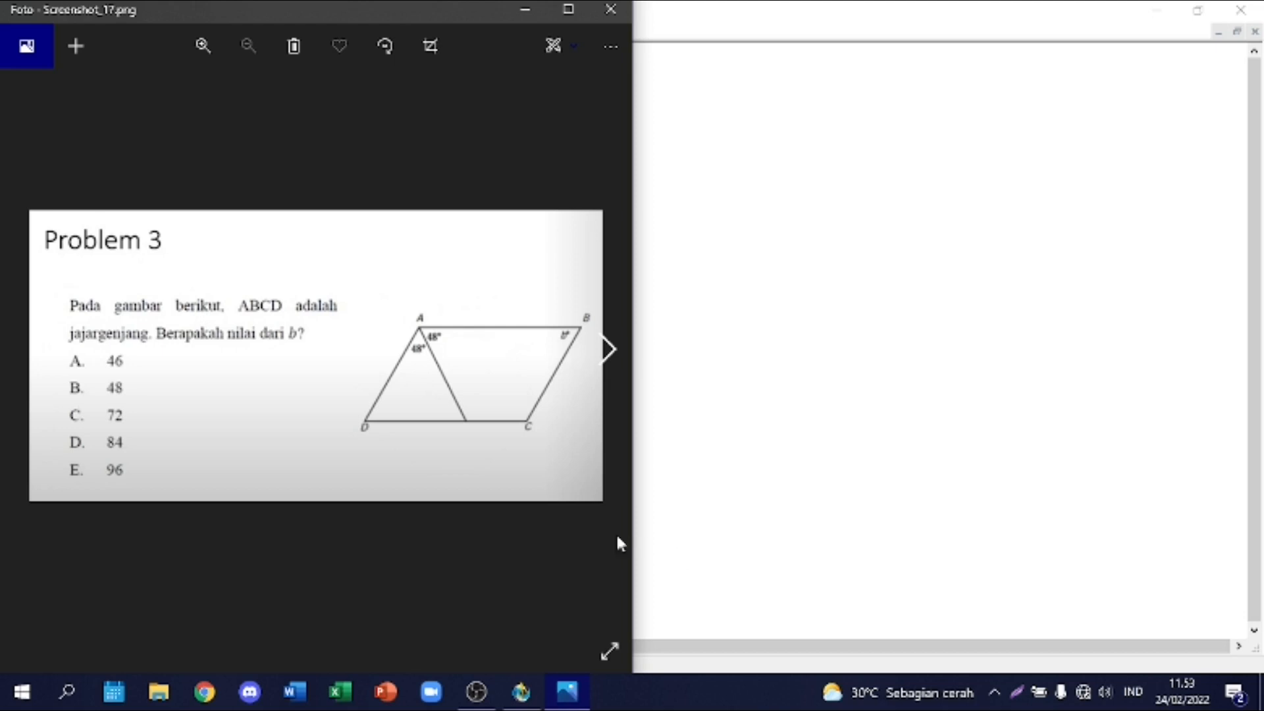
Step: Look through the problem screenshots and examine Problem 3 with parallelogram ABCD and its two 48° angles at A
click(604, 364)
click(603, 364)
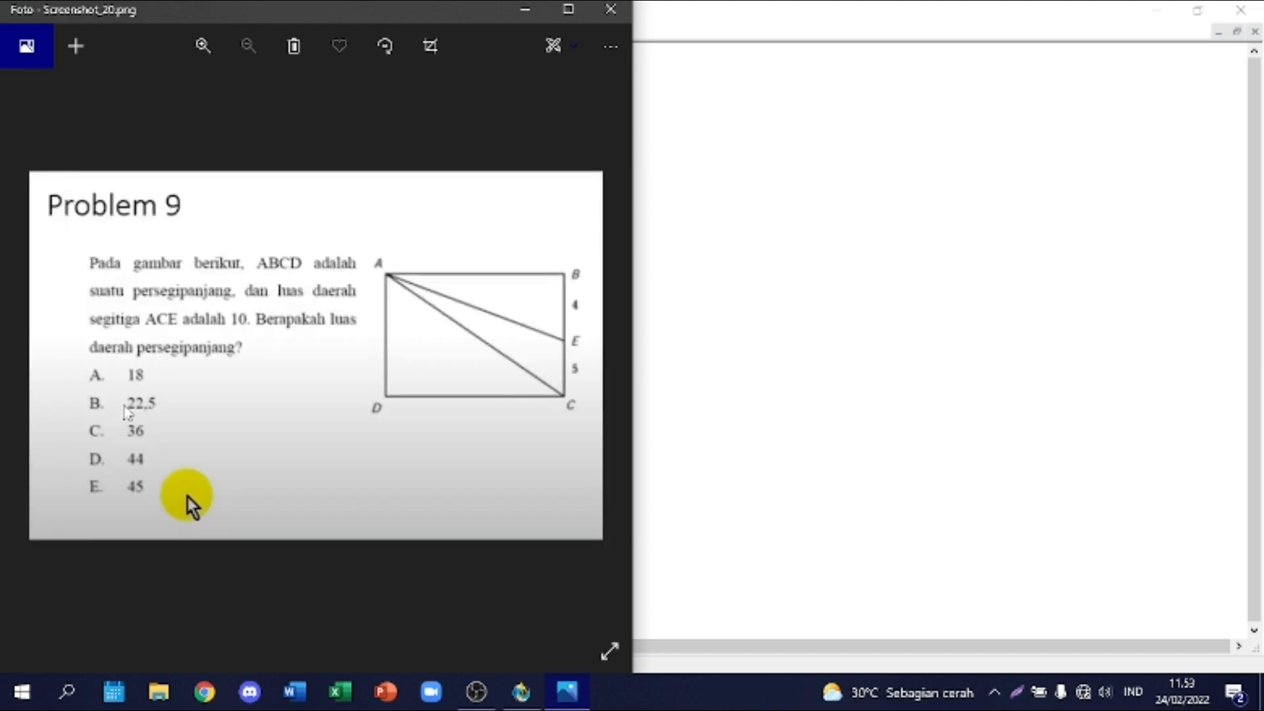
click(25, 355)
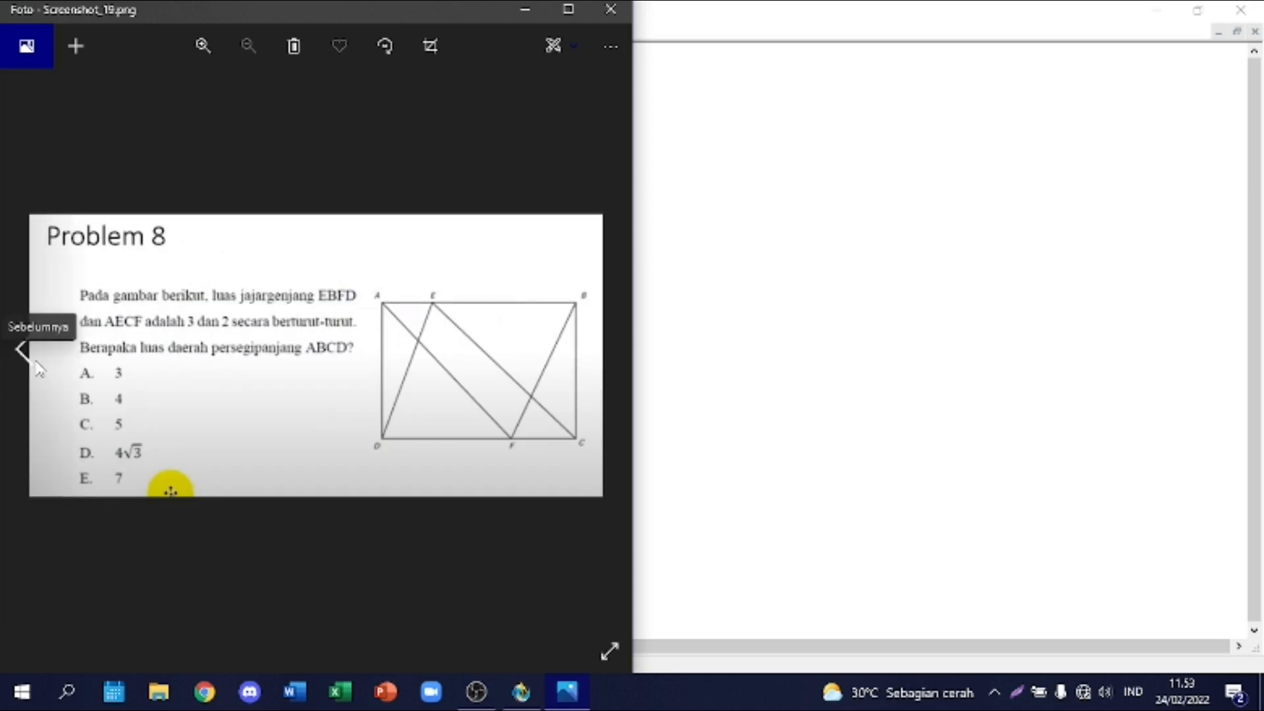
click(36, 367)
click(34, 365)
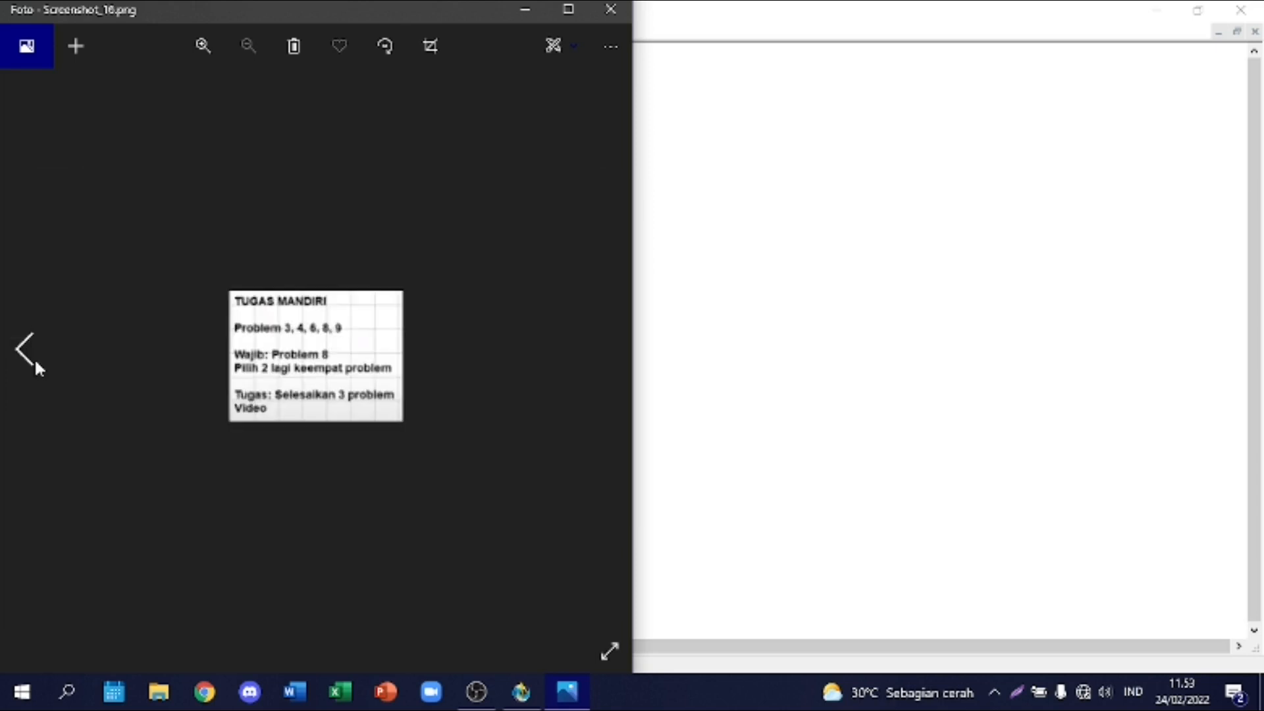
click(595, 342)
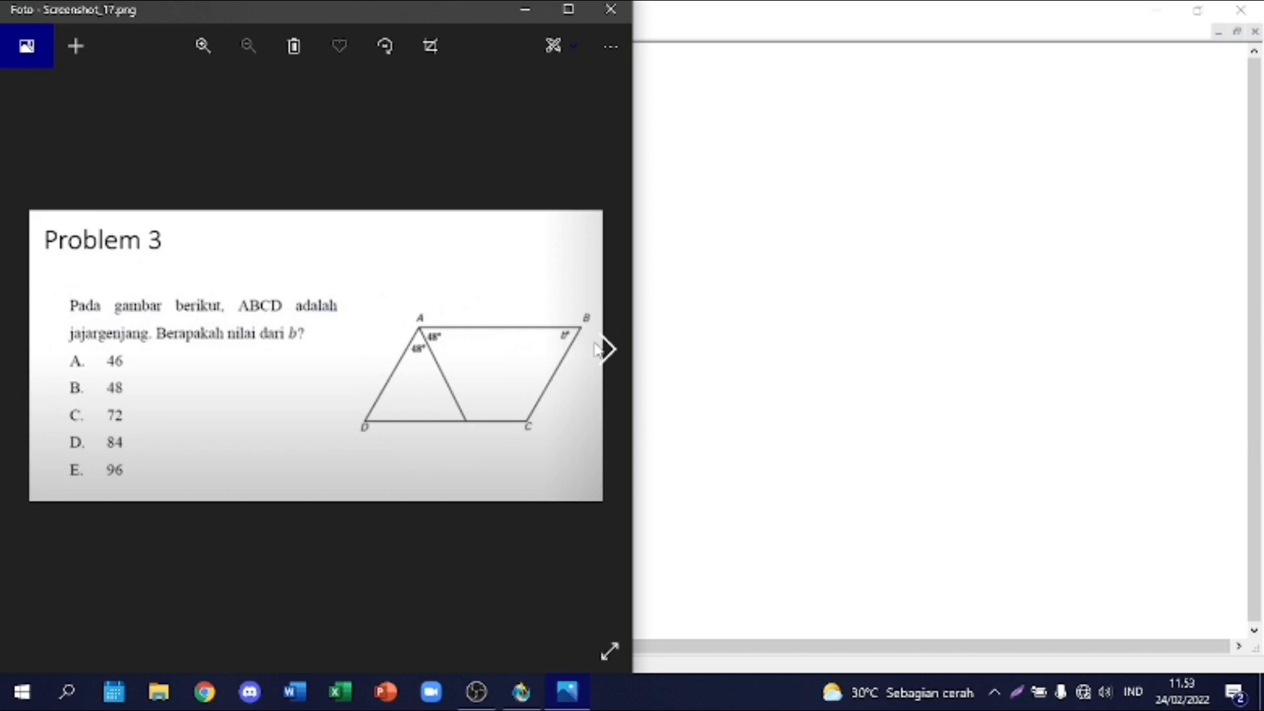
click(807, 342)
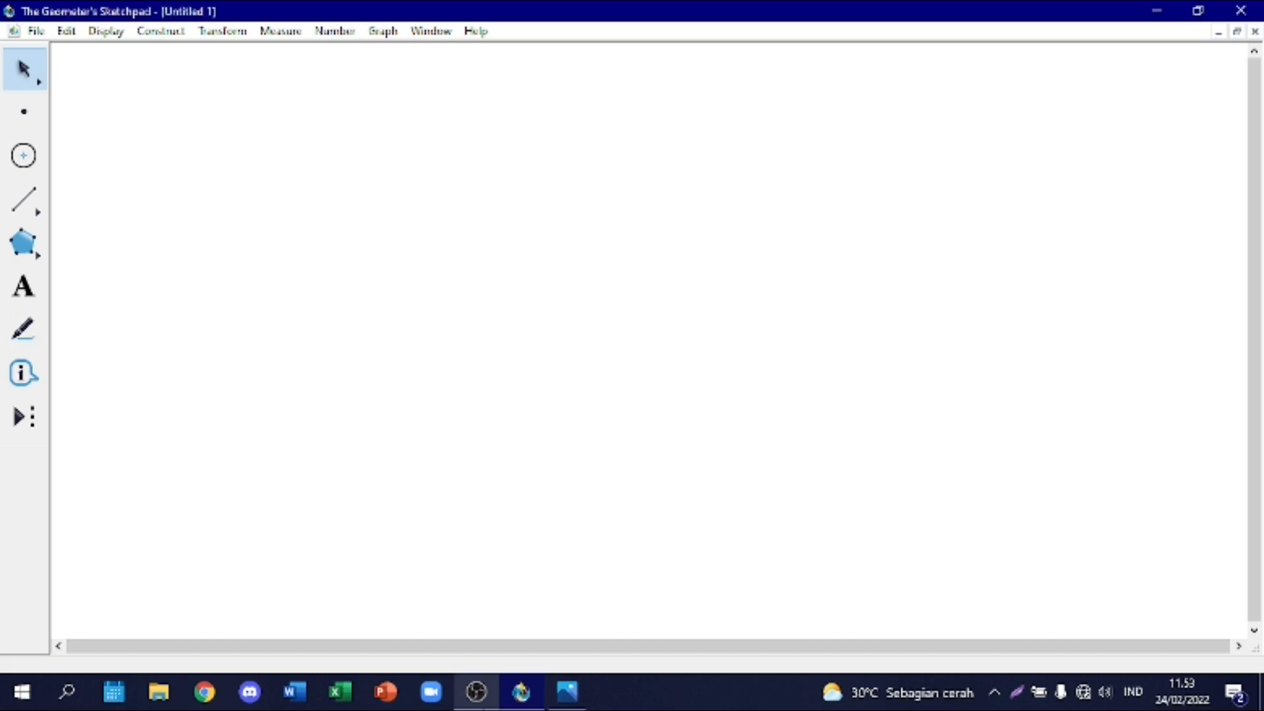
click(570, 692)
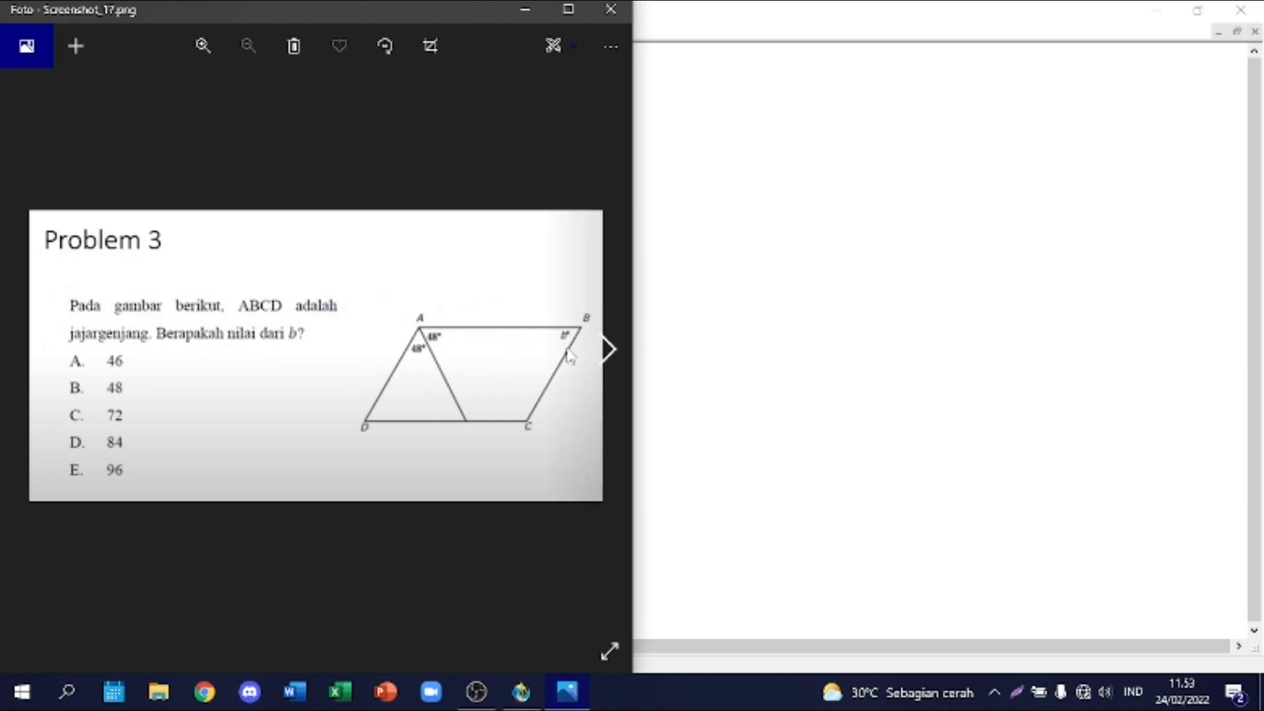
Step: Switch to The Geometer's Sketchpad, draw a horizontal segment AB about 10 cm long, and measure its length
click(714, 346)
click(24, 199)
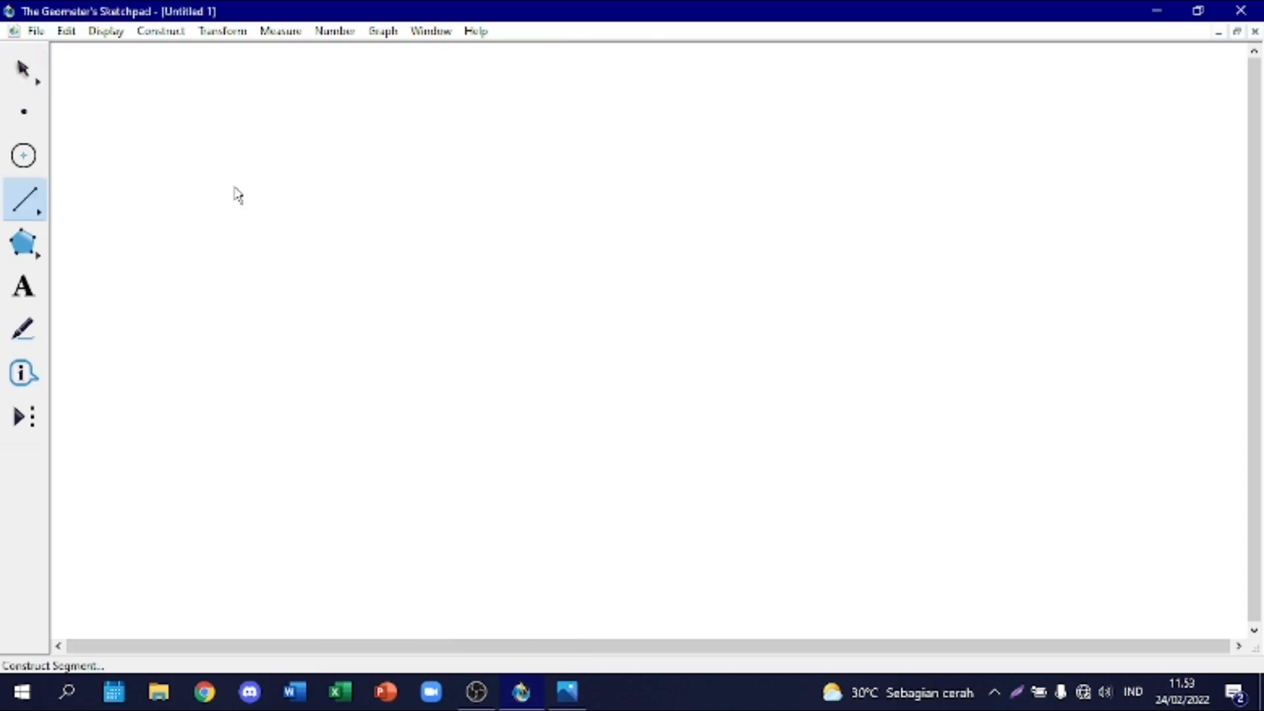
drag(252, 200, 601, 199)
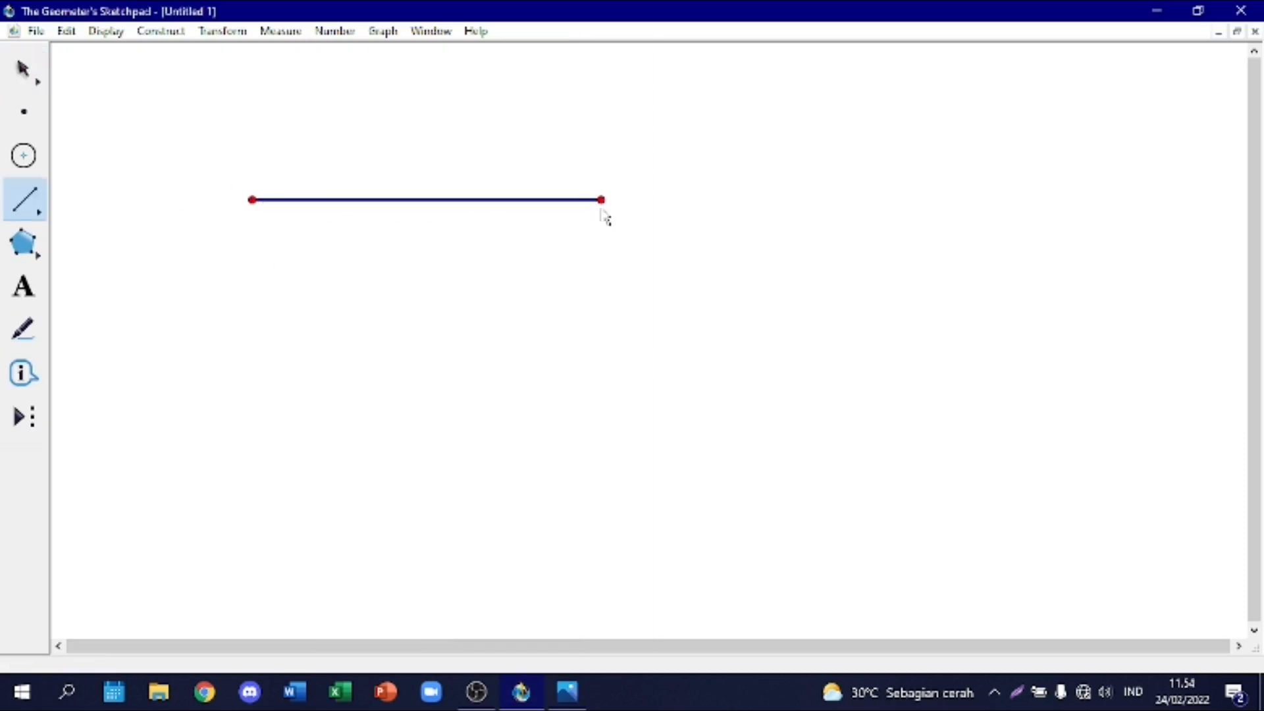
click(24, 69)
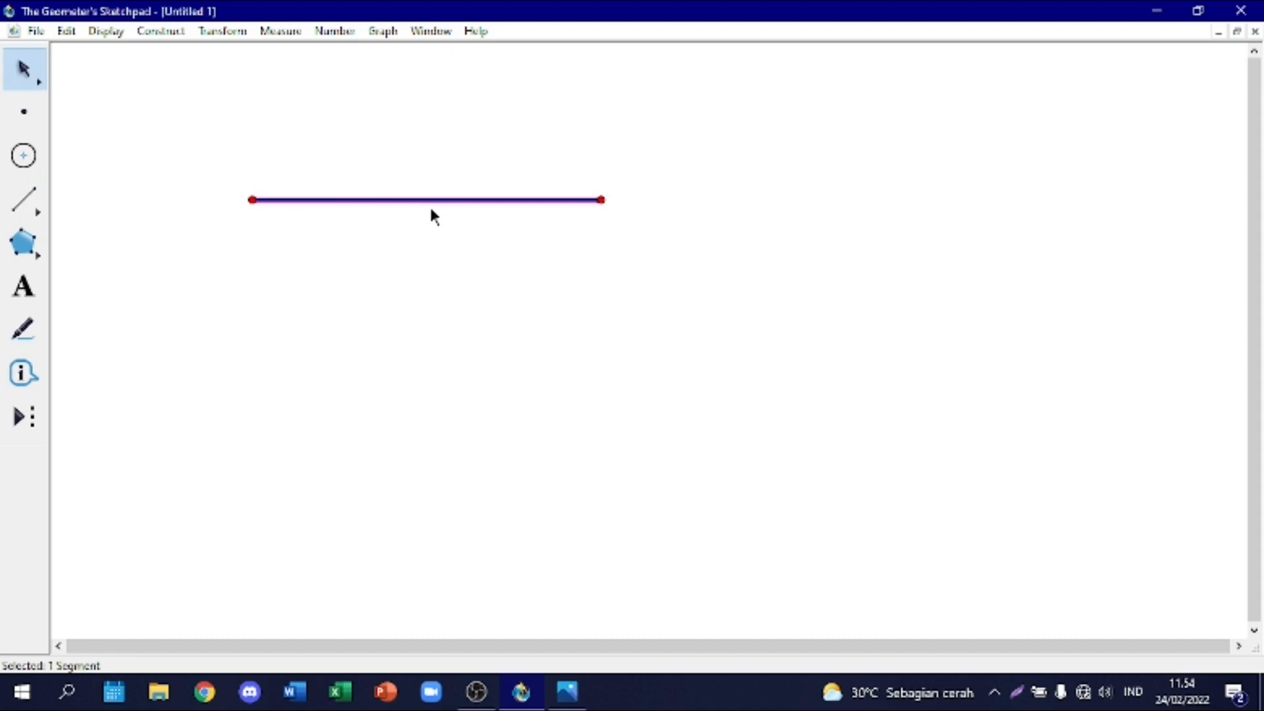
right_click(437, 201)
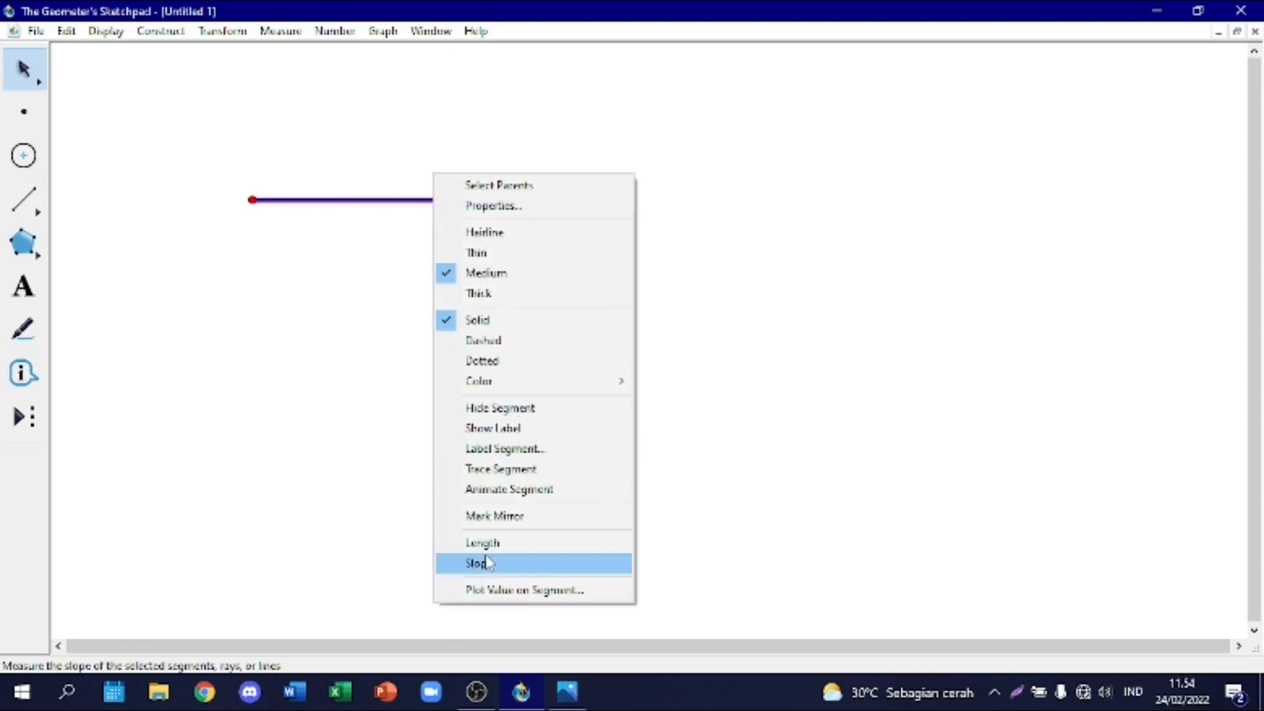
click(504, 544)
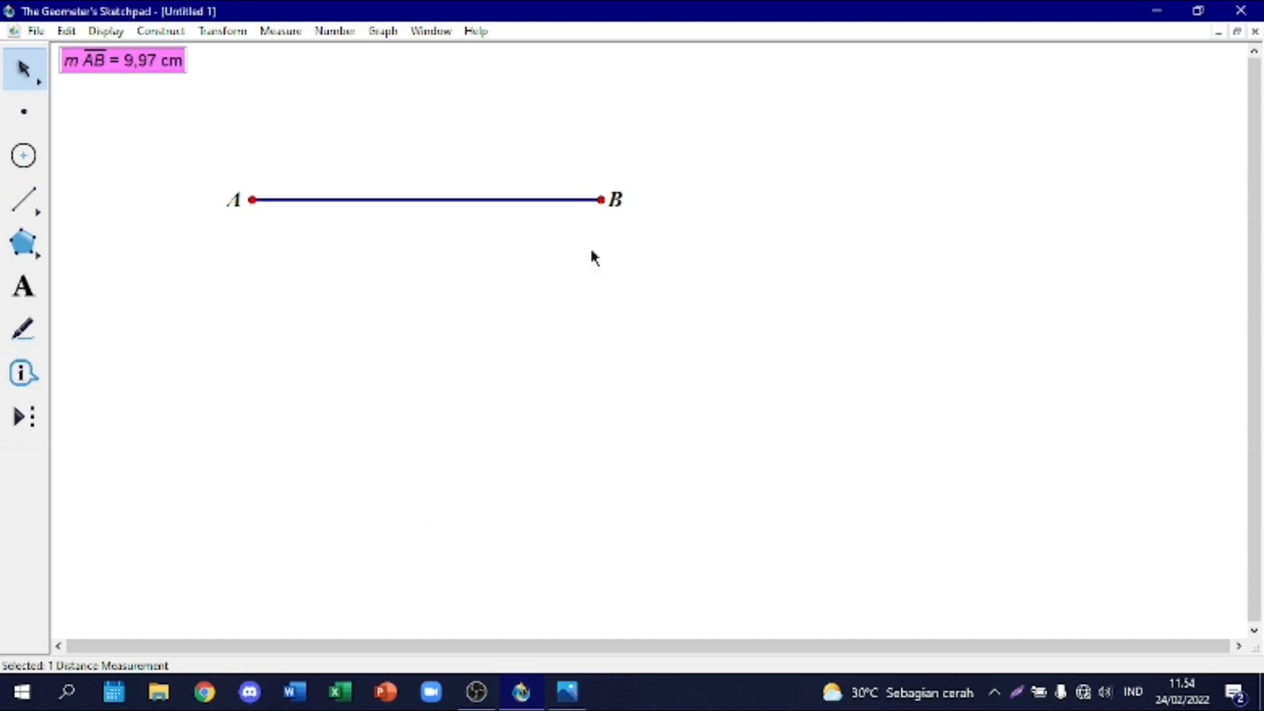
Step: Shorten segment AB to 5.00 cm by moving endpoint B, and place its length measurement just above the segment
mouse_move(601, 199)
mouse_down()
mouse_move(669, 200)
mouse_move(565, 199)
mouse_move(596, 199)
mouse_up()
drag(127, 79, 454, 165)
click(194, 102)
key(ctrl+z)
click(130, 103)
click(605, 199)
drag(601, 198, 433, 201)
click(458, 160)
click(374, 121)
drag(341, 140, 365, 146)
click(252, 250)
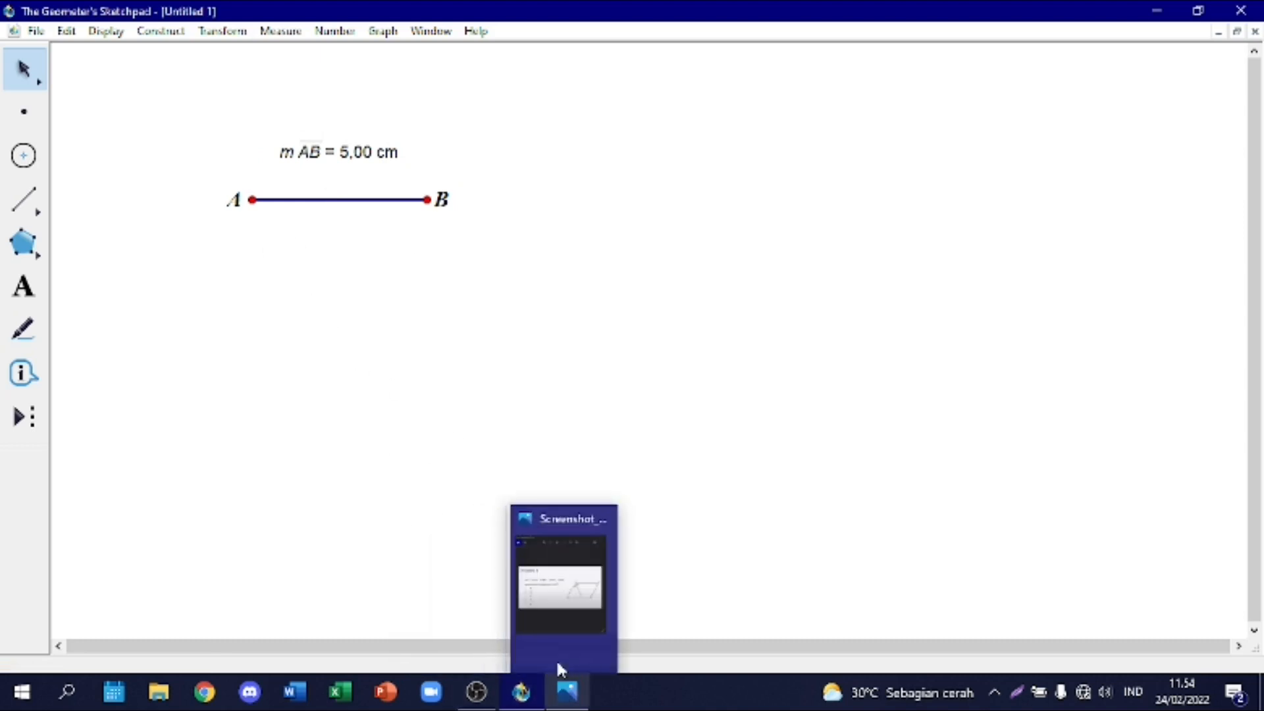
Step: Check the angles in Problem 3, and create a rotated copy of segment AB by a fixed 312° about point A
click(565, 692)
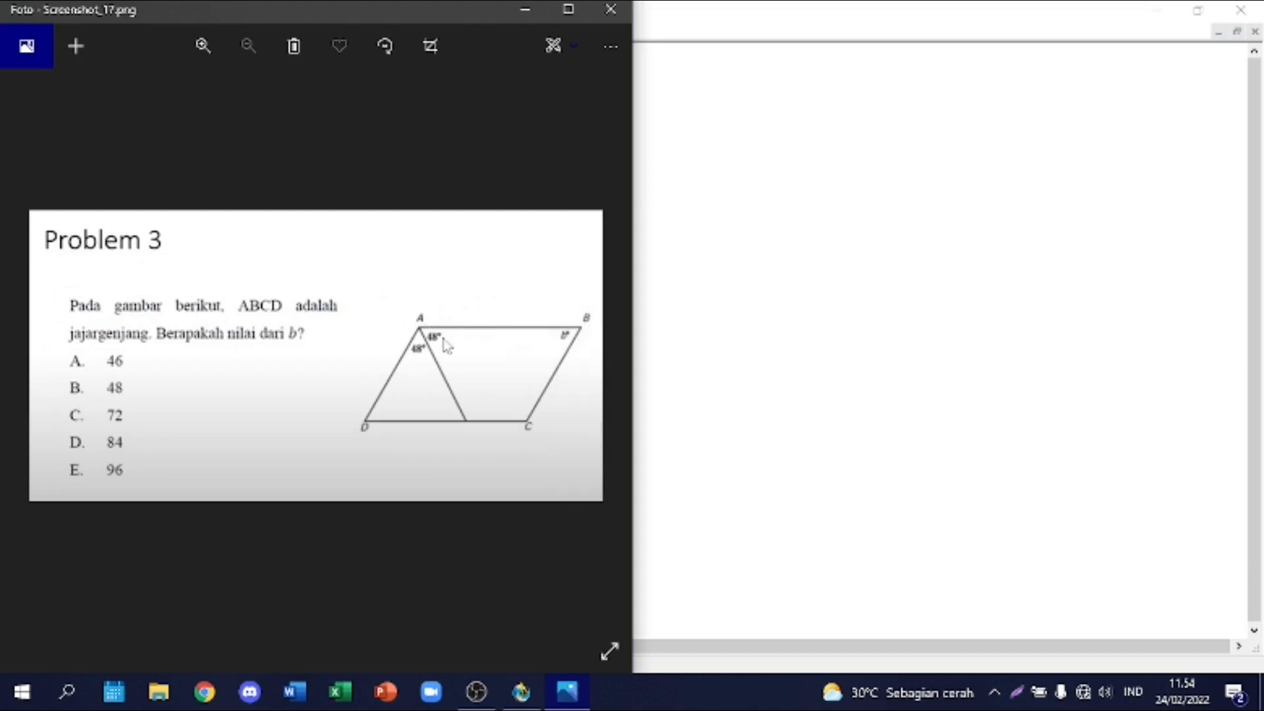
click(804, 343)
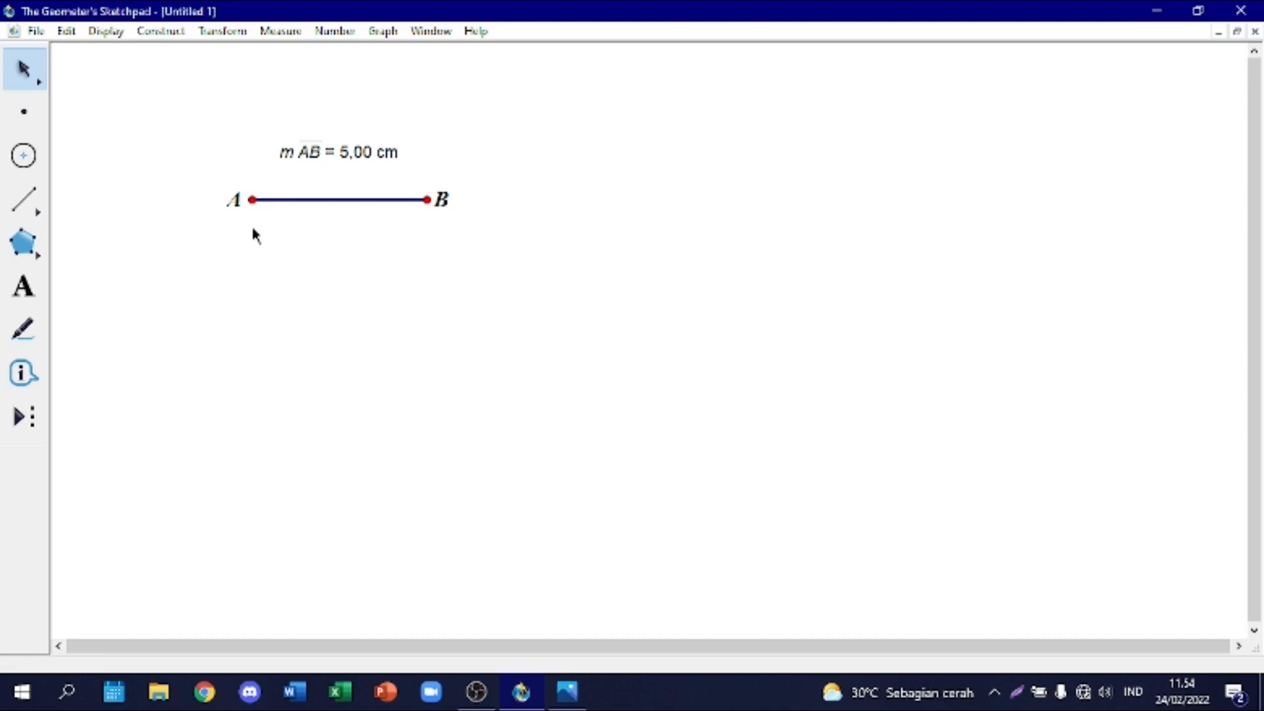
click(321, 201)
click(321, 200)
click(321, 201)
click(322, 201)
click(321, 199)
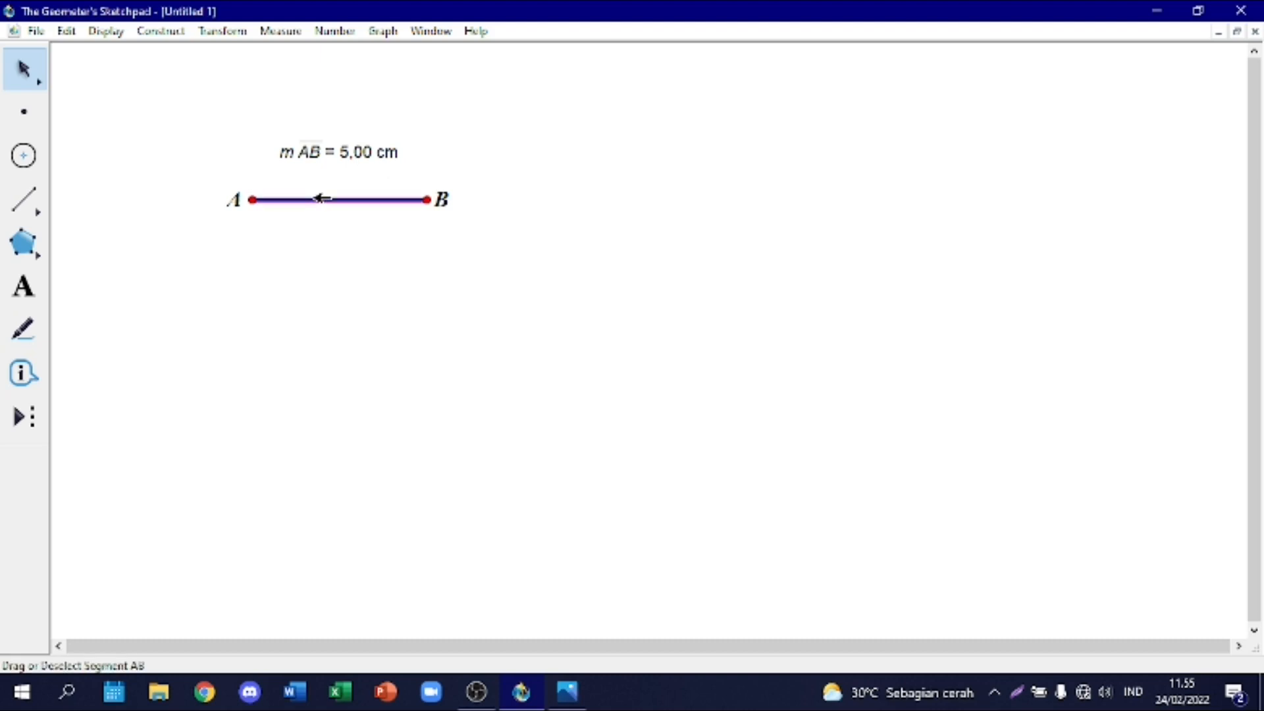
right_click(321, 199)
click(219, 31)
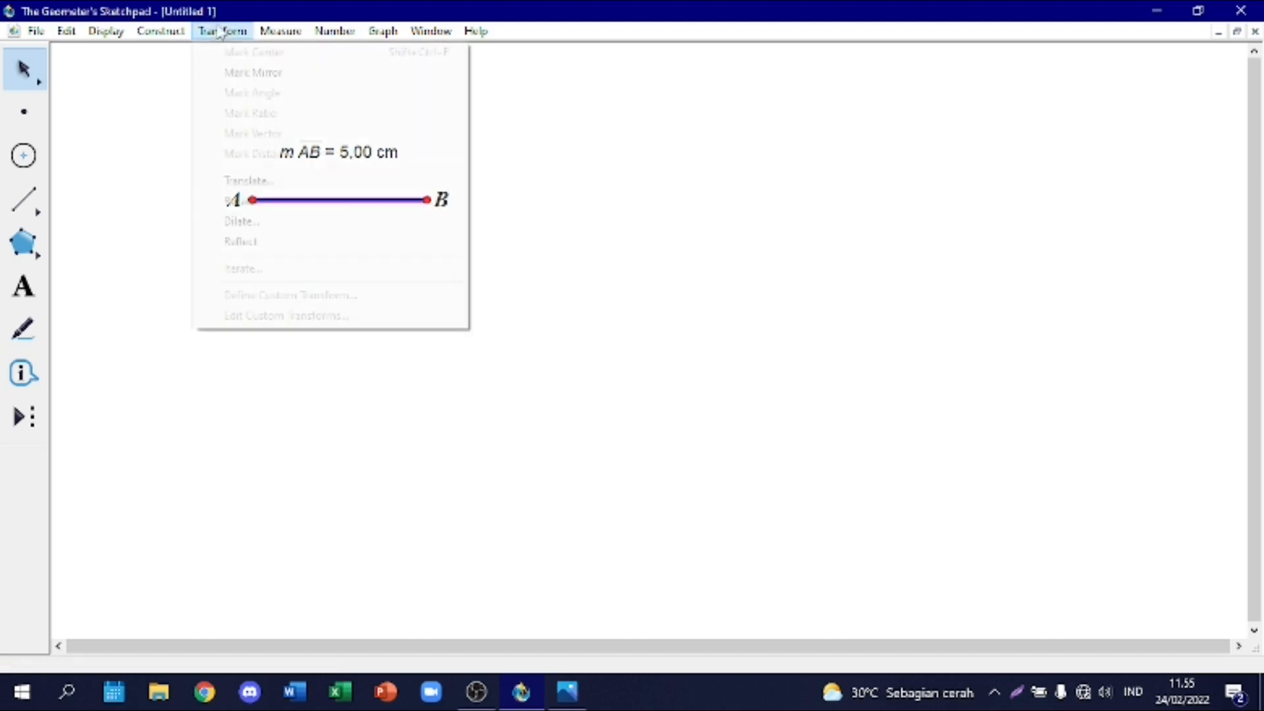
click(269, 201)
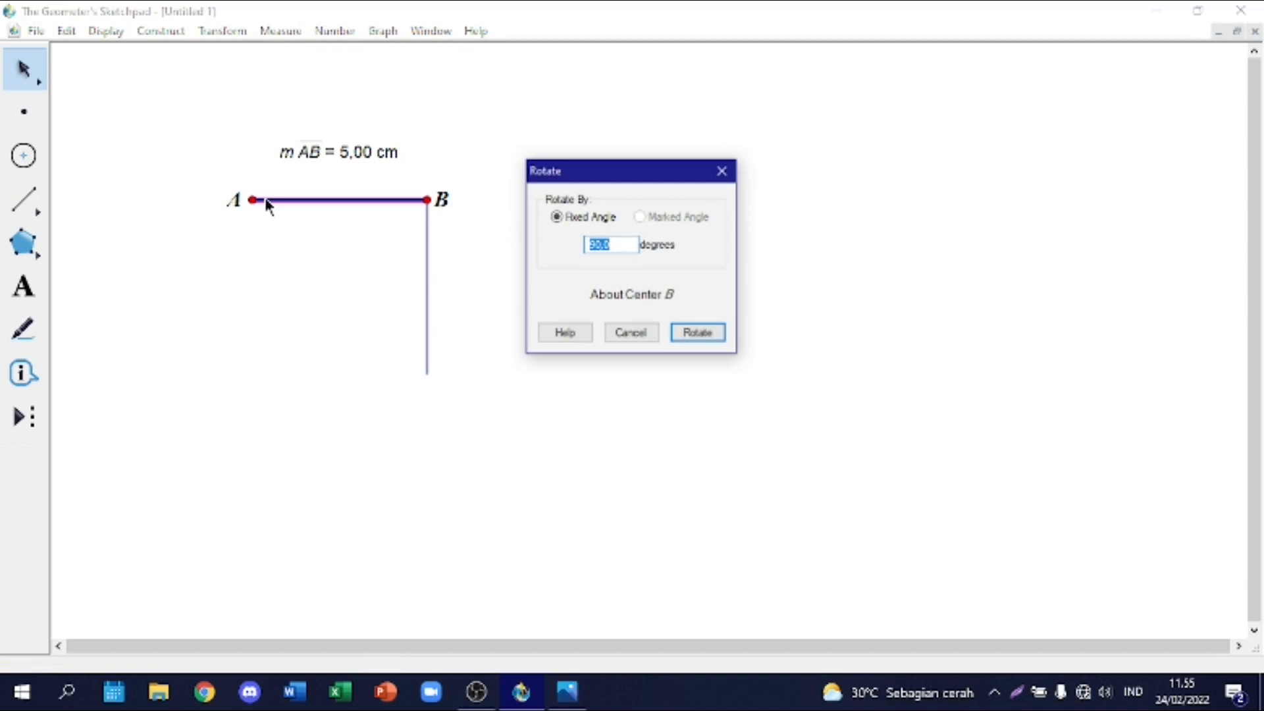
click(609, 302)
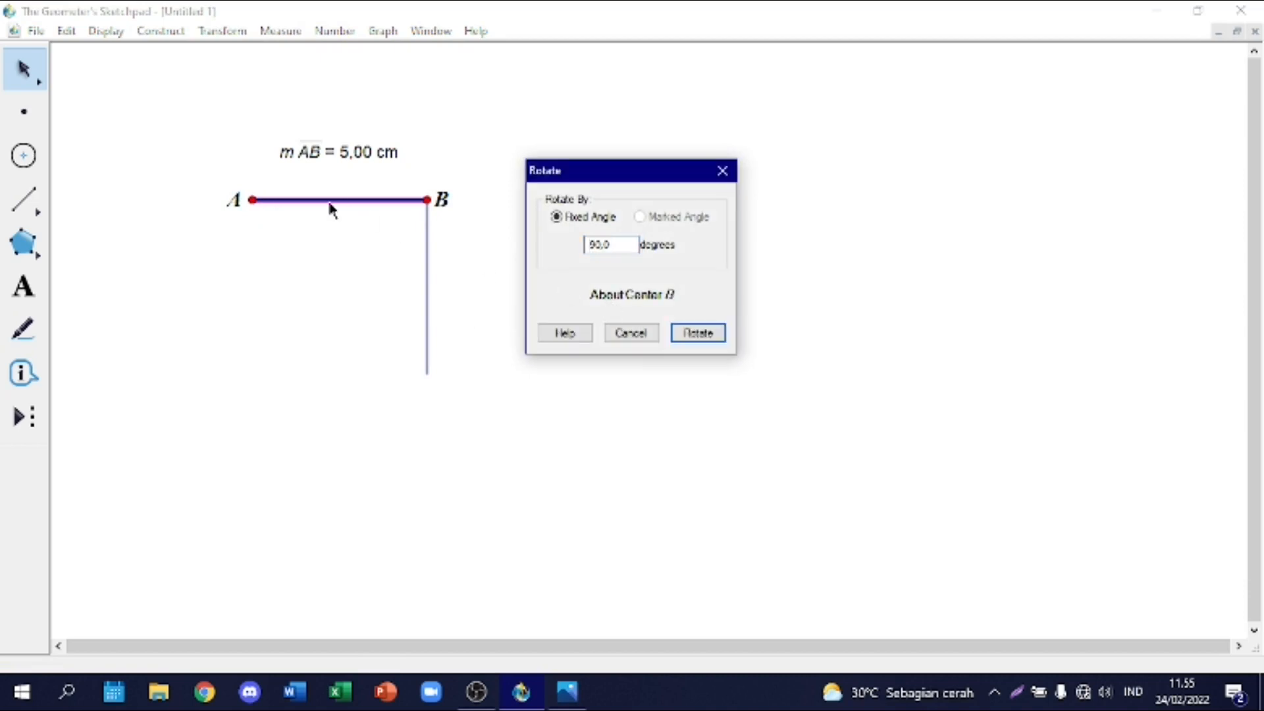
click(253, 200)
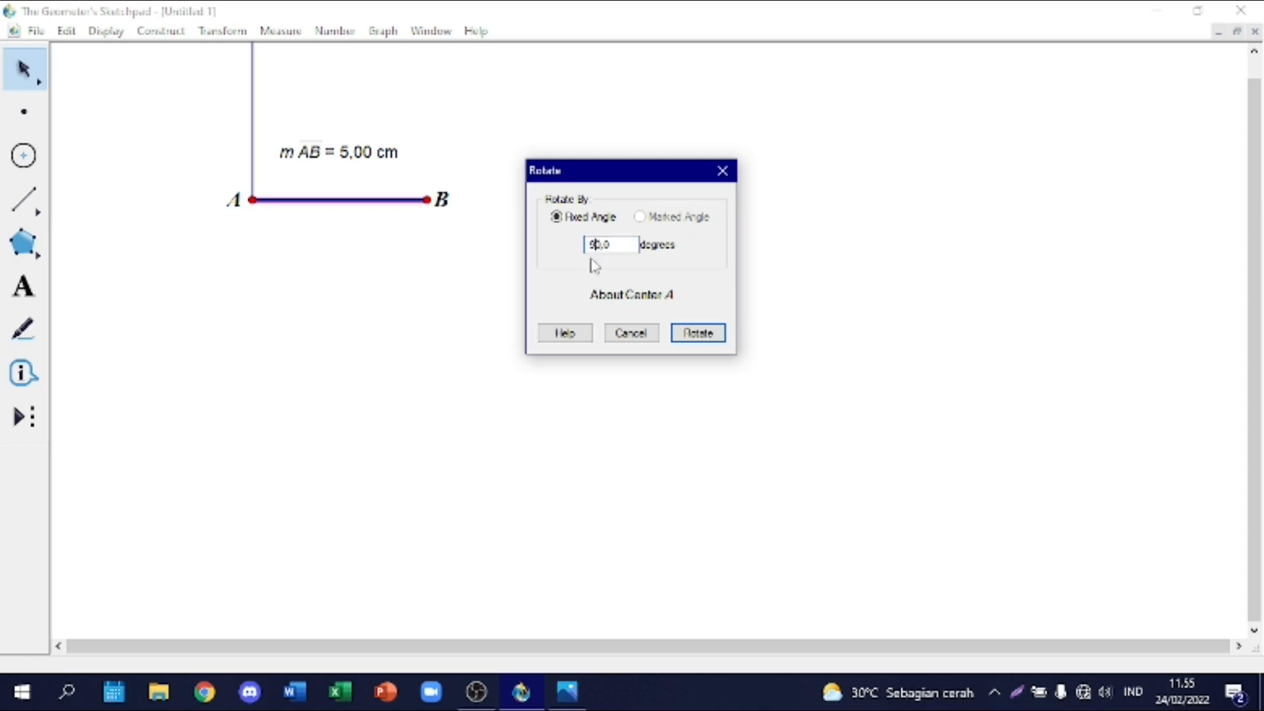
key(Delete)
text(312)
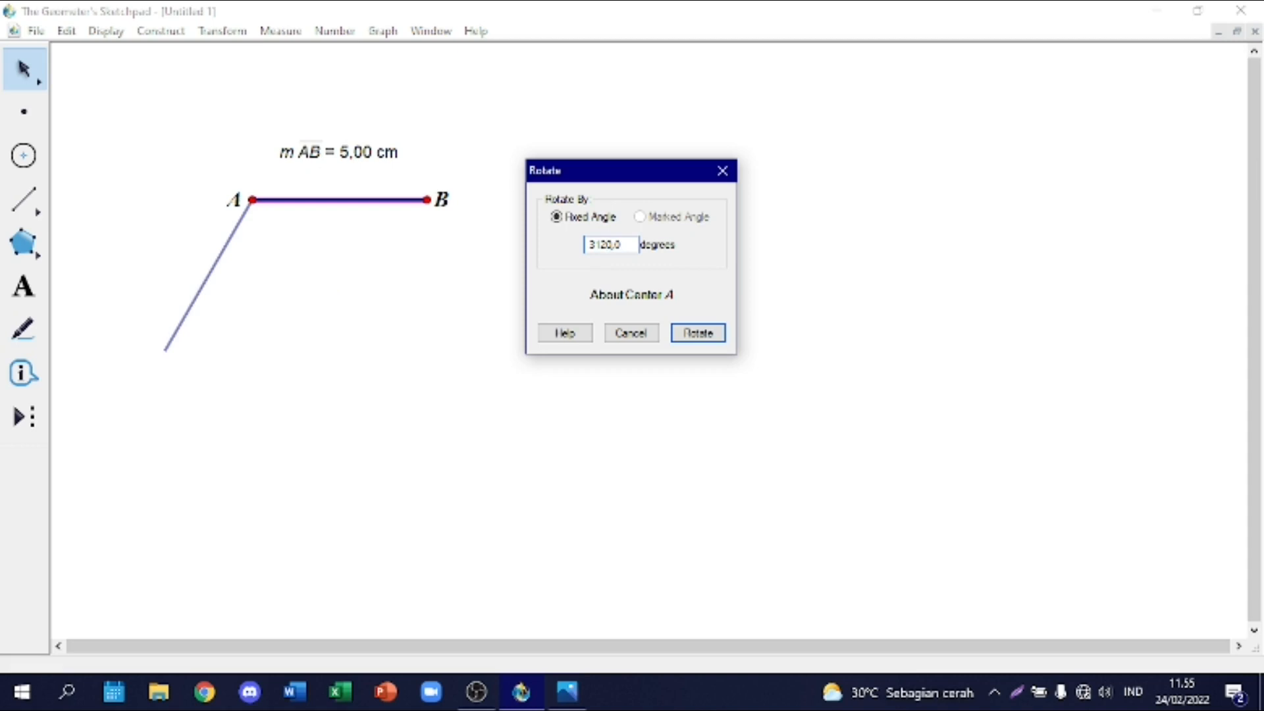
key(Delete)
key(Delete)
key(Delete)
text(12)
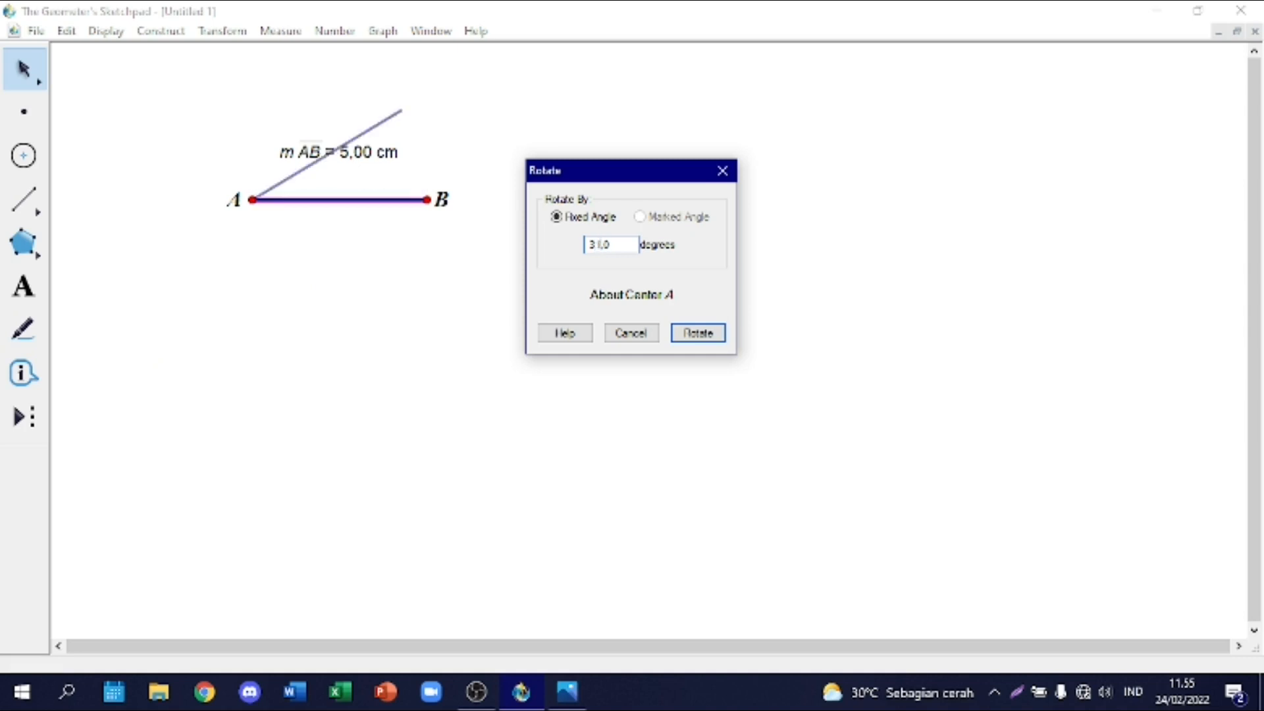
click(689, 336)
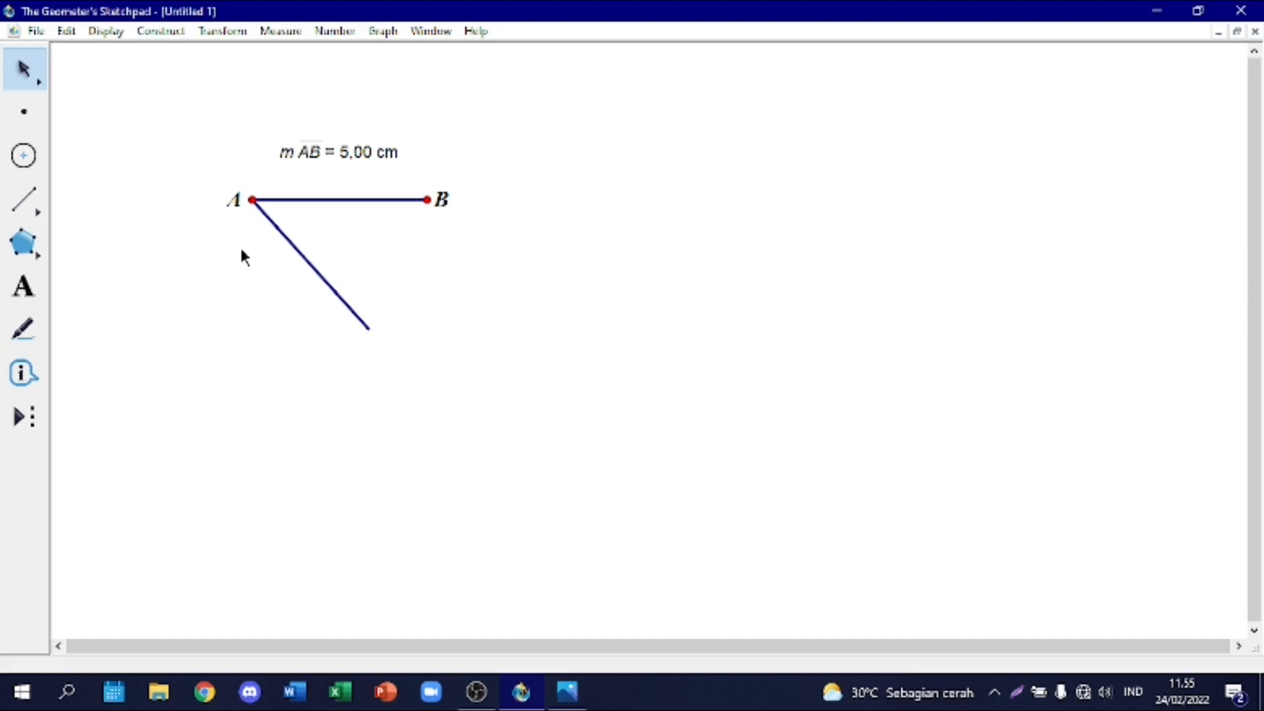
Step: Create a second rotated copy of segment AB by a fixed 264° about center A
click(302, 199)
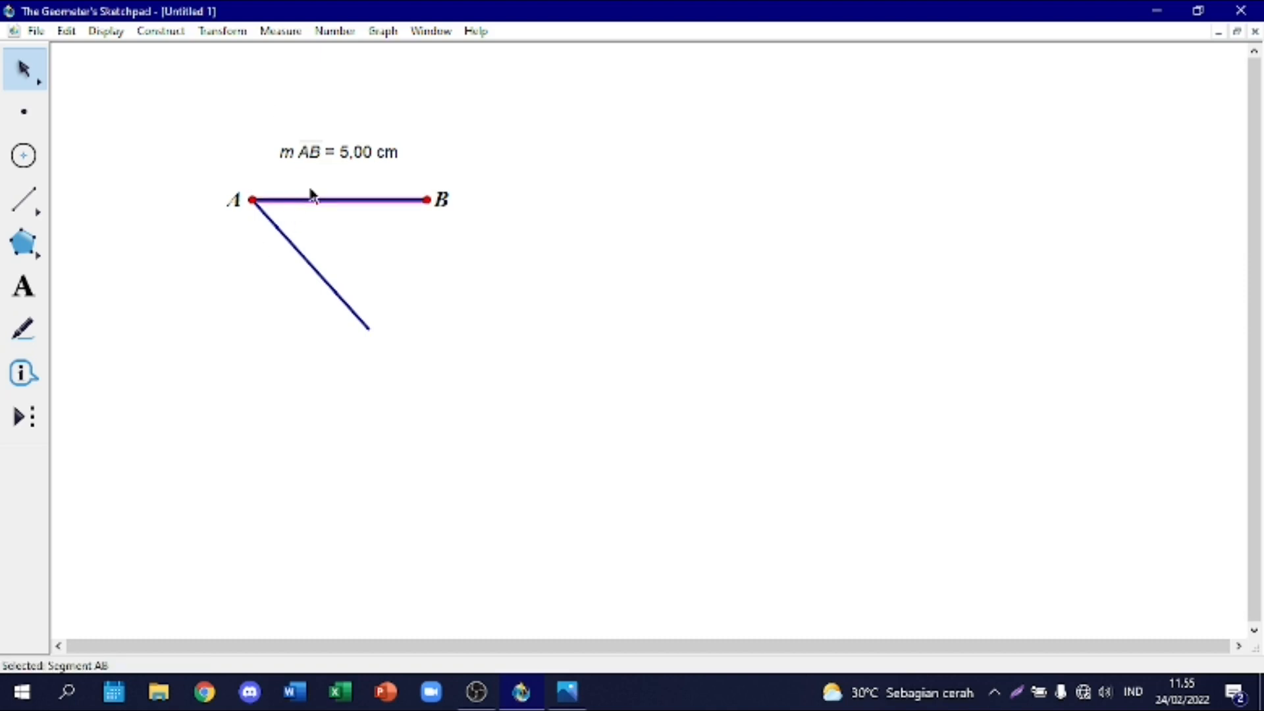
click(224, 31)
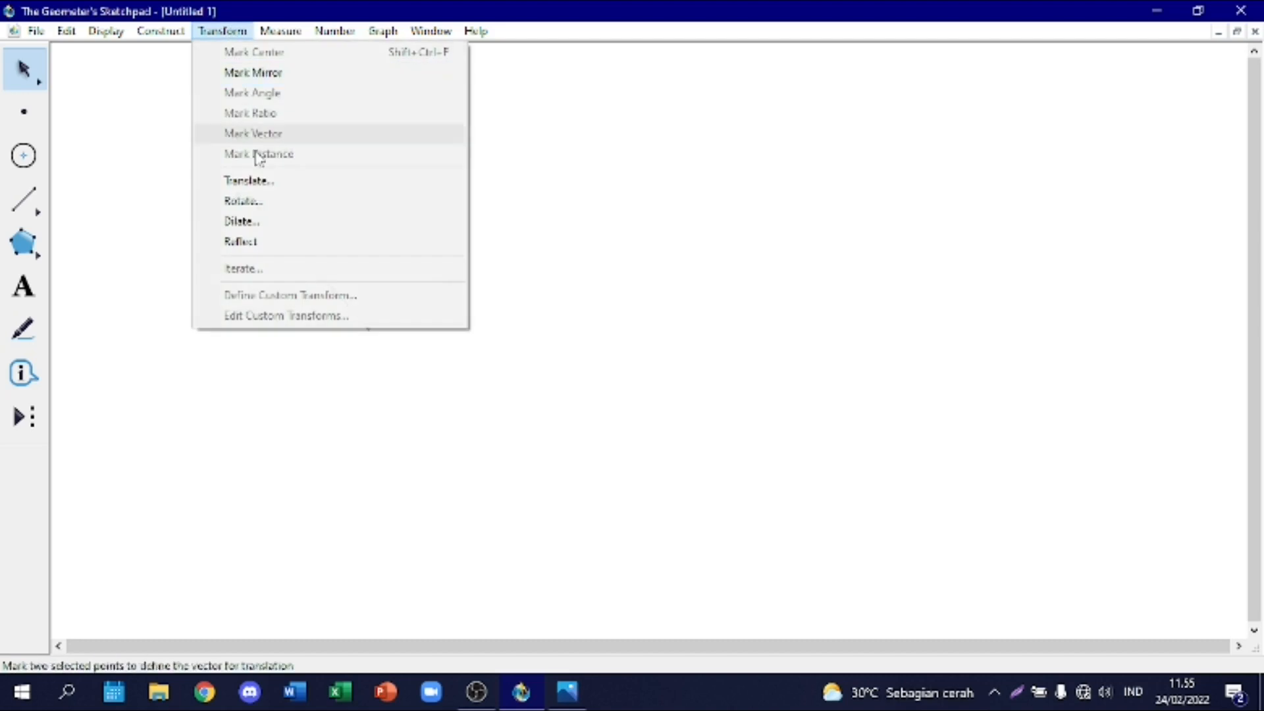
click(272, 201)
drag(594, 244, 606, 245)
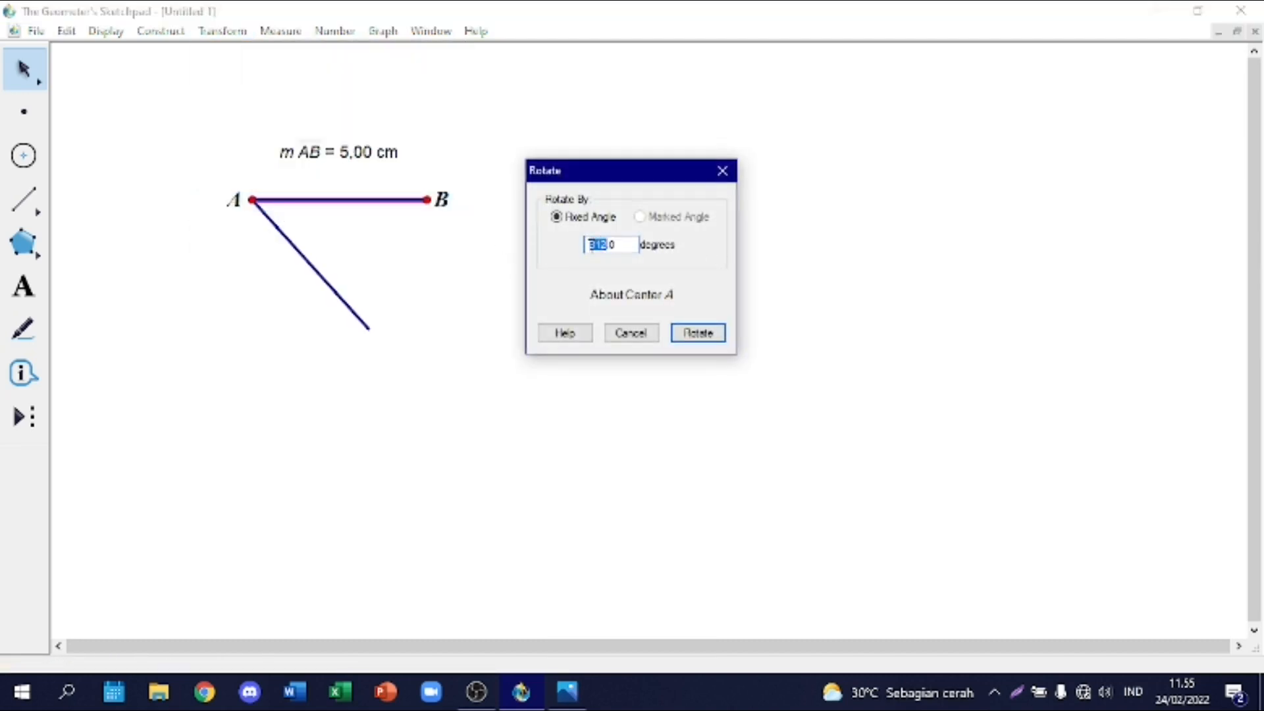
text(2)
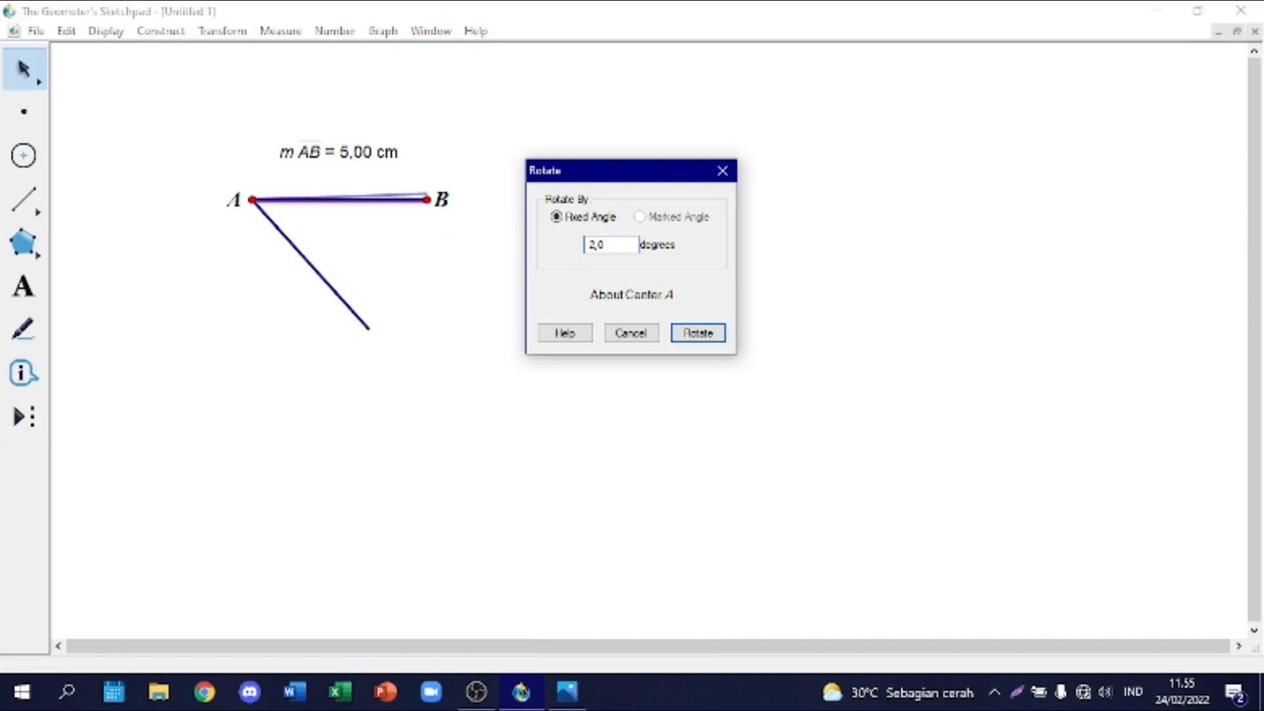
text(64)
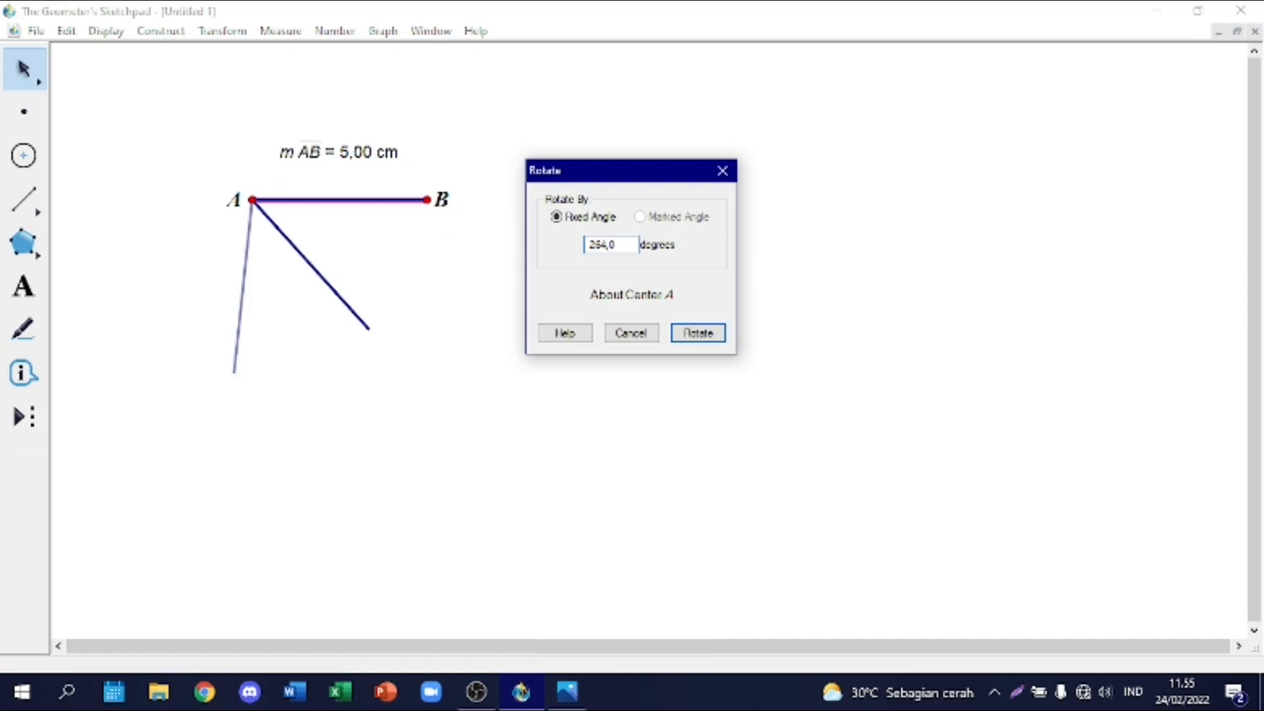
click(701, 334)
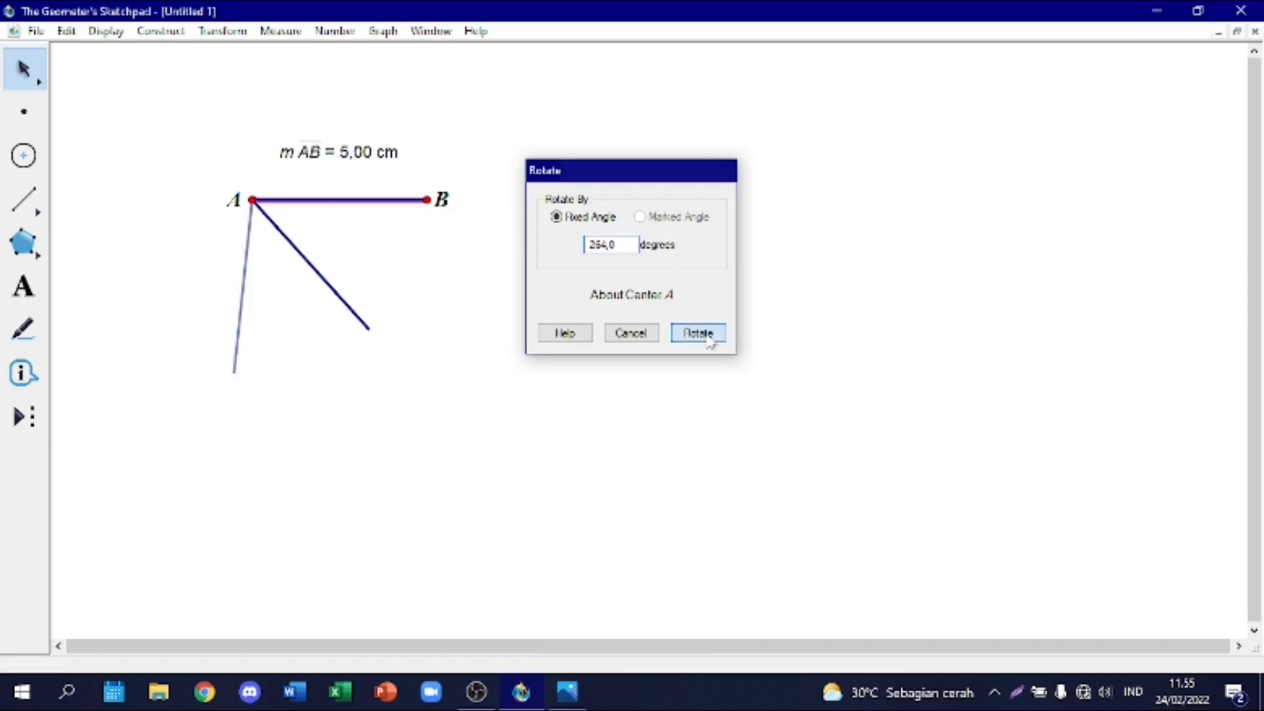
click(420, 374)
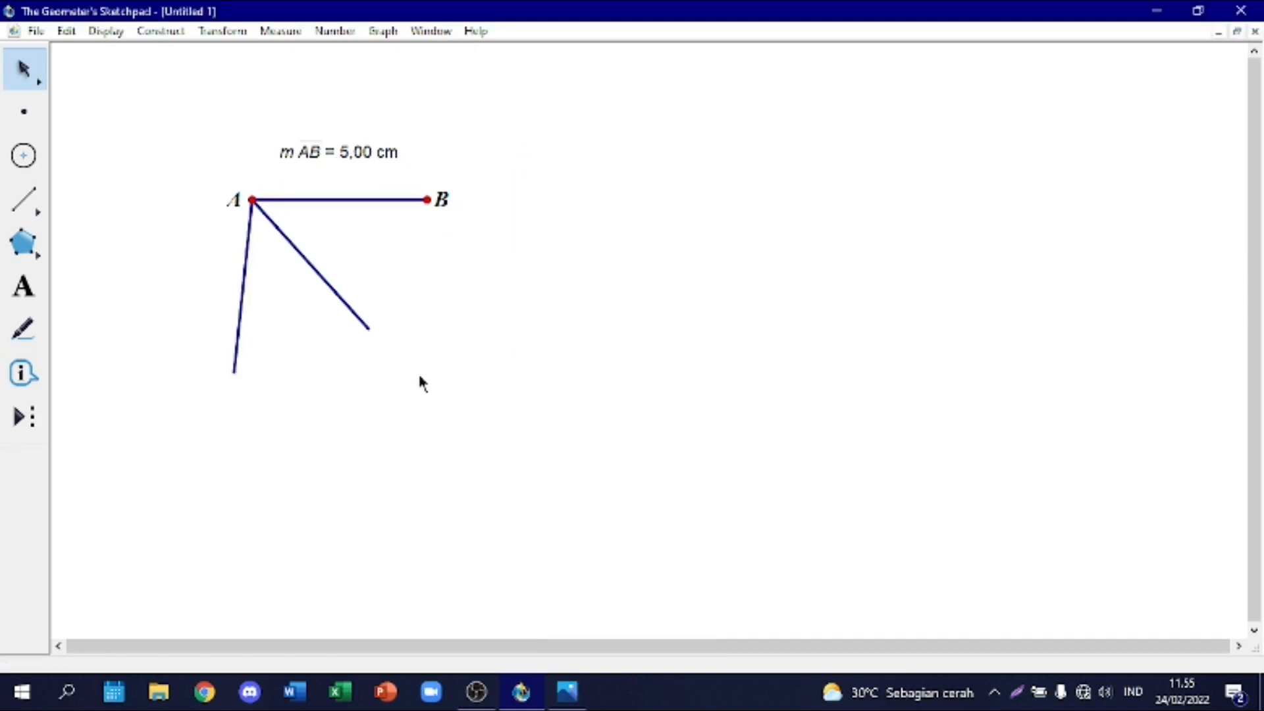
Step: Draw a shorter segment from A to a point on the segment rotated by 264°, and hide that full-length rotated segment
click(22, 215)
drag(256, 210, 225, 303)
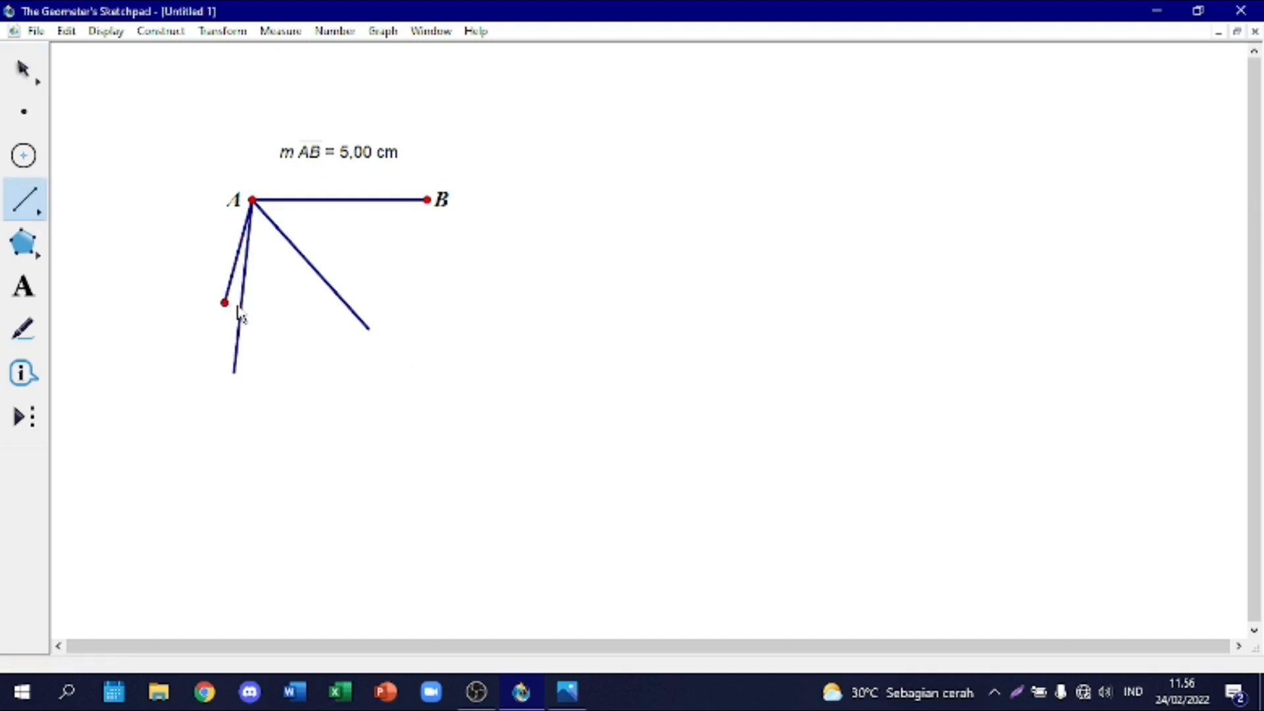
key(ctrl+z)
drag(258, 210, 239, 320)
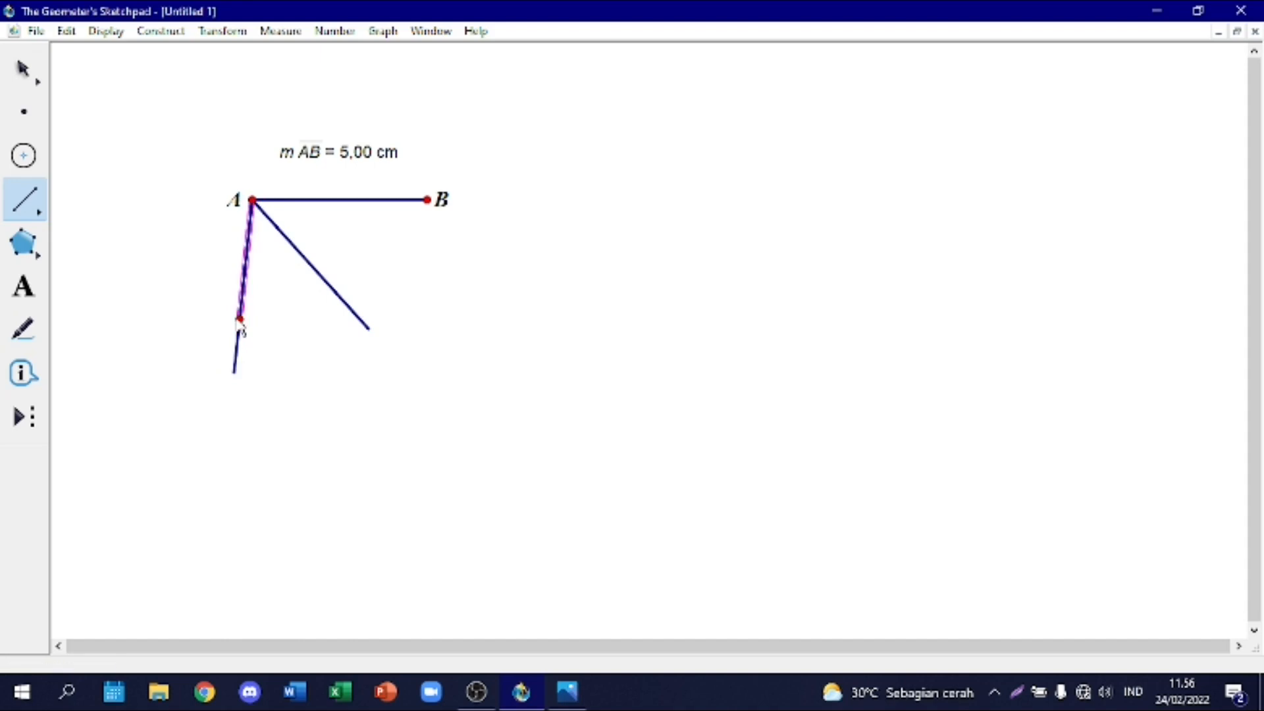
click(24, 70)
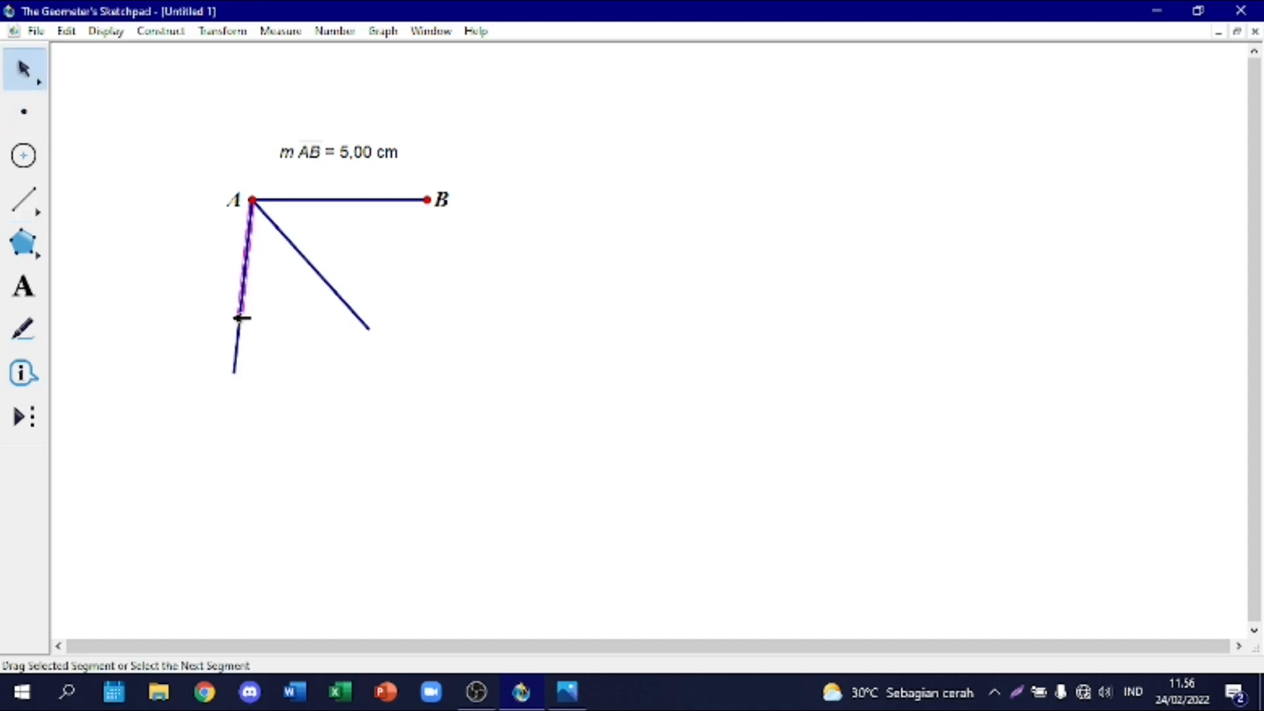
click(293, 348)
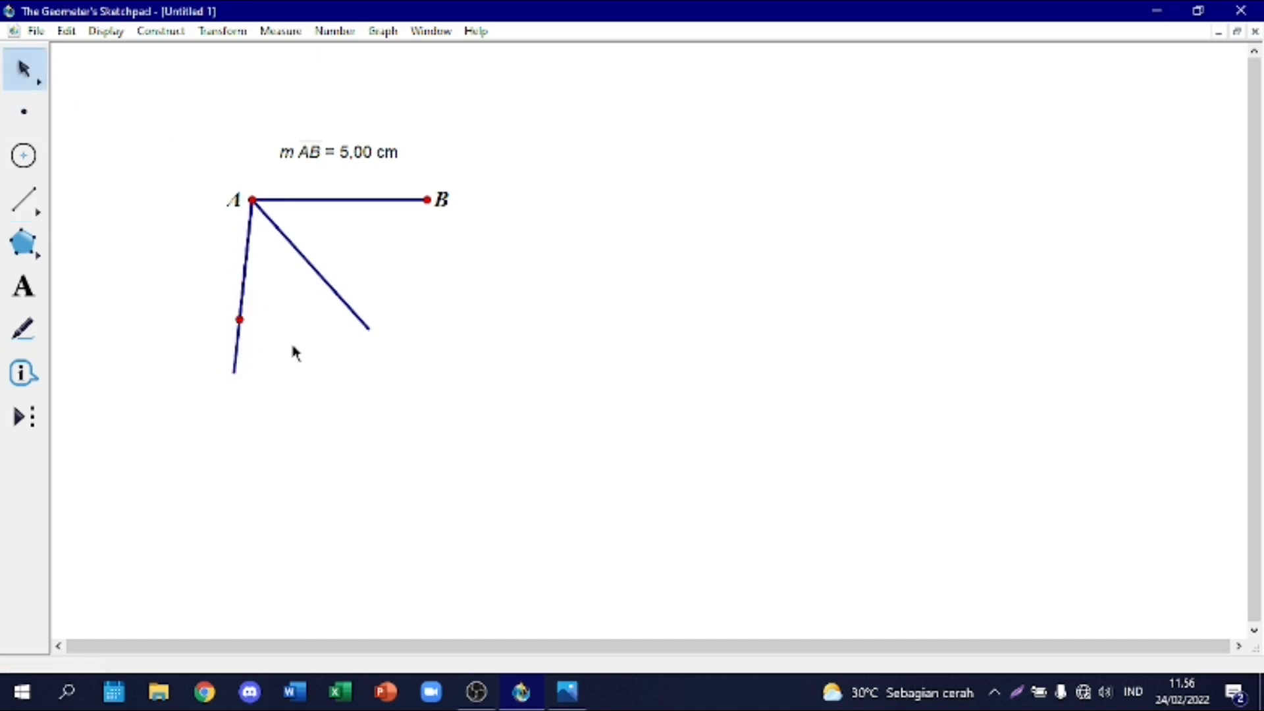
right_click(238, 360)
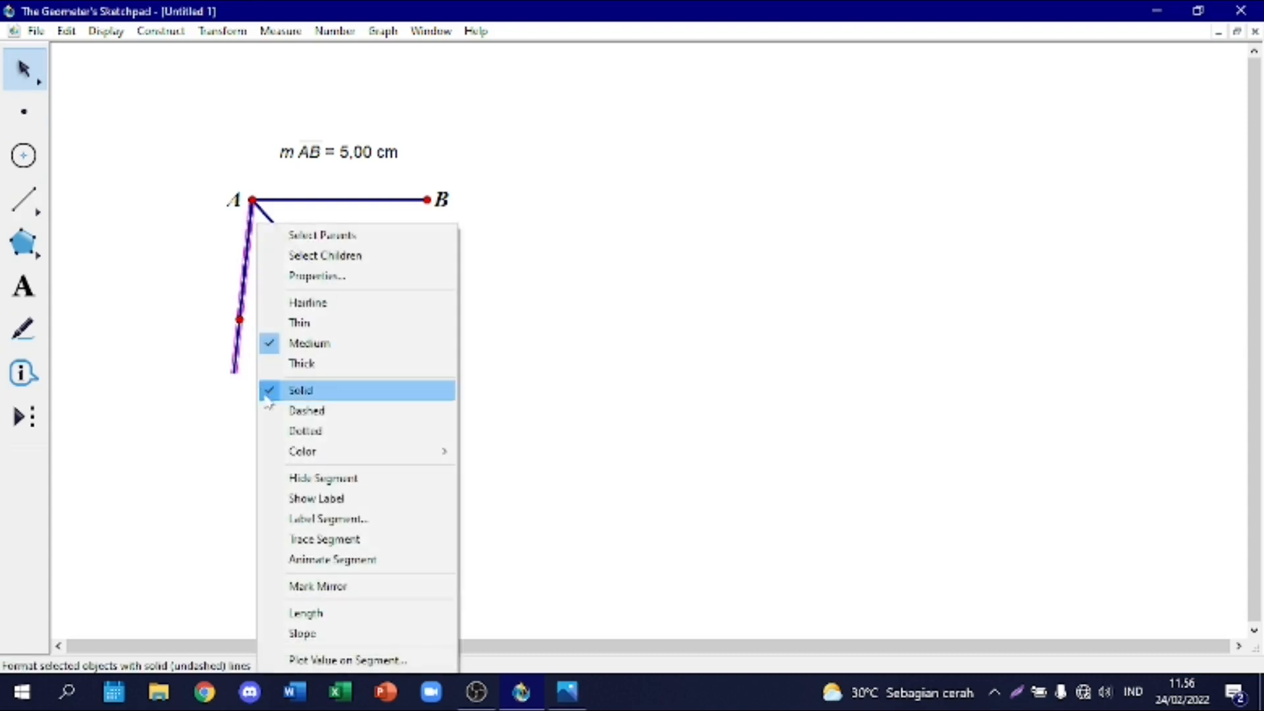
click(346, 483)
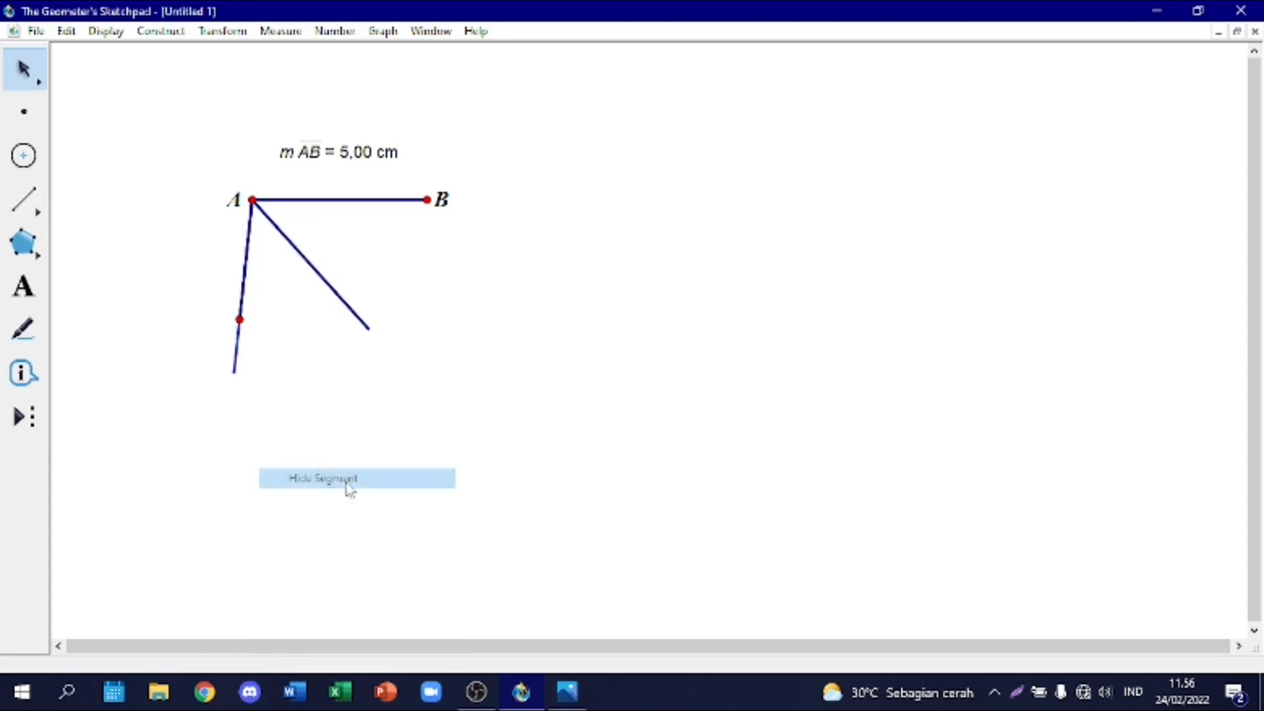
Step: Measure the length of the short segment descending from A, and place the measurement to the left of that segment
right_click(248, 257)
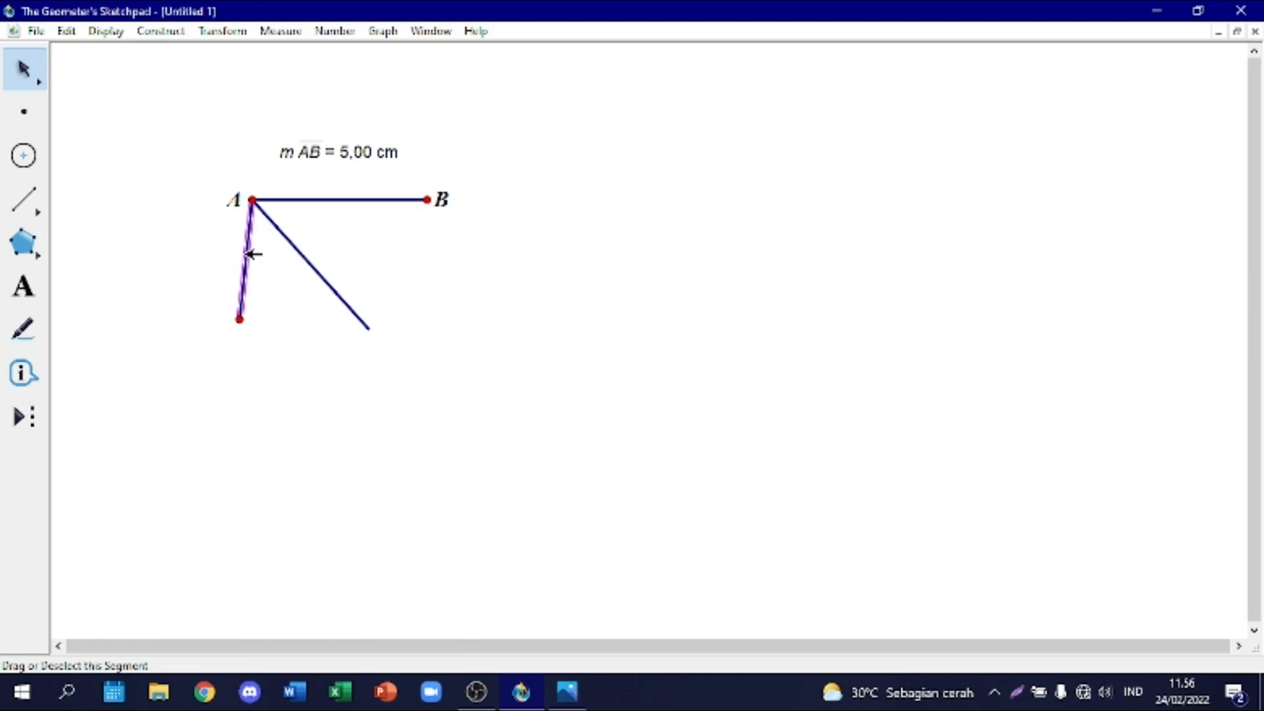
click(303, 597)
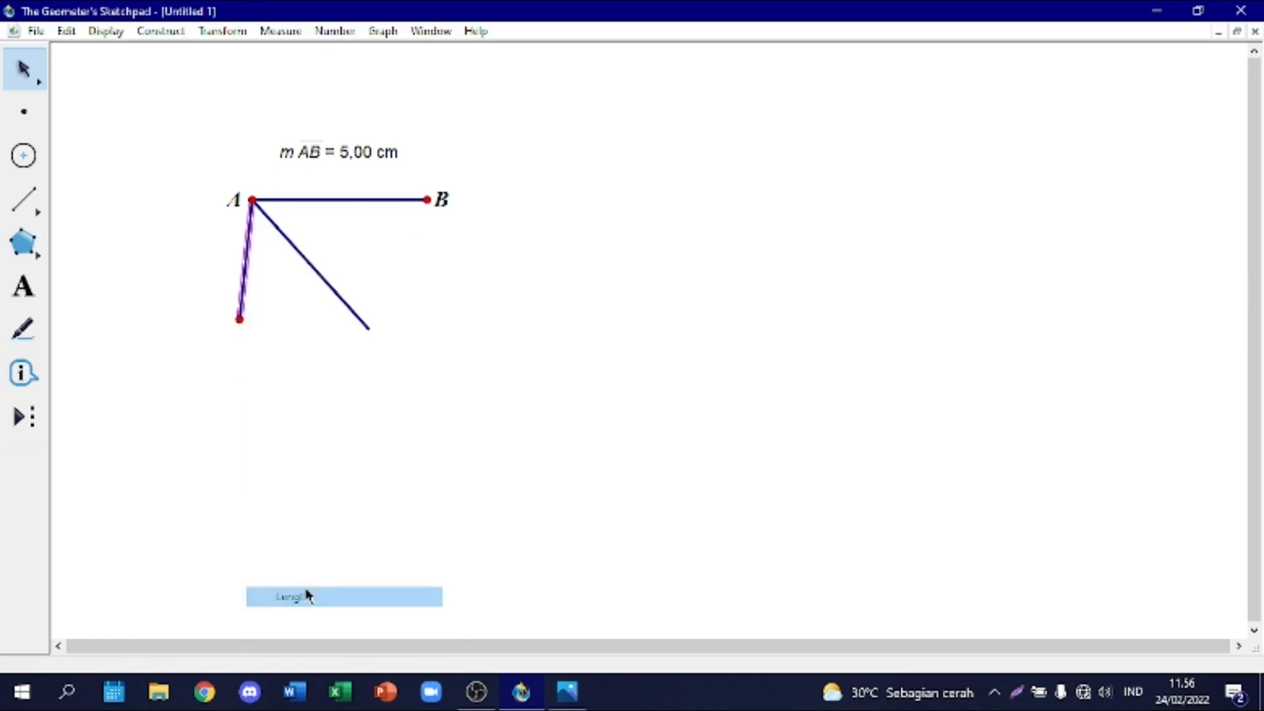
drag(334, 181, 143, 257)
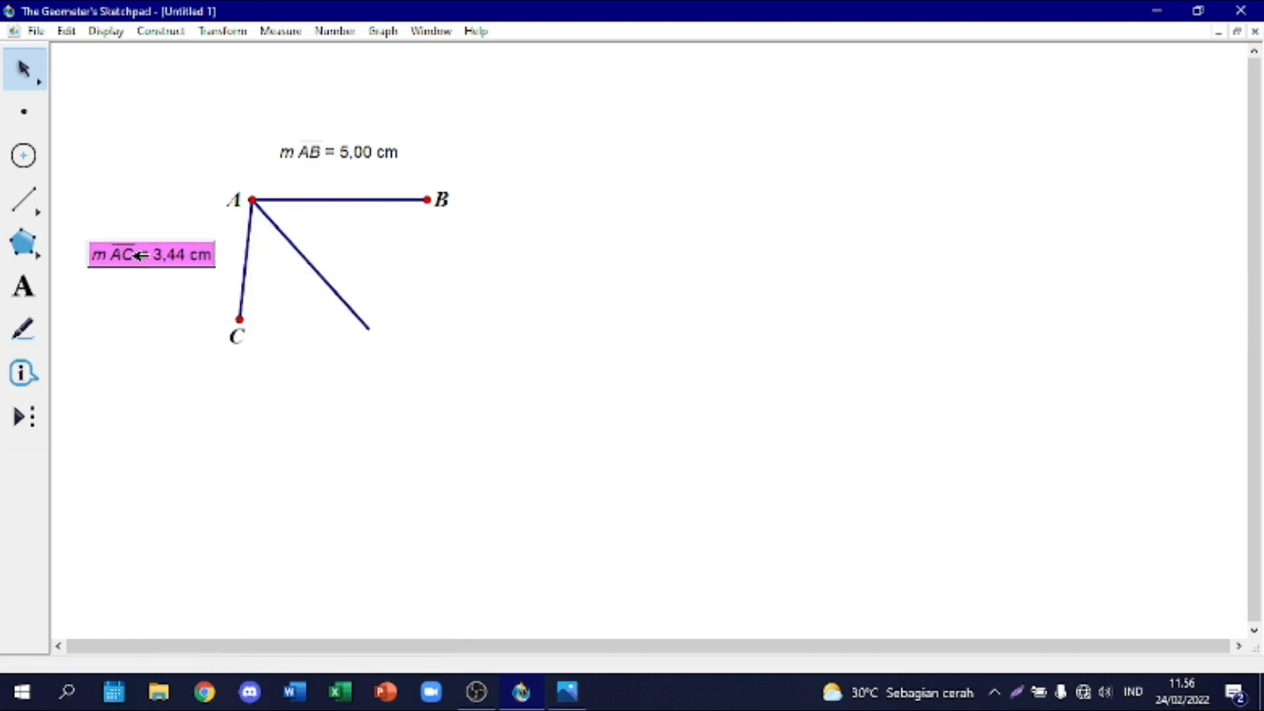
Step: Shorten segment AC to 3.00 cm by moving endpoint C, and place its length measurement level with the segment's middle
click(241, 320)
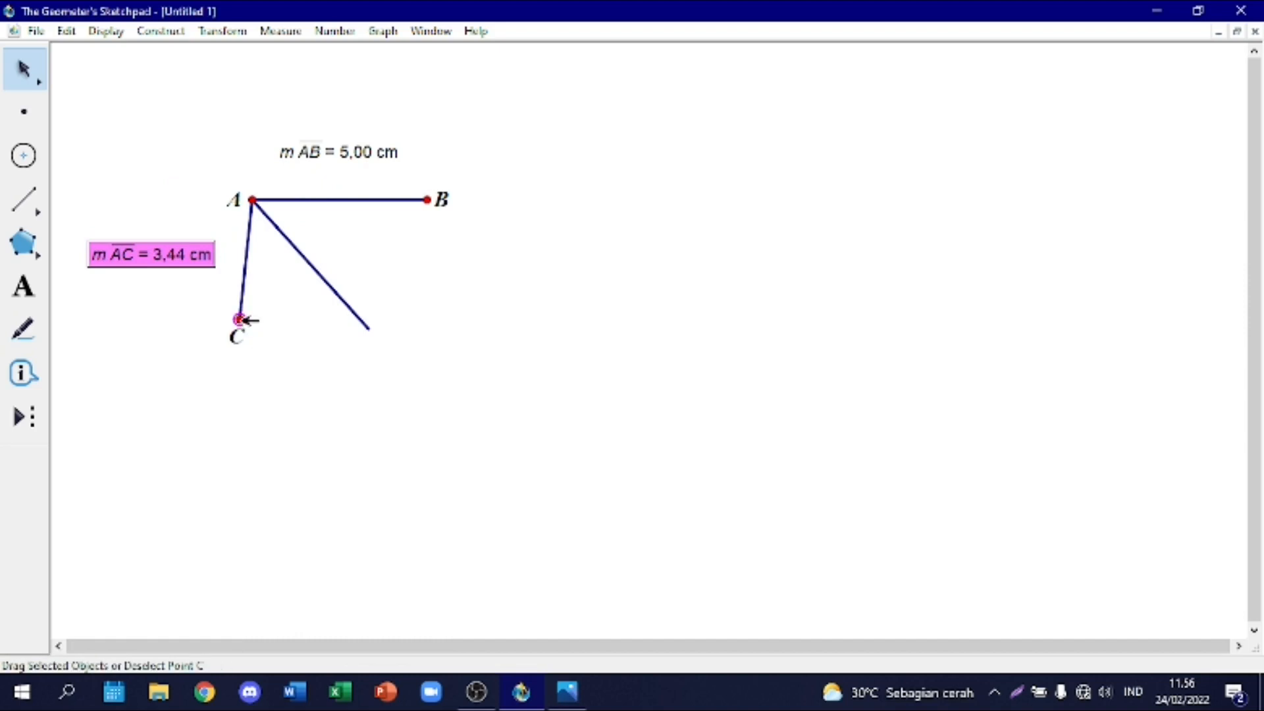
mouse_move(241, 321)
mouse_down()
mouse_move(243, 287)
mouse_move(236, 356)
mouse_move(237, 338)
mouse_up()
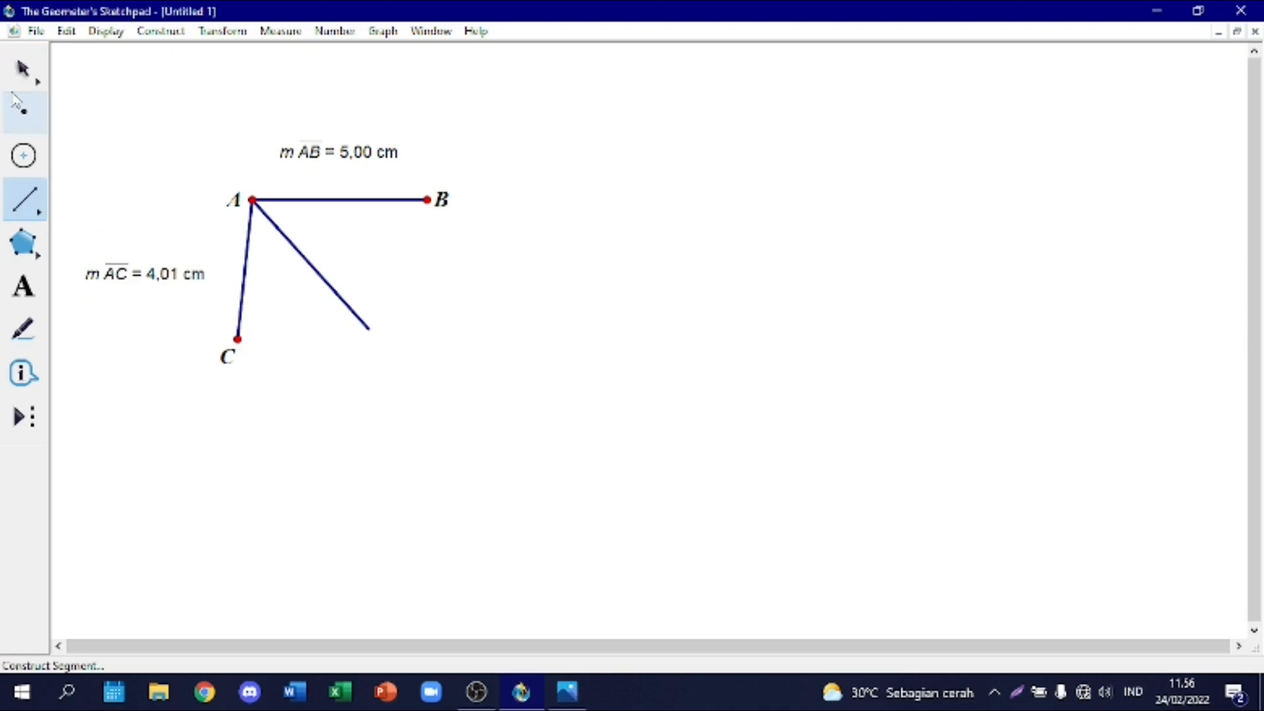
drag(237, 338, 244, 324)
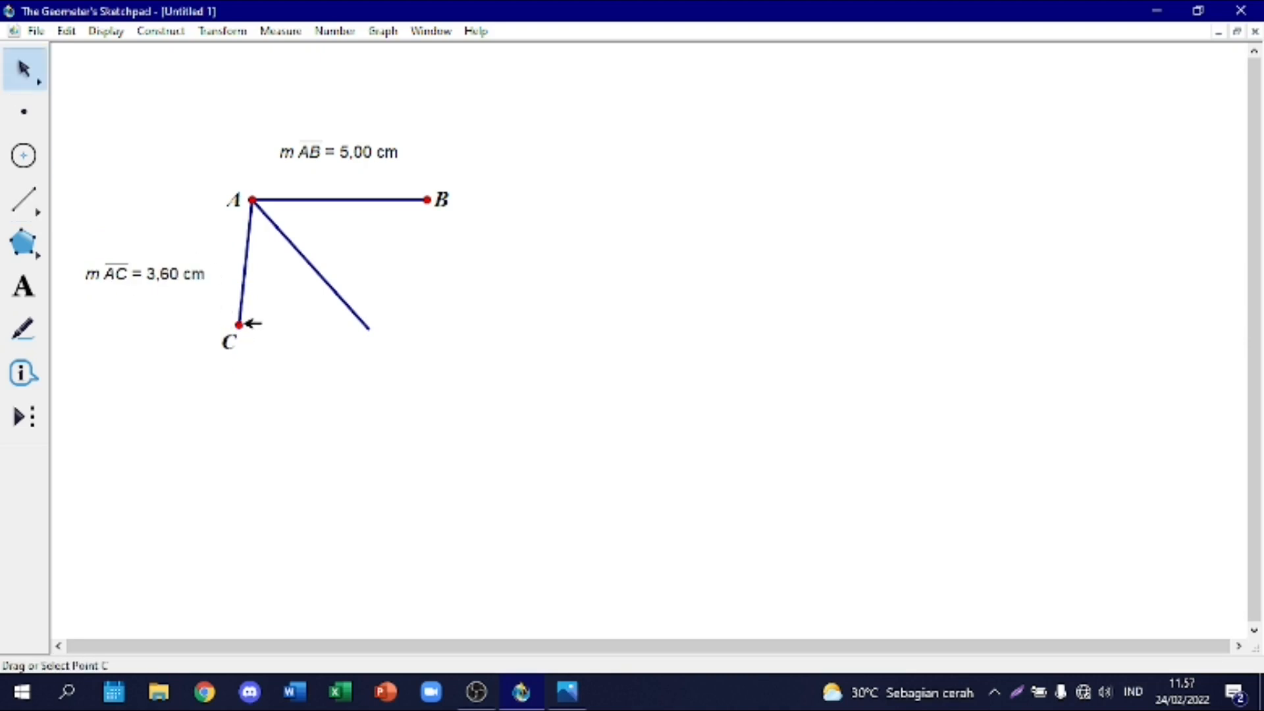
click(242, 323)
key(Up)
key(Up)
key(Up)
key(Up)
key(Up)
key(Up)
key(Up)
key(Up)
key(Up)
key(Up)
key(Up)
key(Up)
key(Up)
key(Up)
key(Up)
key(Up)
key(Up)
key(Up)
key(Up)
key(Up)
key(Up)
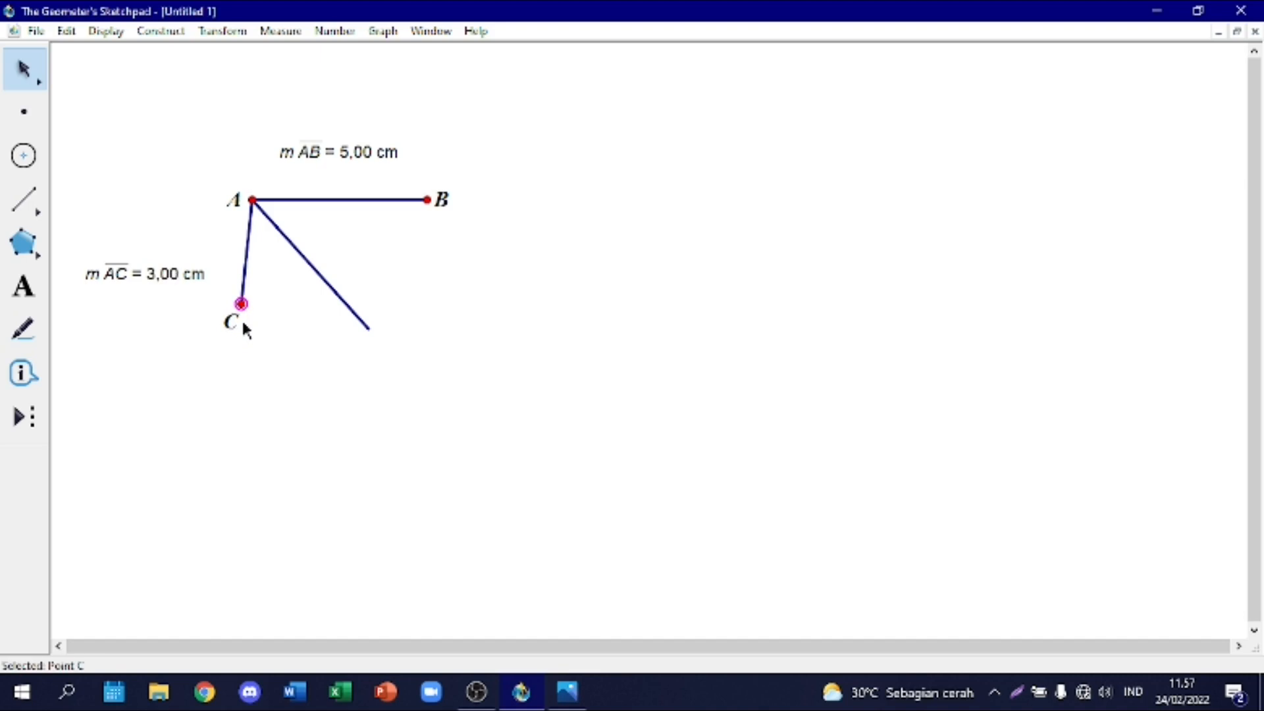
click(279, 317)
drag(130, 274, 129, 244)
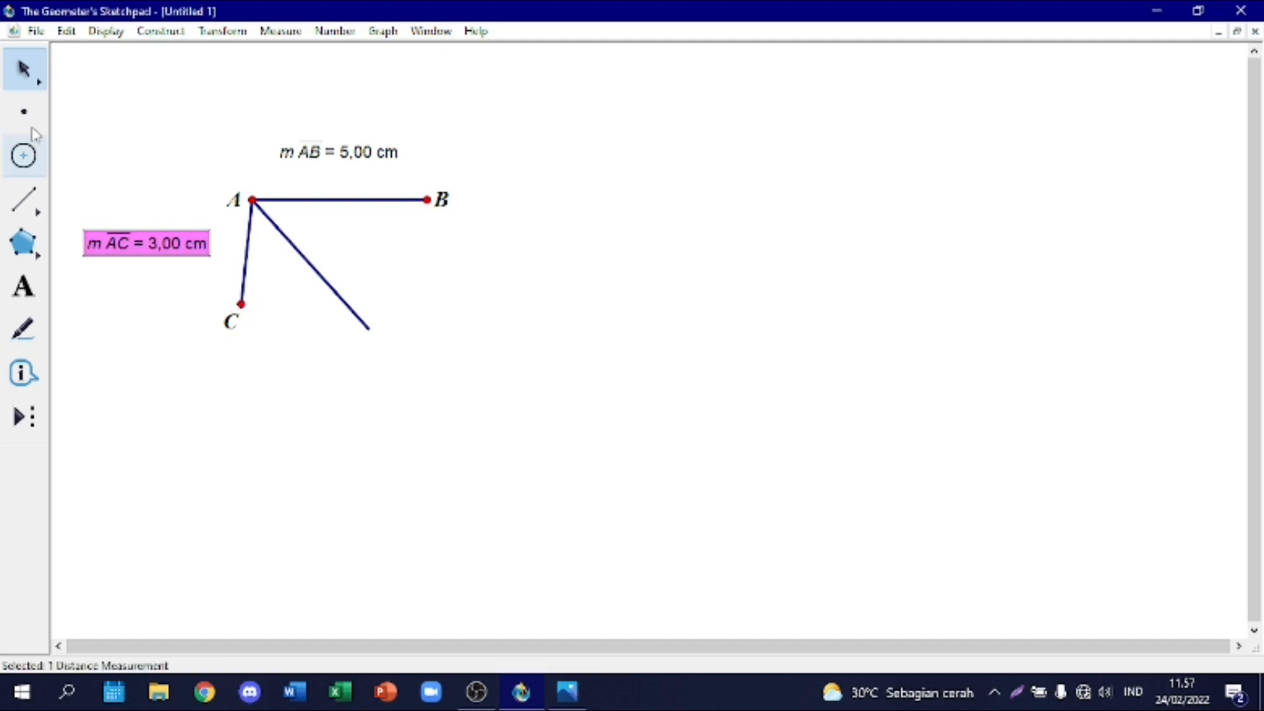
Step: Draw a horizontal segment about 4.81 cm long from C, parallel to AB, and place its length measurement below it
click(25, 199)
mouse_move(242, 306)
mouse_down()
mouse_move(417, 316)
mouse_move(410, 306)
mouse_up()
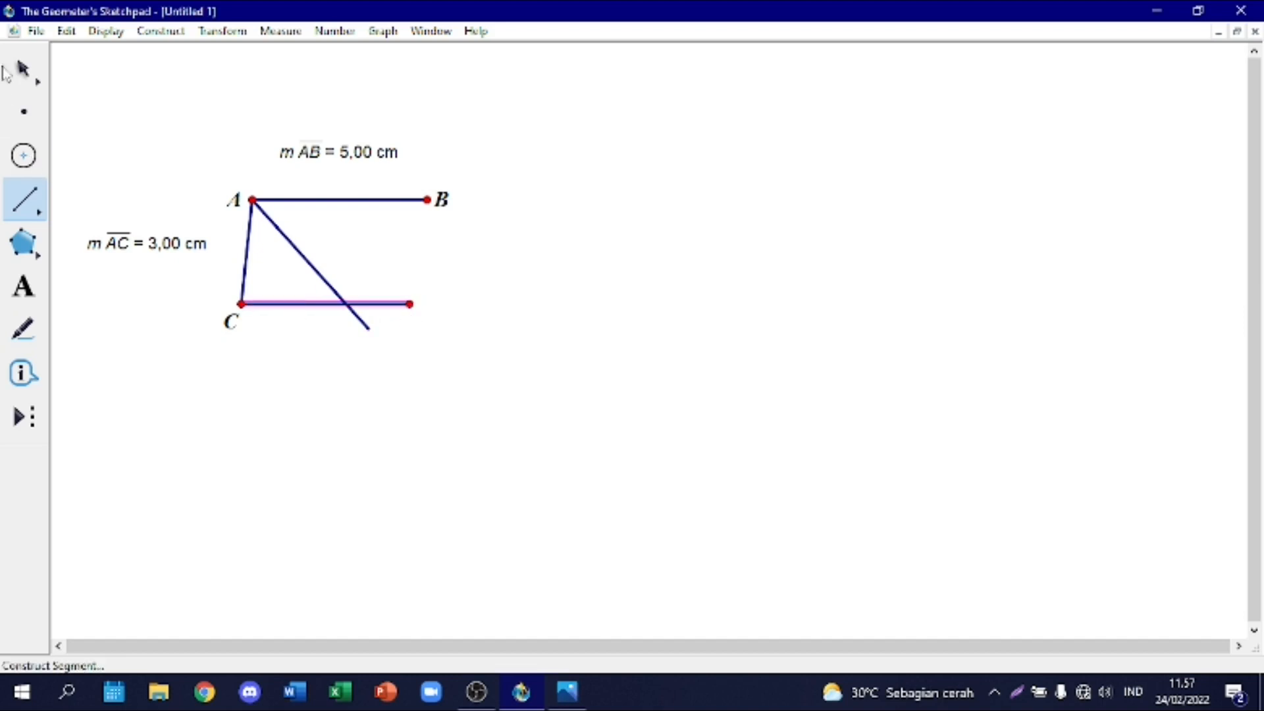
key(Escape)
right_click(322, 305)
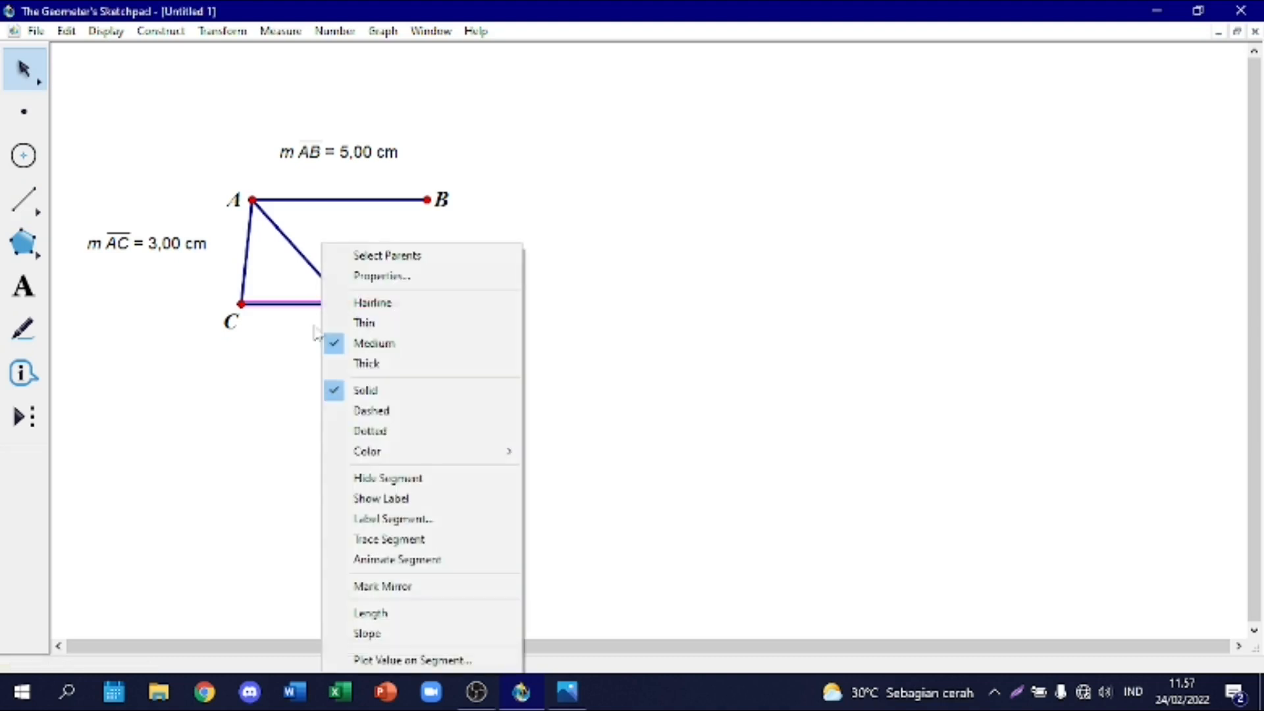
click(399, 613)
drag(192, 271, 367, 370)
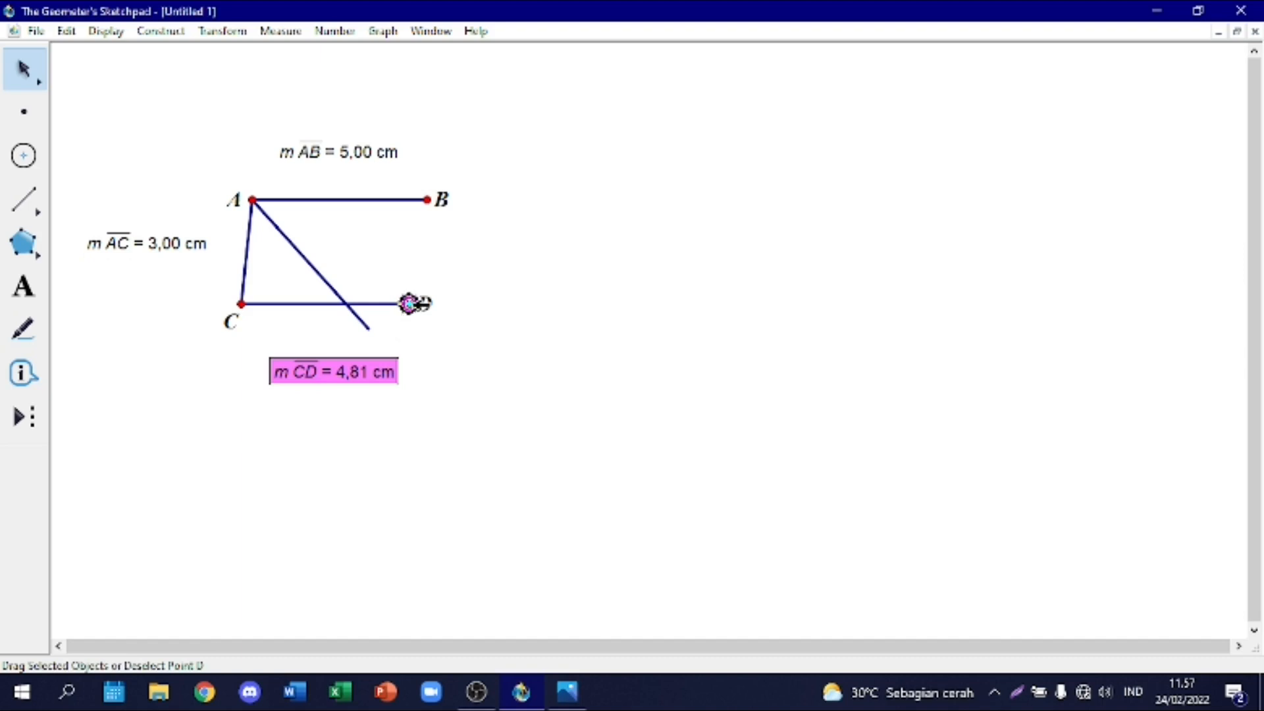
Step: Lengthen segment CD to 5.00 cm by moving endpoint D horizontally
key(Right)
key(Right)
key(Right)
key(Right)
key(Right)
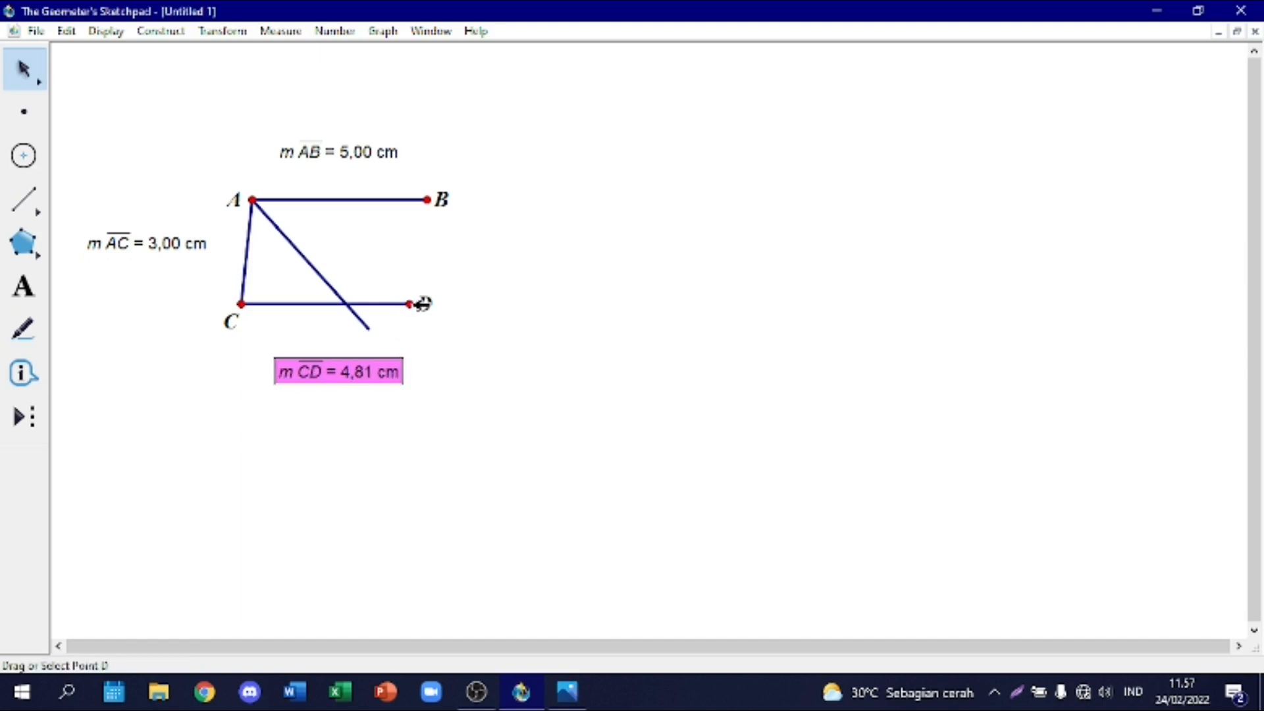
key(Escape)
click(422, 304)
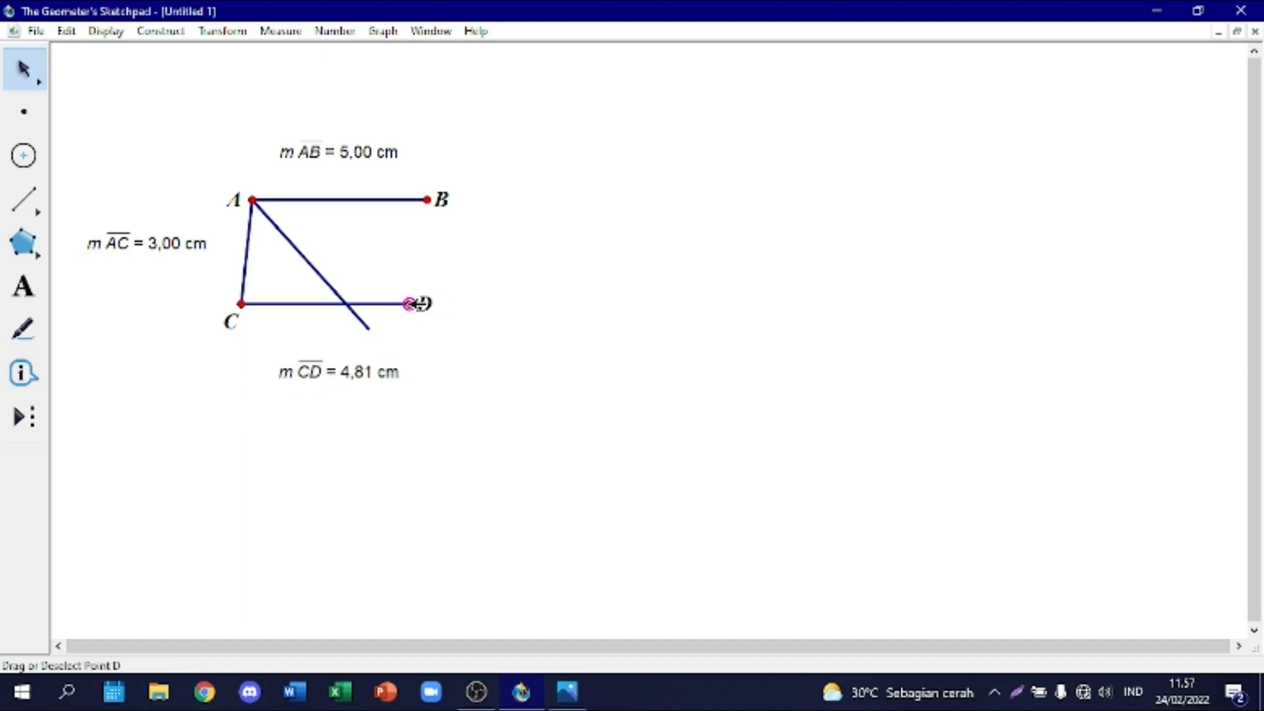
key(Right)
key(Right)
key(Right)
key(Right)
key(Right)
key(Right)
key(Right)
key(Right)
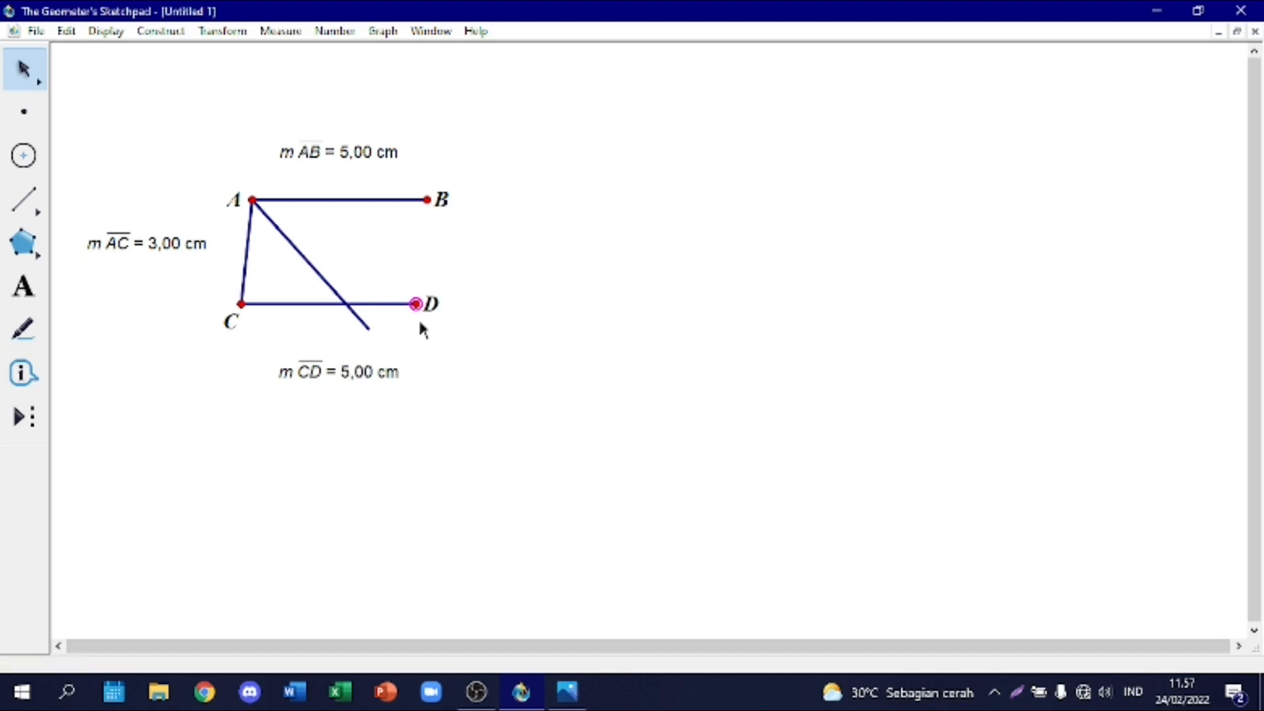
click(386, 410)
Step: Draw segment BD to close the parallelogram
click(24, 199)
drag(435, 208, 415, 305)
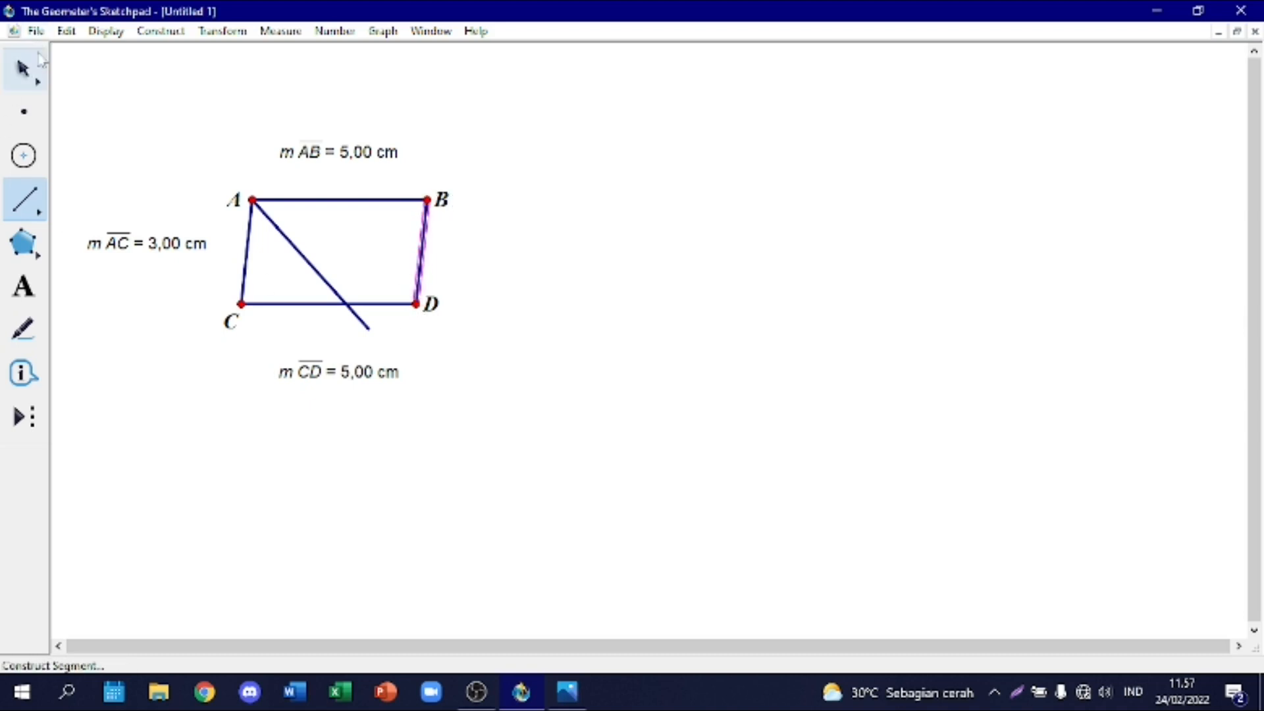
click(27, 68)
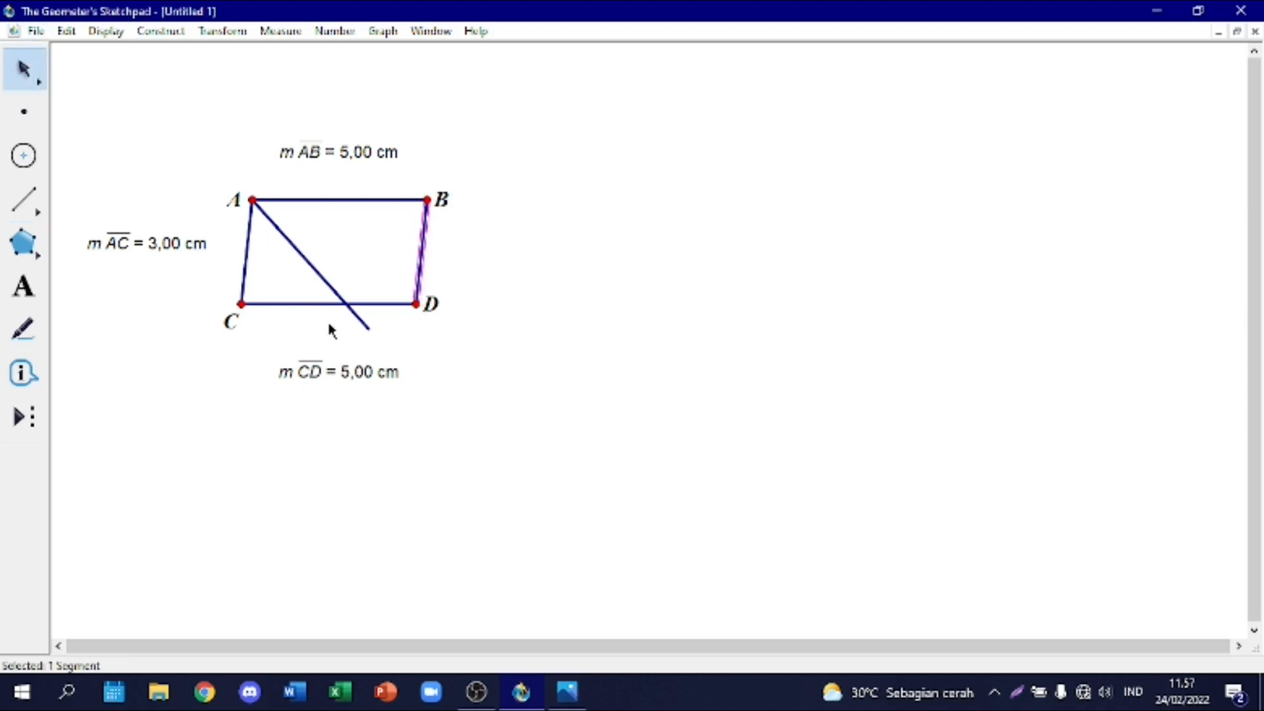
Step: Construct the intersection point of the slanted segment from A and side CD
click(309, 260)
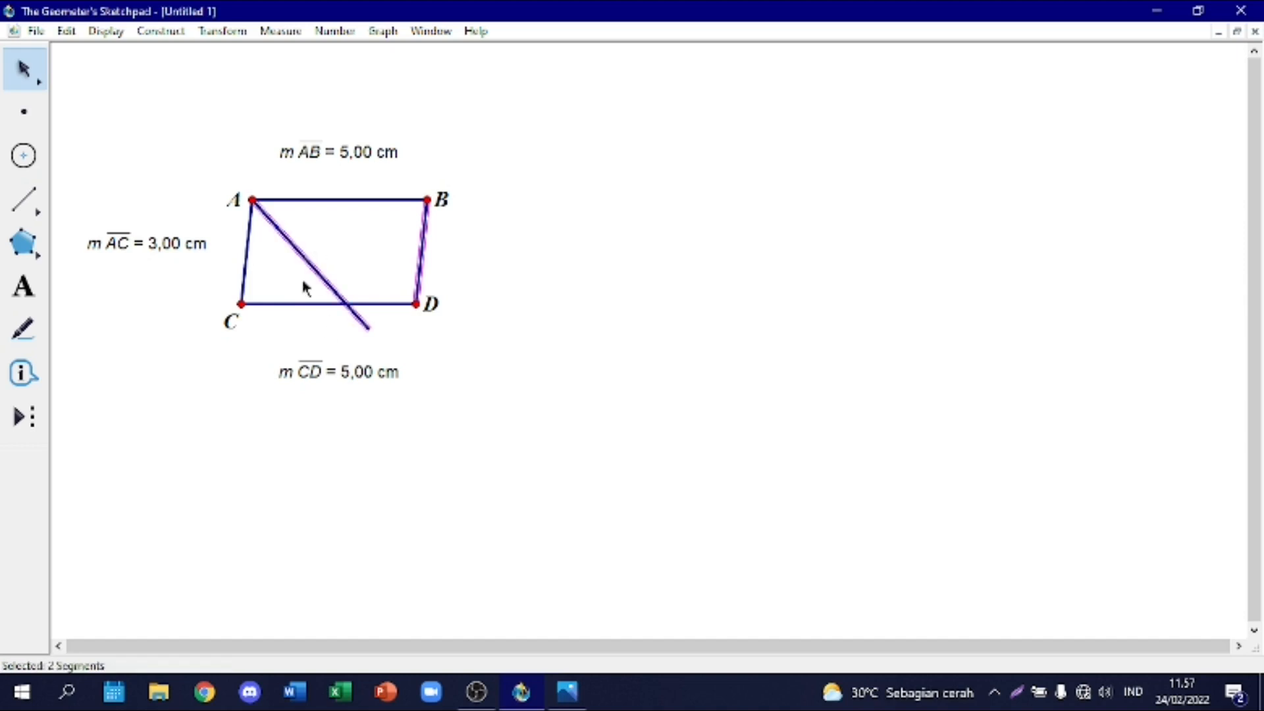
click(387, 248)
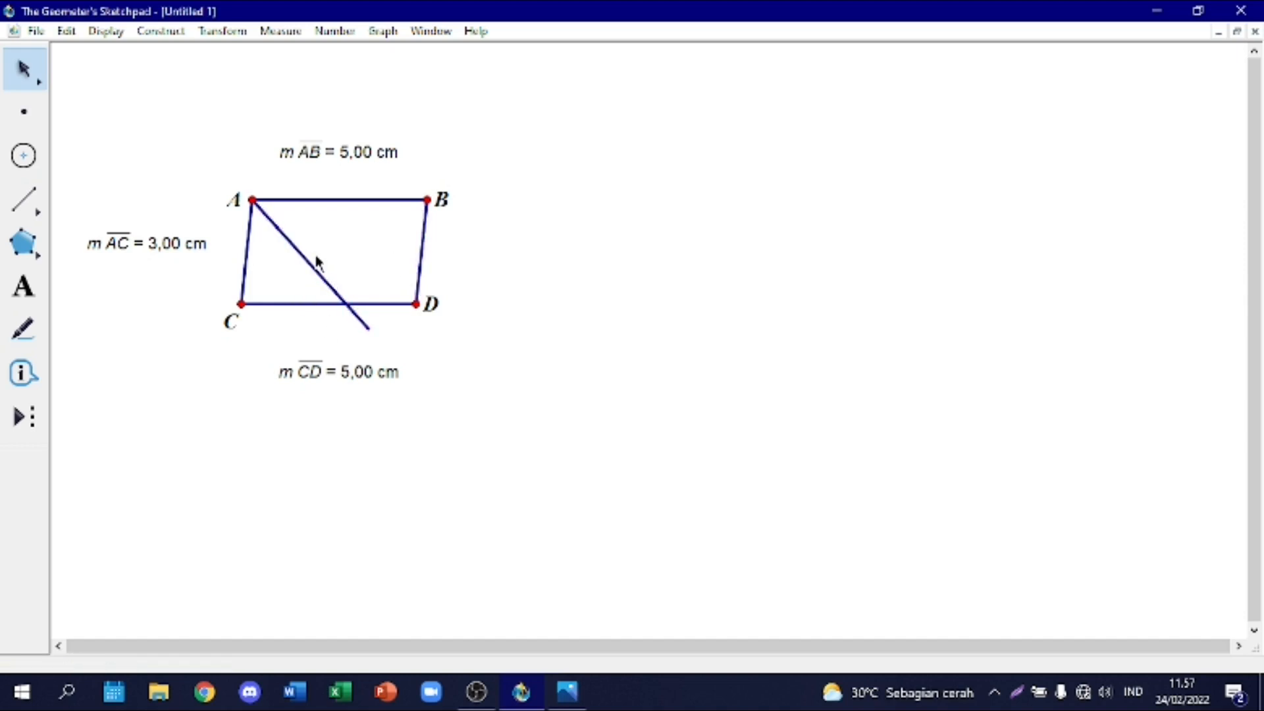
click(295, 303)
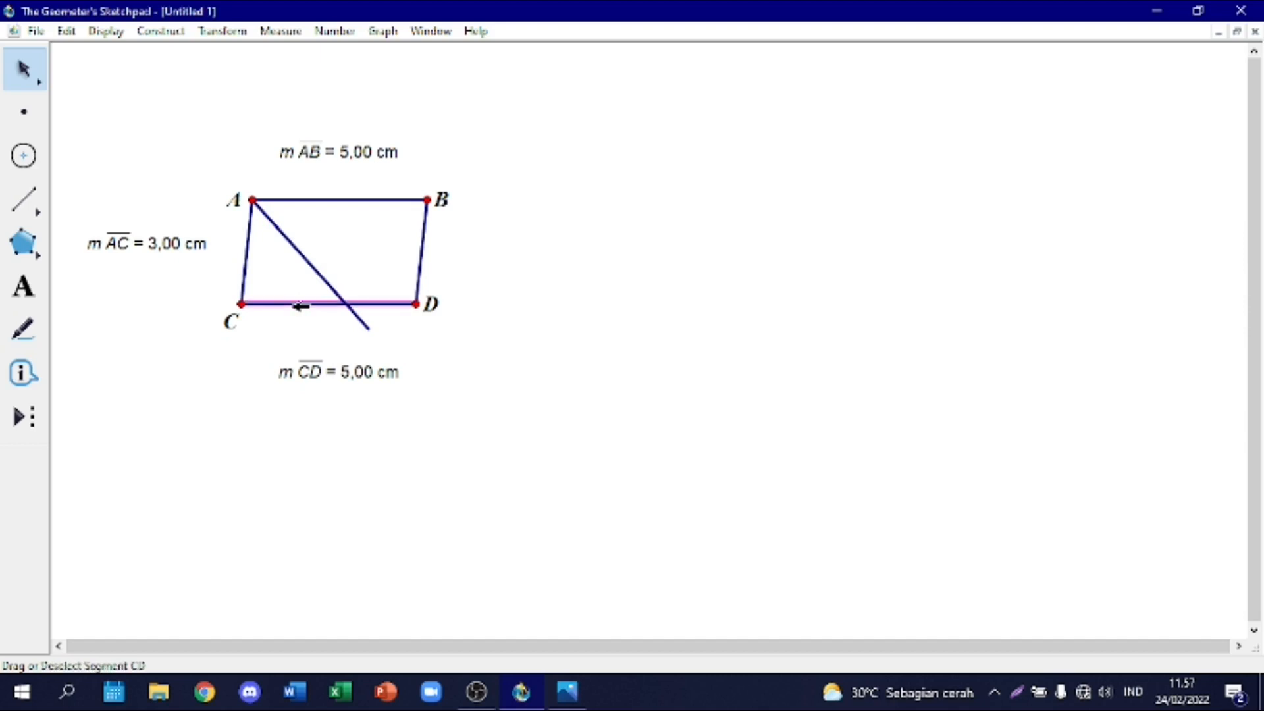
click(311, 251)
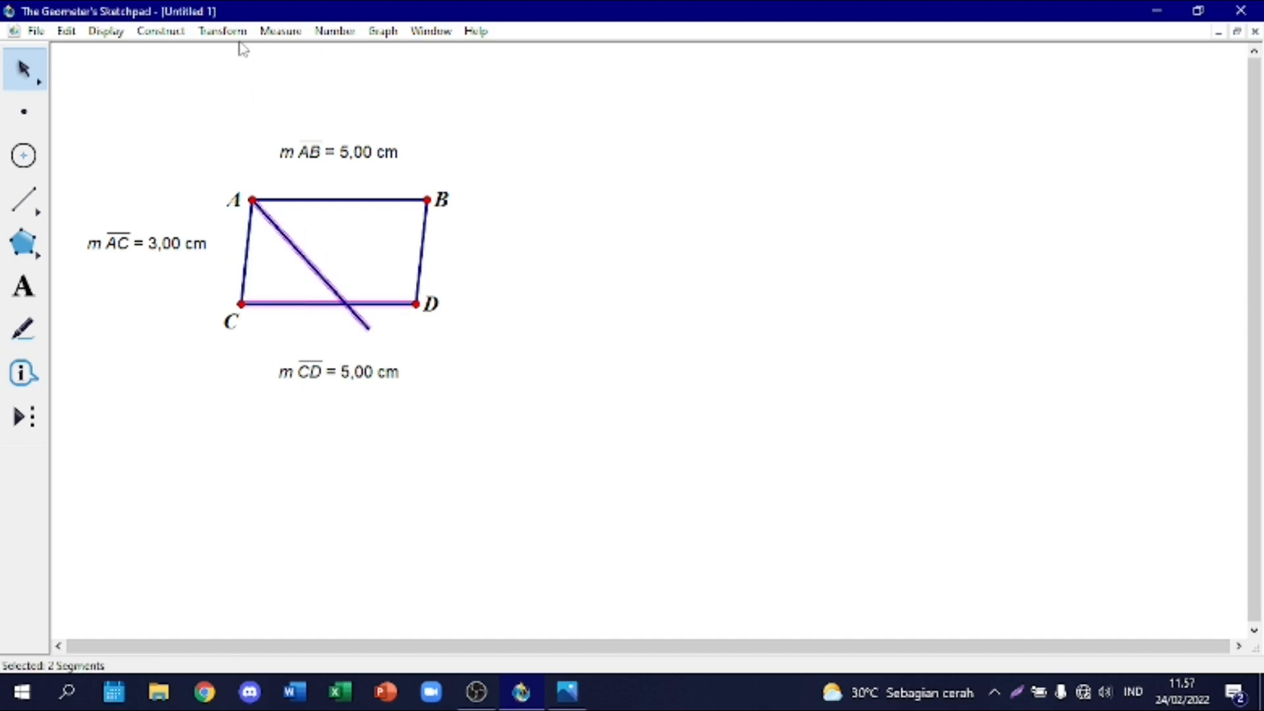
click(184, 34)
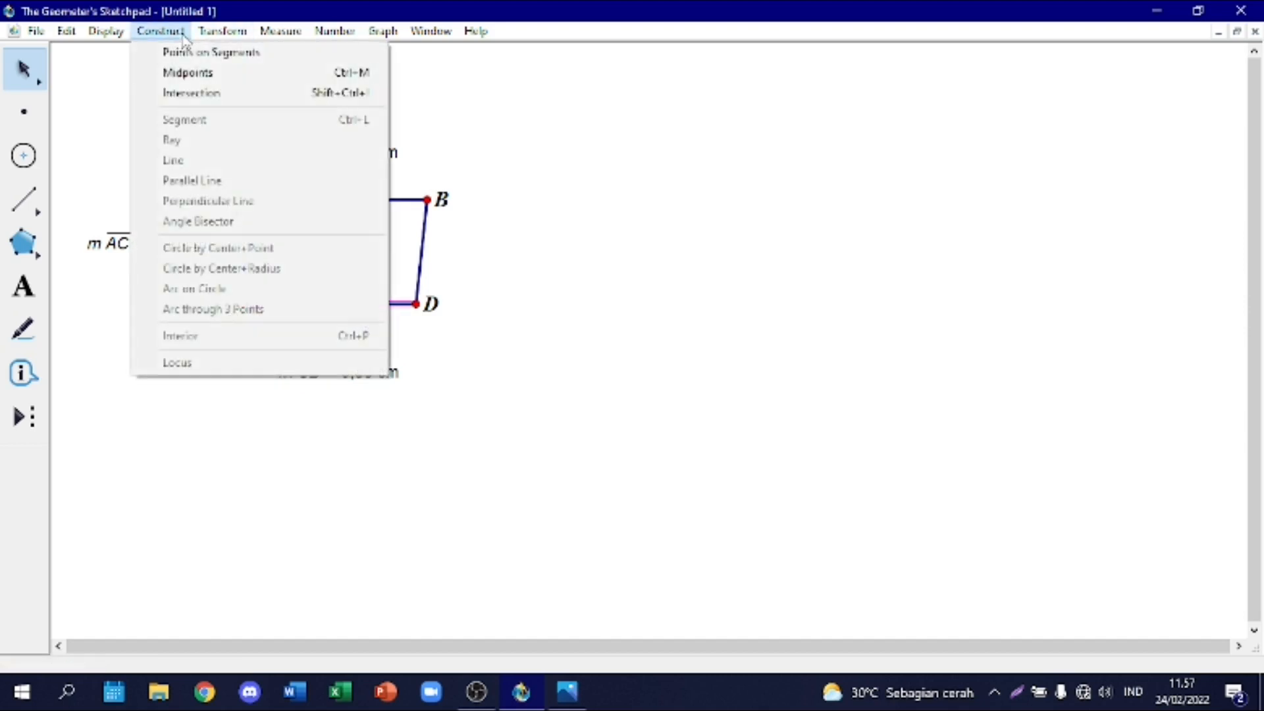
click(208, 95)
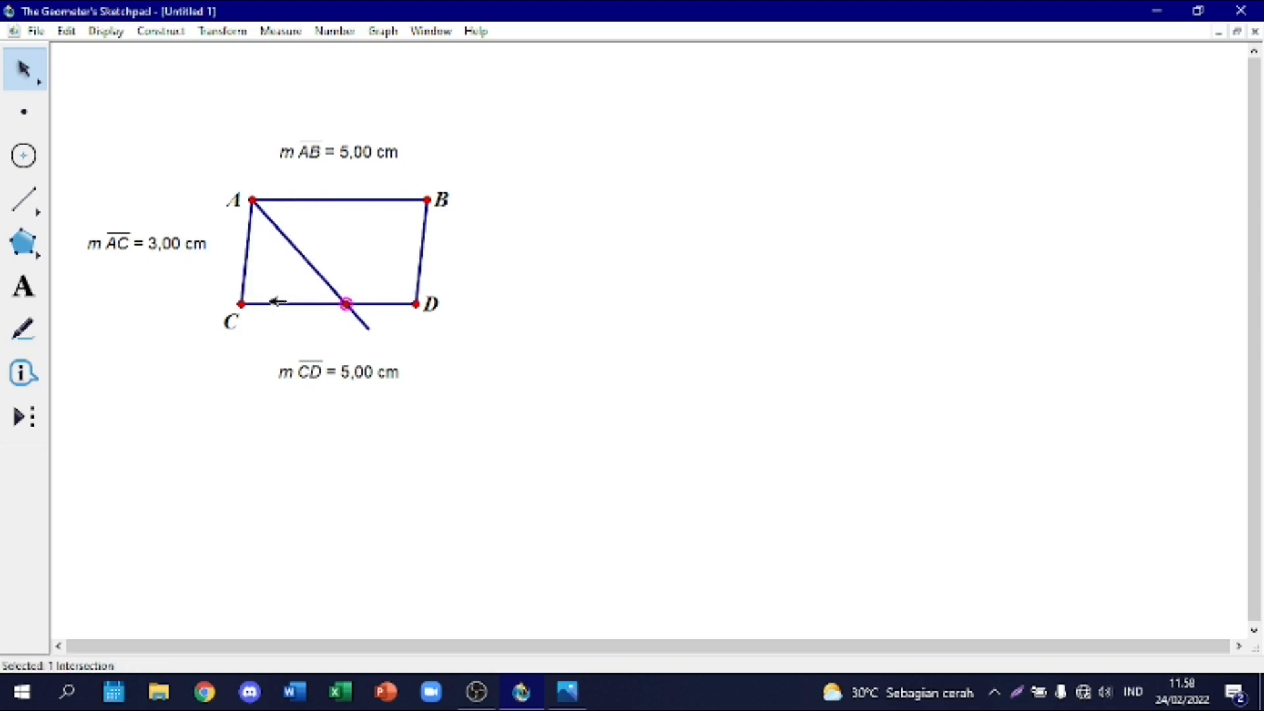
click(353, 267)
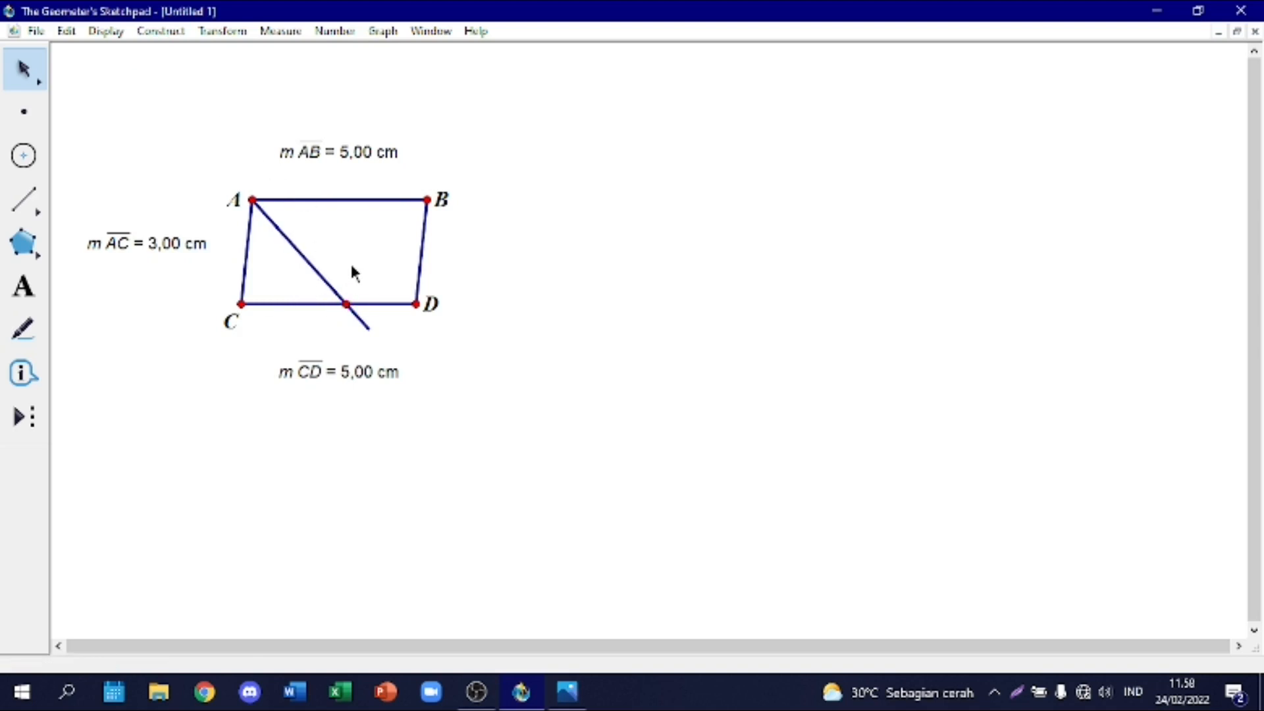
Step: Draw a segment from A to the intersection point on CD, and hide the longer slanted segment extending beyond CD
click(23, 199)
mouse_move(255, 212)
mouse_down()
mouse_move(353, 291)
mouse_move(347, 305)
mouse_up()
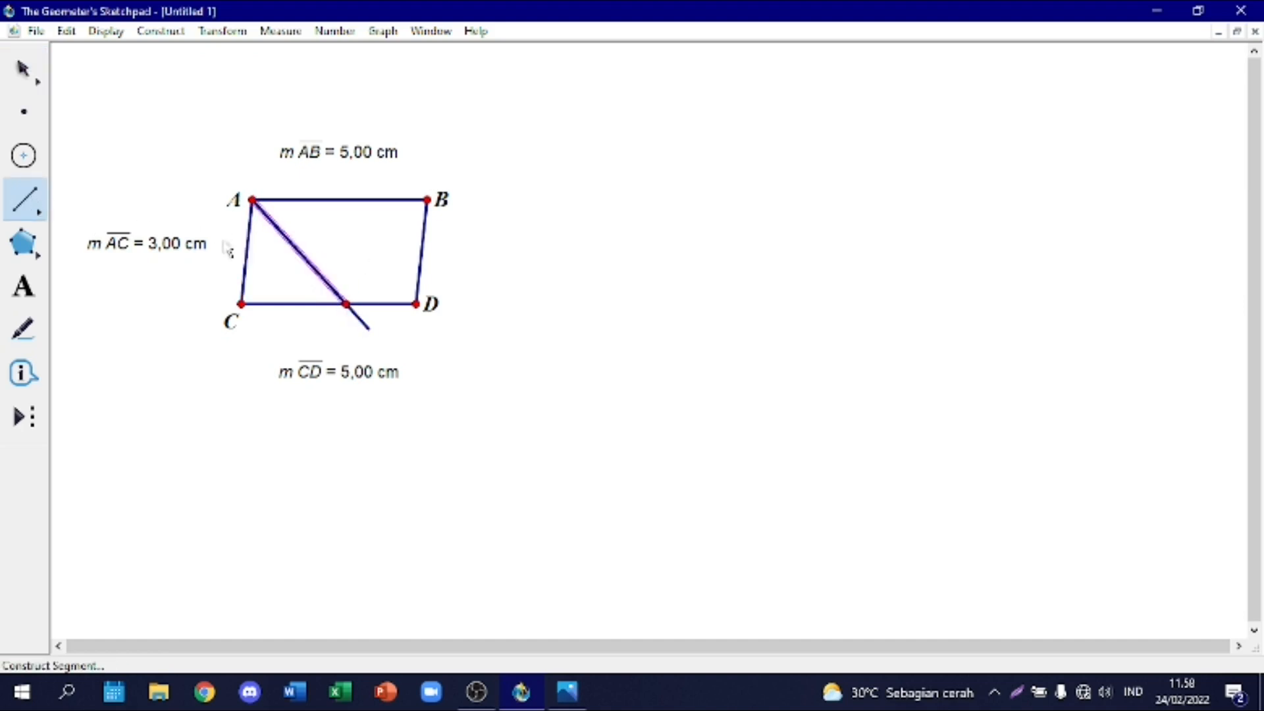
click(24, 68)
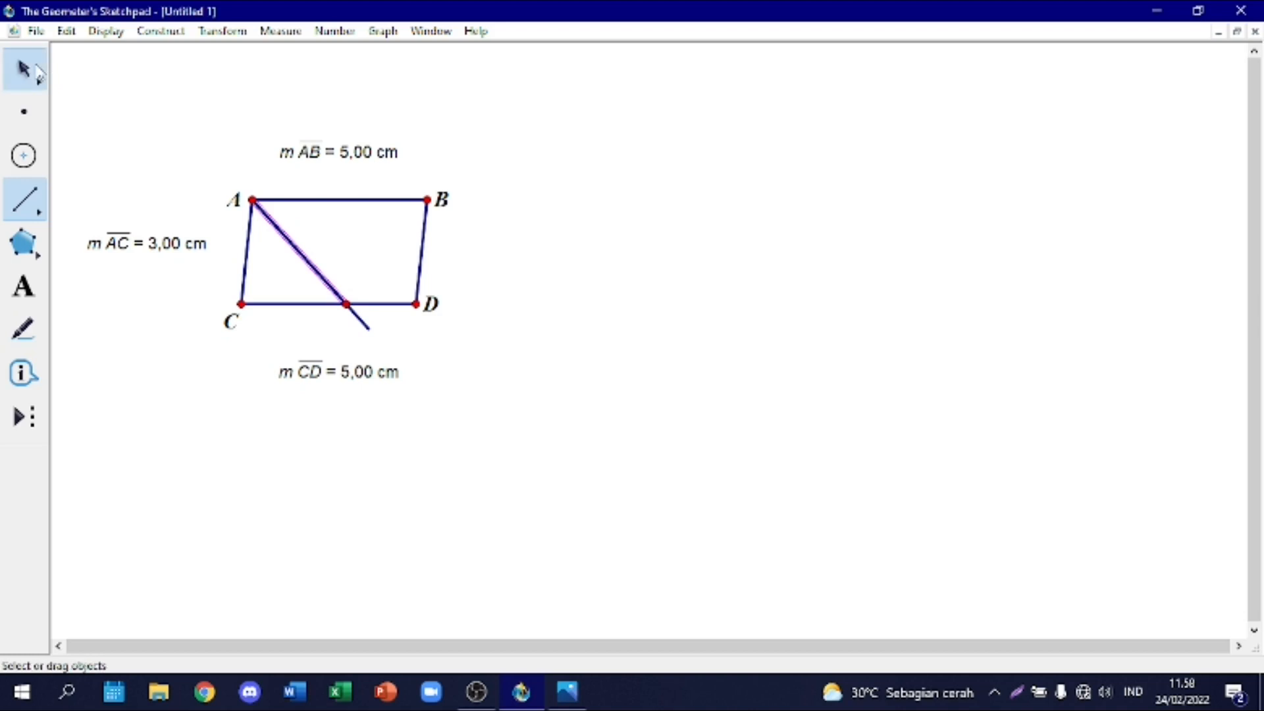
click(406, 340)
right_click(367, 317)
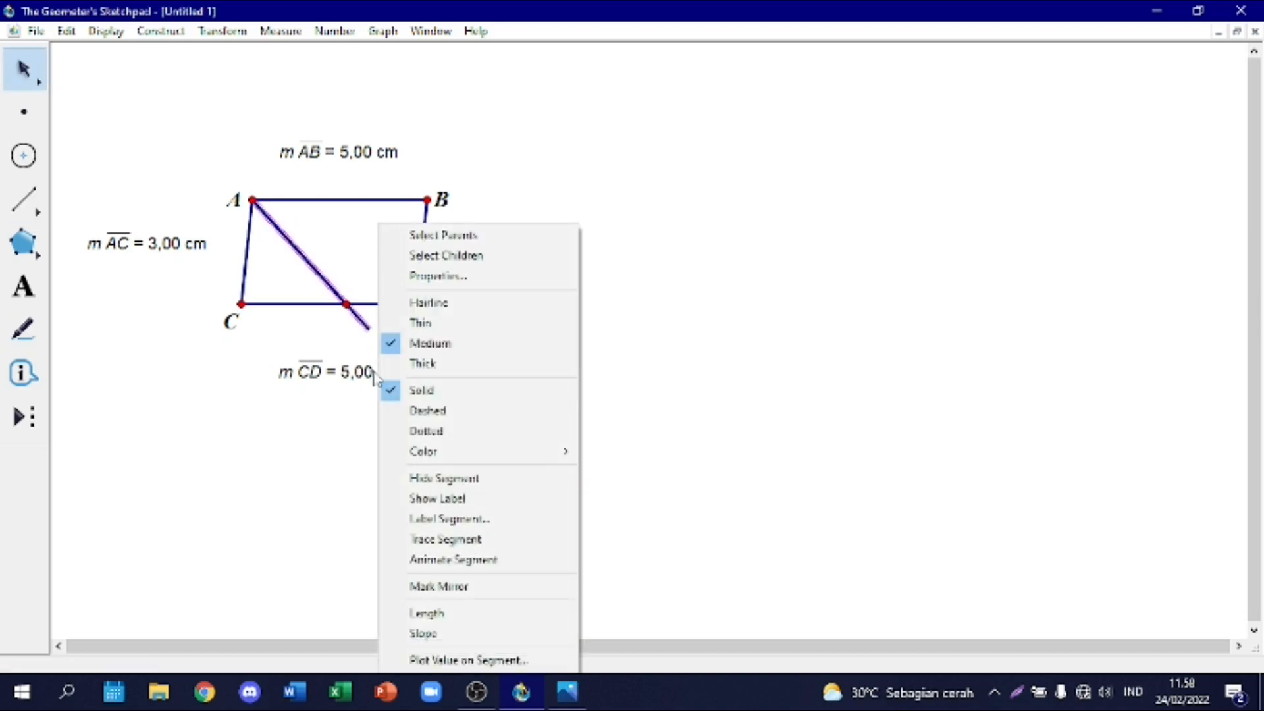
click(443, 479)
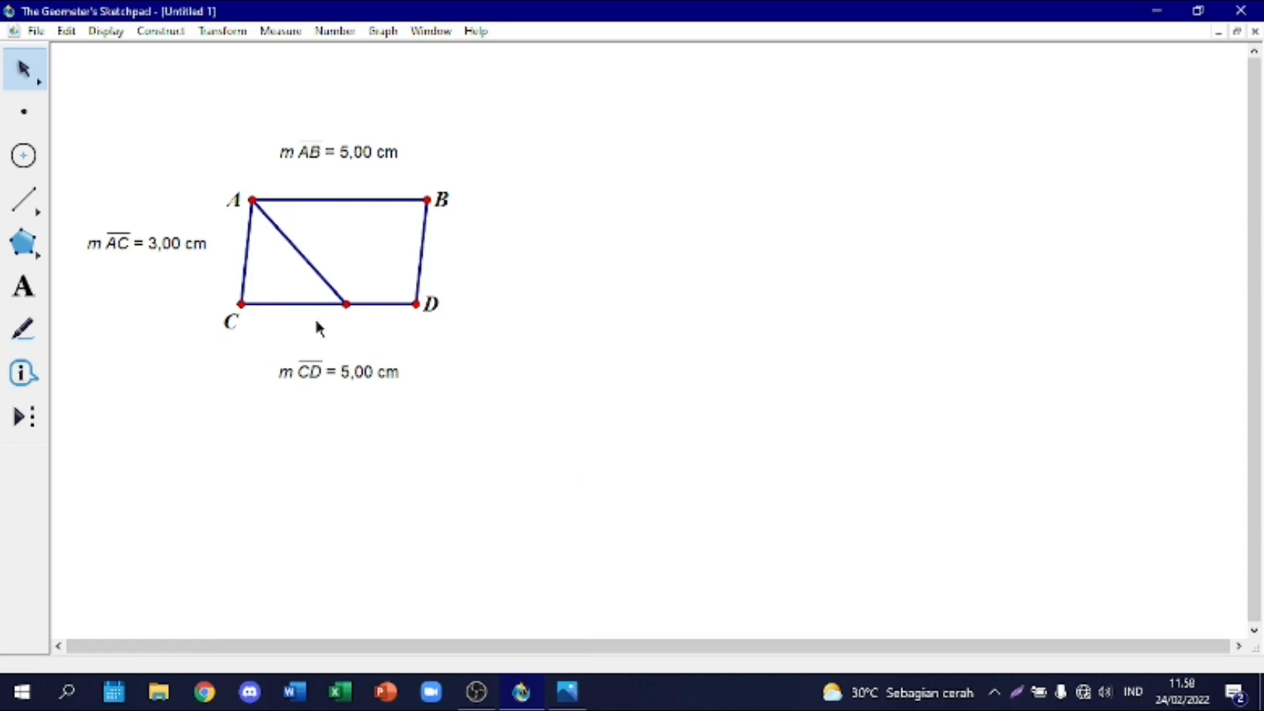
Step: Show the label of the intersection point on side CD
right_click(349, 302)
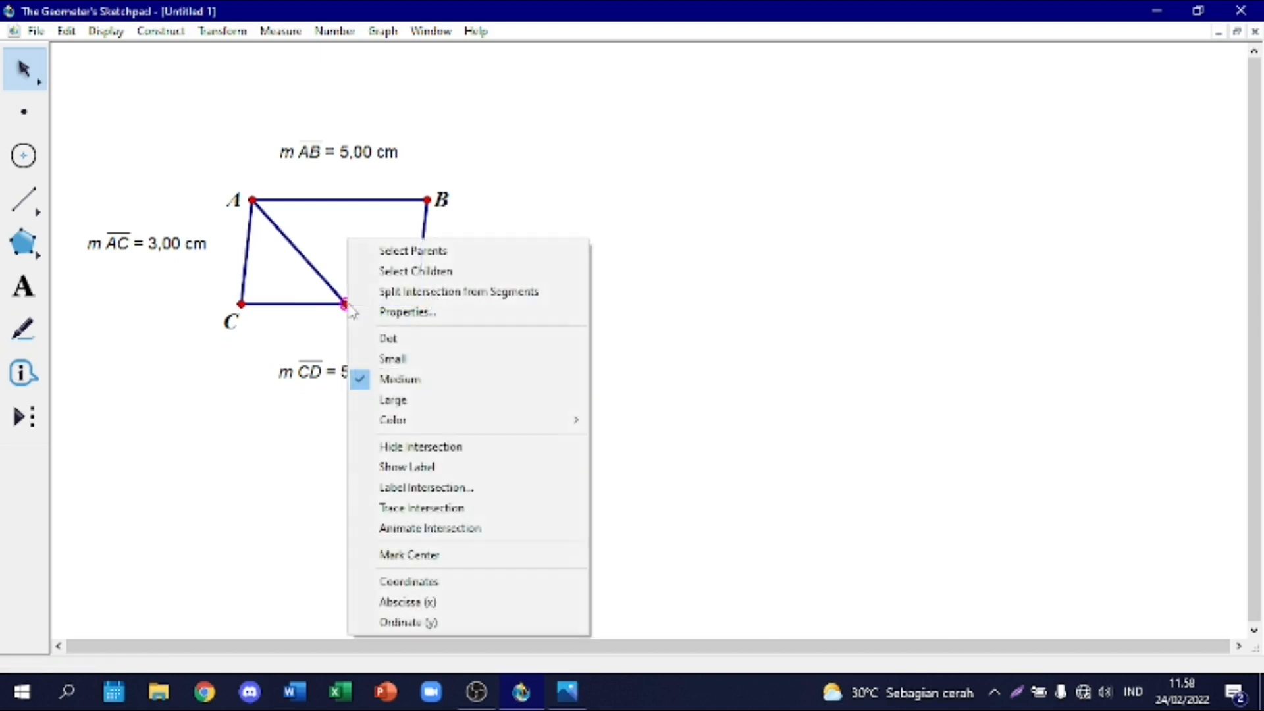
mouse_move(403, 427)
click(421, 467)
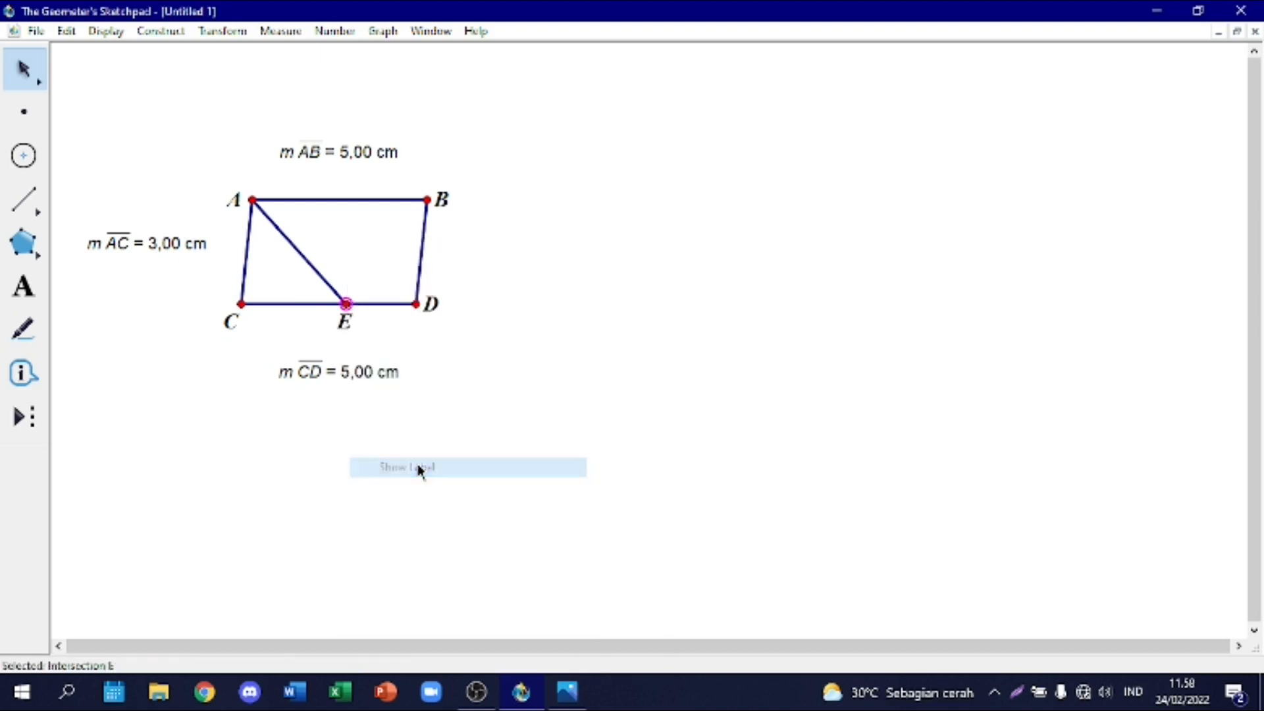
Step: Measure angle CAE, and place the measurement above the AC length near point A
click(249, 304)
click(253, 200)
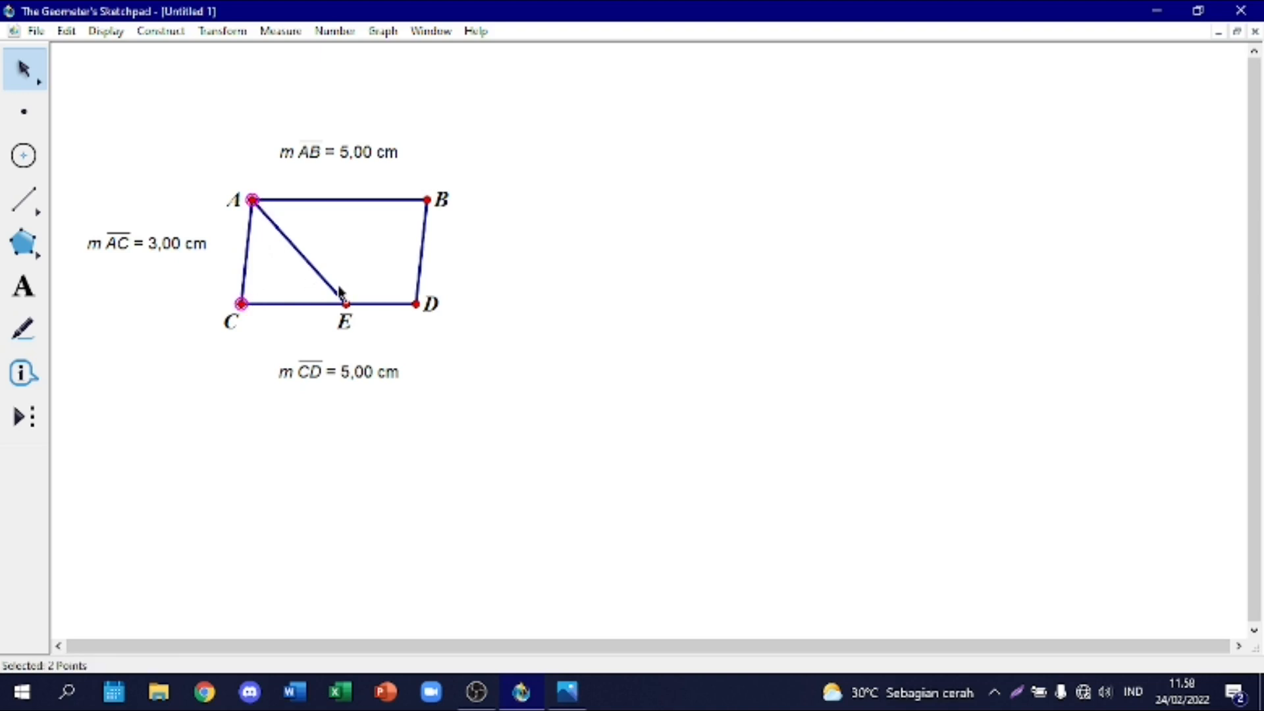
click(345, 303)
click(227, 33)
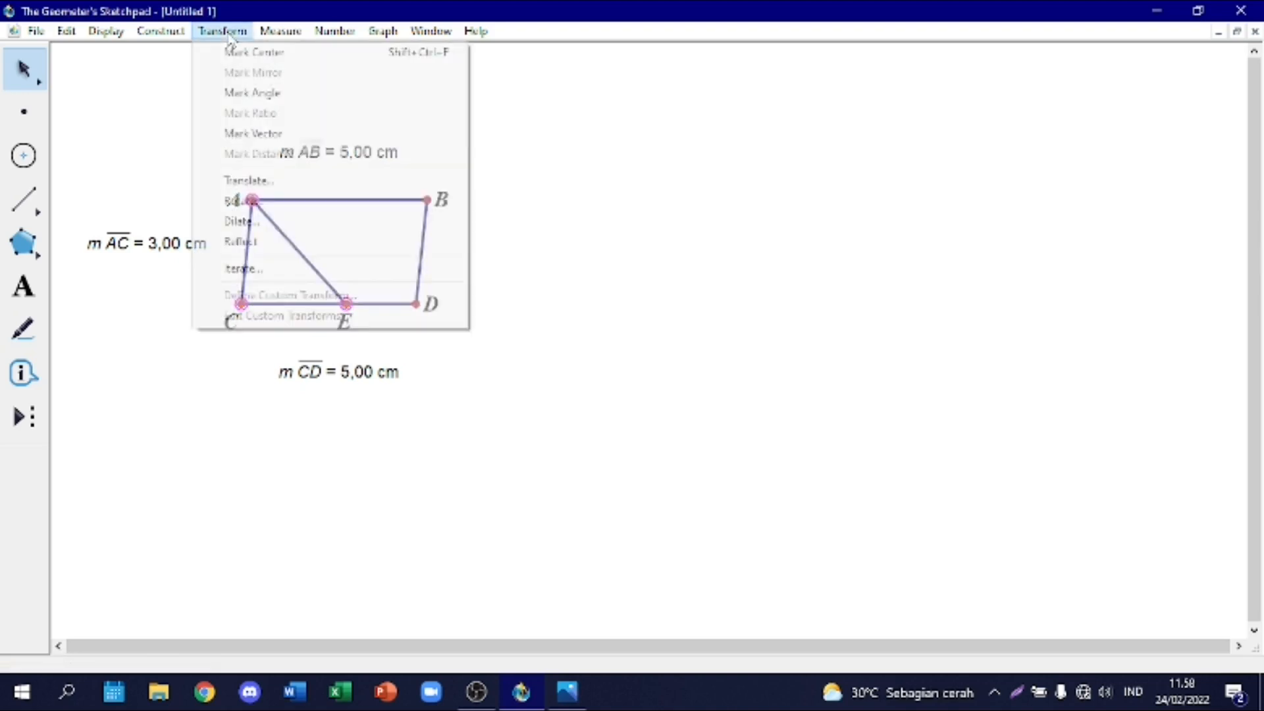
mouse_move(264, 36)
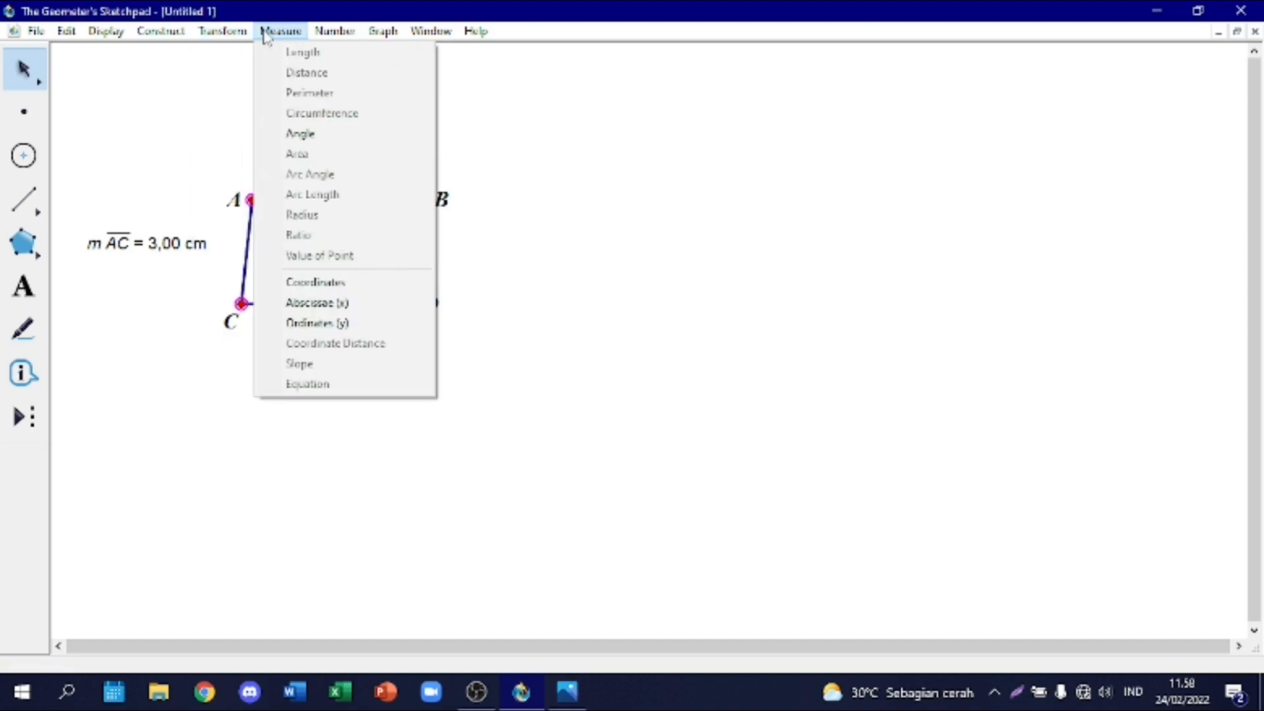
click(325, 133)
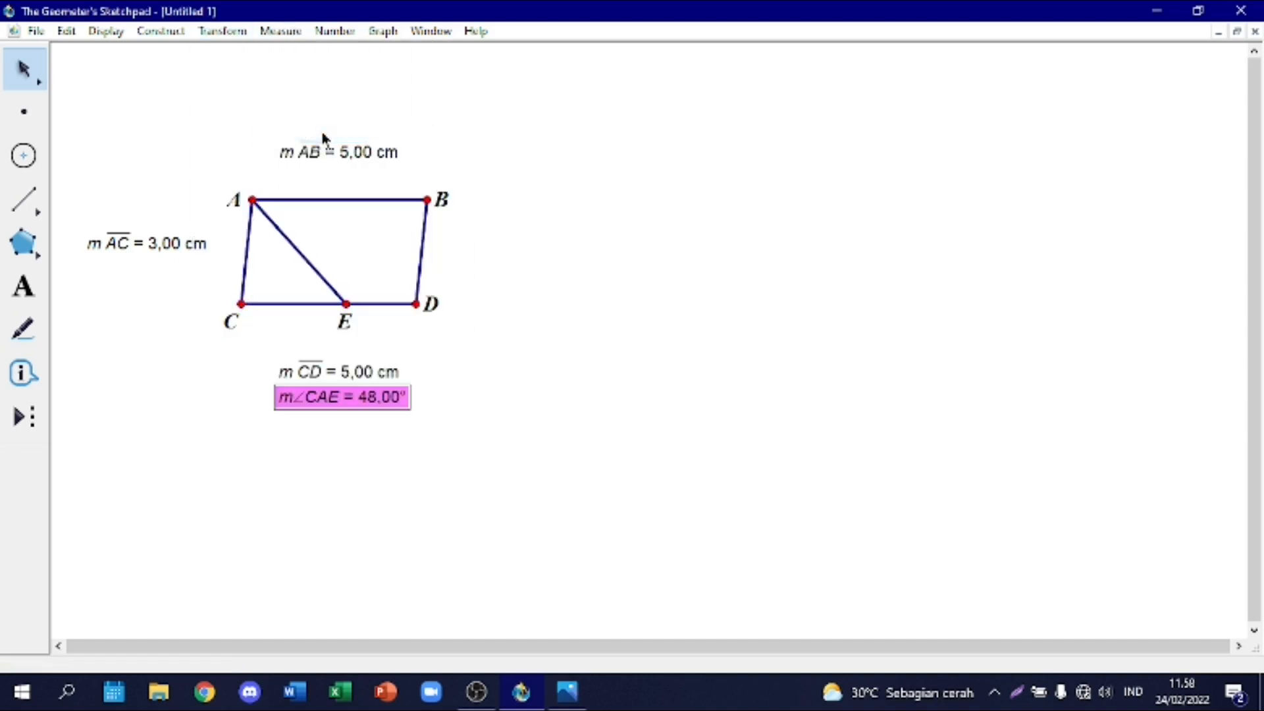
drag(329, 397, 164, 176)
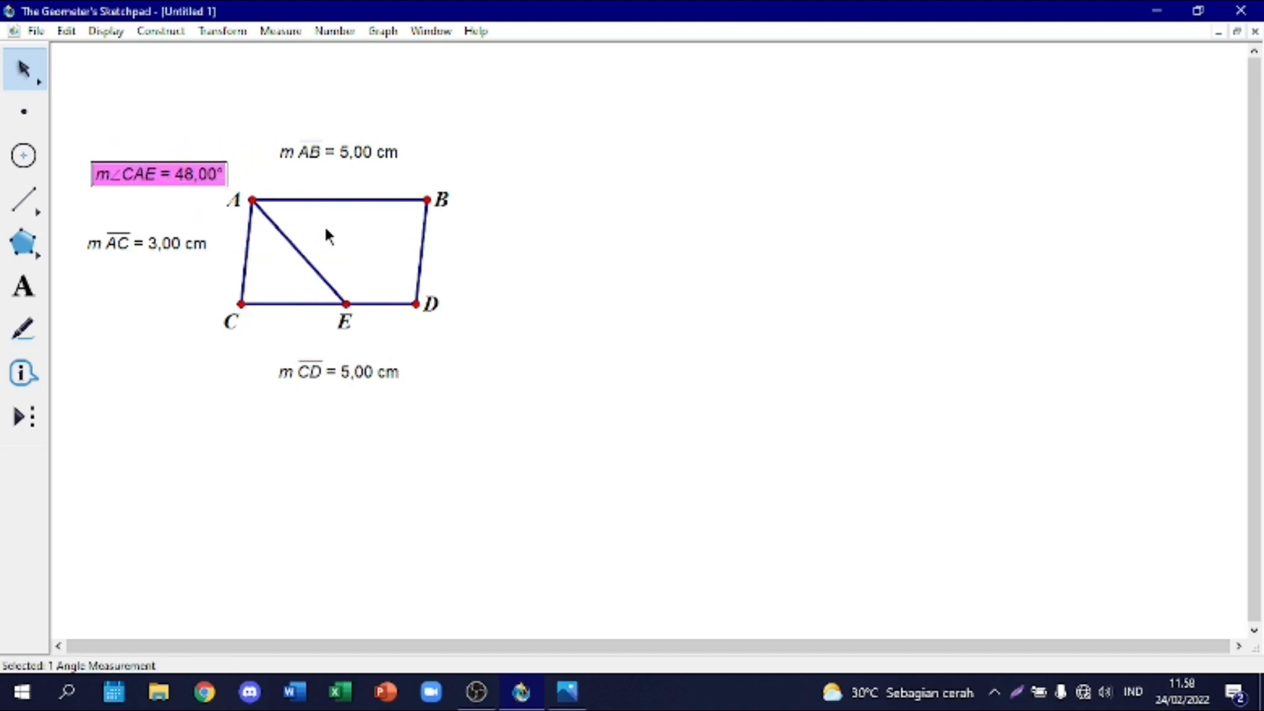
Step: Measure angle EAB, and place the measurement above the angle CAE measurement
click(366, 329)
click(346, 304)
click(252, 200)
click(428, 199)
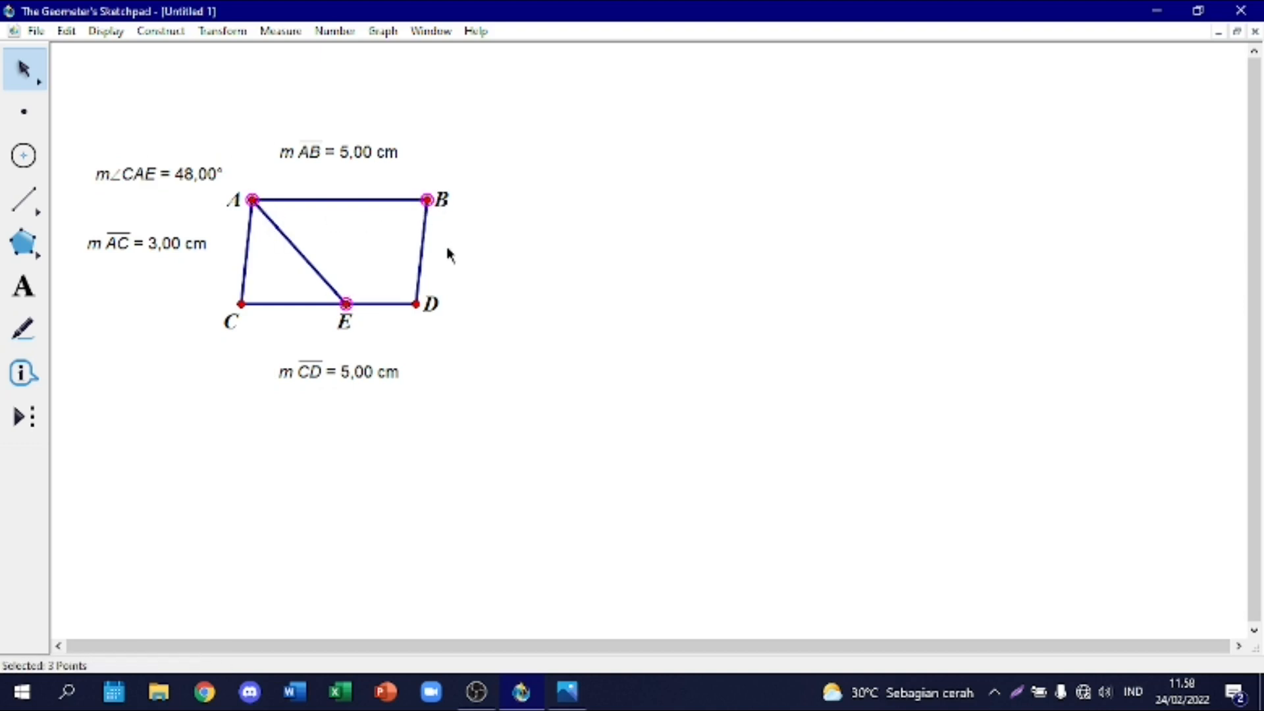
click(271, 33)
click(339, 133)
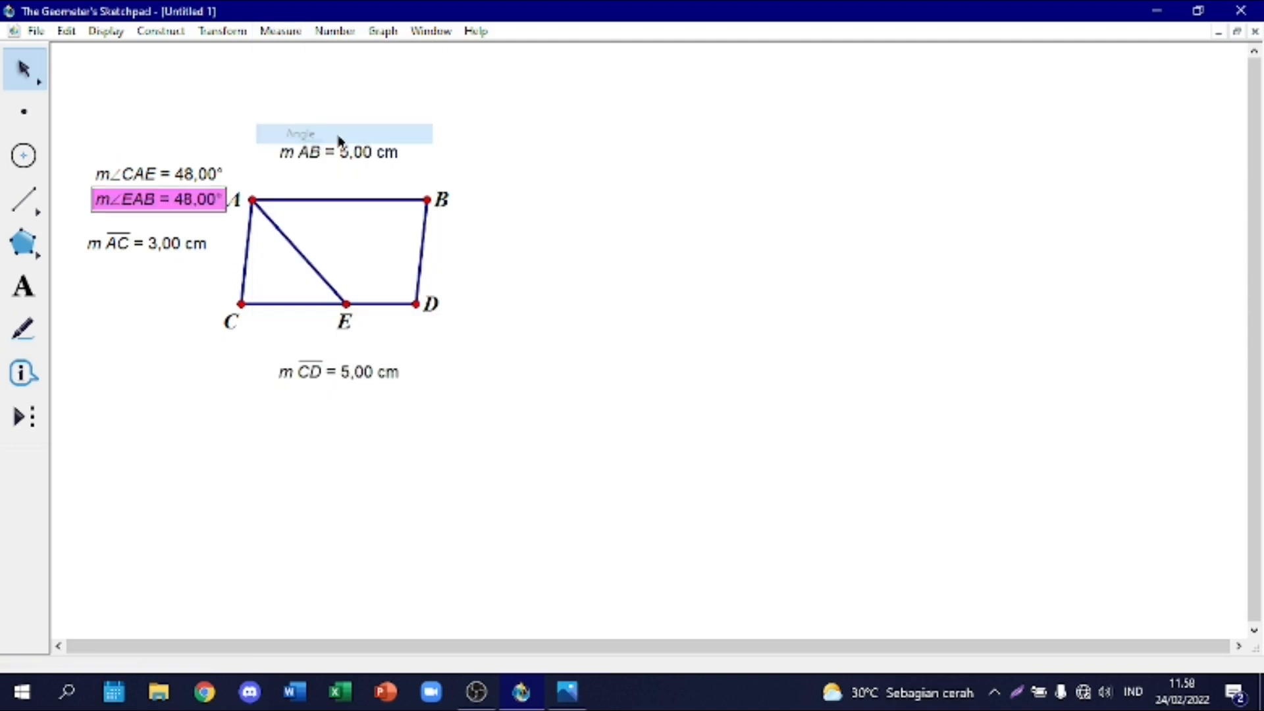
drag(198, 199, 198, 145)
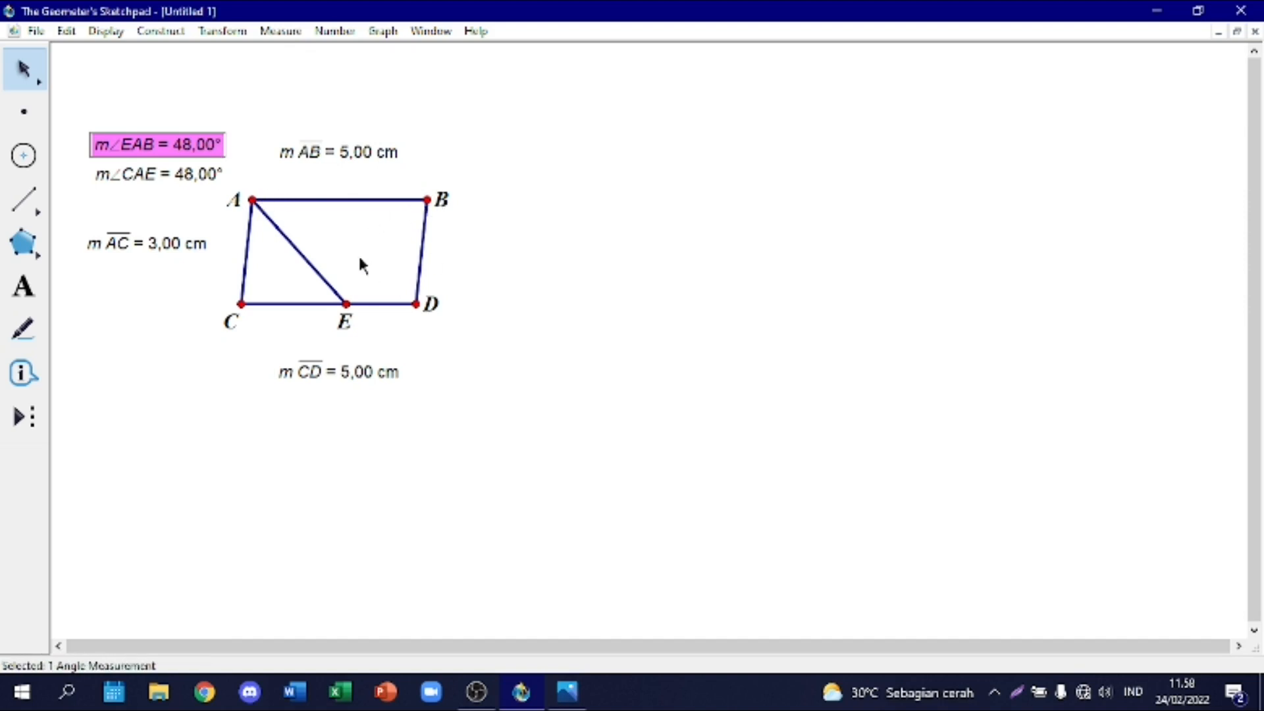
Step: Measure angle ABD, and place the measurement just above point B
click(343, 243)
click(253, 200)
click(427, 199)
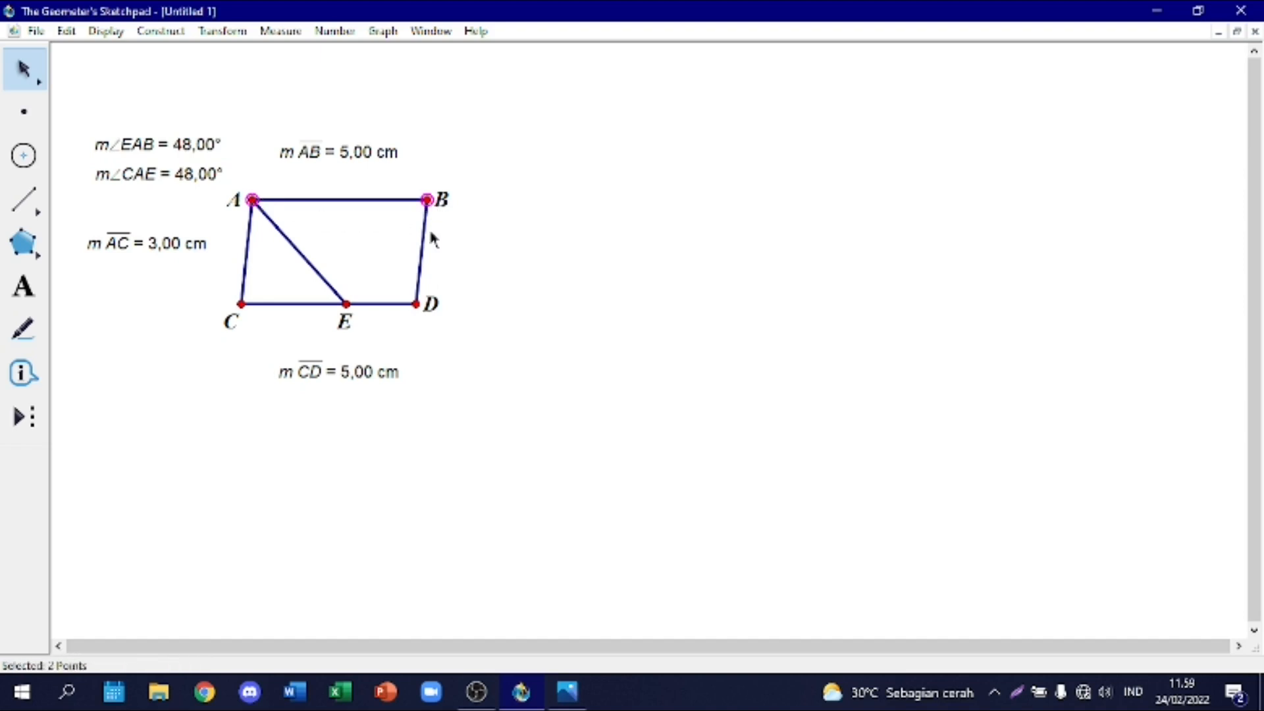
click(418, 304)
click(280, 31)
click(325, 133)
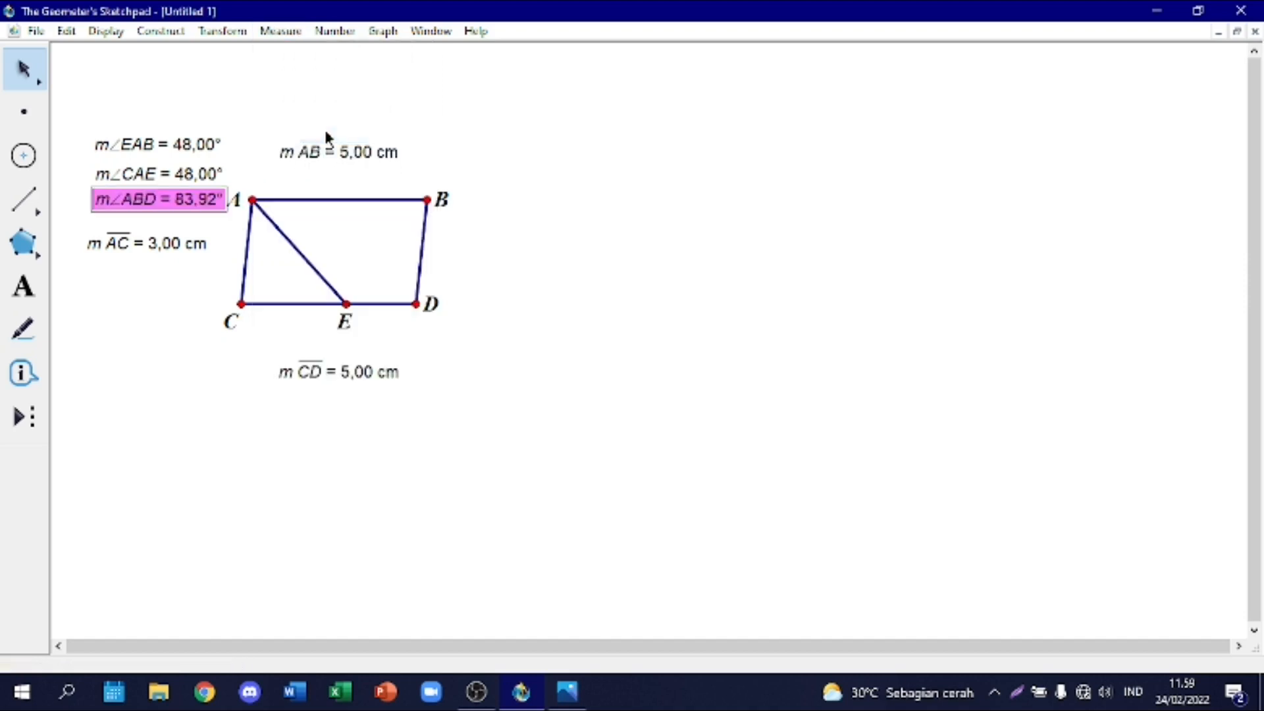
drag(158, 200, 504, 164)
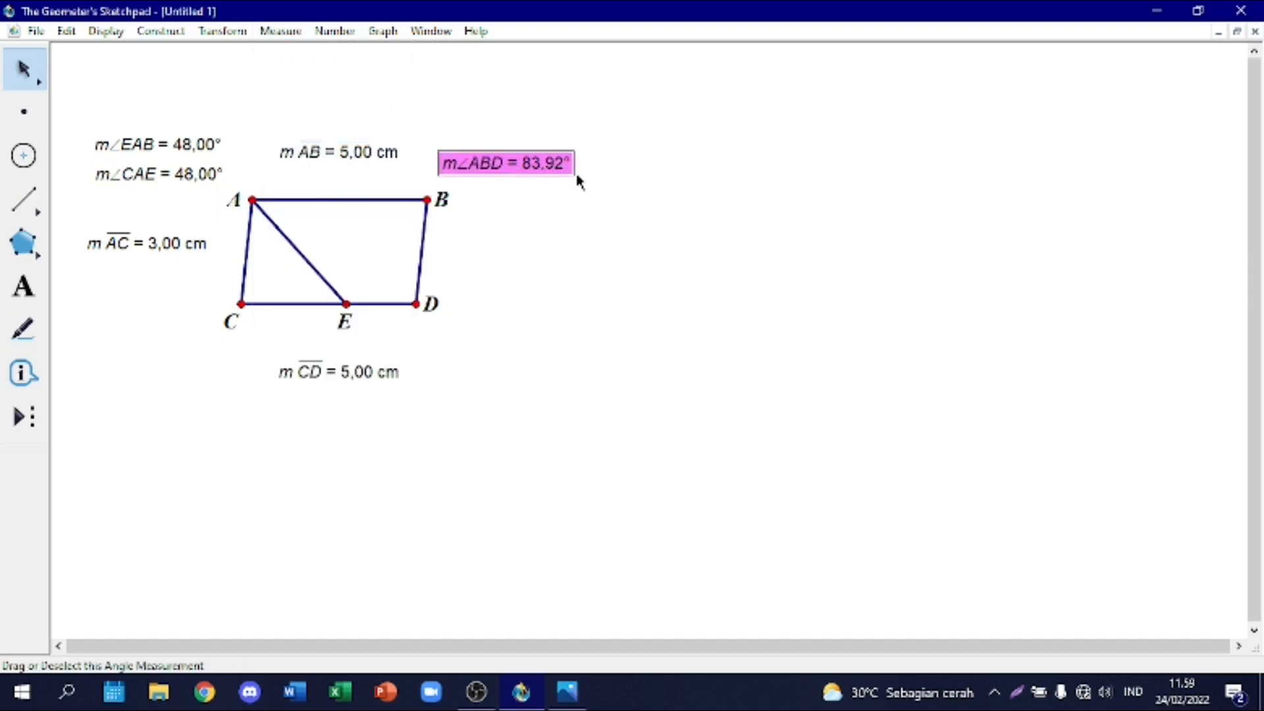
Step: Check the Problem 3 answer options in the Photos app, view the Problem 4 image, and return to Geometer's Sketchpad
click(567, 702)
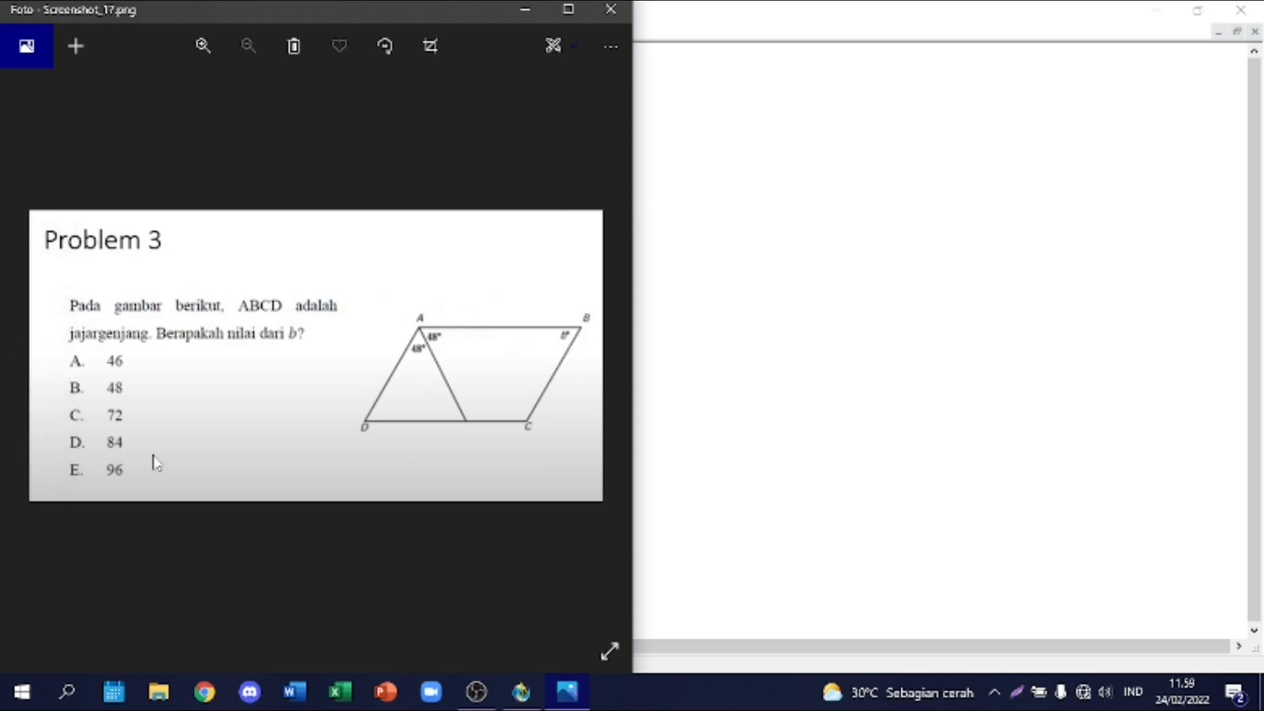
key(Right)
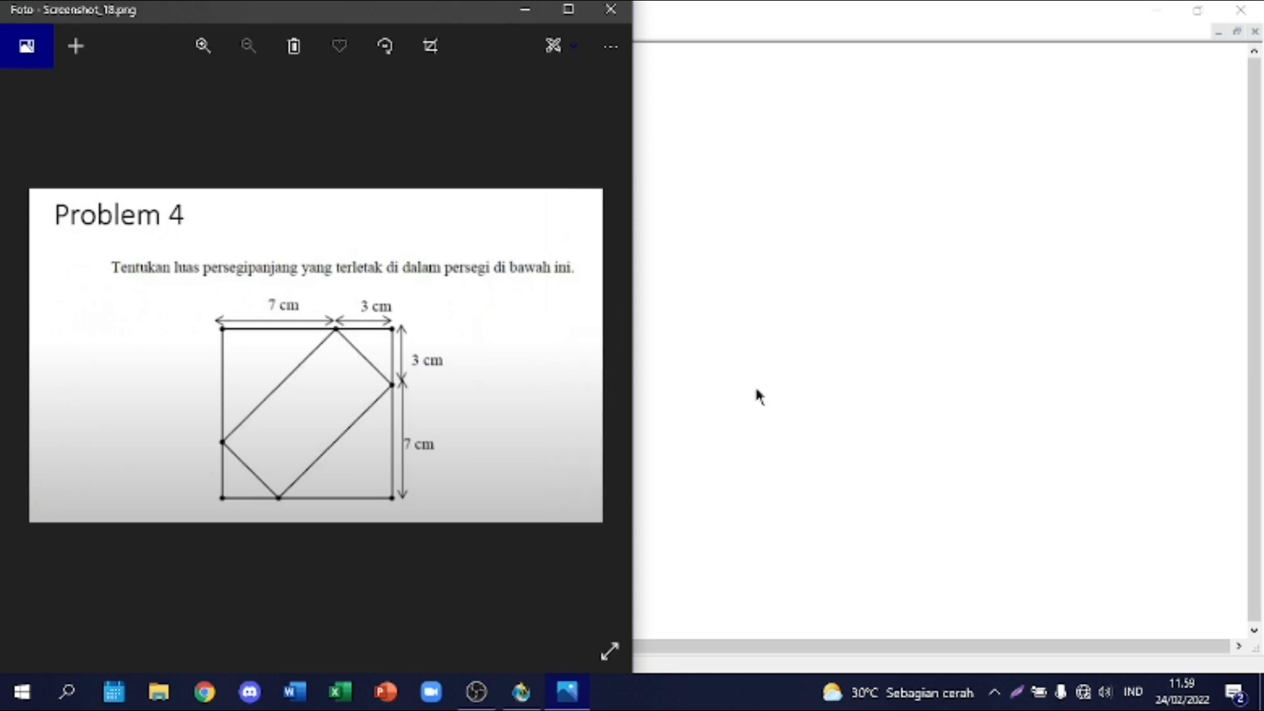
click(737, 344)
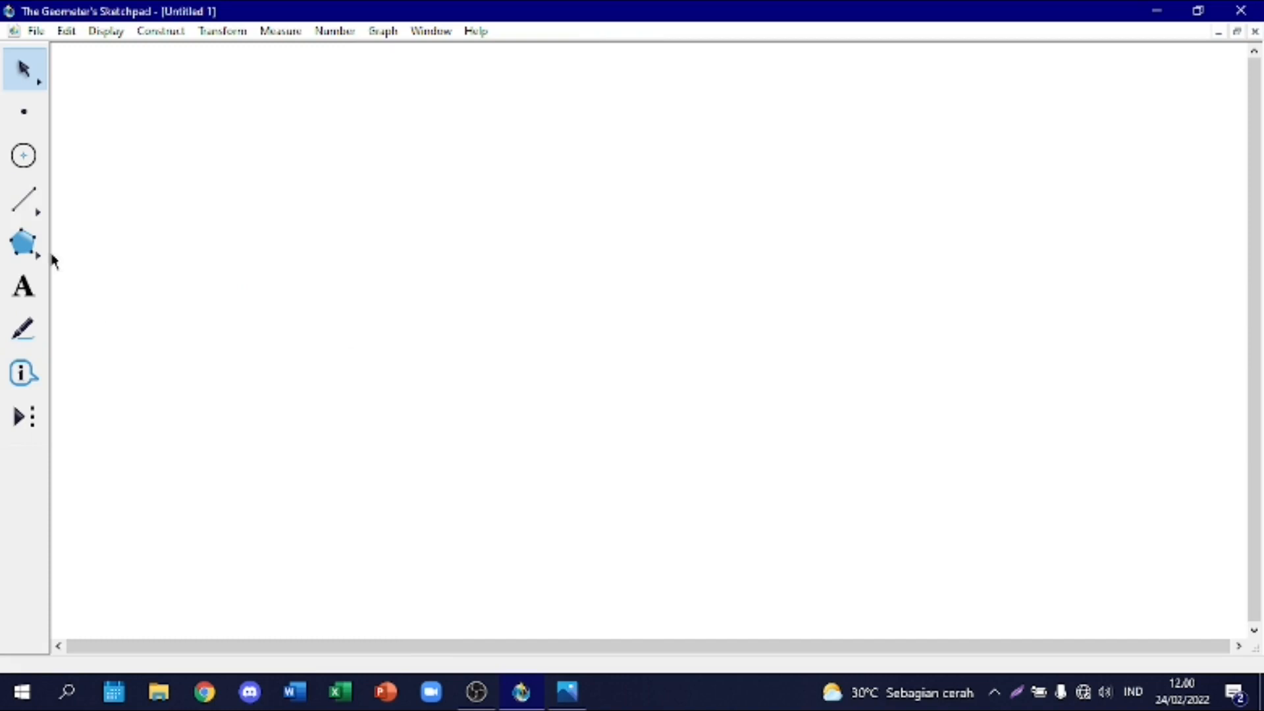
Step: Draw a horizontal segment about 7.2 cm long in the upper part of the blank sketch, and measure its length
click(24, 200)
mouse_move(260, 175)
mouse_down()
mouse_move(491, 179)
mouse_move(388, 180)
mouse_move(389, 194)
mouse_move(336, 198)
mouse_move(516, 187)
mouse_up()
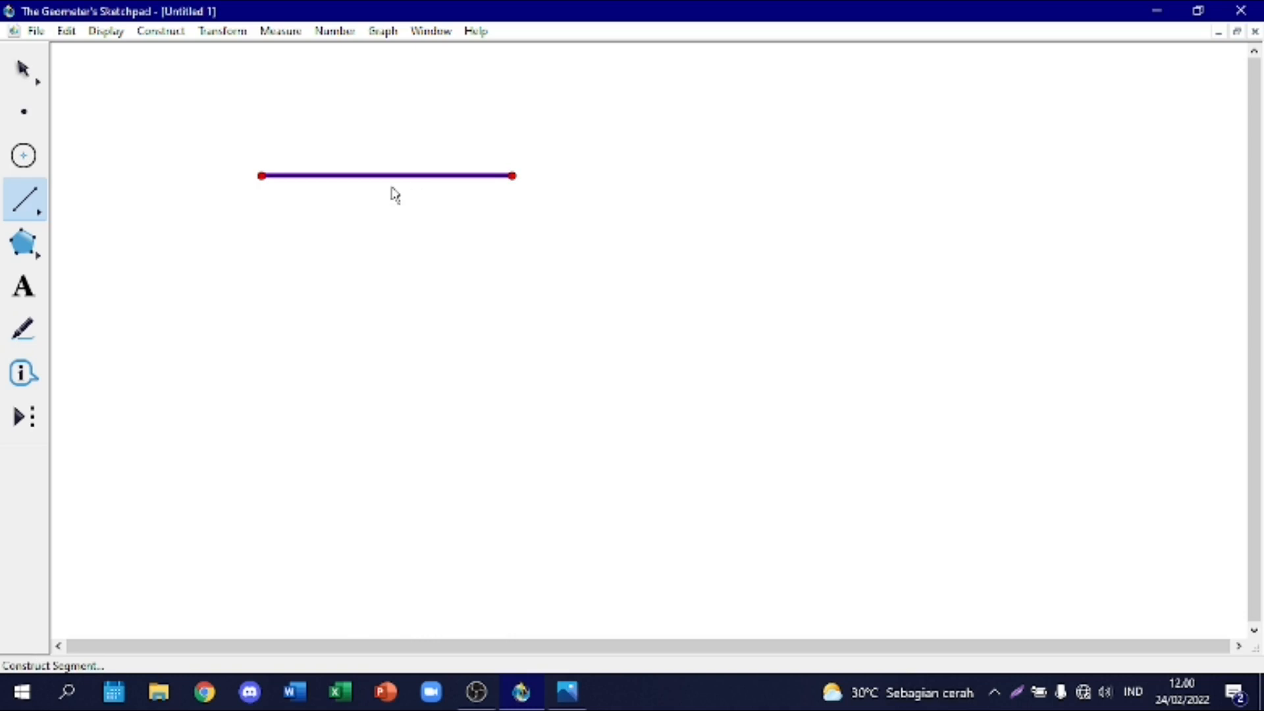
click(24, 70)
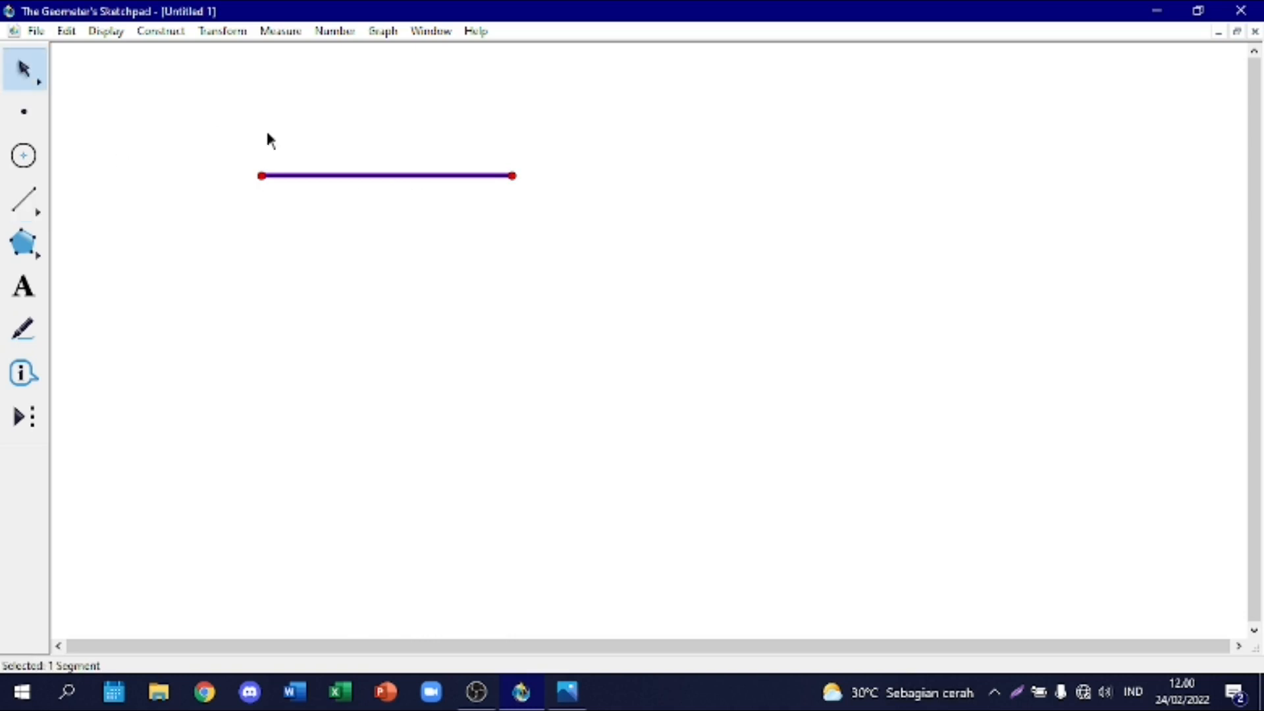
right_click(373, 175)
click(480, 524)
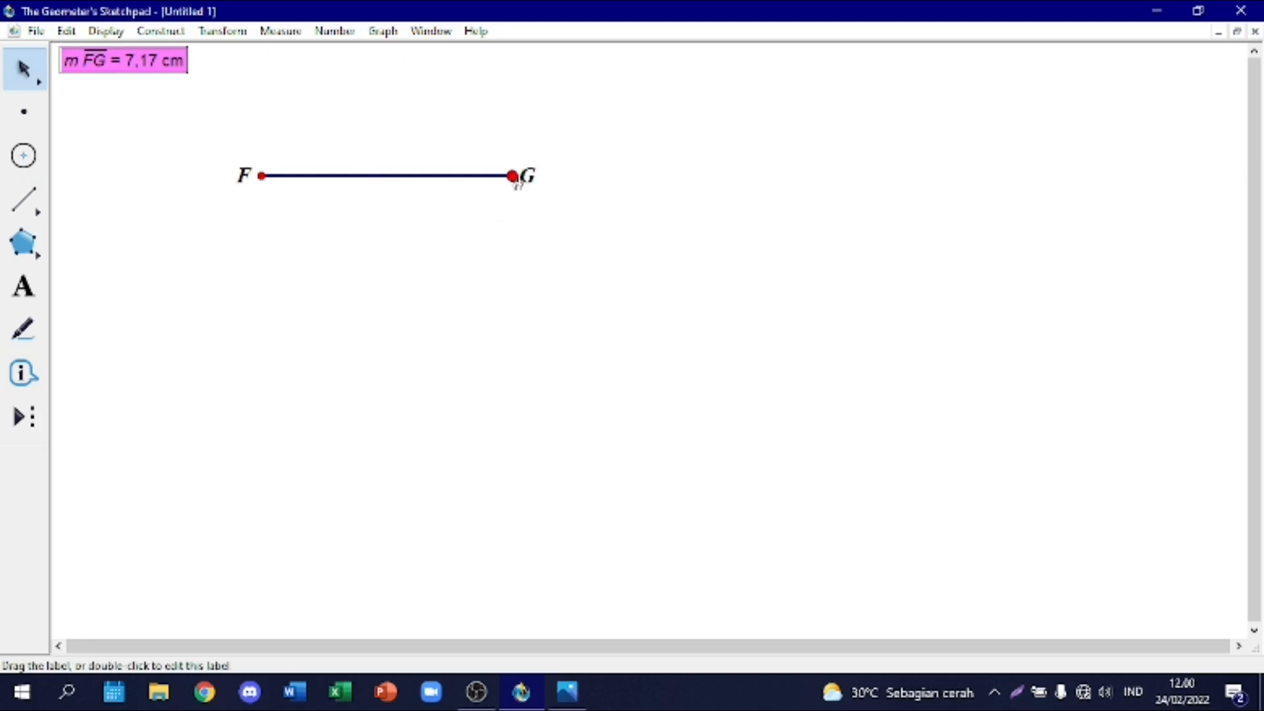
Step: Stretch segment FG to 10 cm by moving endpoint G, and place its length measurement above the segment
drag(525, 175, 615, 176)
click(485, 246)
click(231, 60)
drag(230, 60, 457, 126)
click(417, 226)
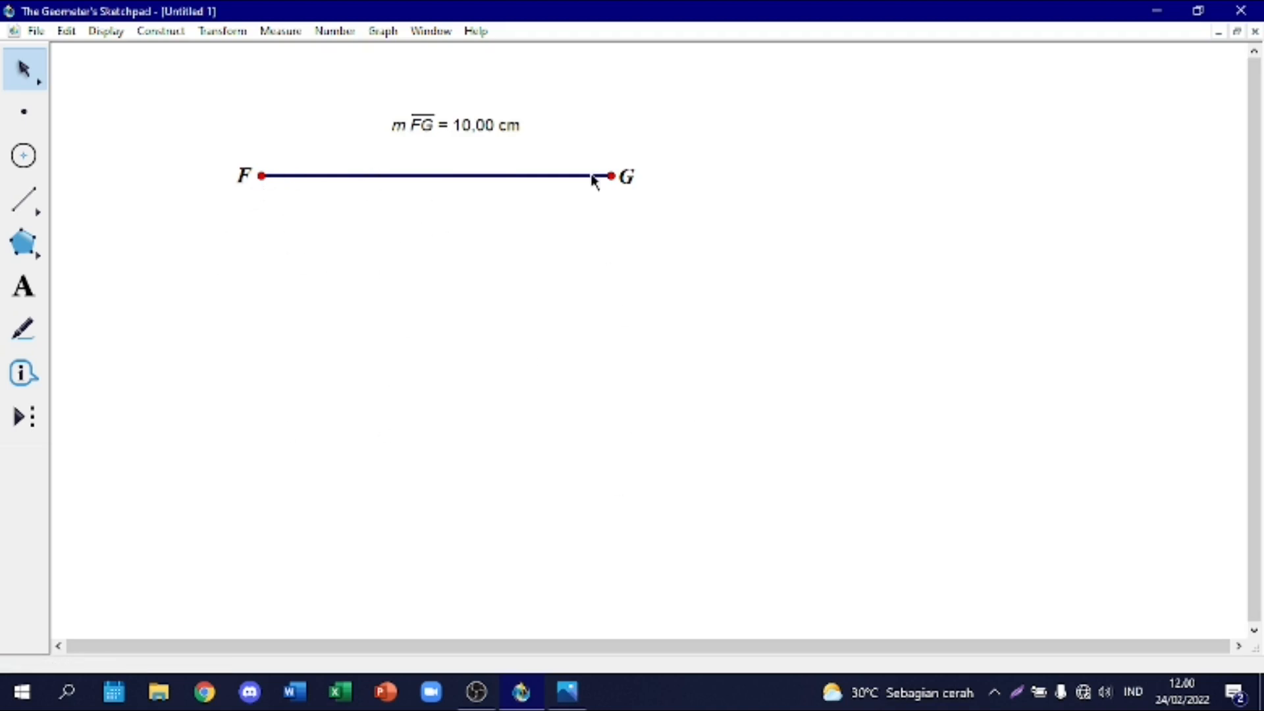
Step: Rotate segment FG by a fixed angle of 270 degrees about center F
click(395, 175)
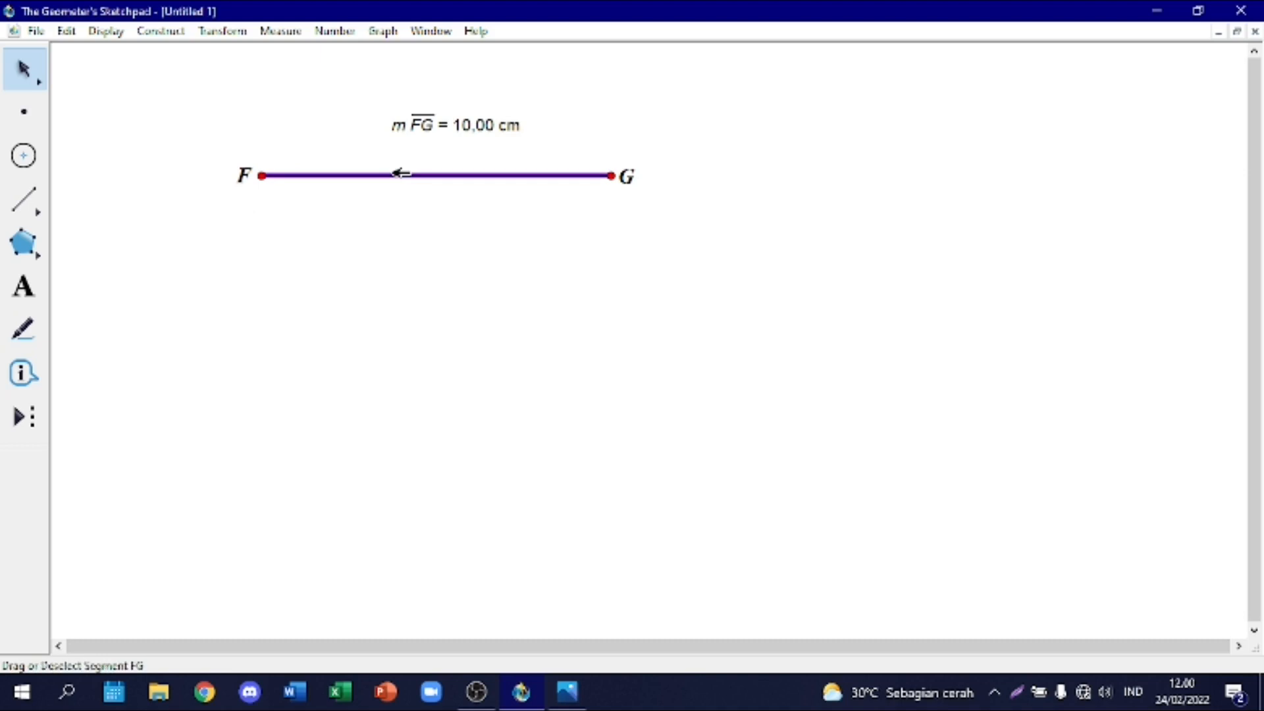
click(211, 32)
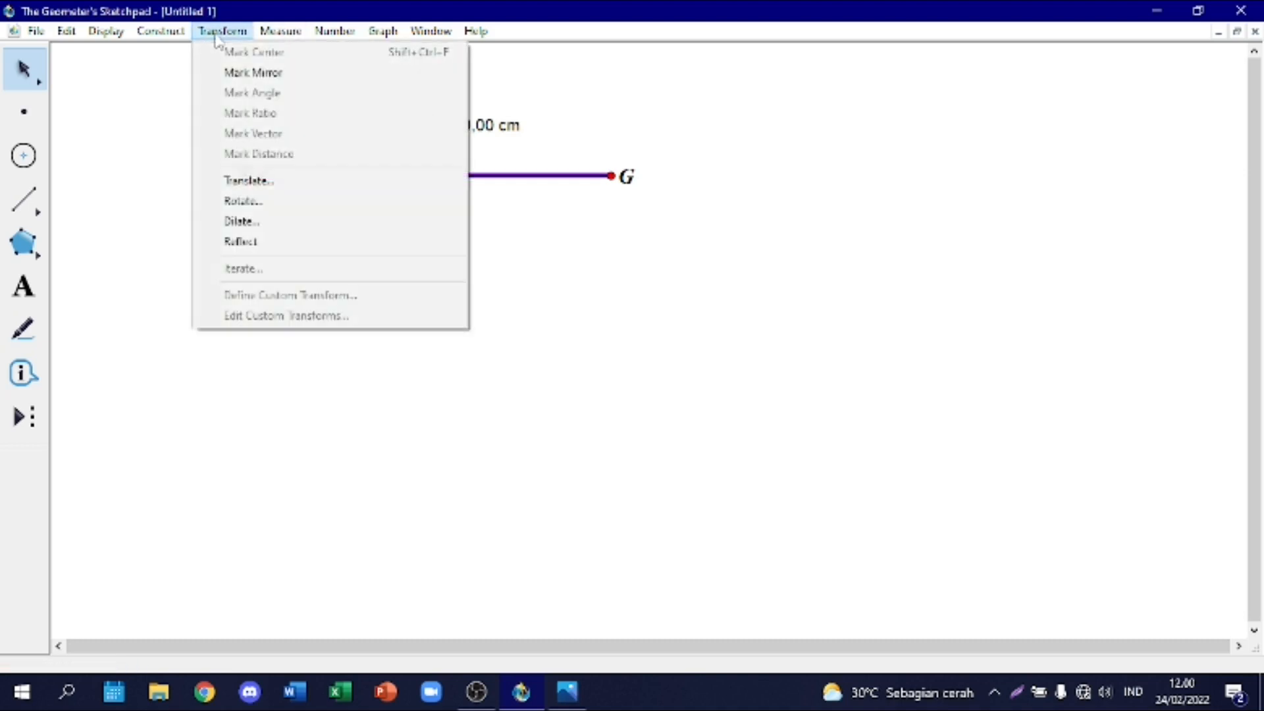
click(313, 210)
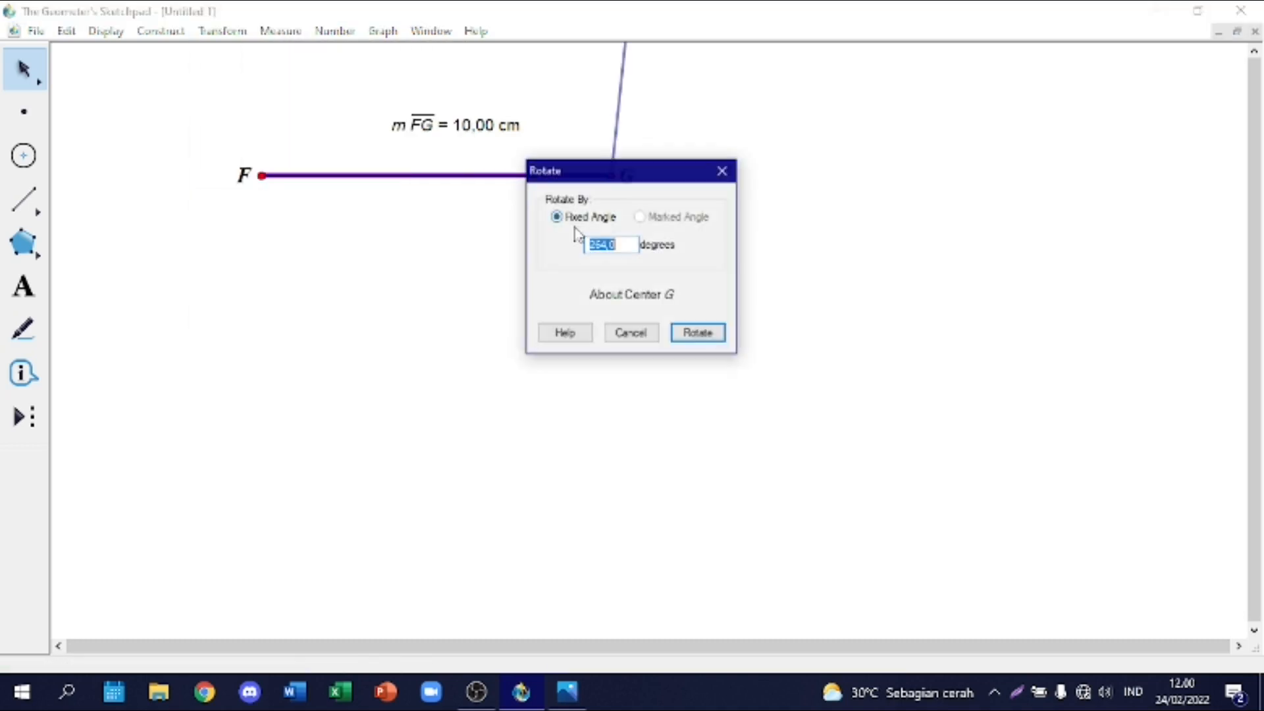
click(629, 296)
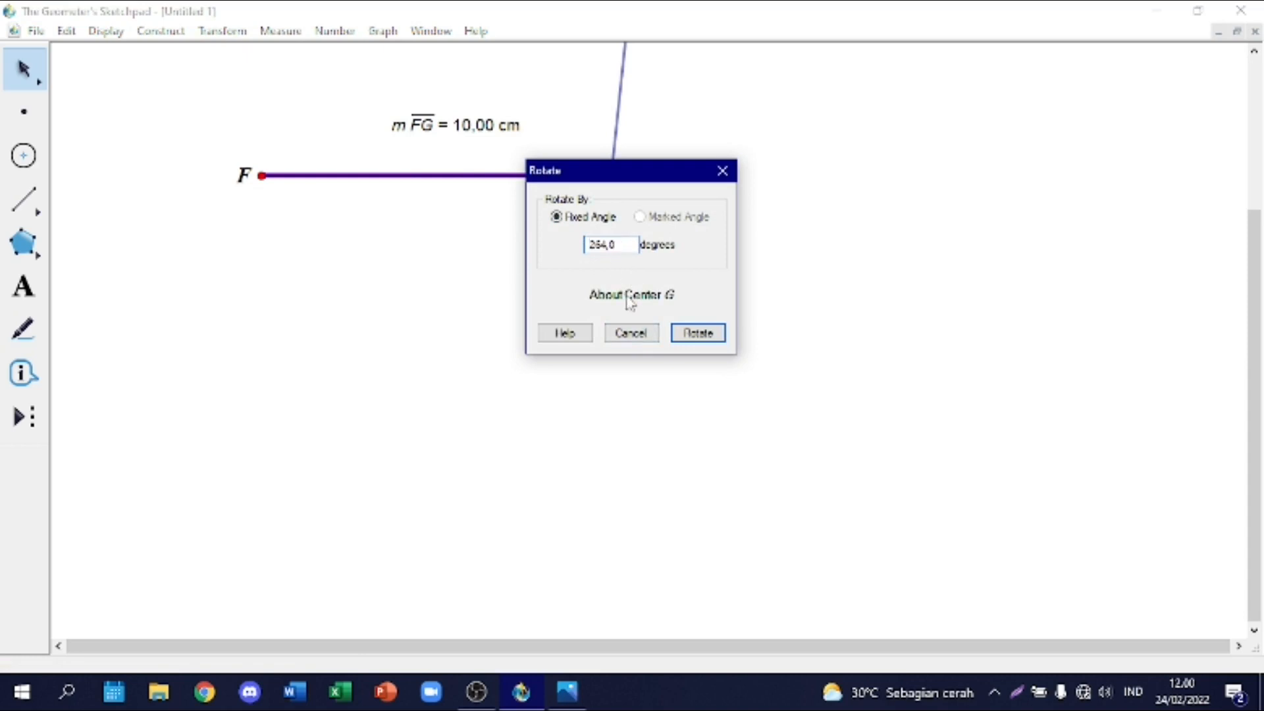
click(261, 175)
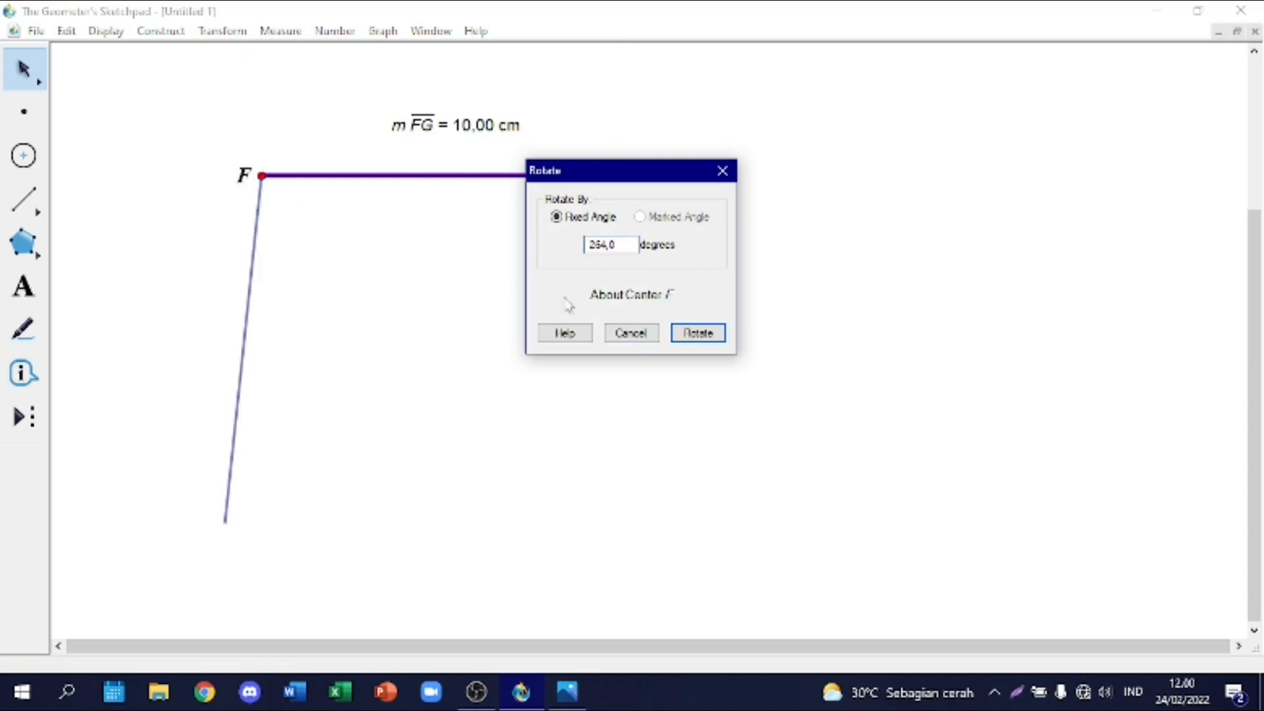
drag(621, 246, 601, 248)
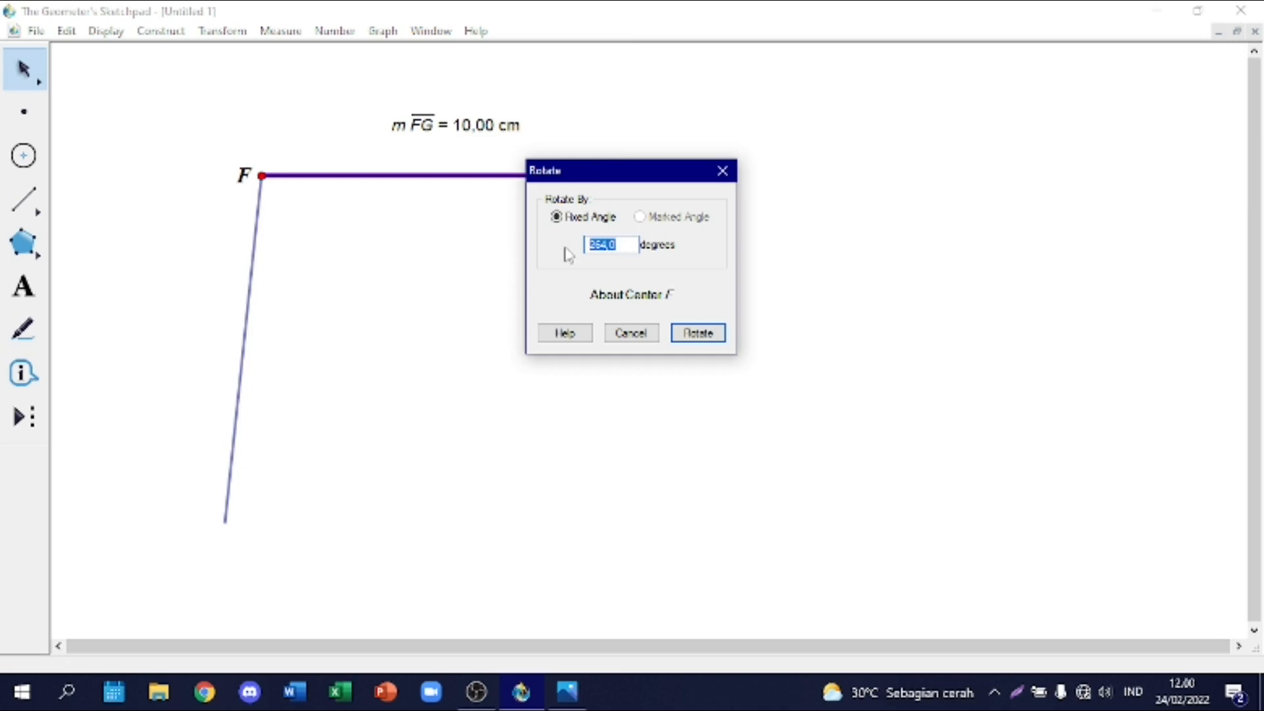
text(270)
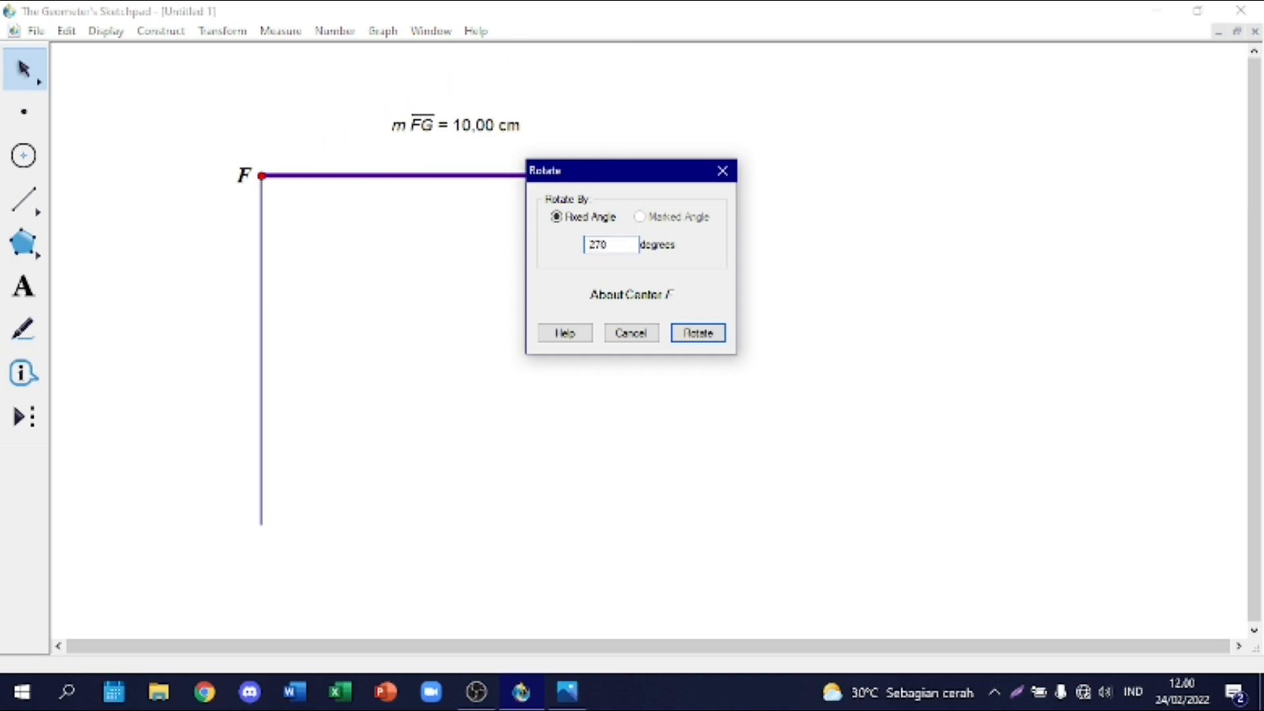
click(698, 333)
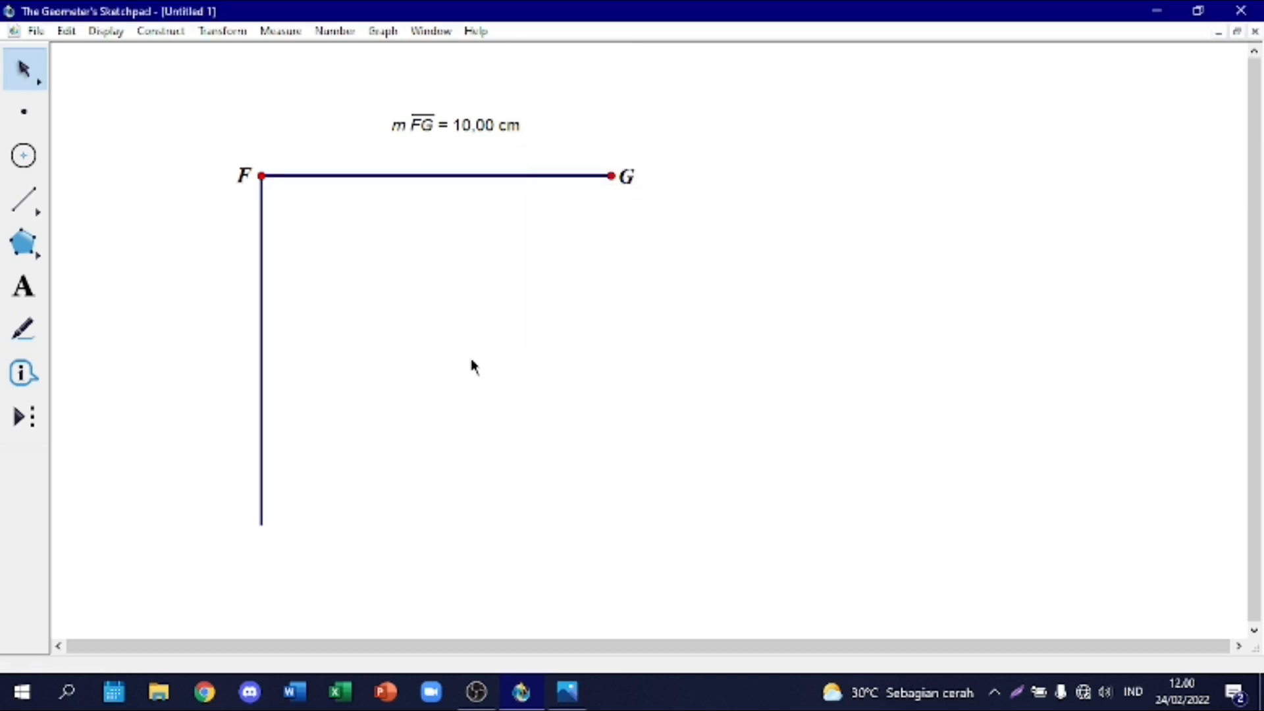
Step: Rotate segment FG by a fixed angle of 90 degrees about center G
click(379, 178)
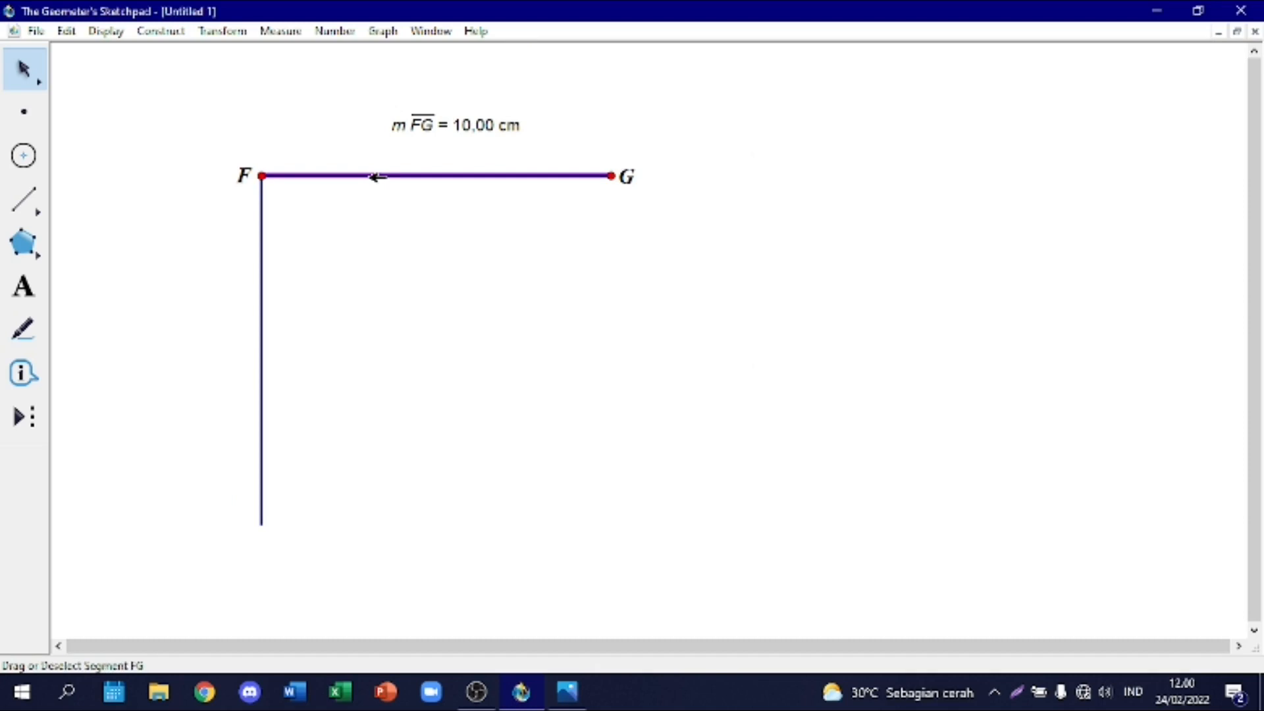
right_click(377, 177)
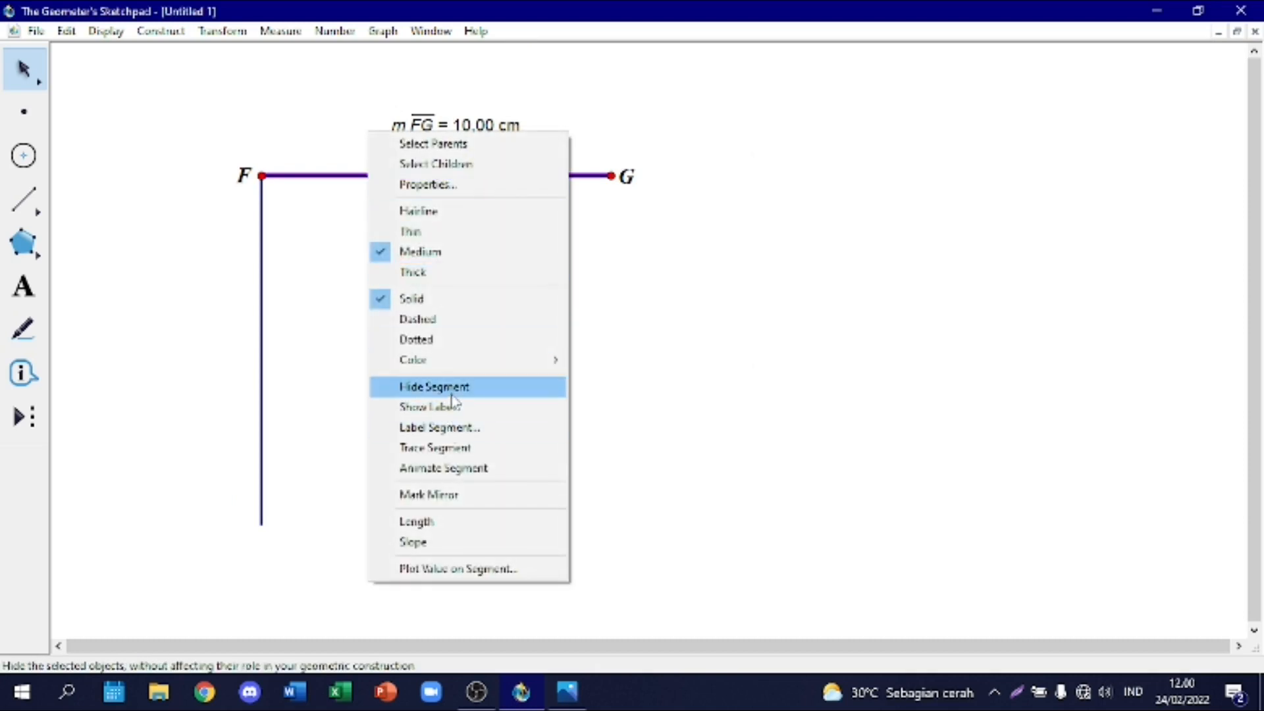
click(318, 209)
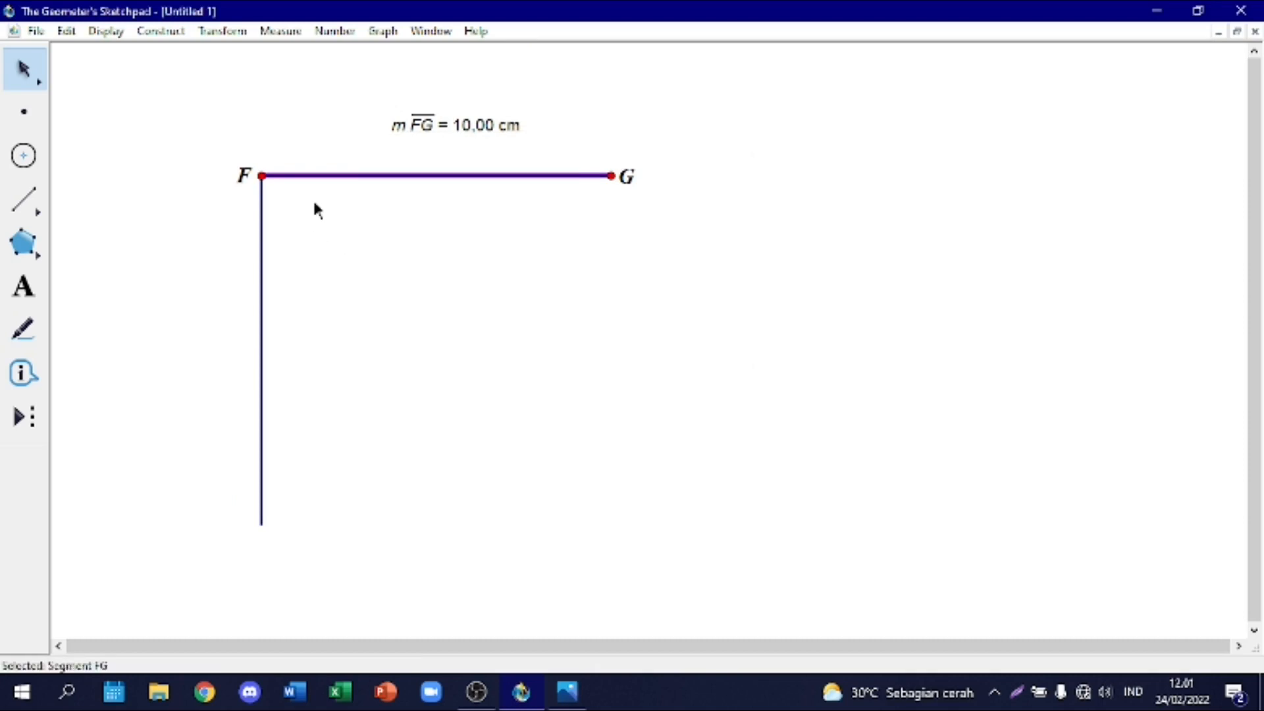
click(236, 37)
click(260, 201)
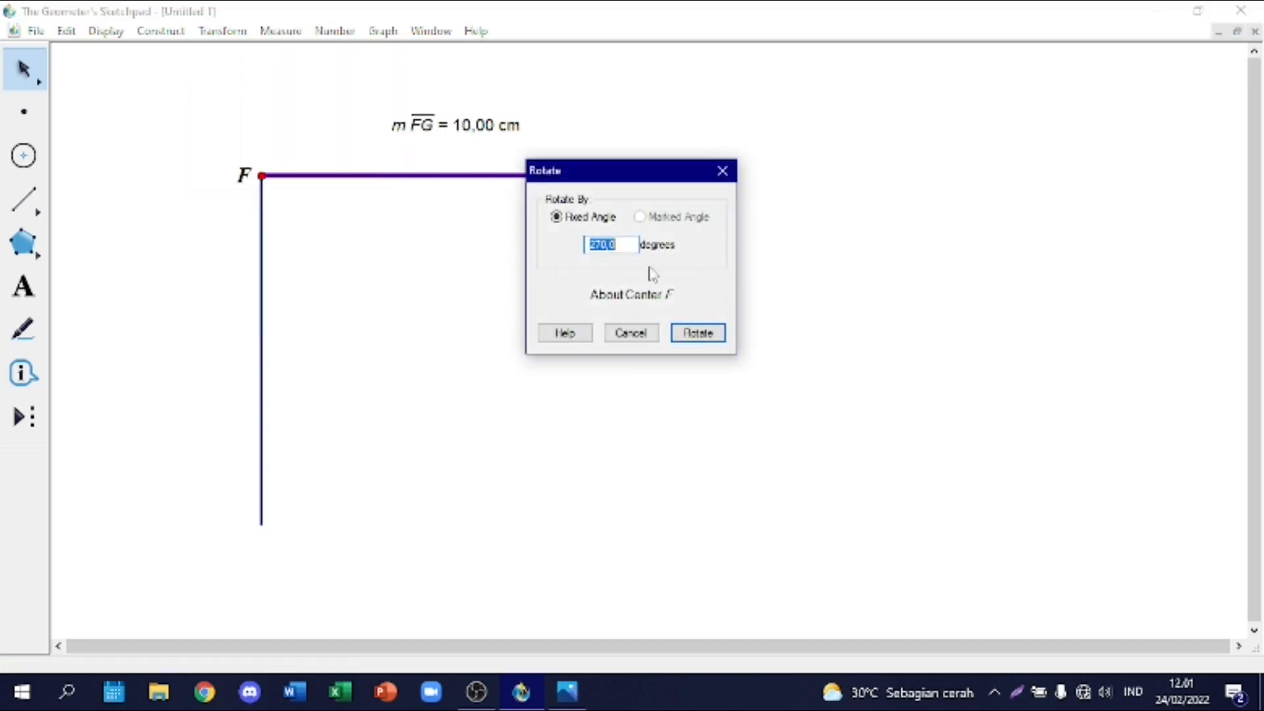
key(Right)
drag(606, 168, 772, 185)
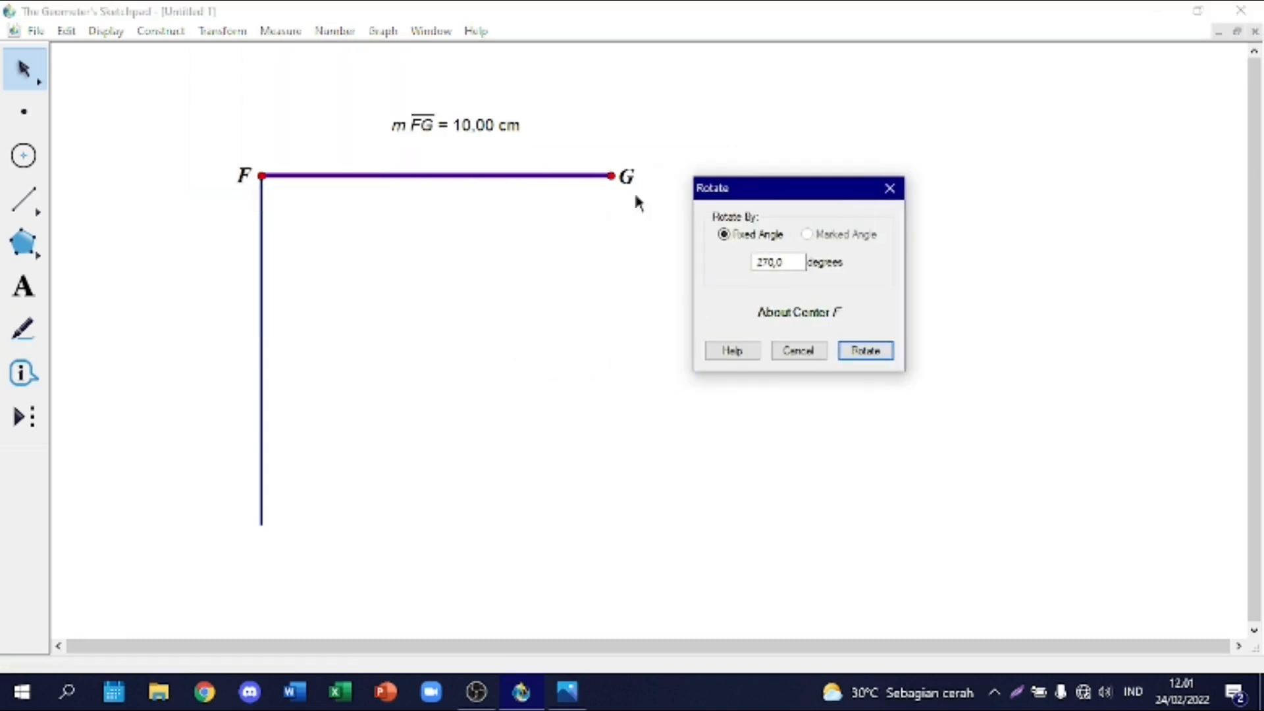
click(611, 176)
drag(787, 263, 735, 268)
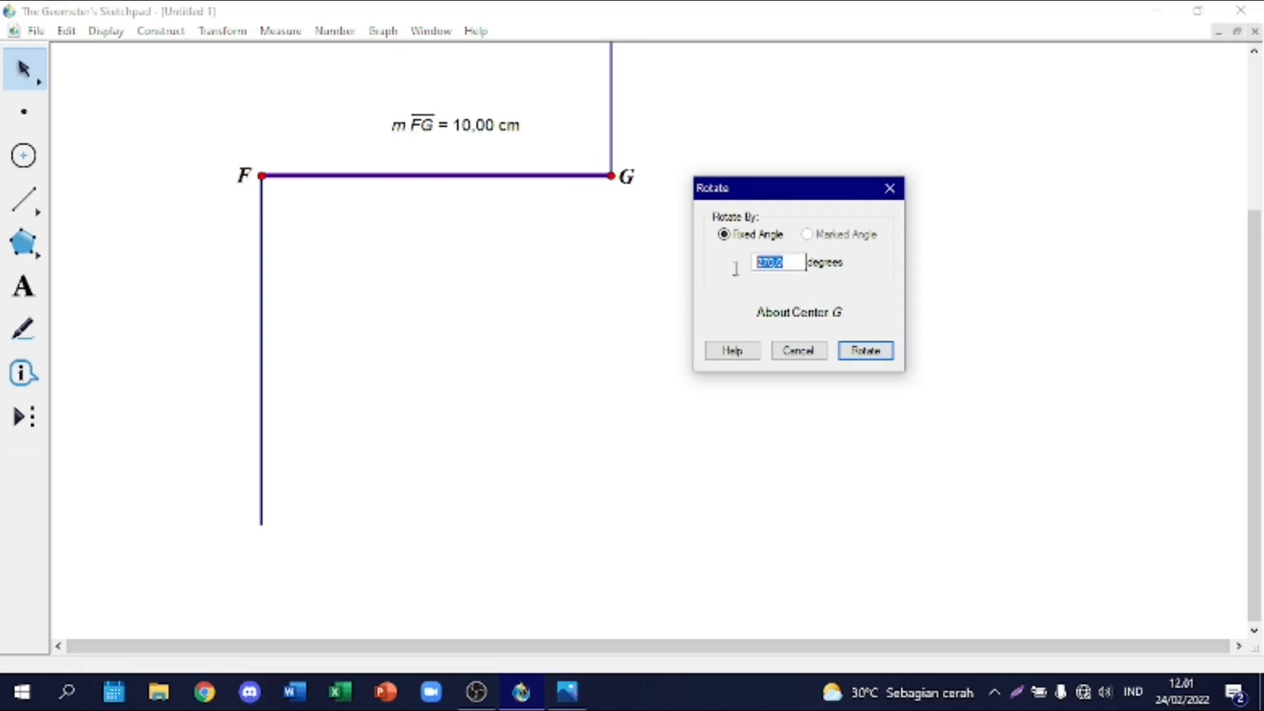
text(90)
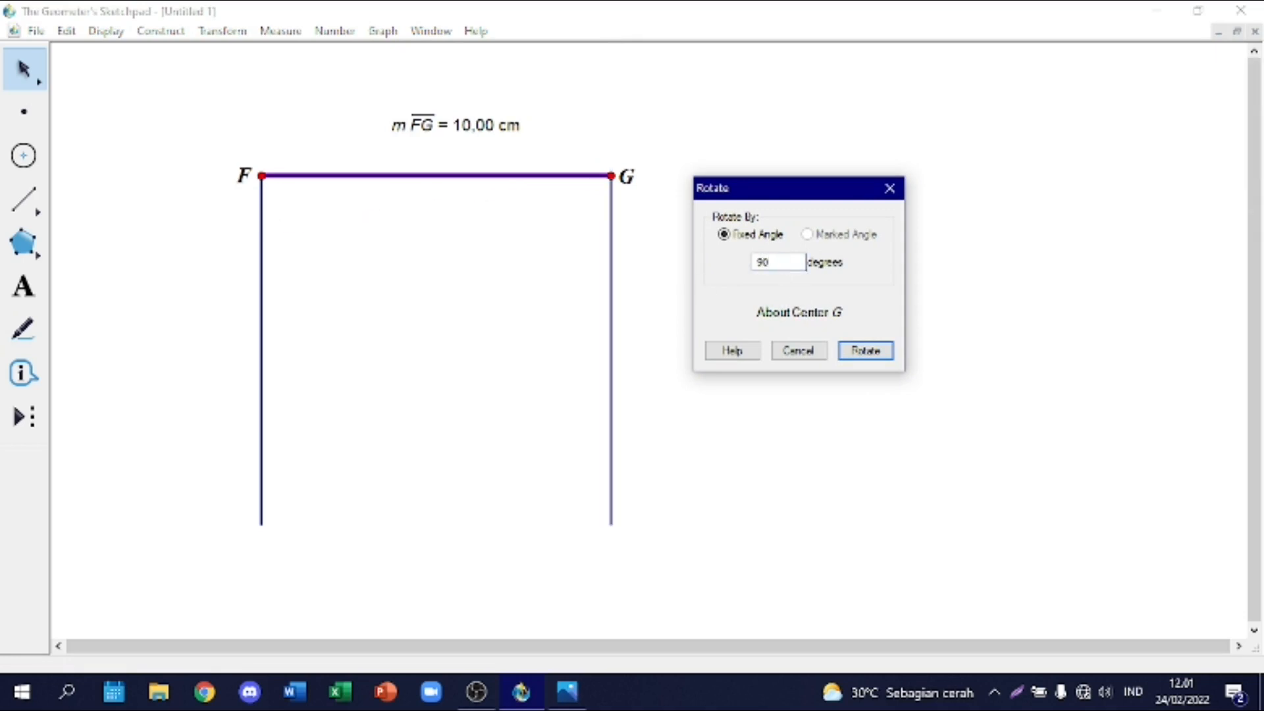
click(865, 351)
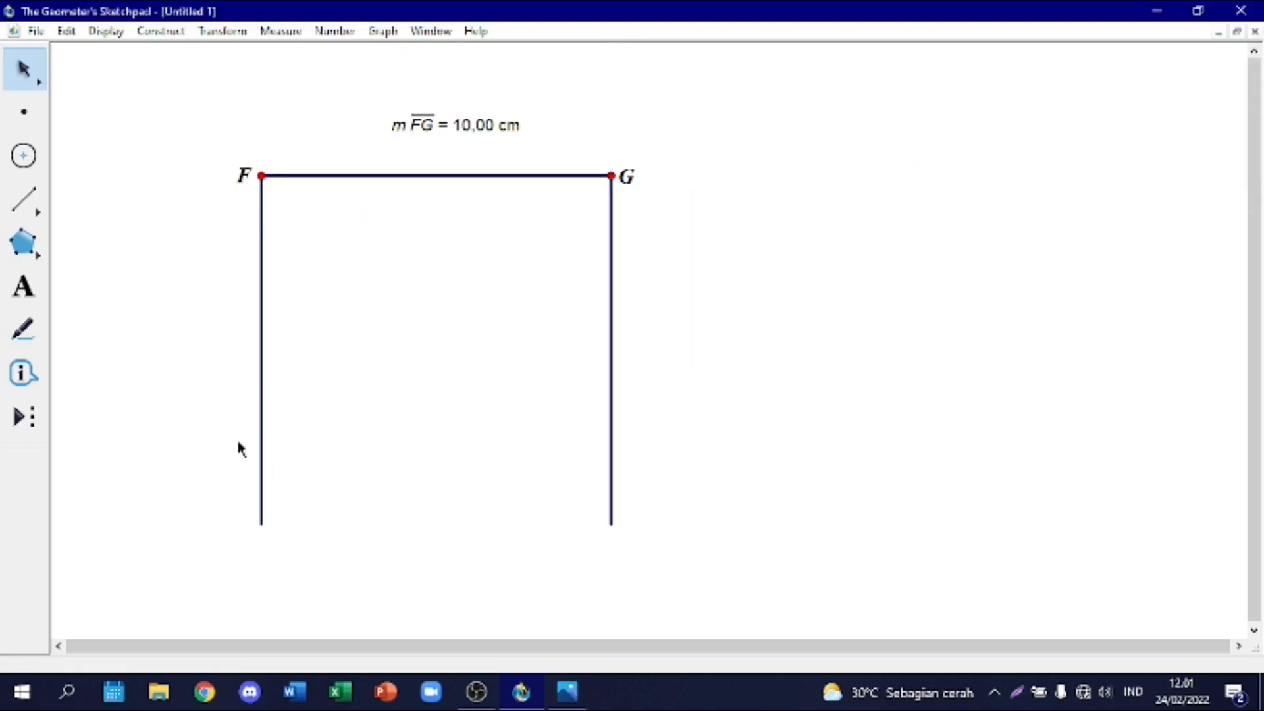
Step: Draw a segment joining the lower ends of the two vertical sides to close the square
click(23, 210)
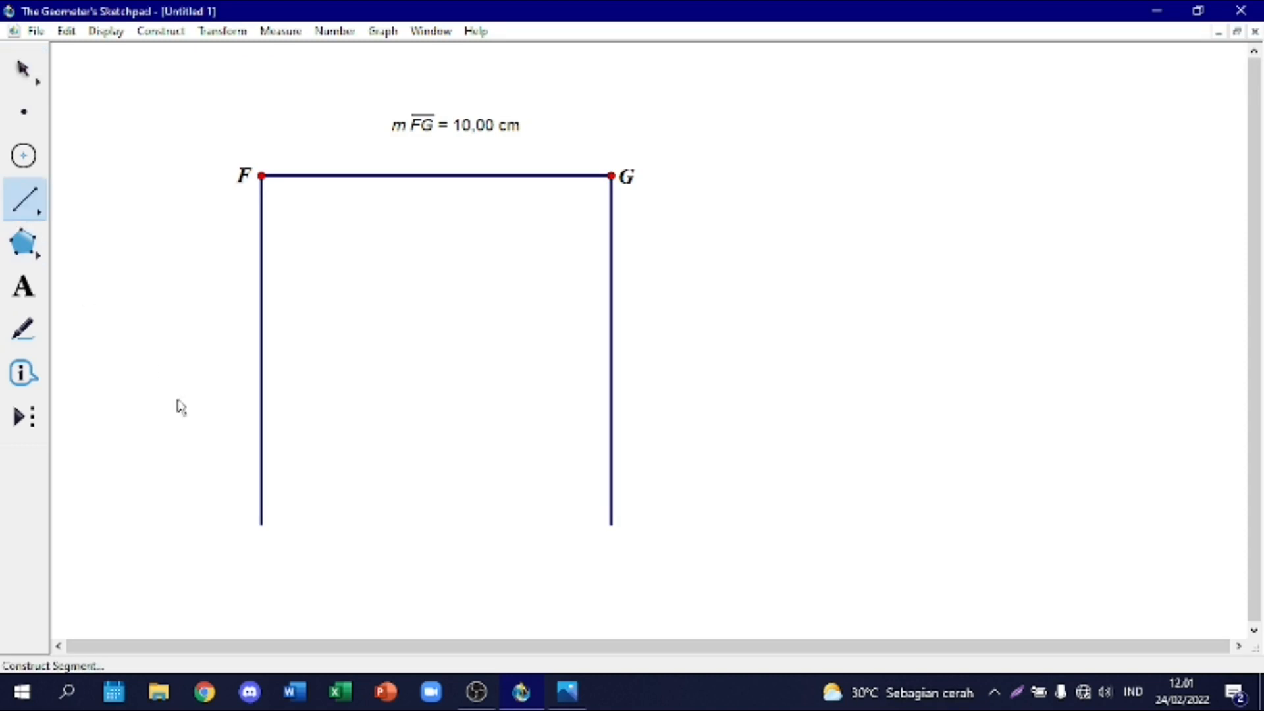
click(262, 525)
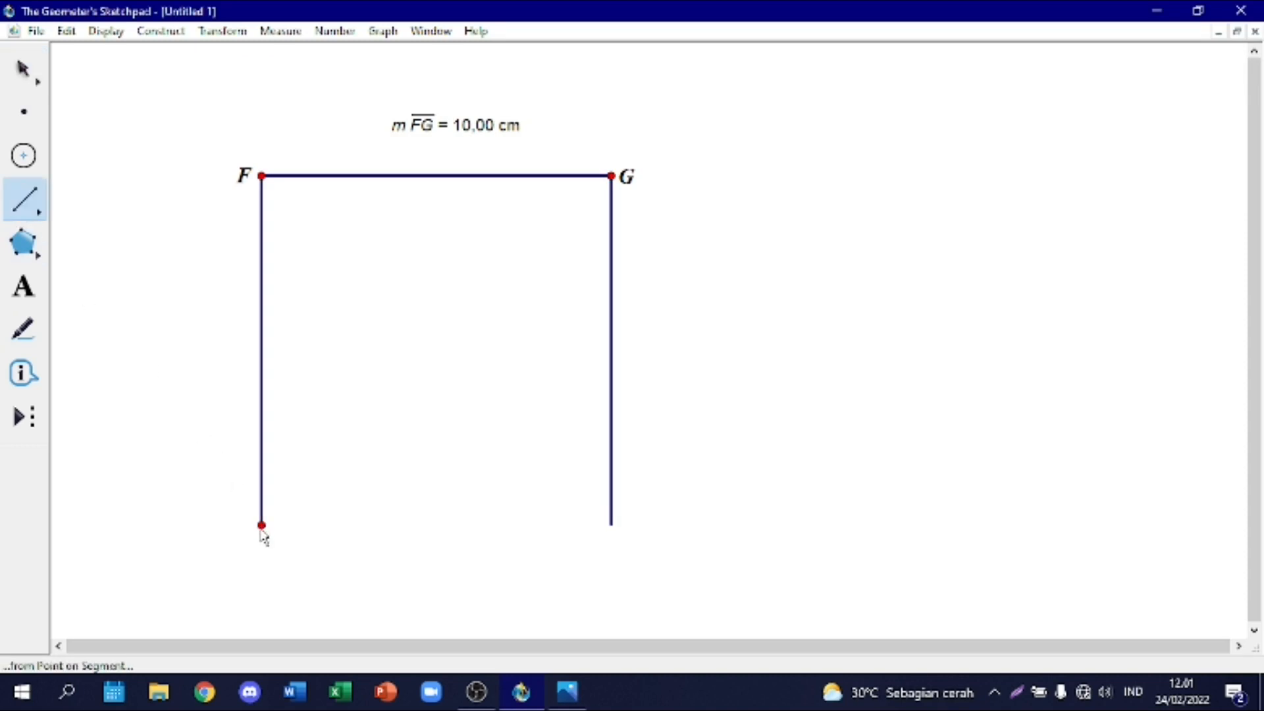
click(612, 525)
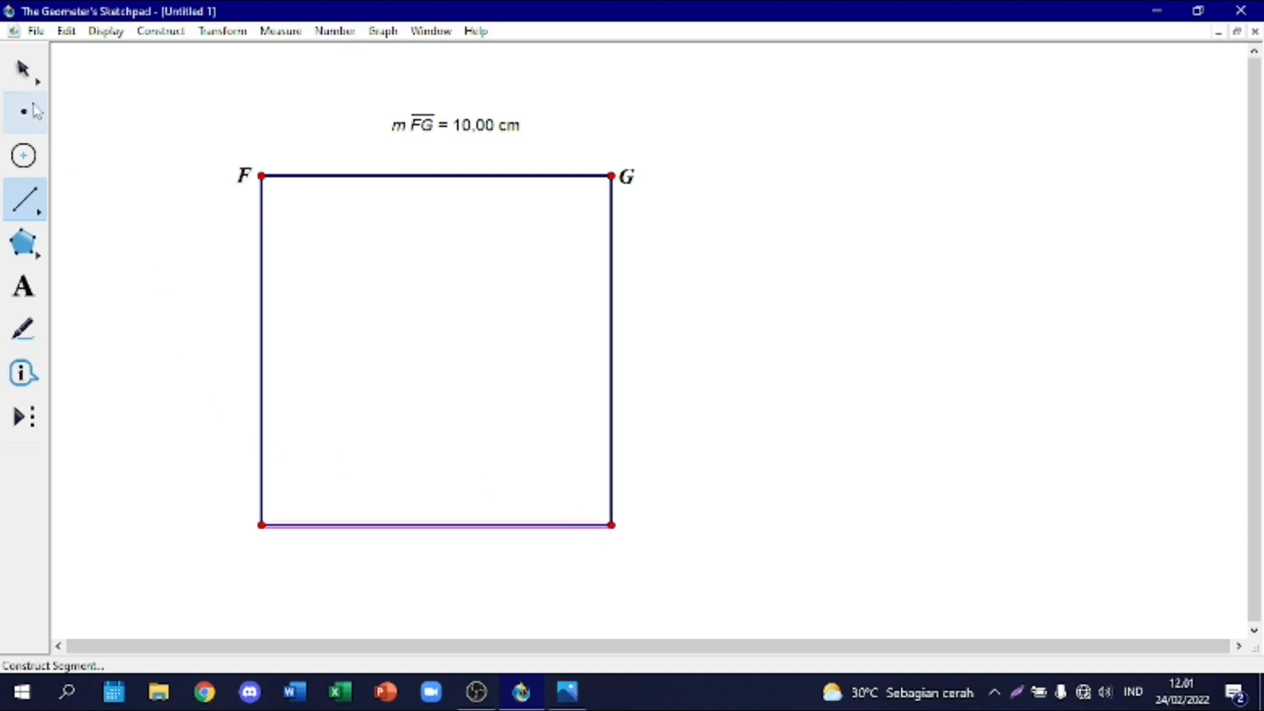
Step: Measure the length of the square's left side, and place the measurement beside that side, outside the square
click(23, 68)
right_click(263, 318)
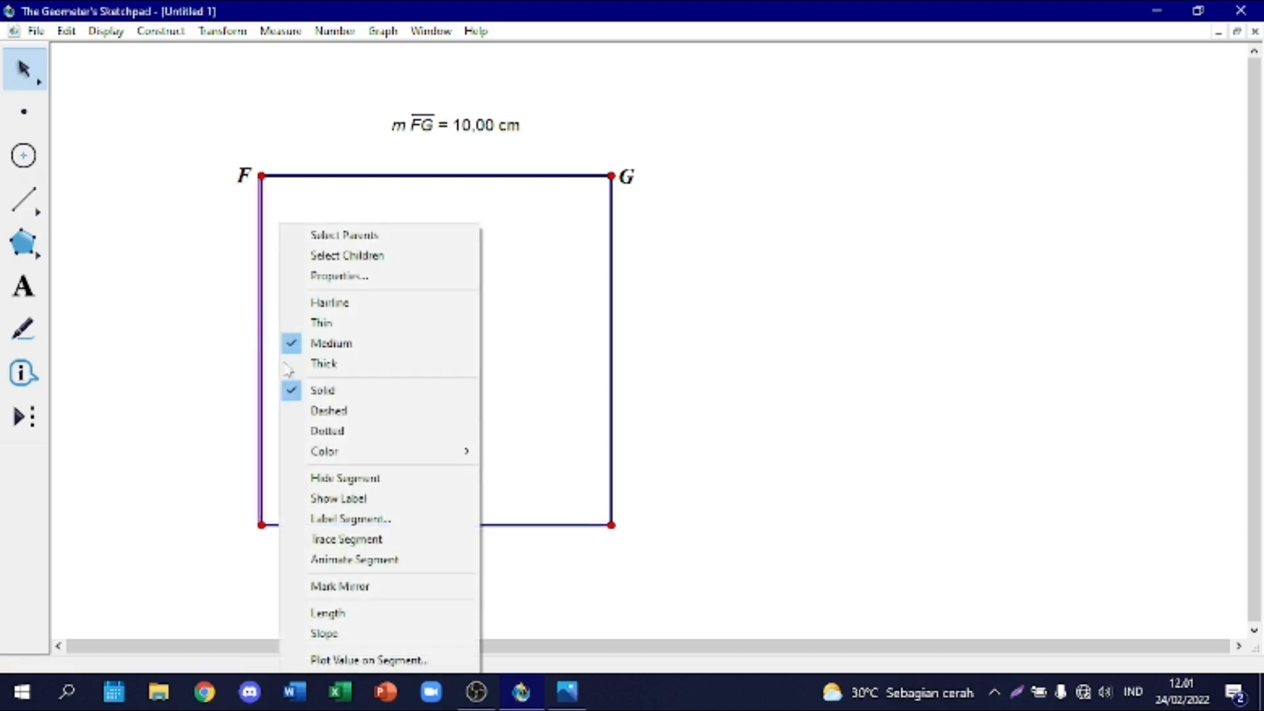
click(398, 619)
drag(398, 147, 117, 372)
click(450, 328)
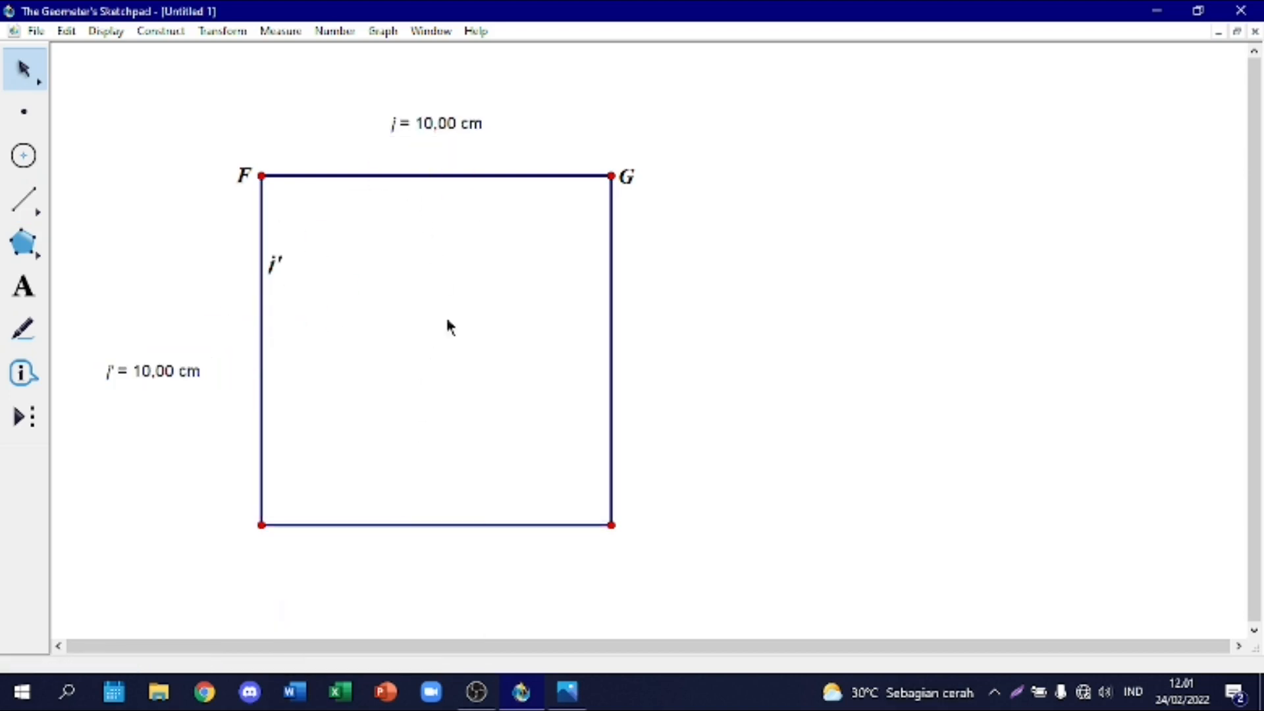
Step: Measure the length of the square's right side, and place the measurement beside that side, outside the square
right_click(612, 328)
click(720, 611)
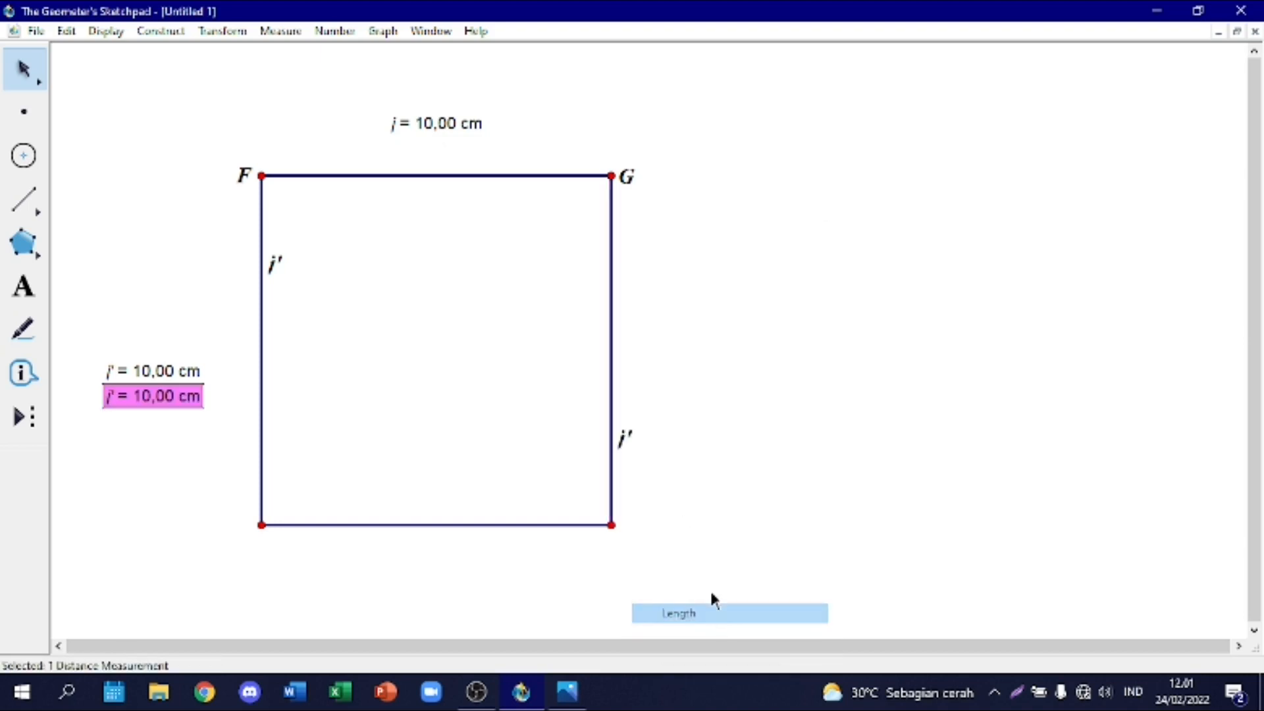
drag(186, 398, 765, 377)
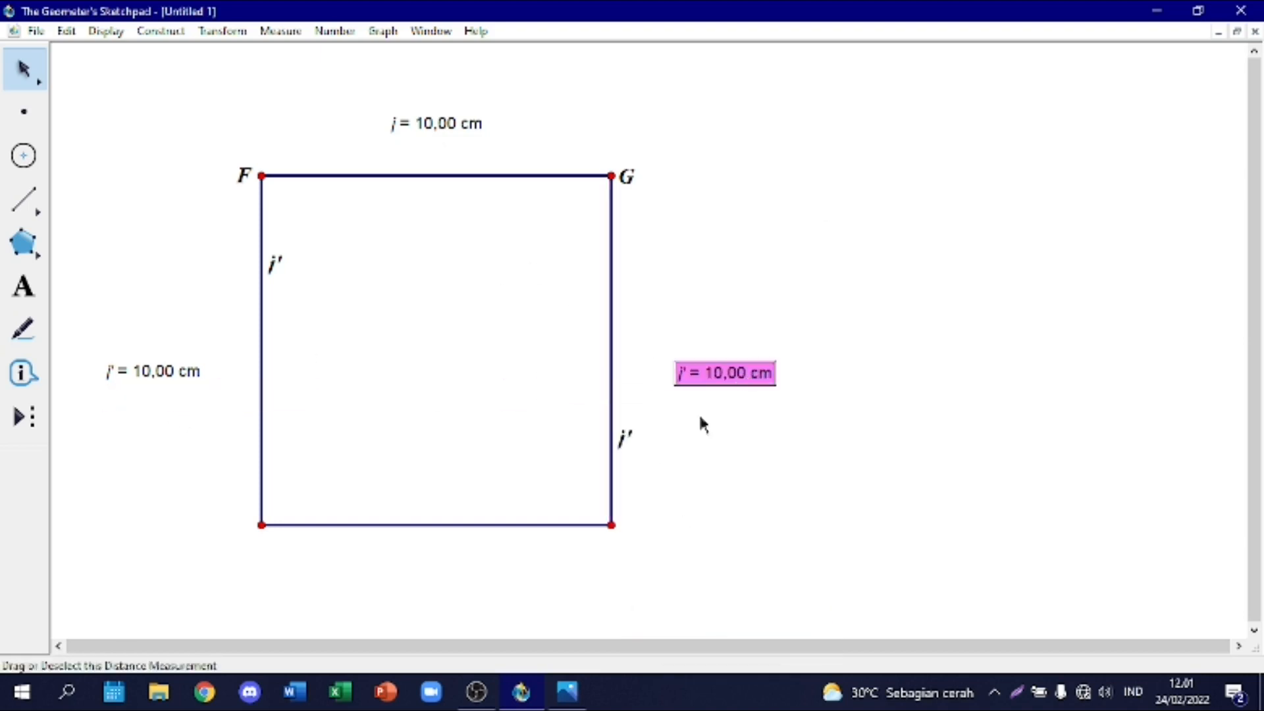
Step: Measure the length of the square's bottom side, and place the measurement below that side
right_click(461, 526)
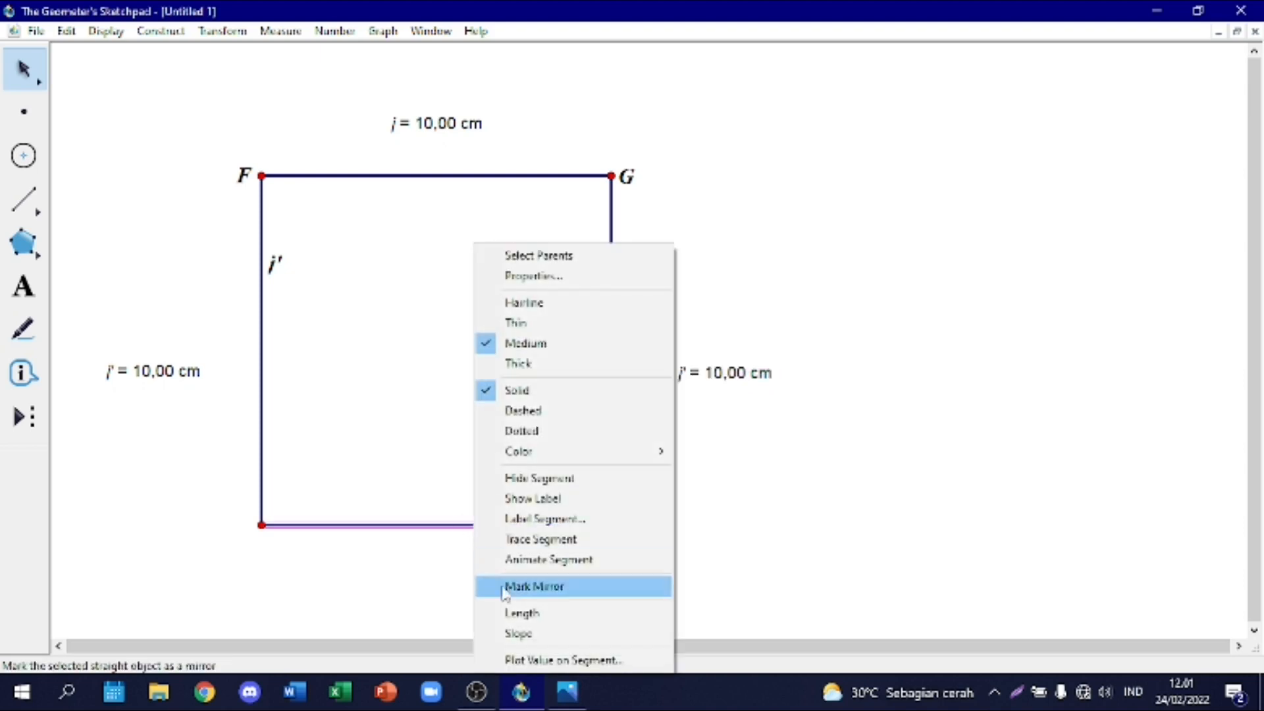
click(527, 612)
drag(705, 398, 435, 586)
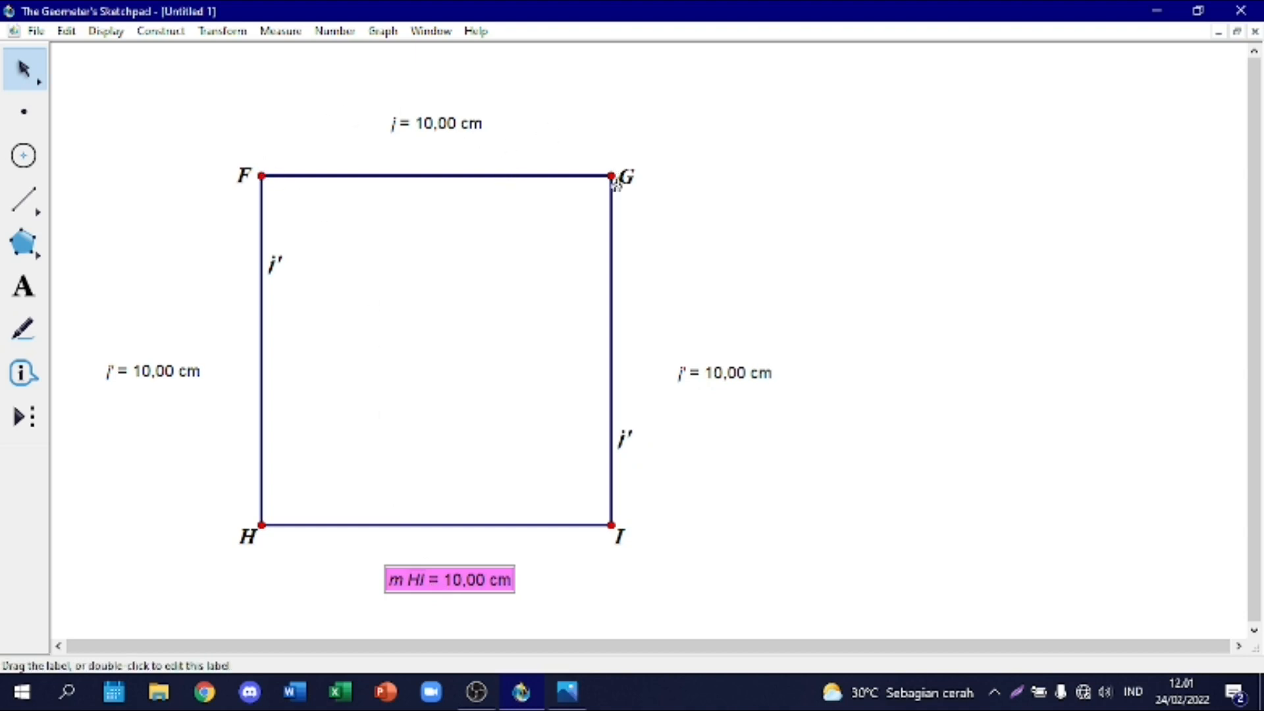
Step: Try to dilate segment FG by a fixed ratio of 7/10 about center G, then undo the dilation
shift+click(438, 175)
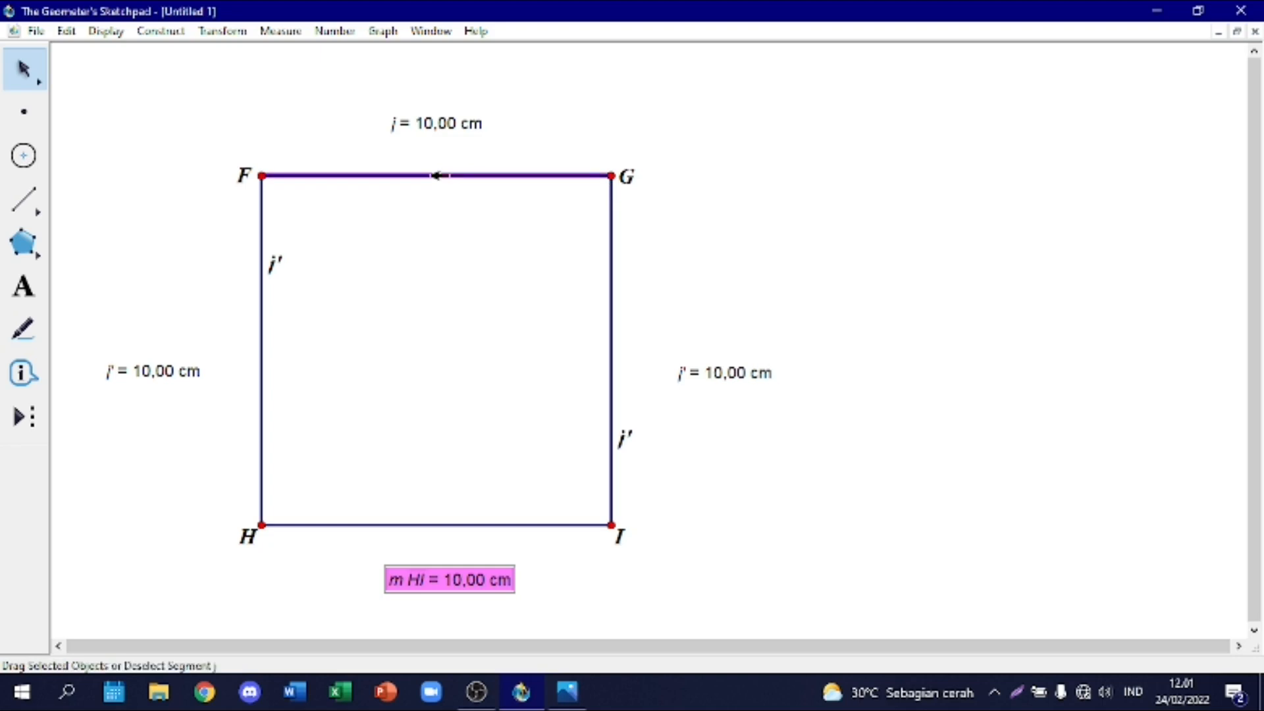
click(230, 31)
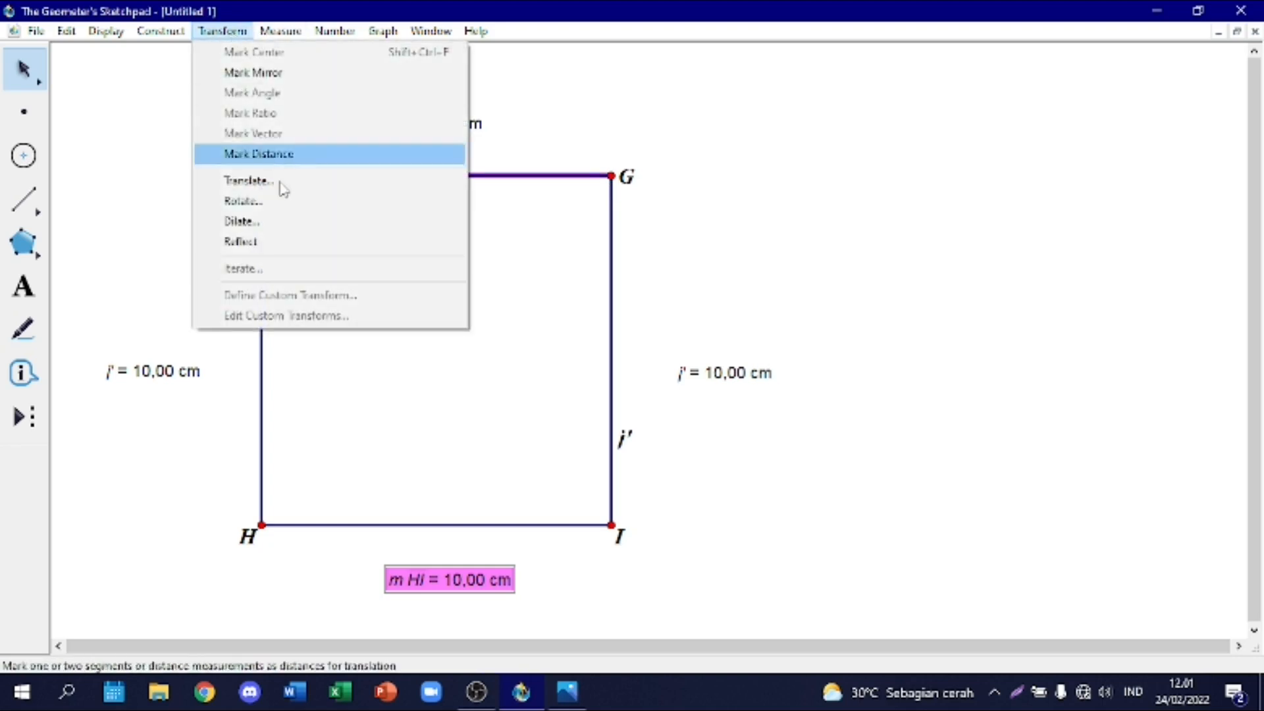
click(283, 223)
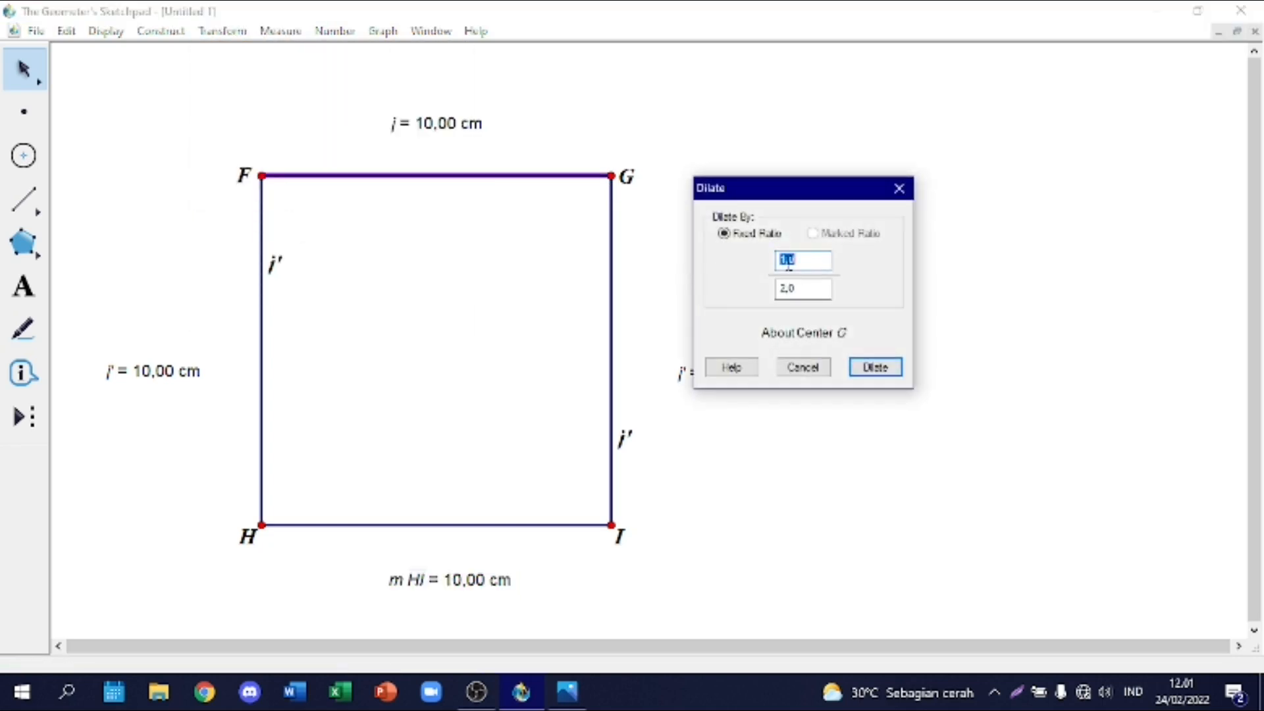
text(7,0)
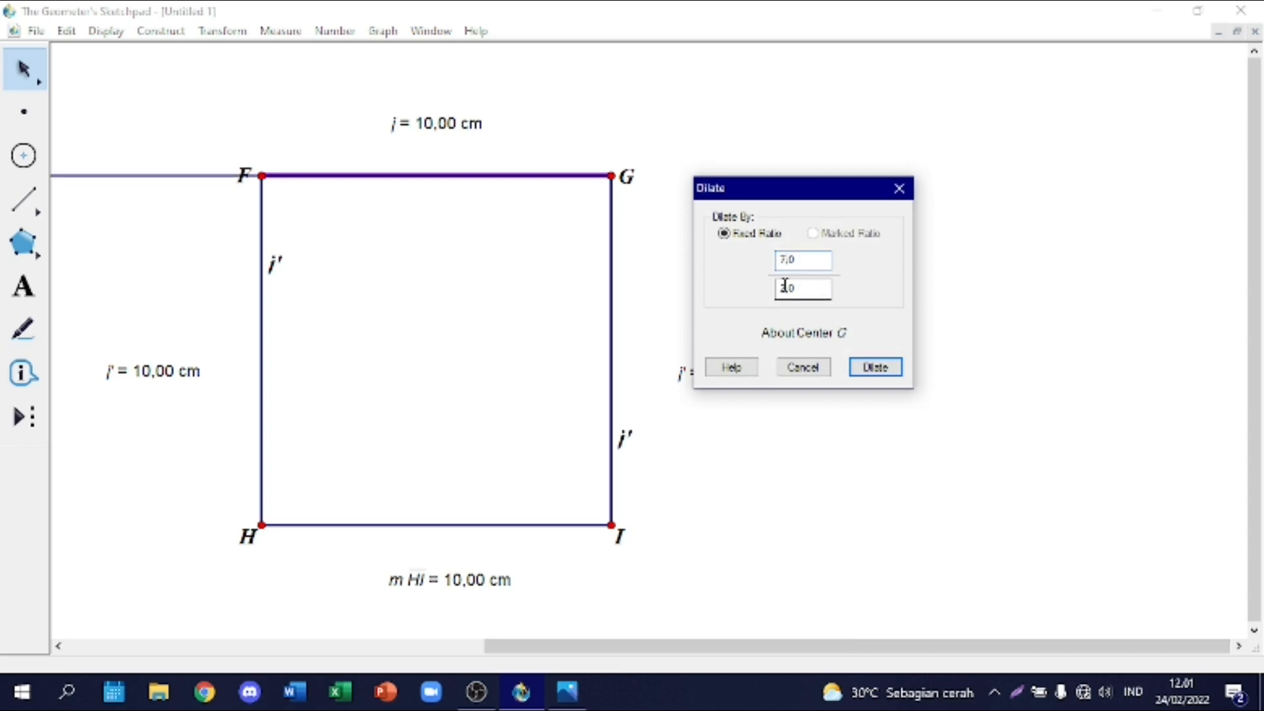
text(10,0)
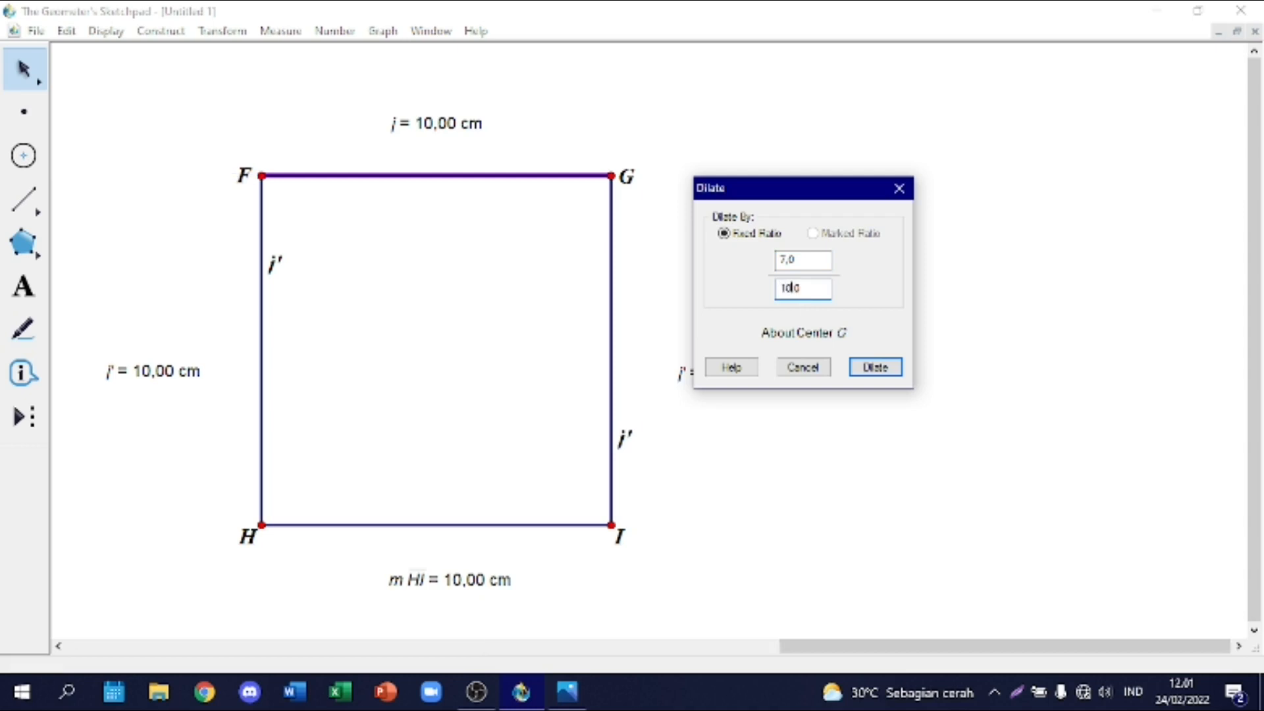
click(876, 367)
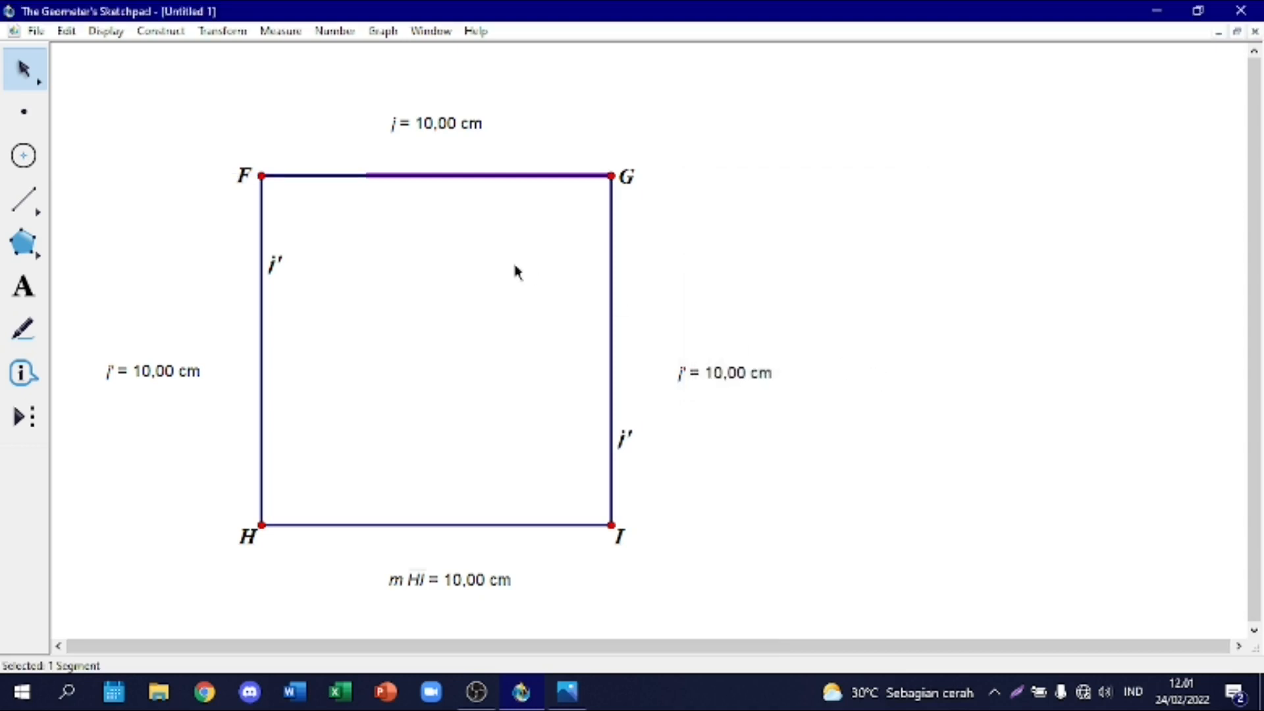
key(ctrl+z)
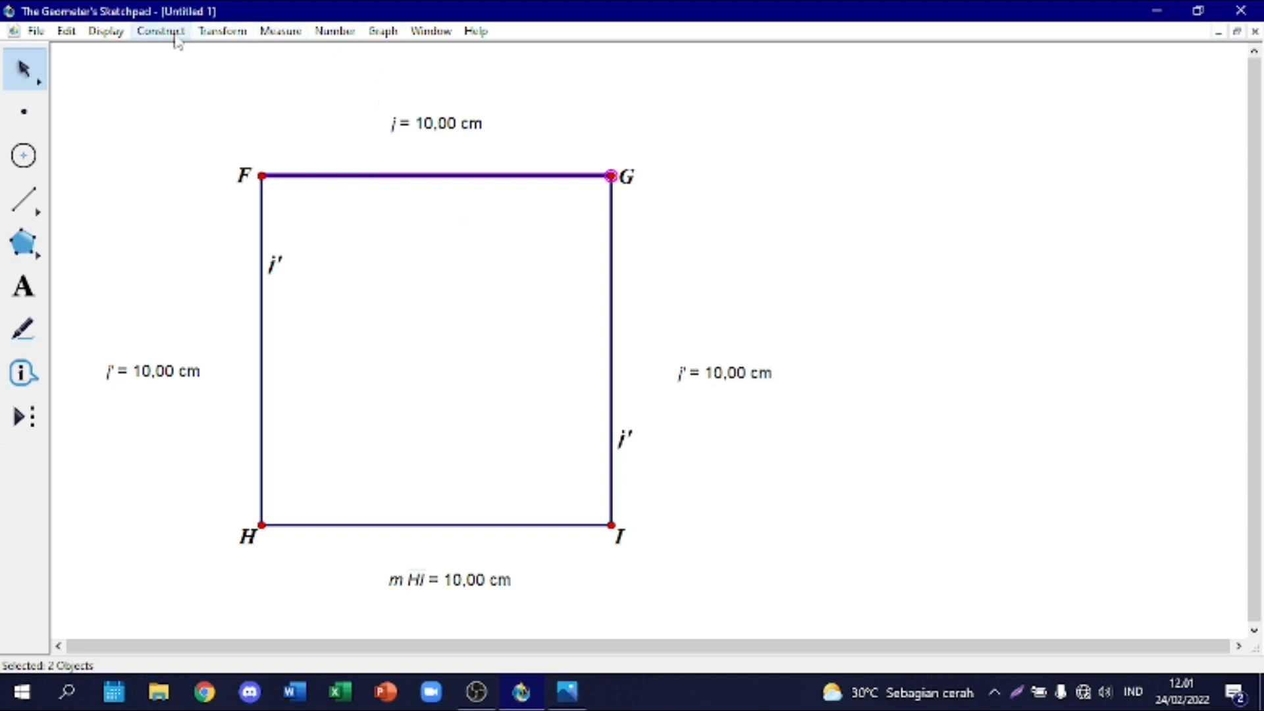
click(223, 31)
click(336, 201)
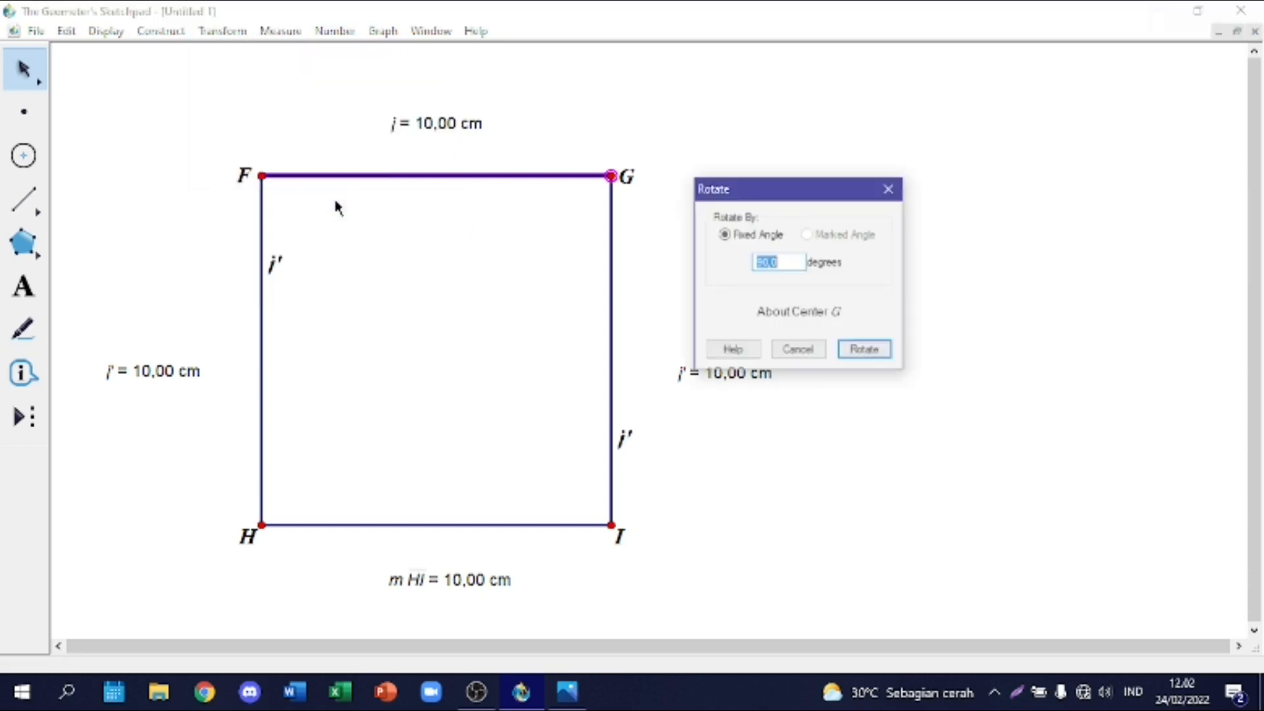
click(890, 188)
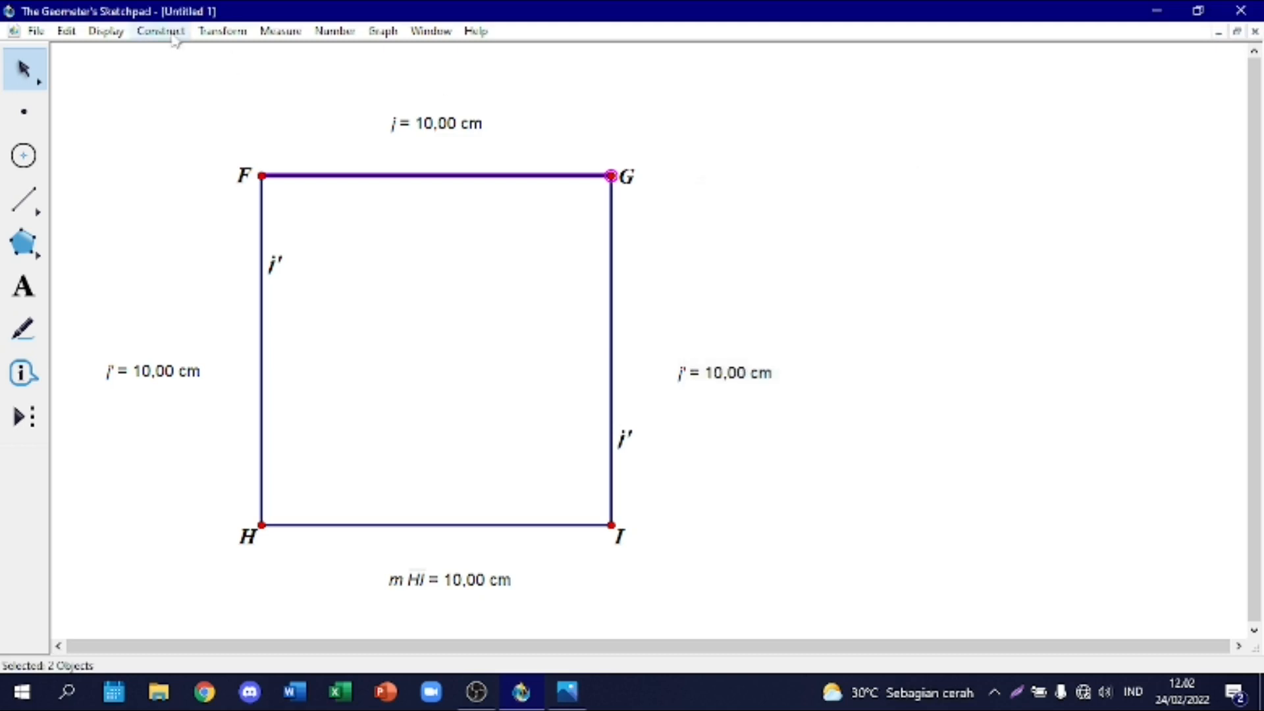
Step: Dilate segment FG together with point G by a fixed ratio of 7/10 about center F
click(222, 30)
click(260, 221)
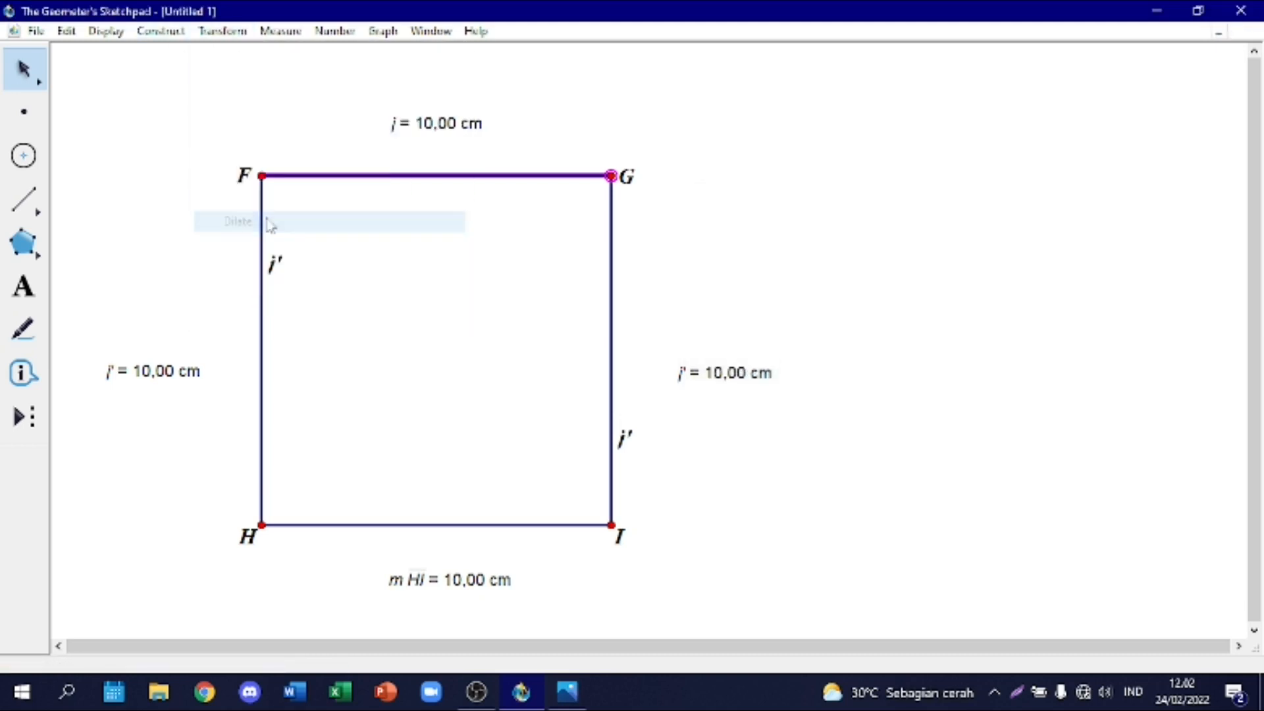
click(261, 176)
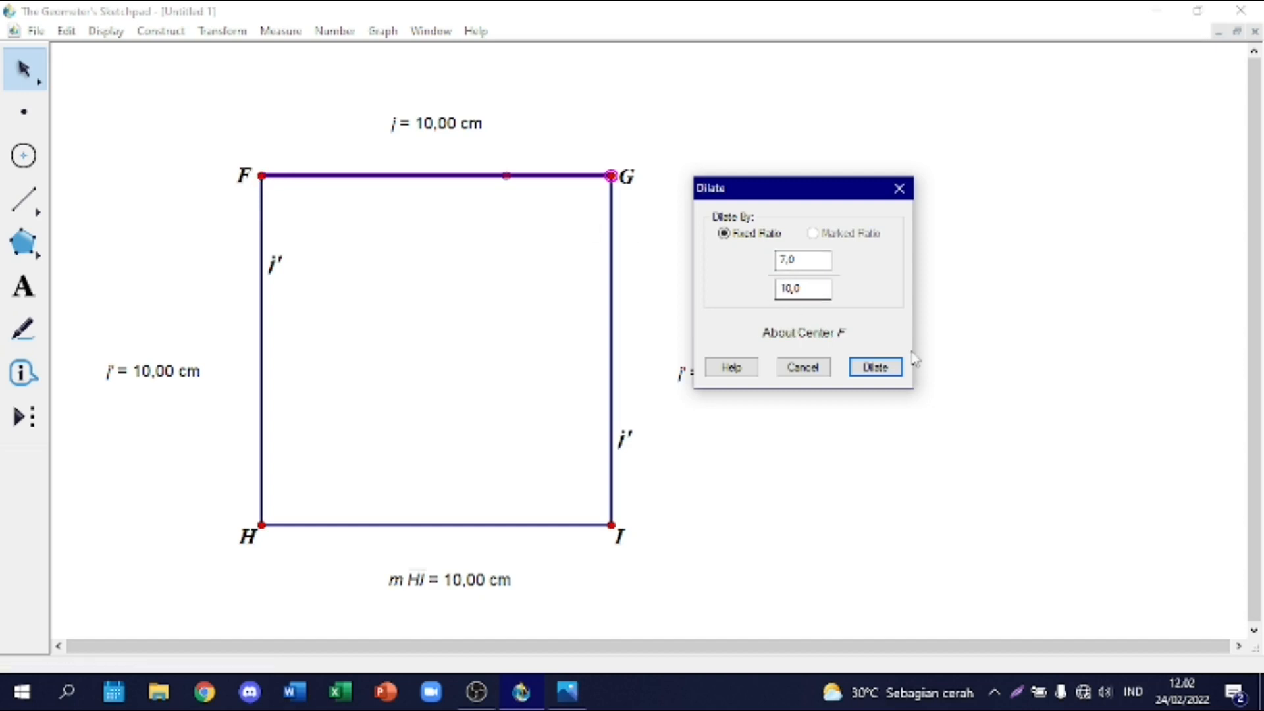
click(879, 367)
click(453, 306)
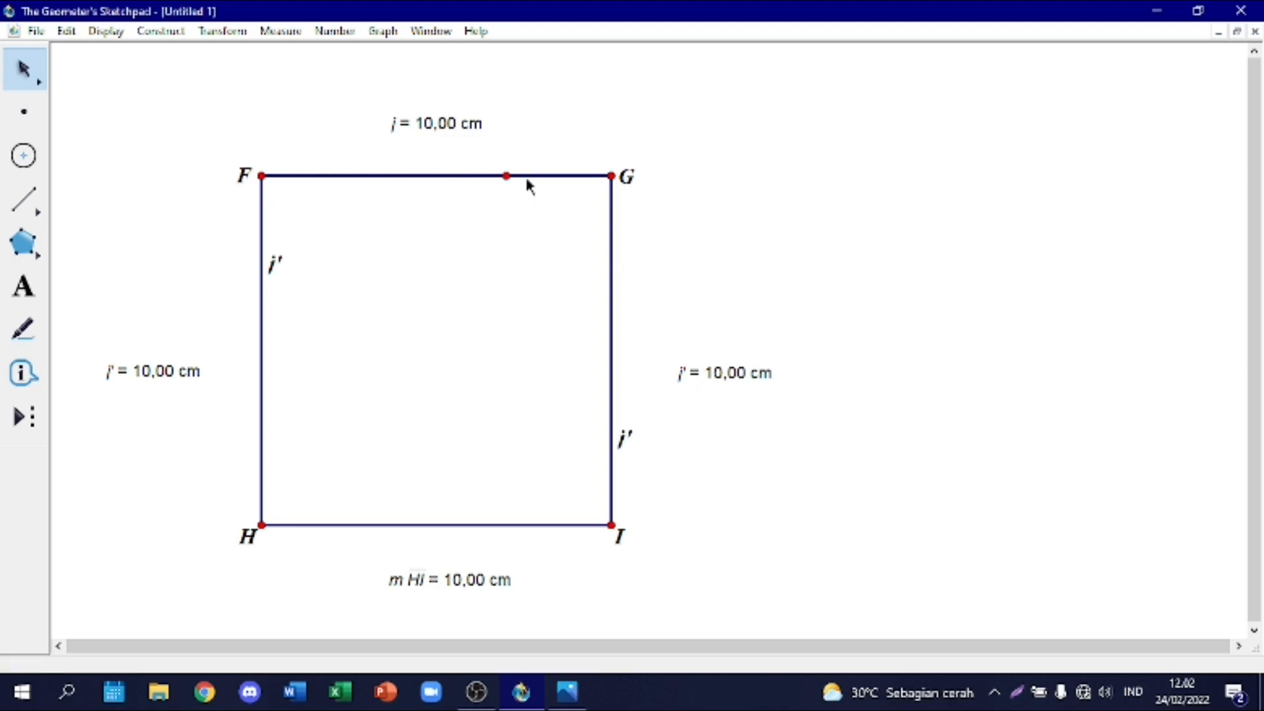
Step: Dilate the square's right side GI by a fixed ratio of 3/10 about center G
click(622, 290)
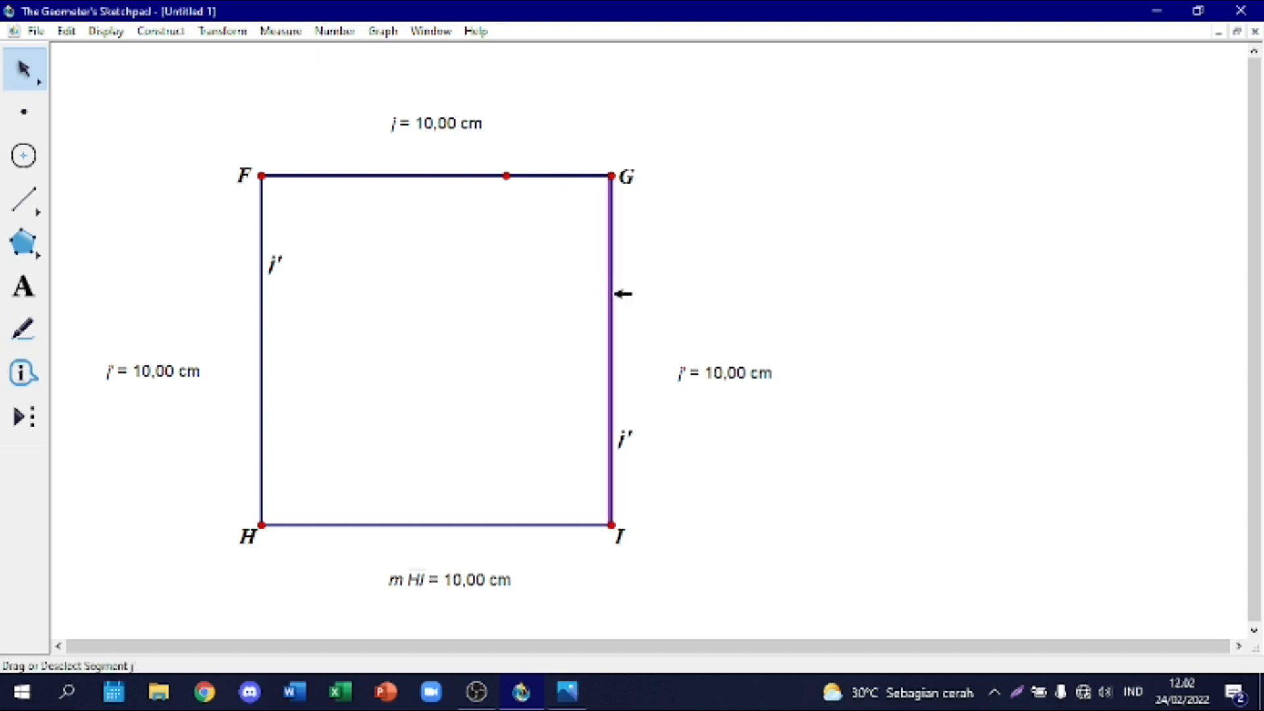
click(218, 33)
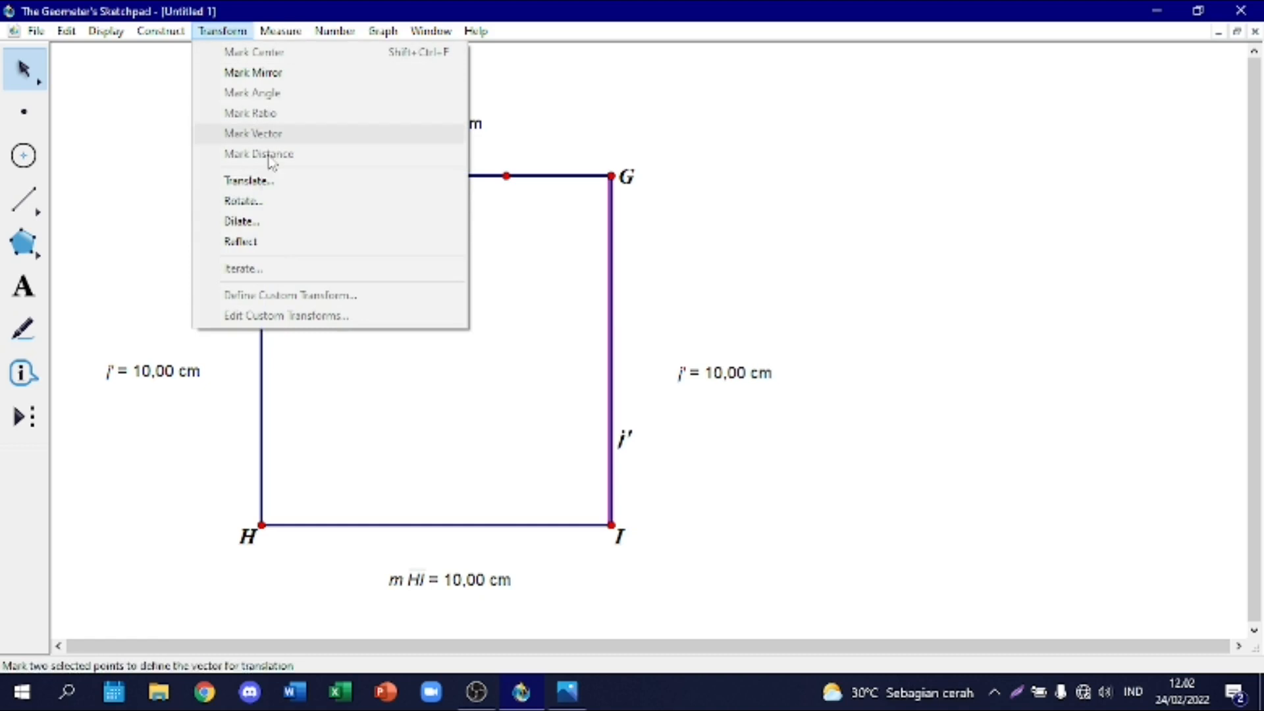
click(282, 219)
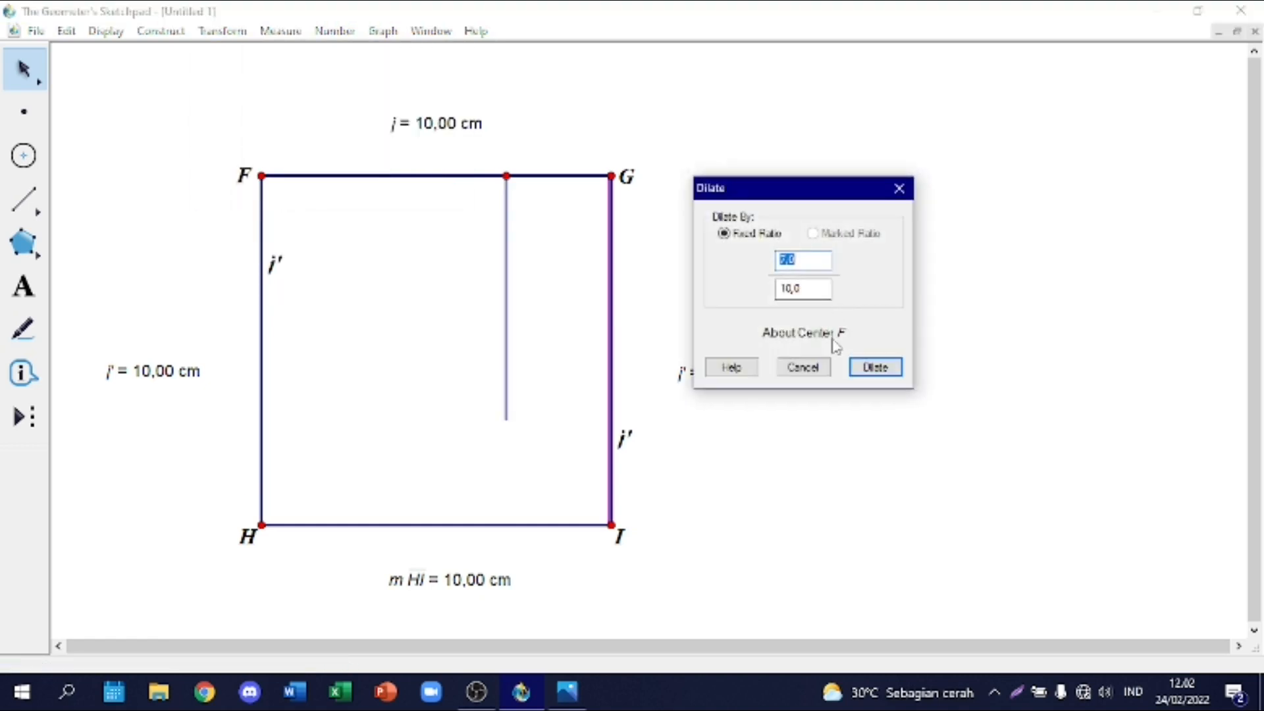
click(612, 177)
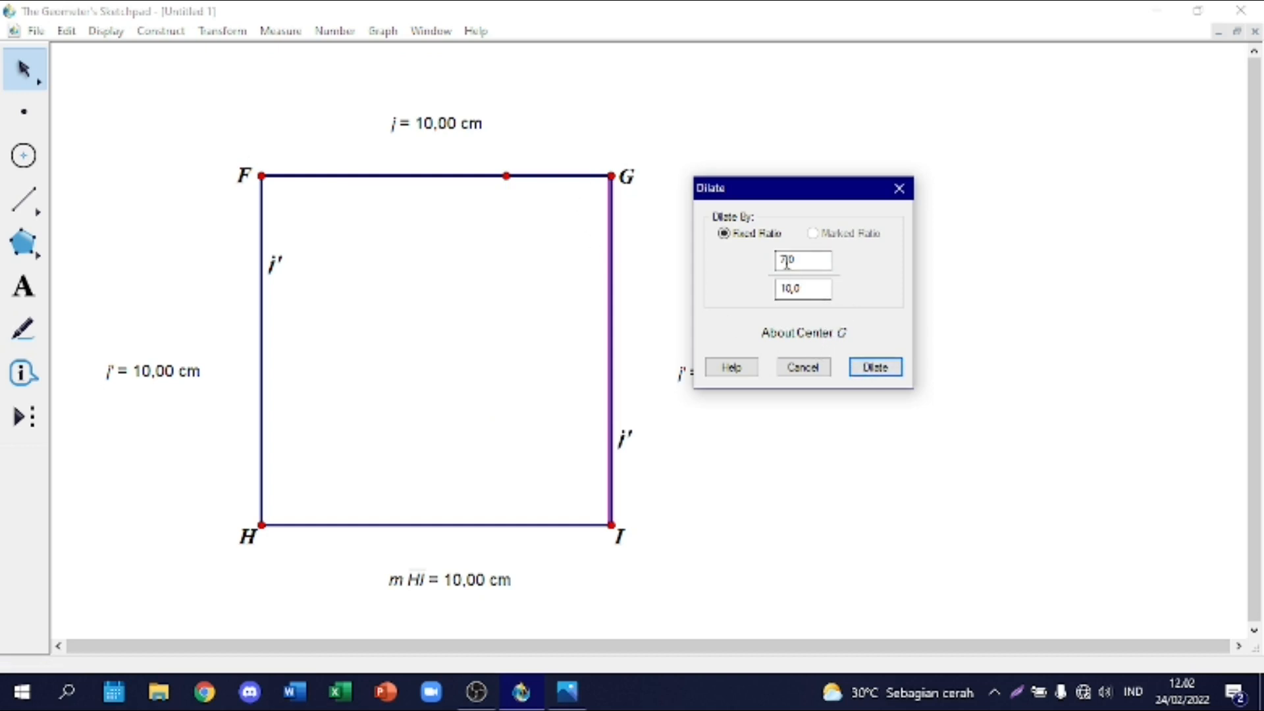
click(889, 366)
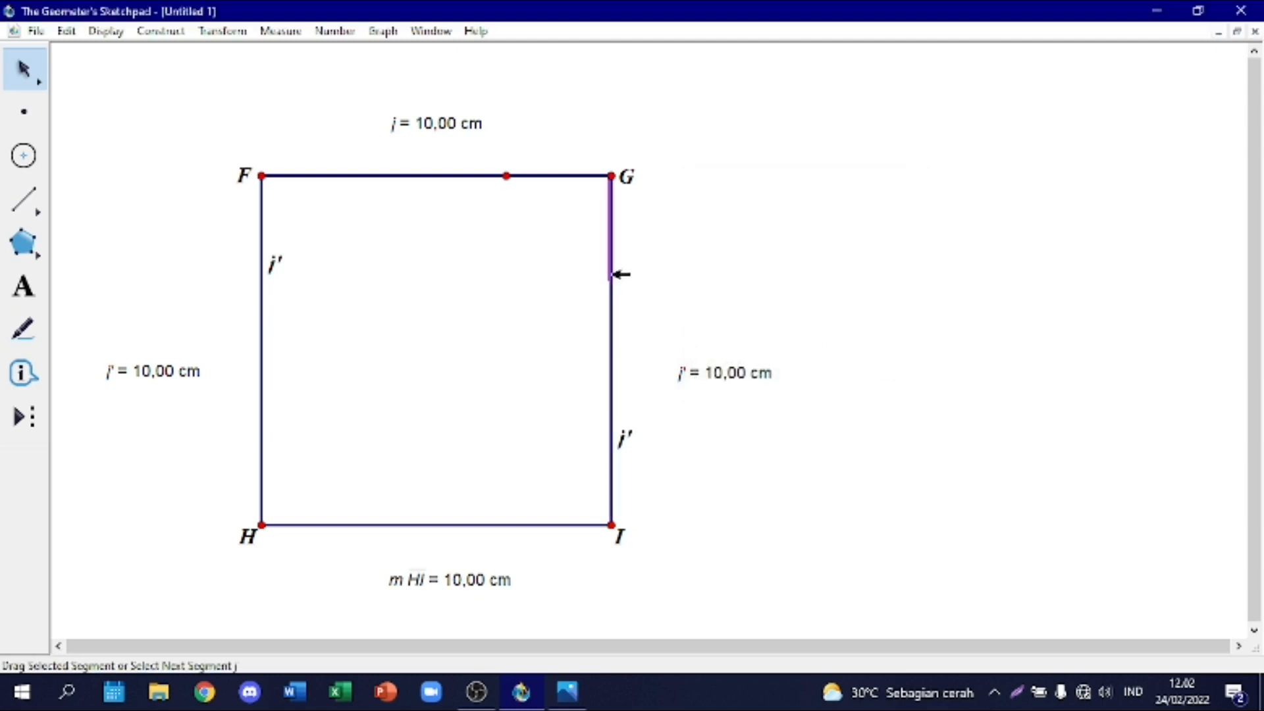
Step: Hide the original full-length segment GI, leaving only its dilated part below G
shift+click(612, 307)
right_click(612, 307)
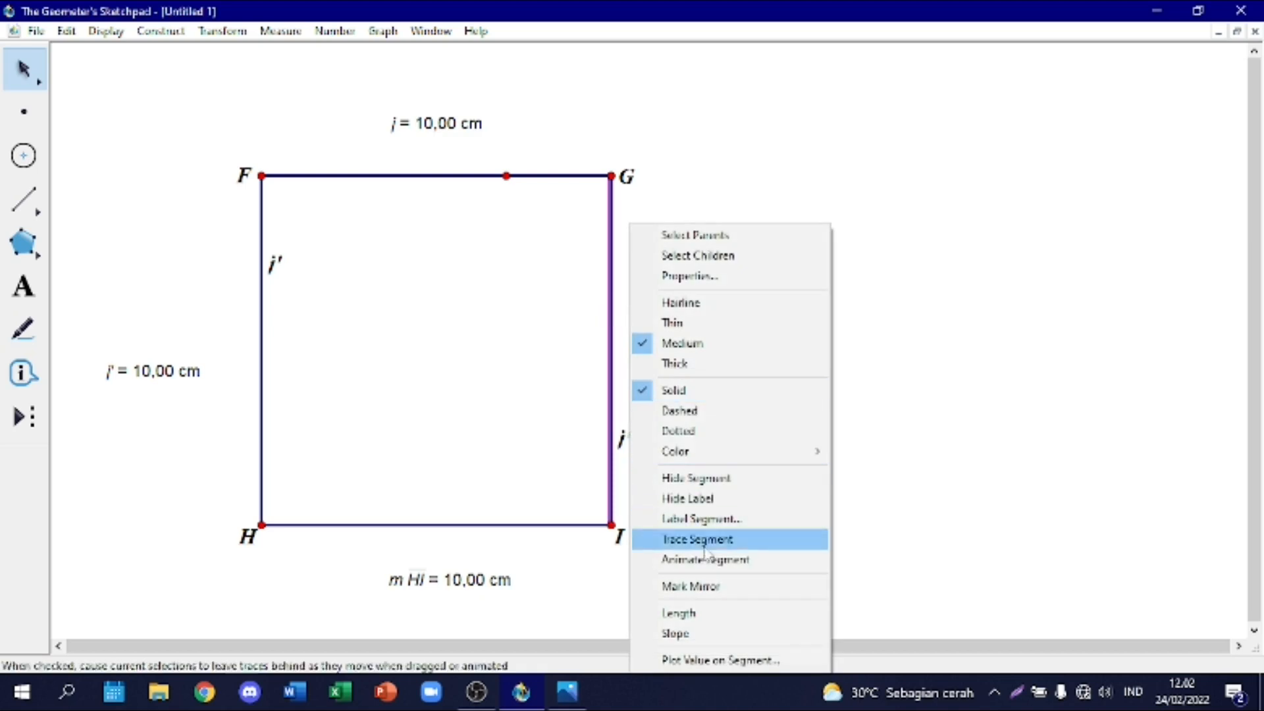
click(703, 490)
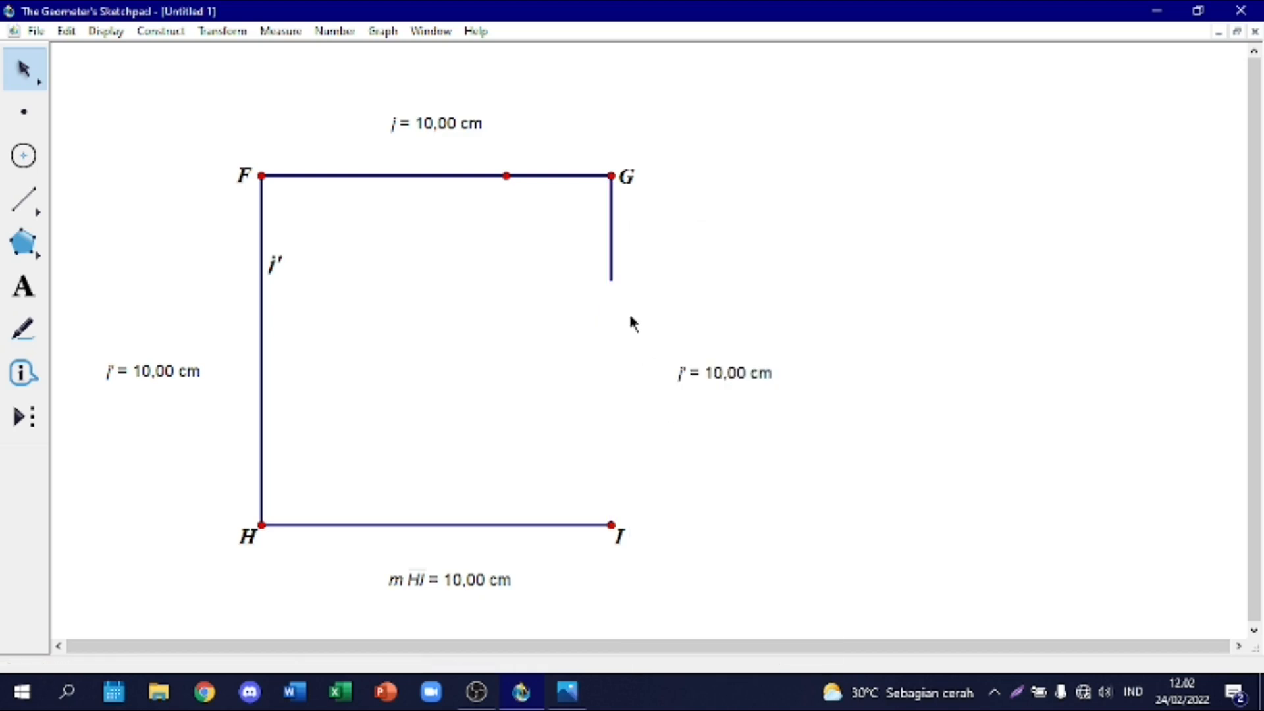
Step: Place a point at the lower end of the short segment below G and draw a segment from it to I
click(24, 112)
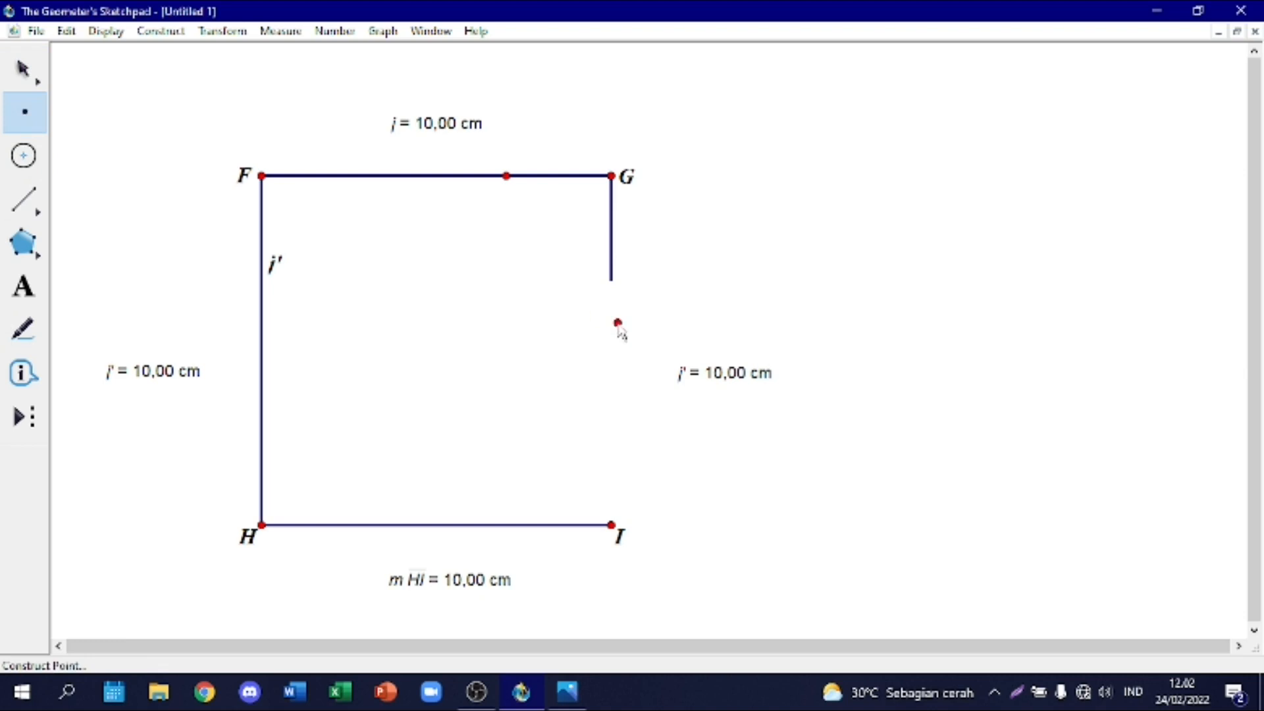
click(612, 283)
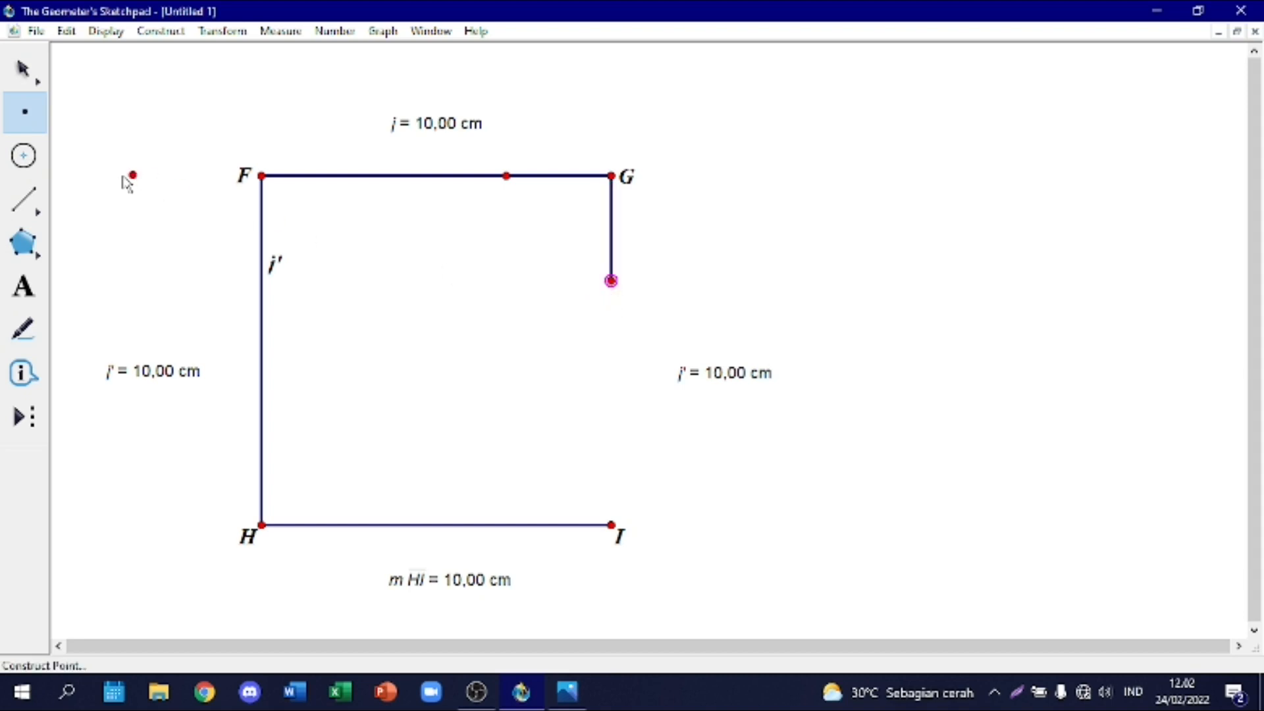
click(25, 199)
drag(611, 282, 611, 525)
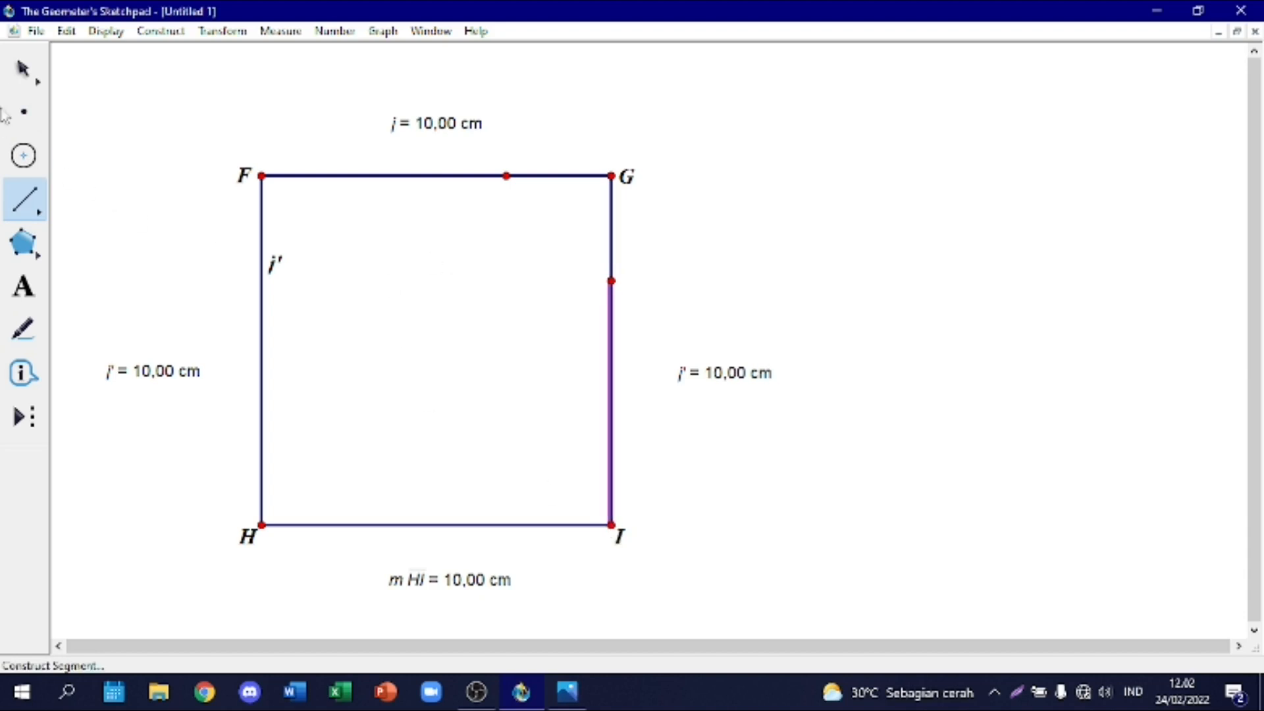
Step: Dilate the square's bottom side HI by a fixed ratio of 7/10 about center I
click(24, 69)
click(378, 293)
click(495, 525)
right_click(499, 526)
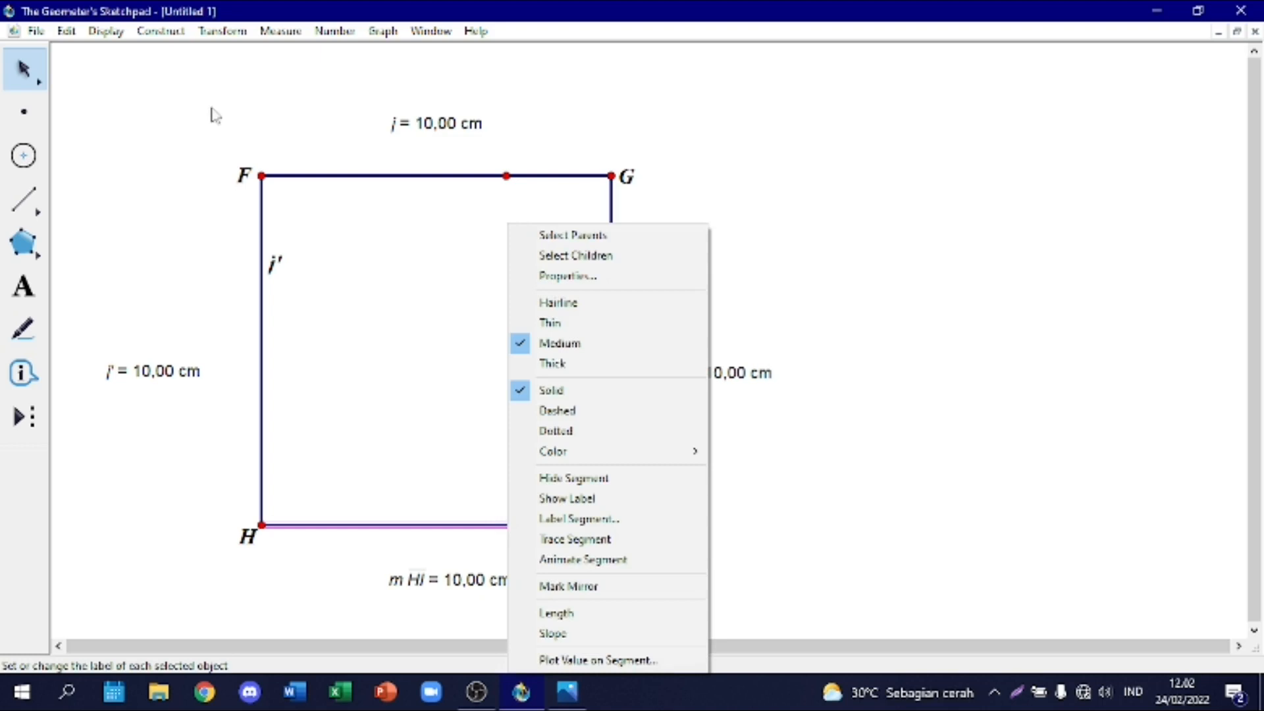
click(214, 31)
click(241, 221)
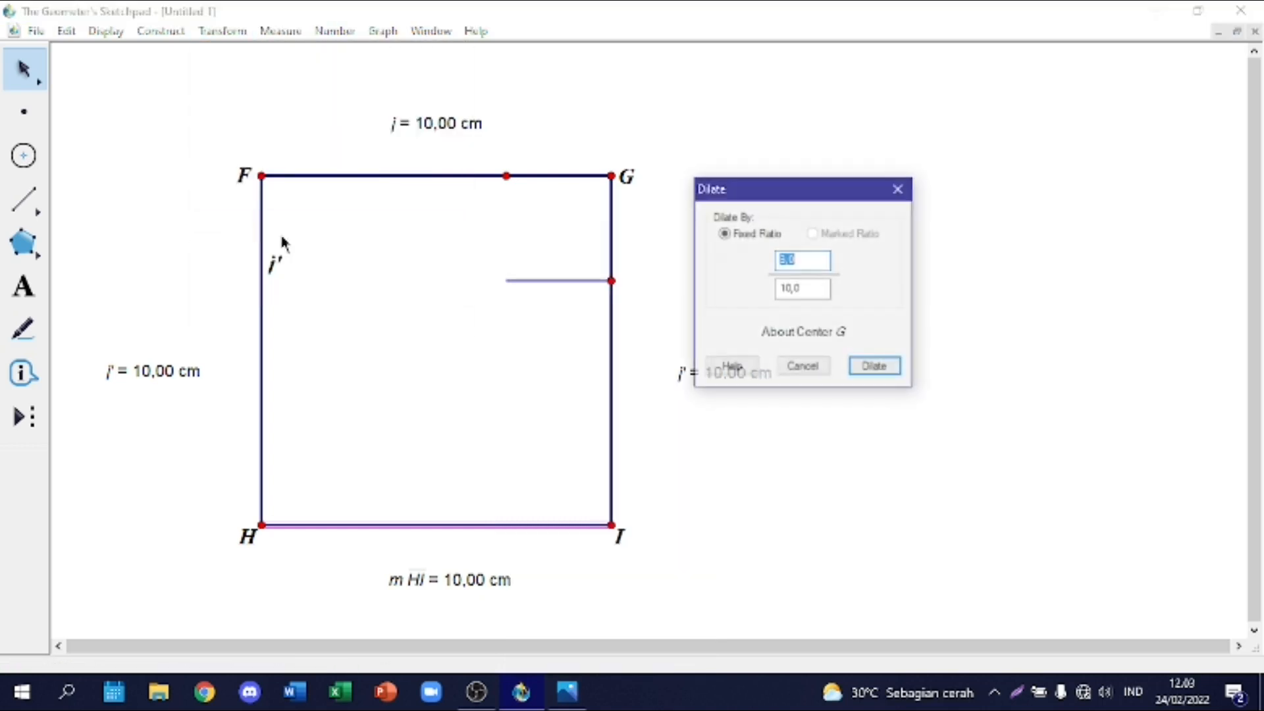
click(681, 457)
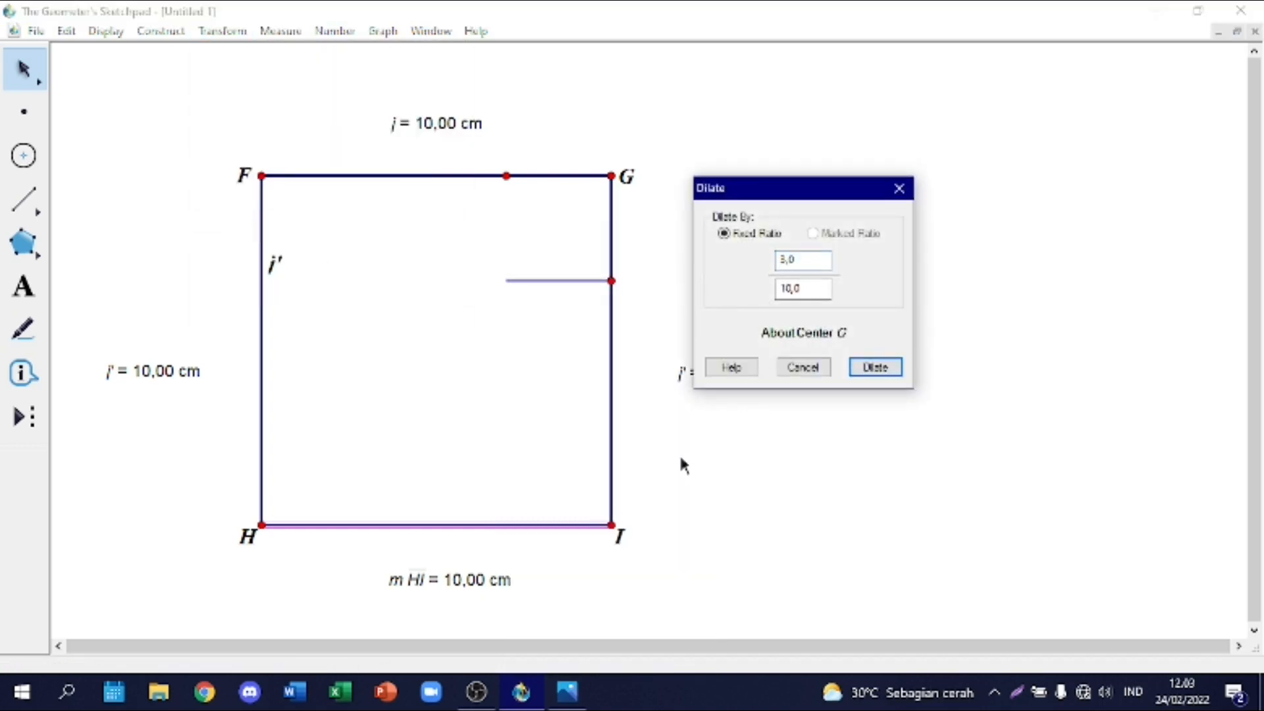
click(619, 528)
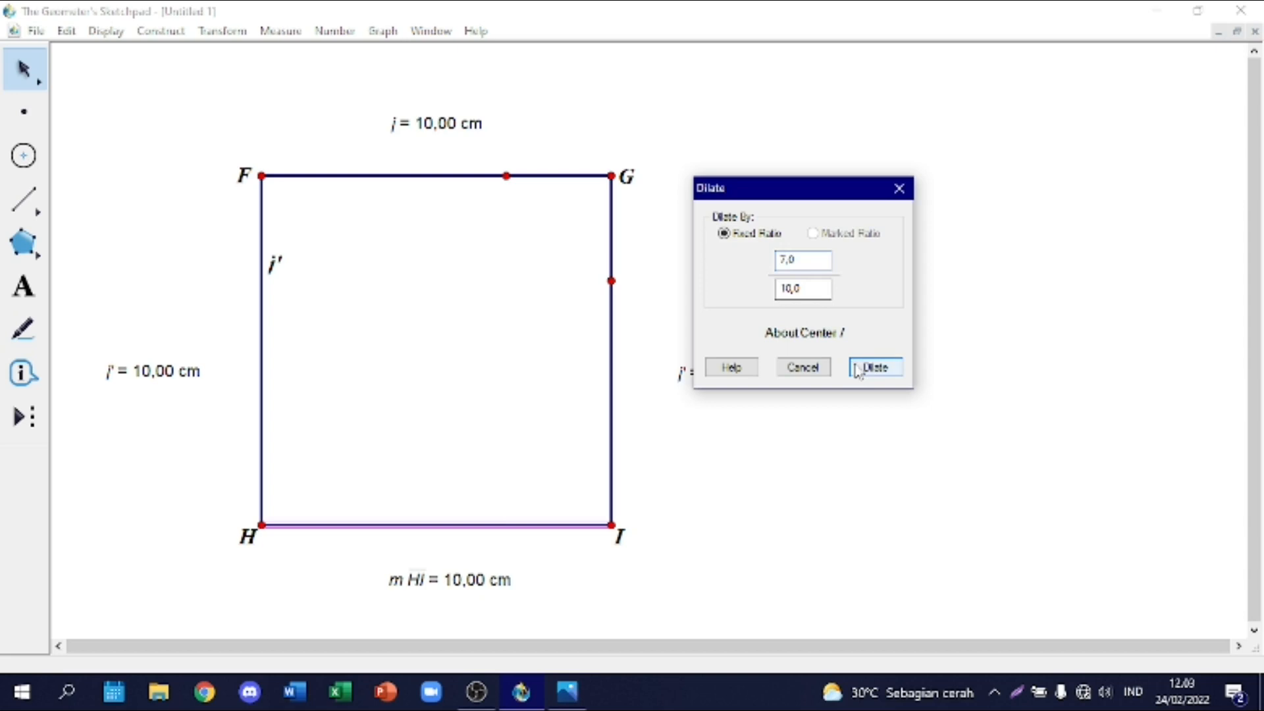
click(874, 367)
click(375, 508)
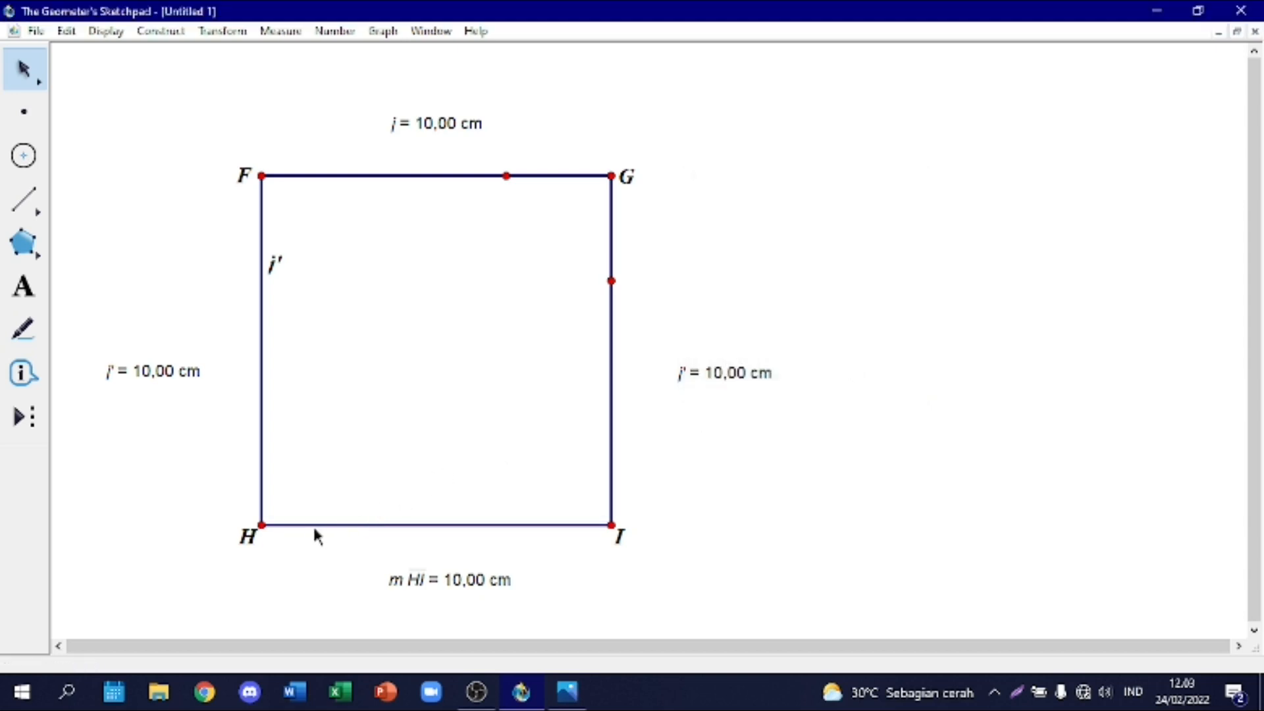
Step: Hide the original segment HI and place a point at the free left end of its dilated part
click(289, 523)
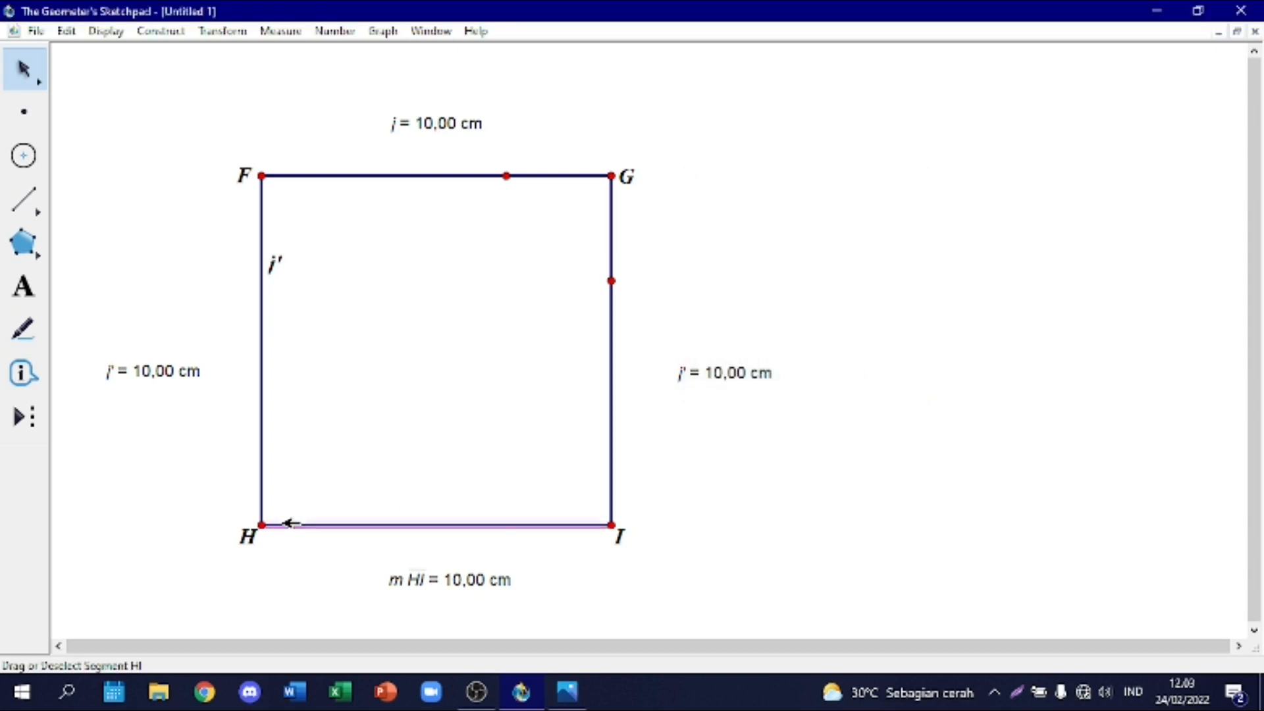
right_click(287, 525)
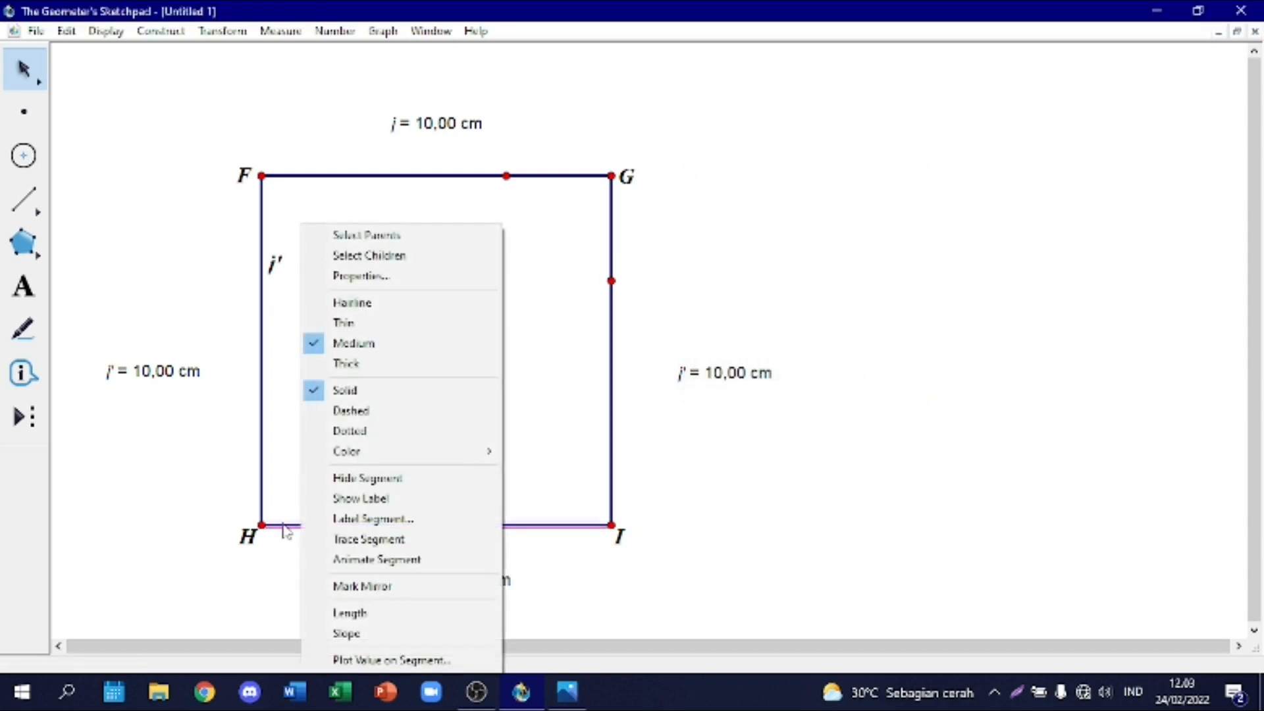
click(349, 498)
click(24, 112)
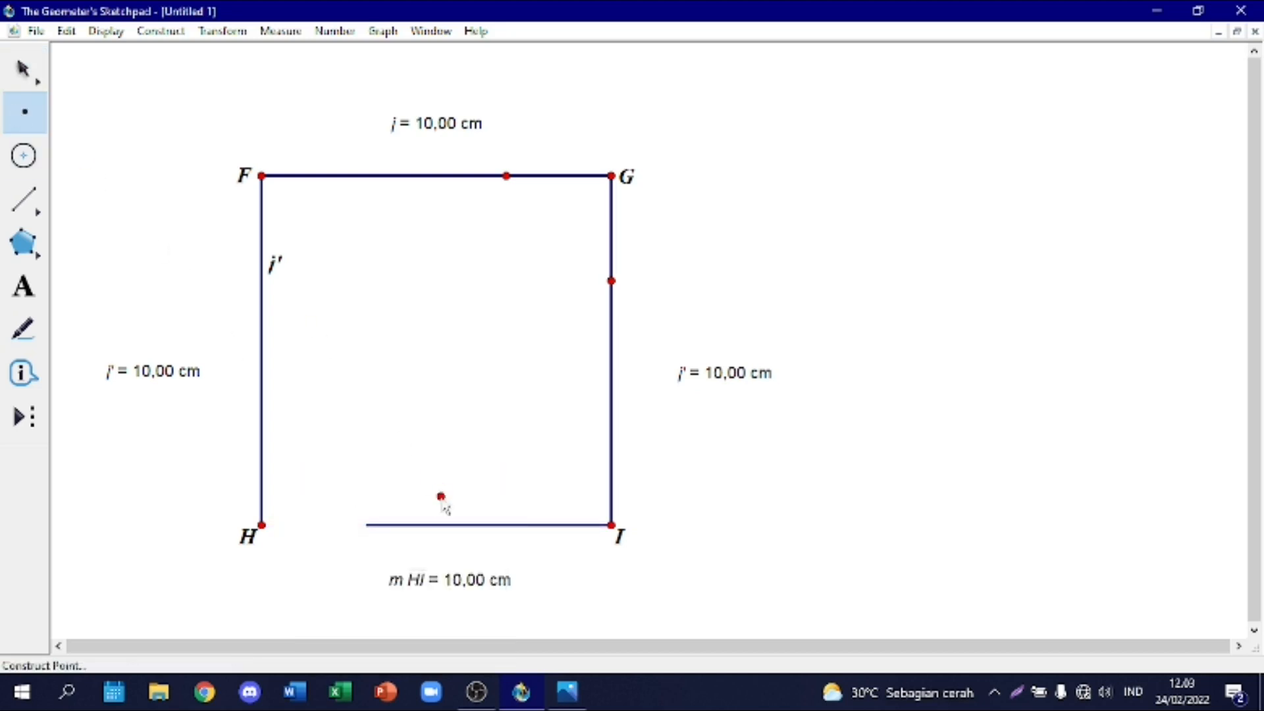
click(366, 526)
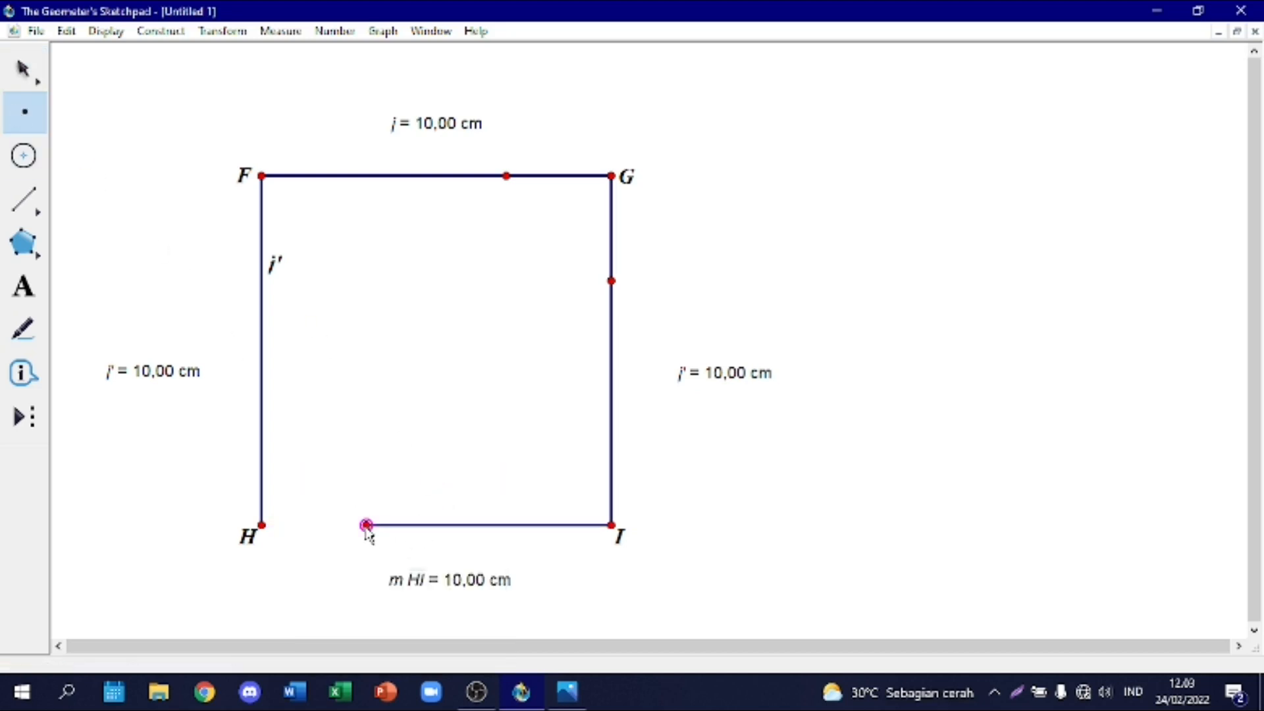
Step: Draw a segment from H to the division point on the square's bottom side
click(24, 200)
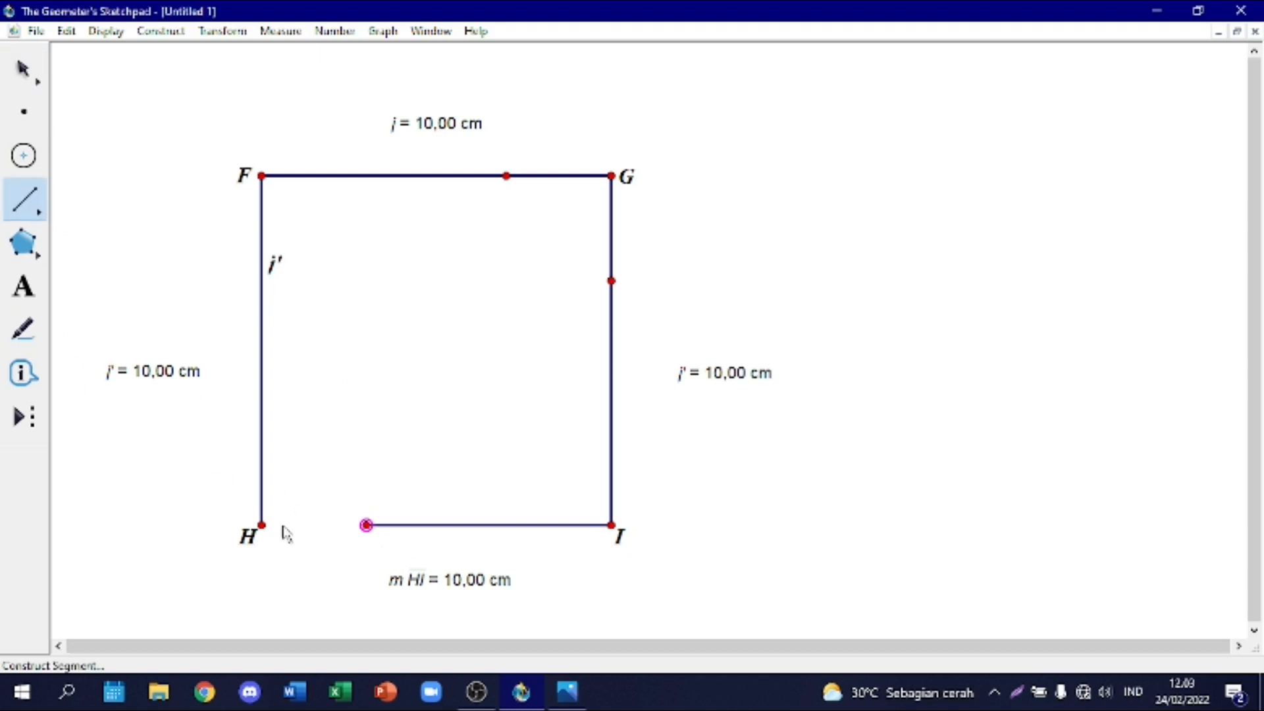
mouse_move(262, 526)
mouse_down()
mouse_move(377, 532)
mouse_move(366, 525)
mouse_up()
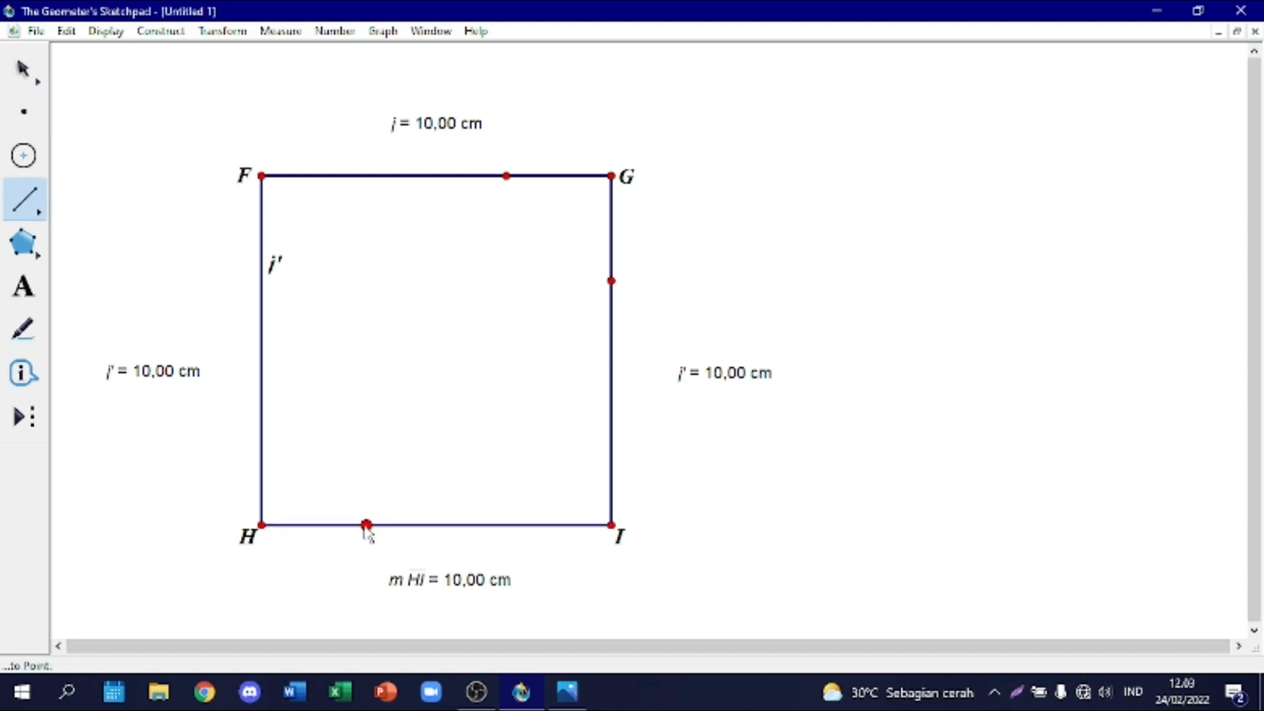
click(17, 85)
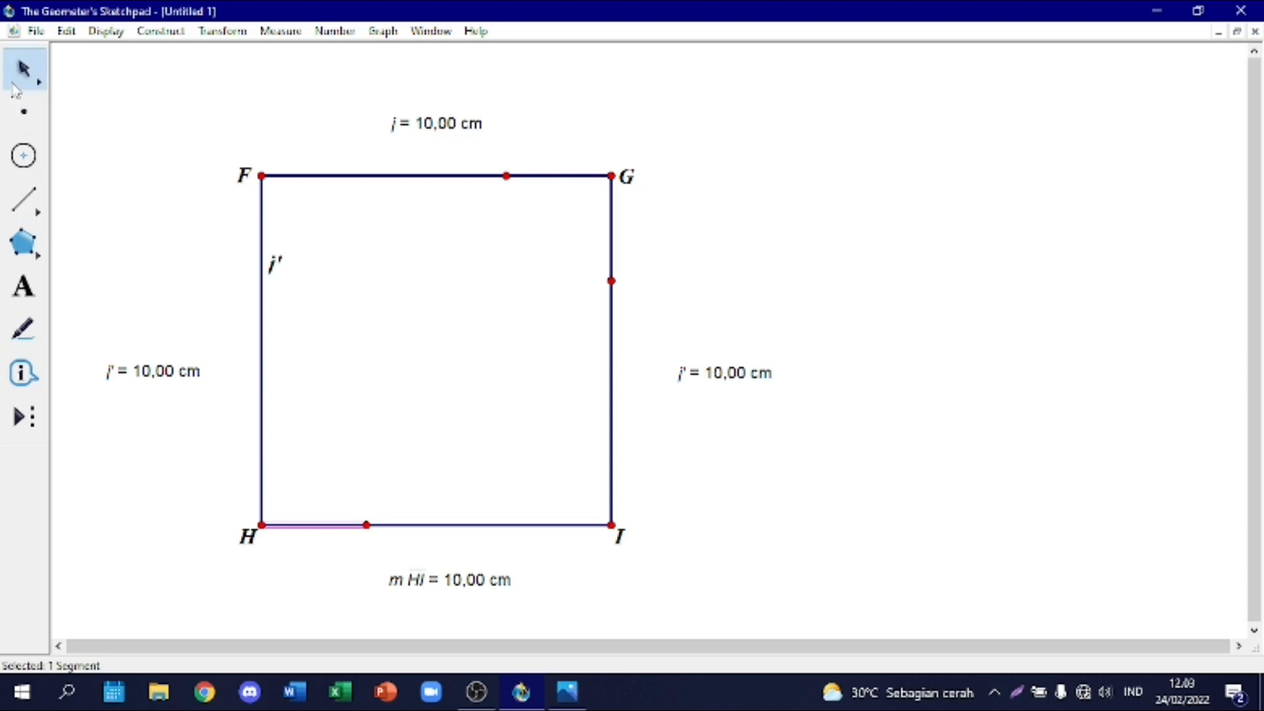
Step: Dilate the square's side FH by a fixed ratio of 3/10 about center H
click(263, 402)
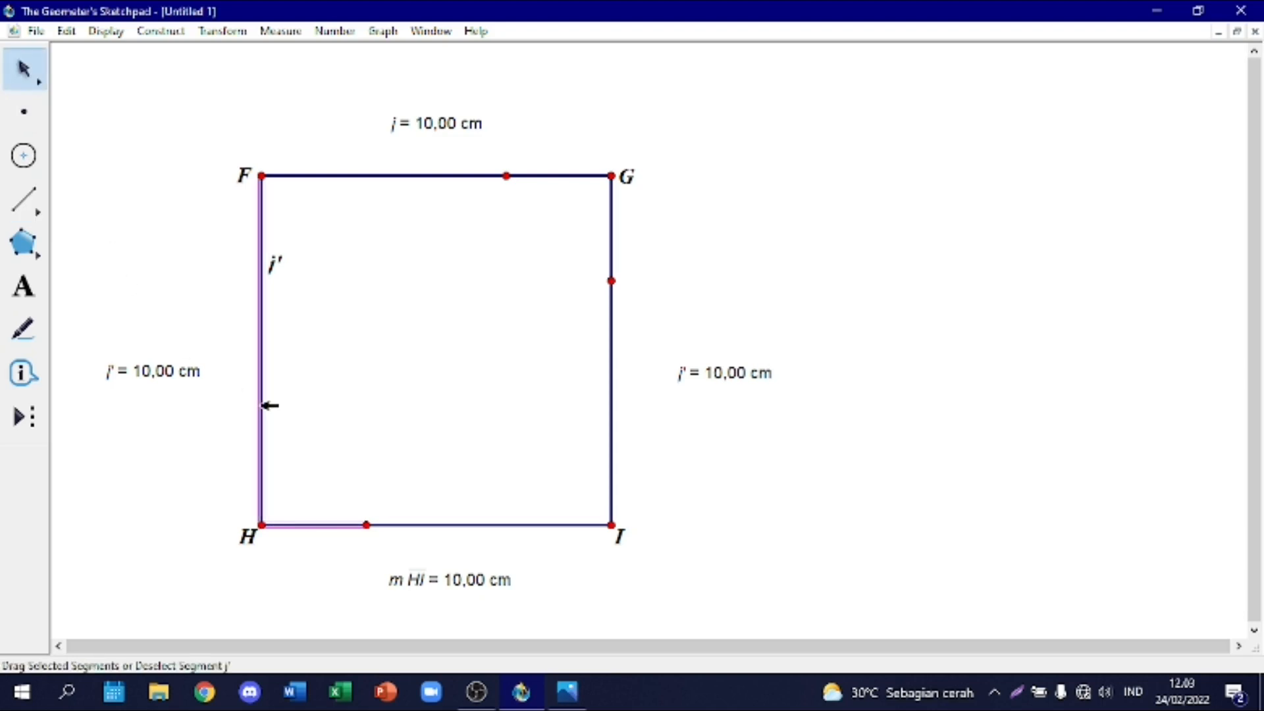
click(212, 31)
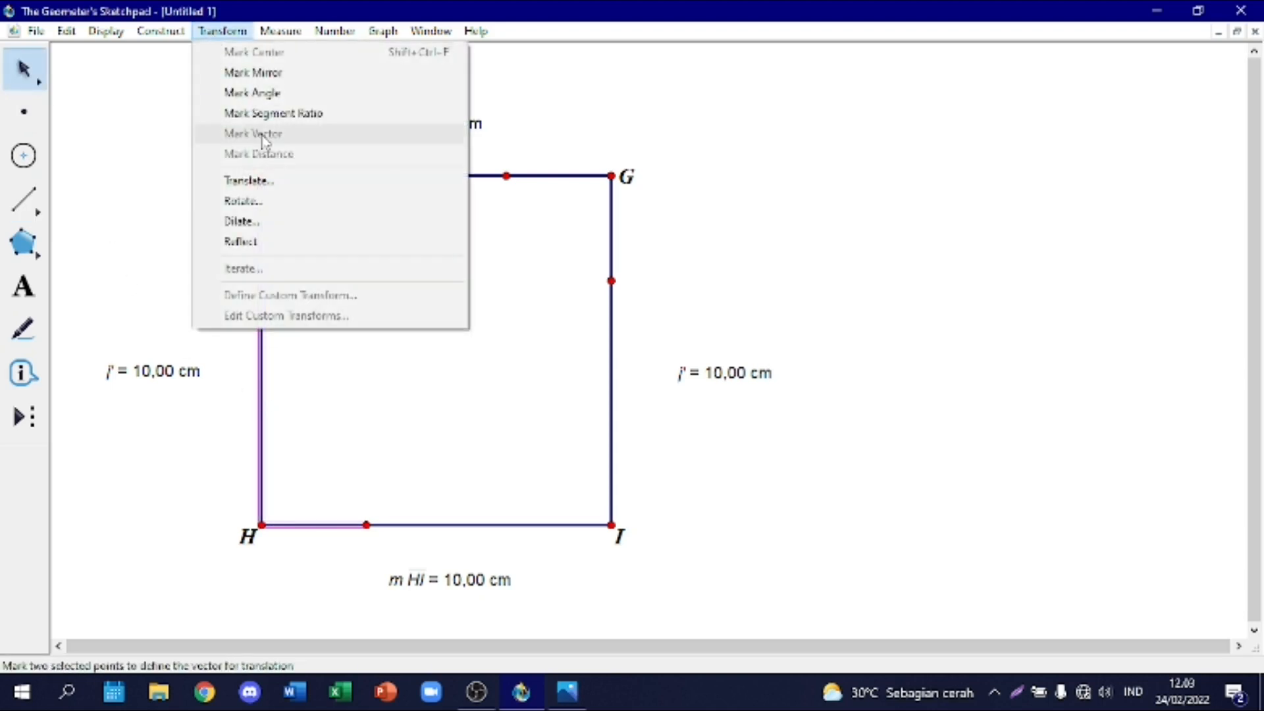
click(307, 219)
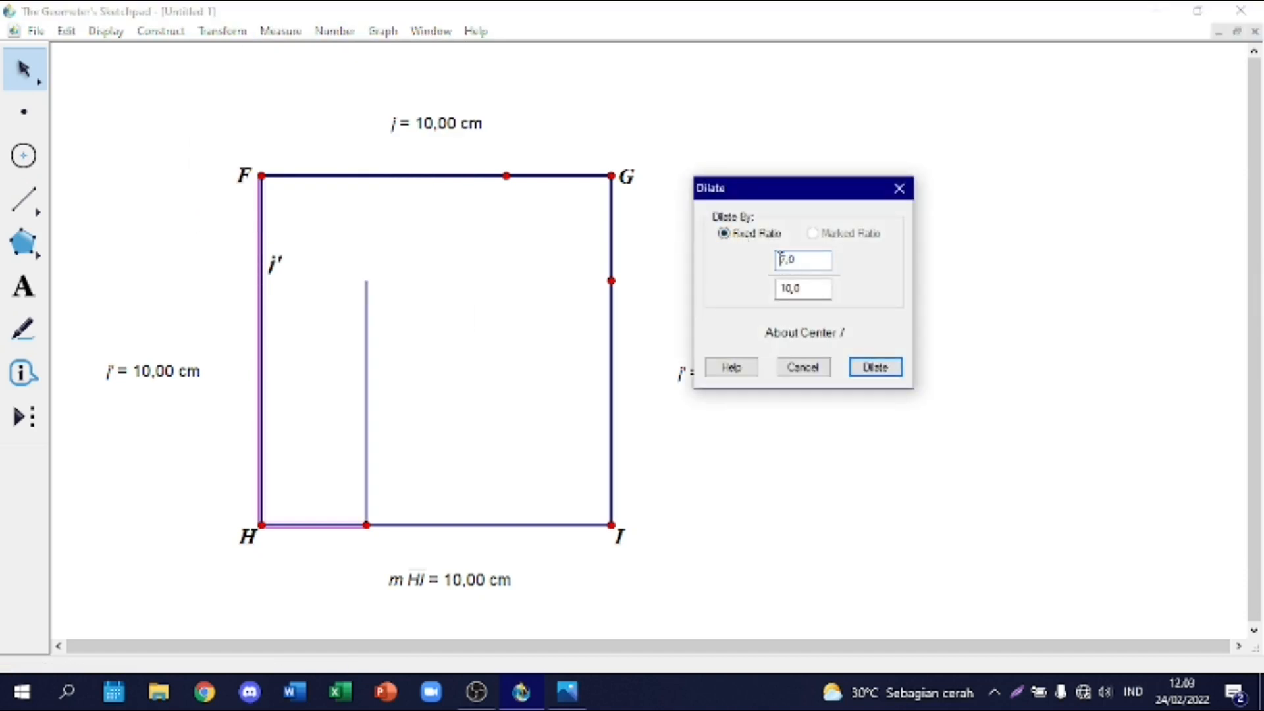
text(30)
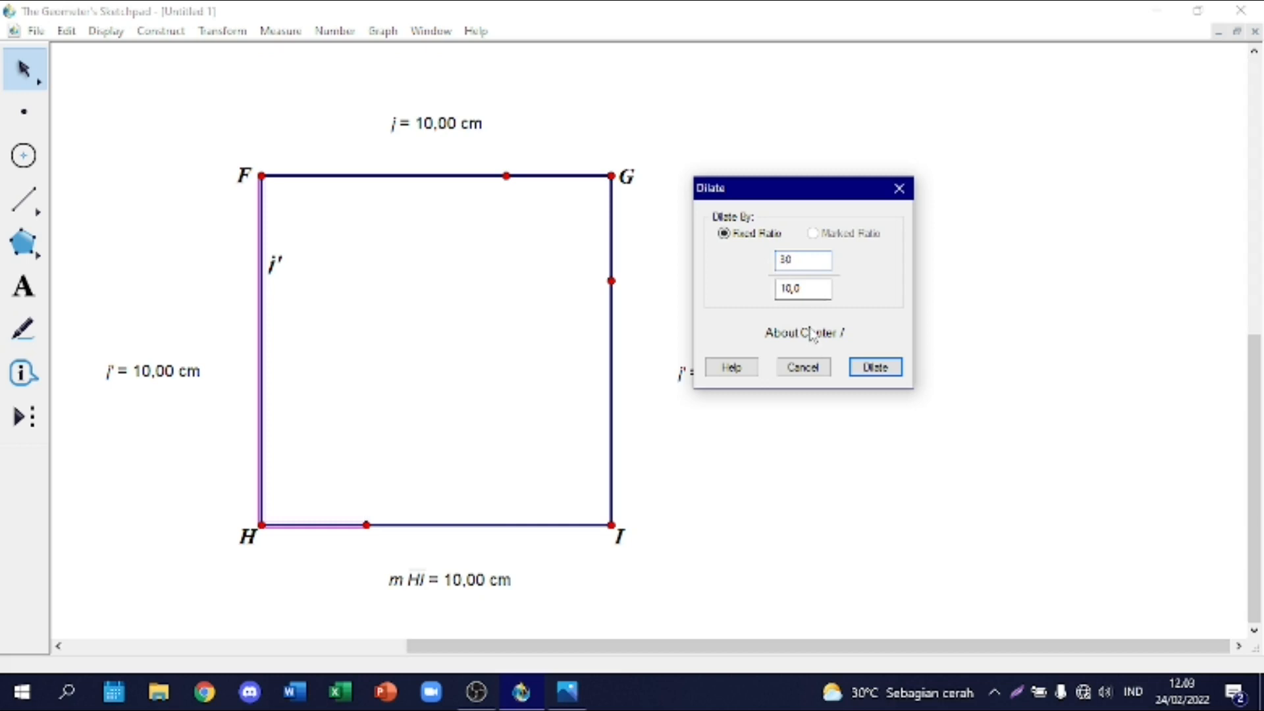
text(,)
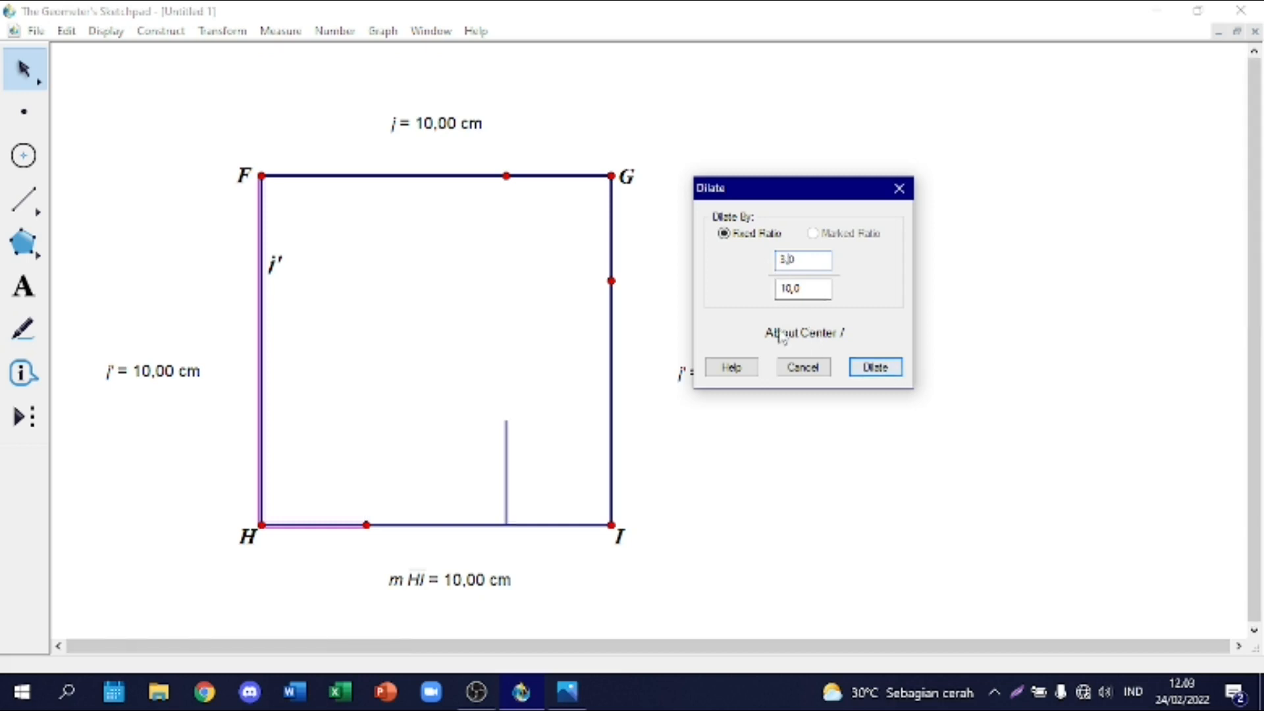
click(261, 526)
click(876, 367)
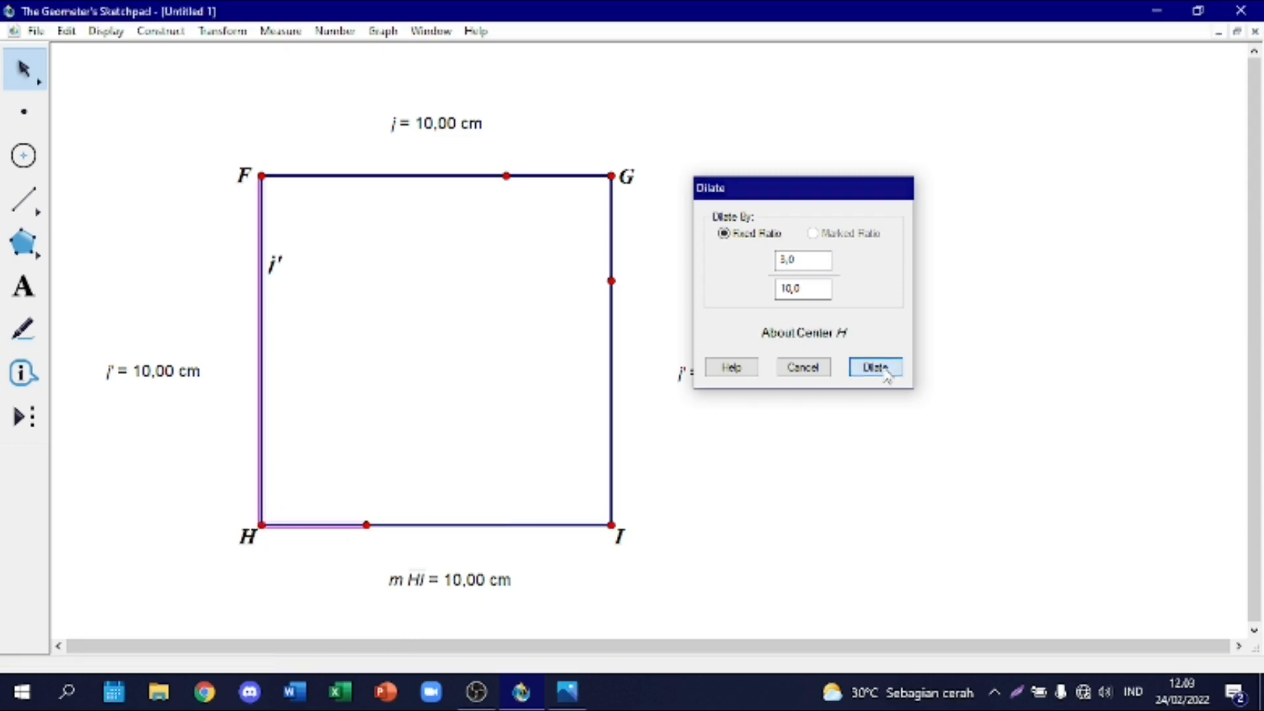
Step: Hide the original full-length segment FH, leaving only its dilated part above H
click(266, 335)
right_click(267, 336)
click(327, 479)
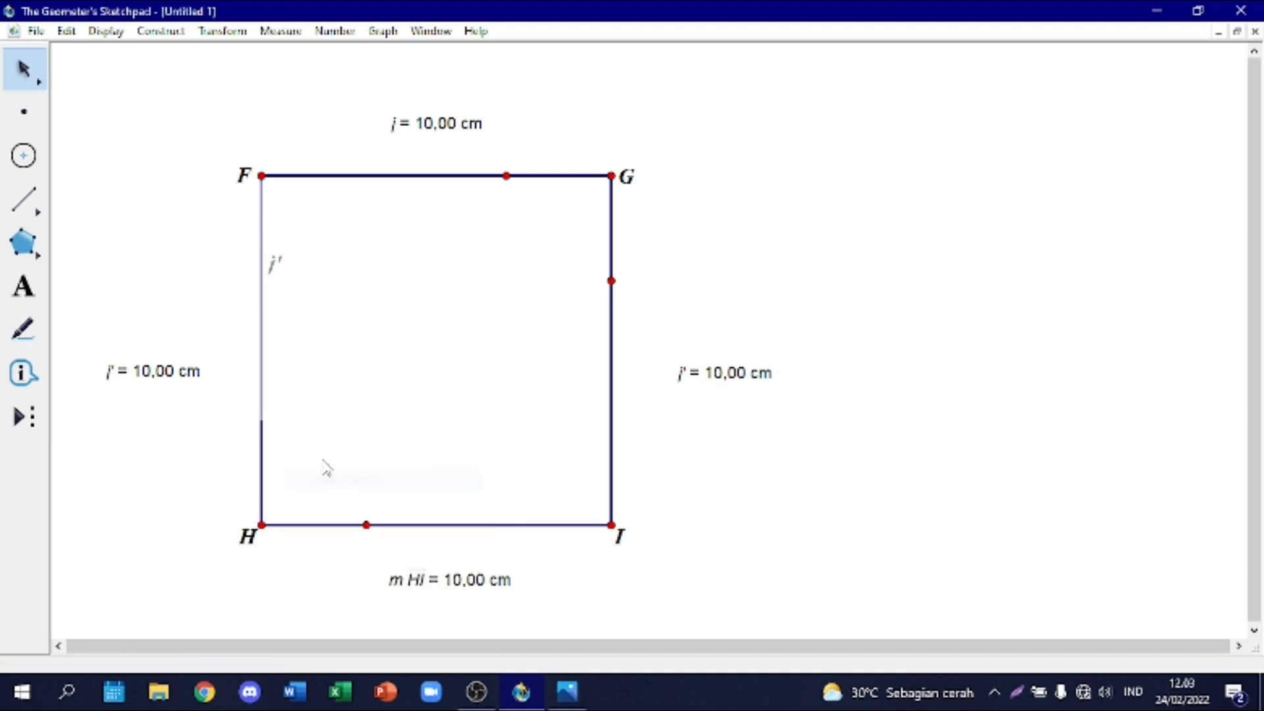
Step: Place a point at the upper end of the short segment above H and draw a segment from F to it
click(21, 124)
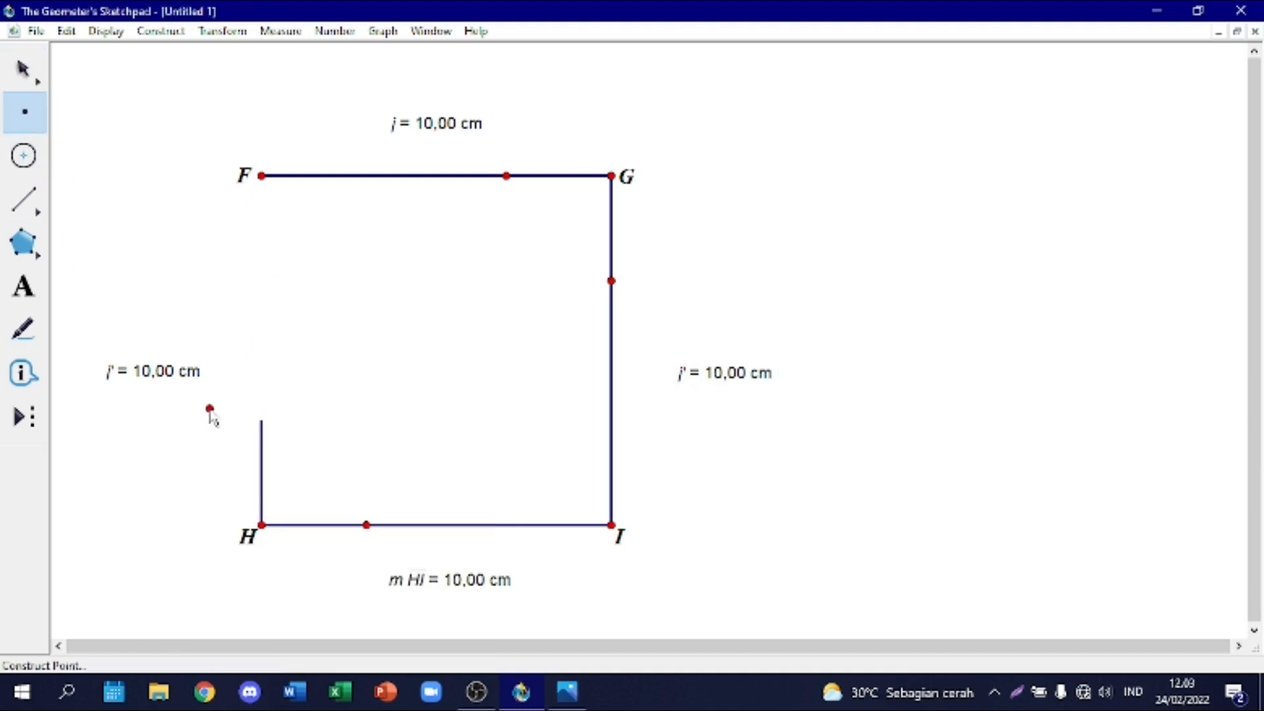
click(262, 421)
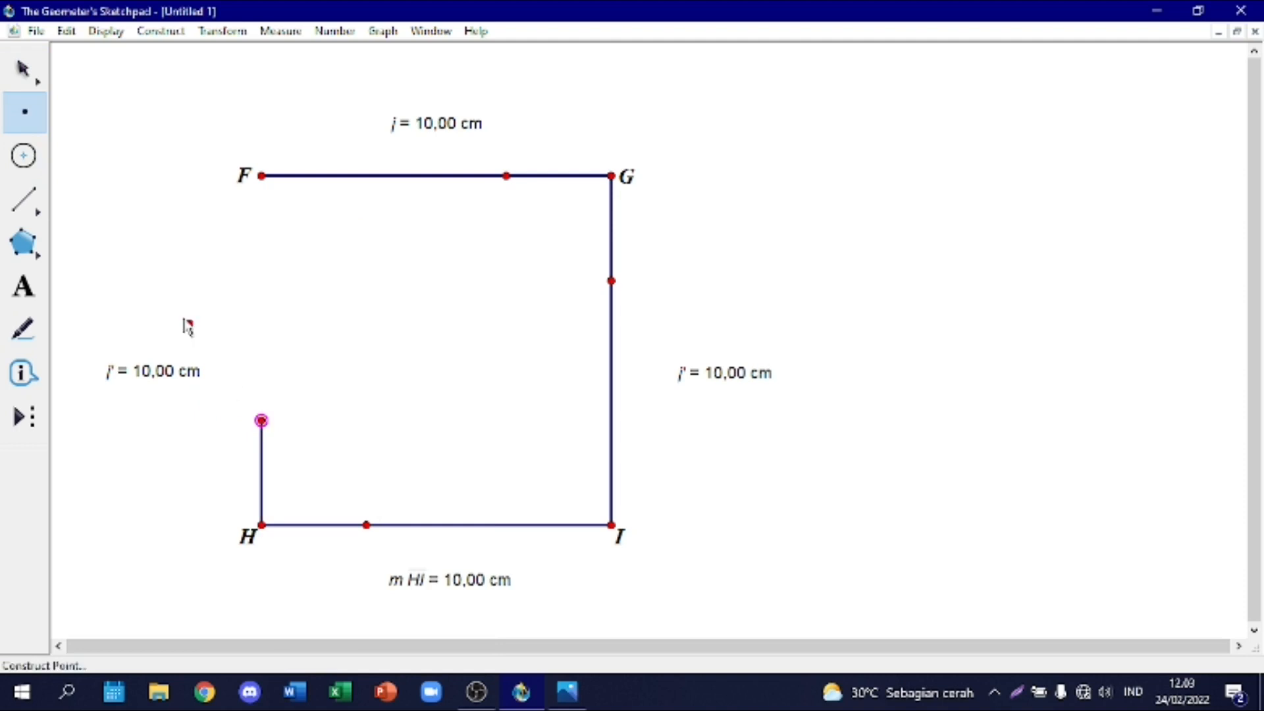
click(24, 200)
click(261, 176)
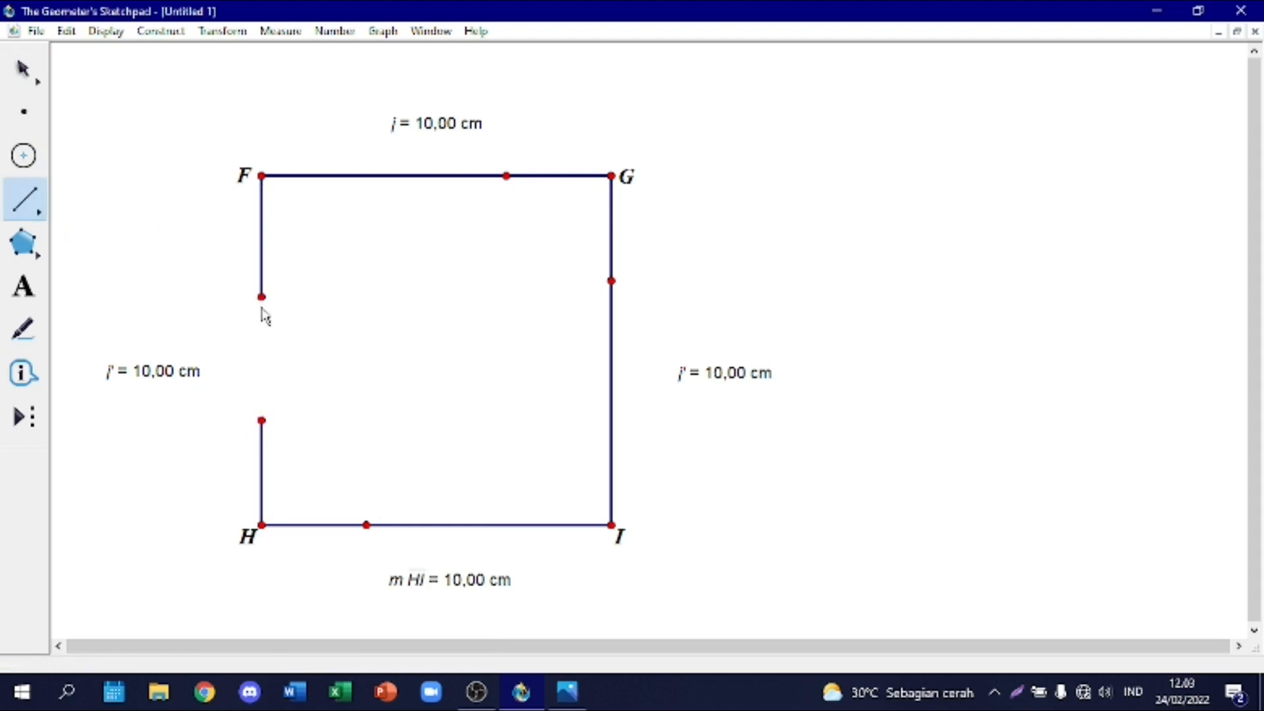
click(262, 421)
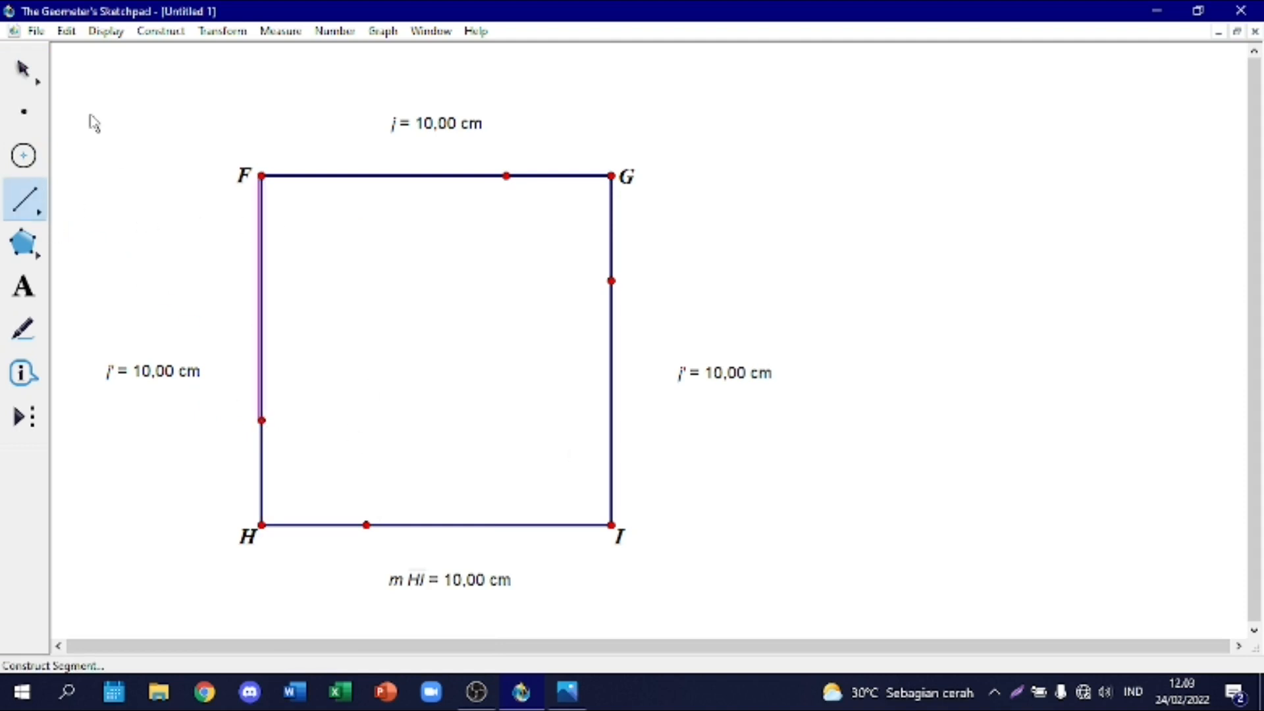
click(26, 71)
click(721, 255)
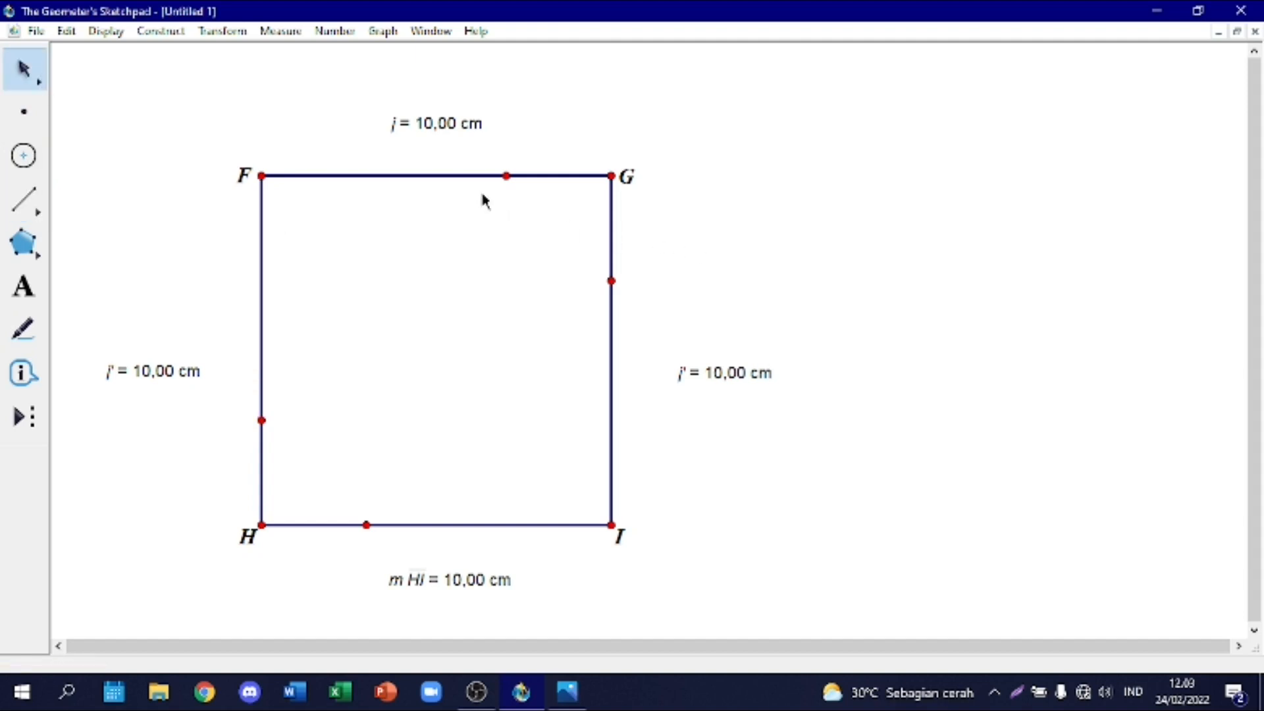
Step: Measure the length of the segment from F to the division point on FG and place the measurement above that side
click(390, 176)
right_click(390, 176)
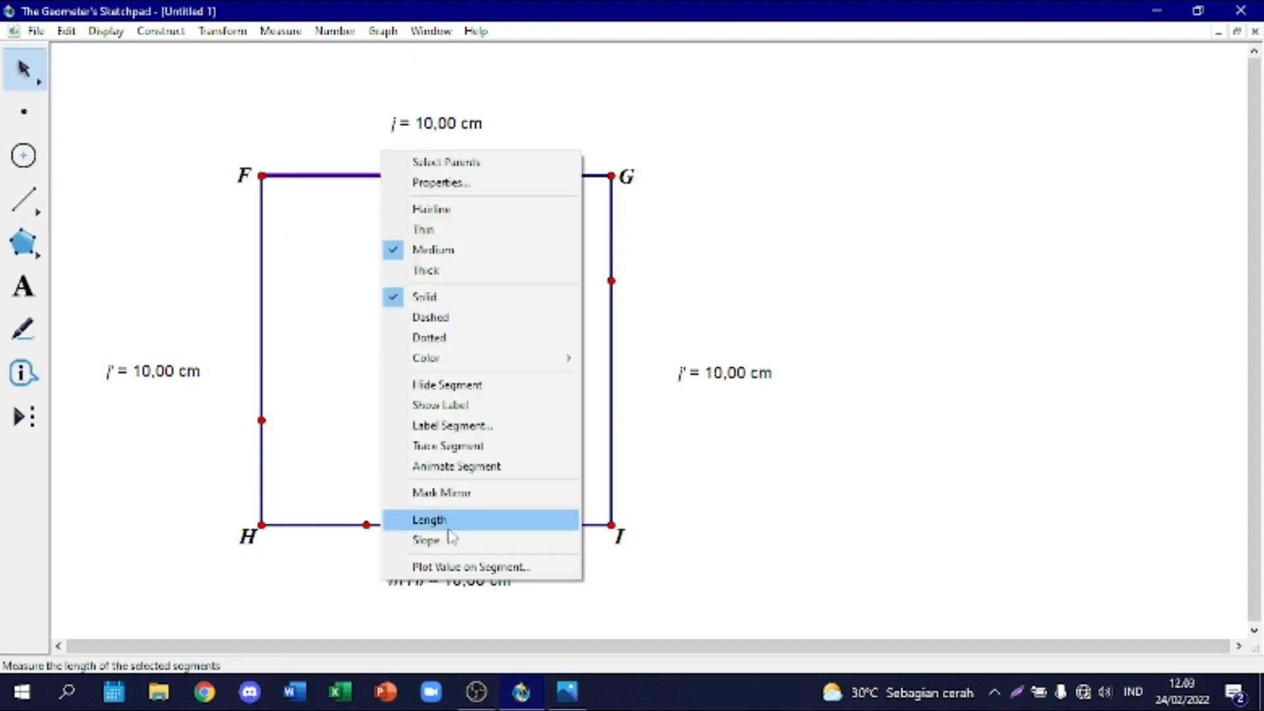
click(443, 522)
drag(434, 613, 388, 148)
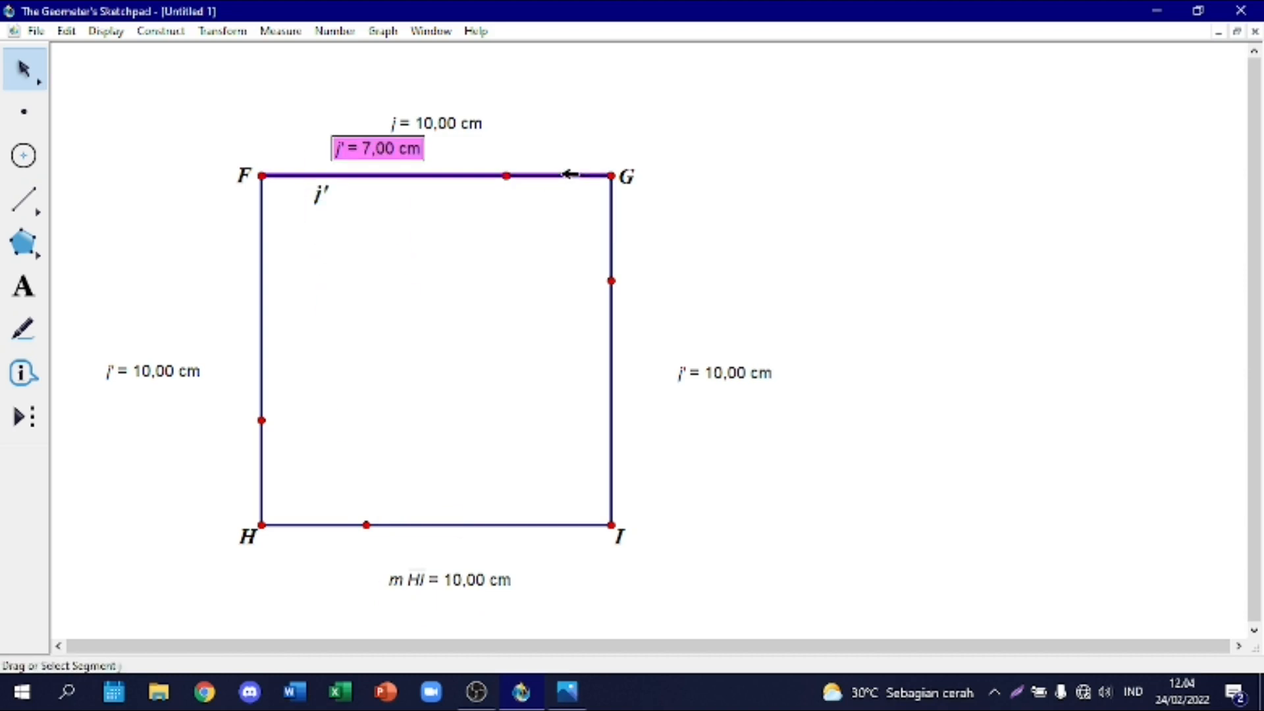
Step: Try to measure the short part of the top side next to G, and delete the resulting length measurement
right_click(567, 175)
click(649, 518)
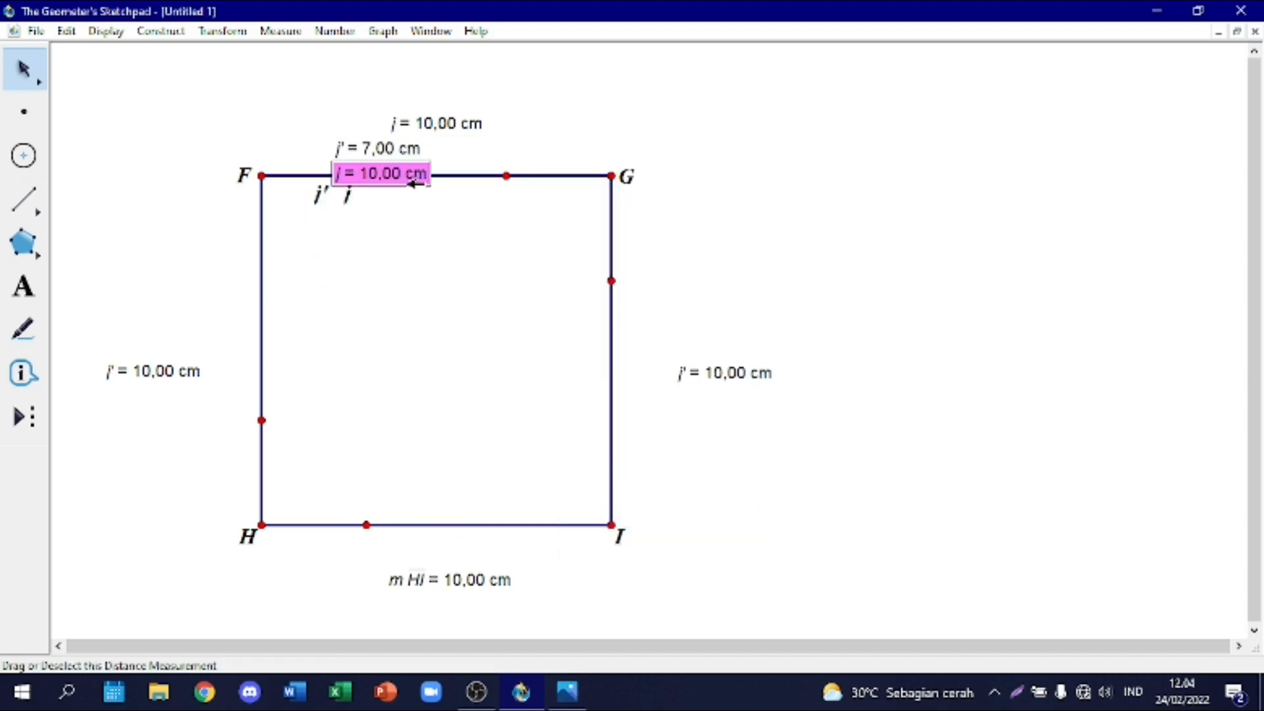
key(Escape)
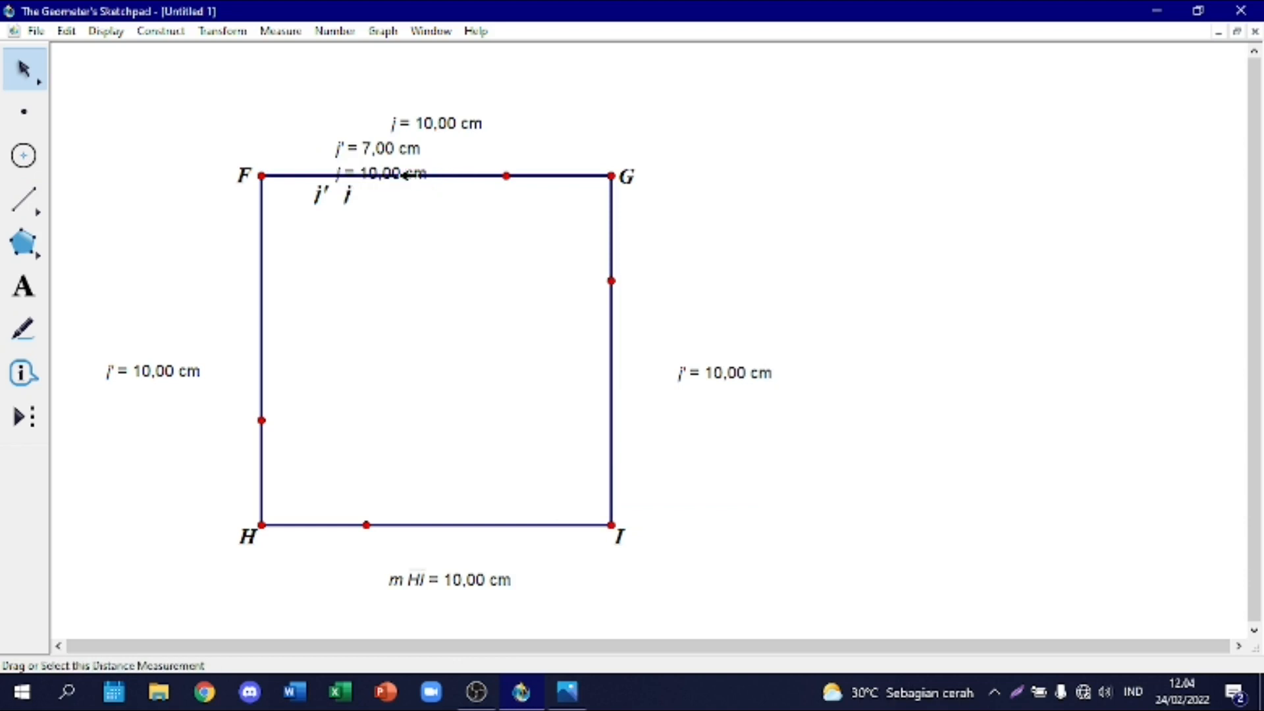
click(411, 168)
key(Delete)
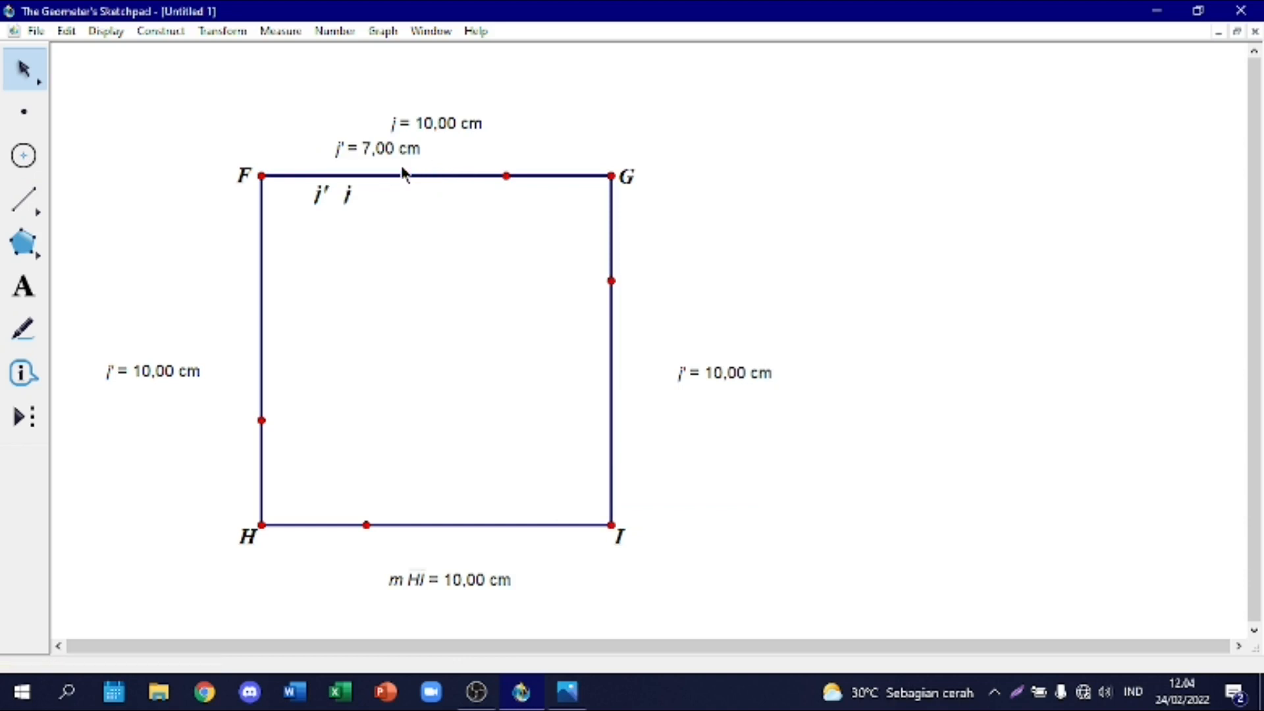
Step: Move the top segment's length measurement closer to its side, and measure the short segment below G, placing the measurement outside the square
click(360, 146)
drag(361, 147, 366, 155)
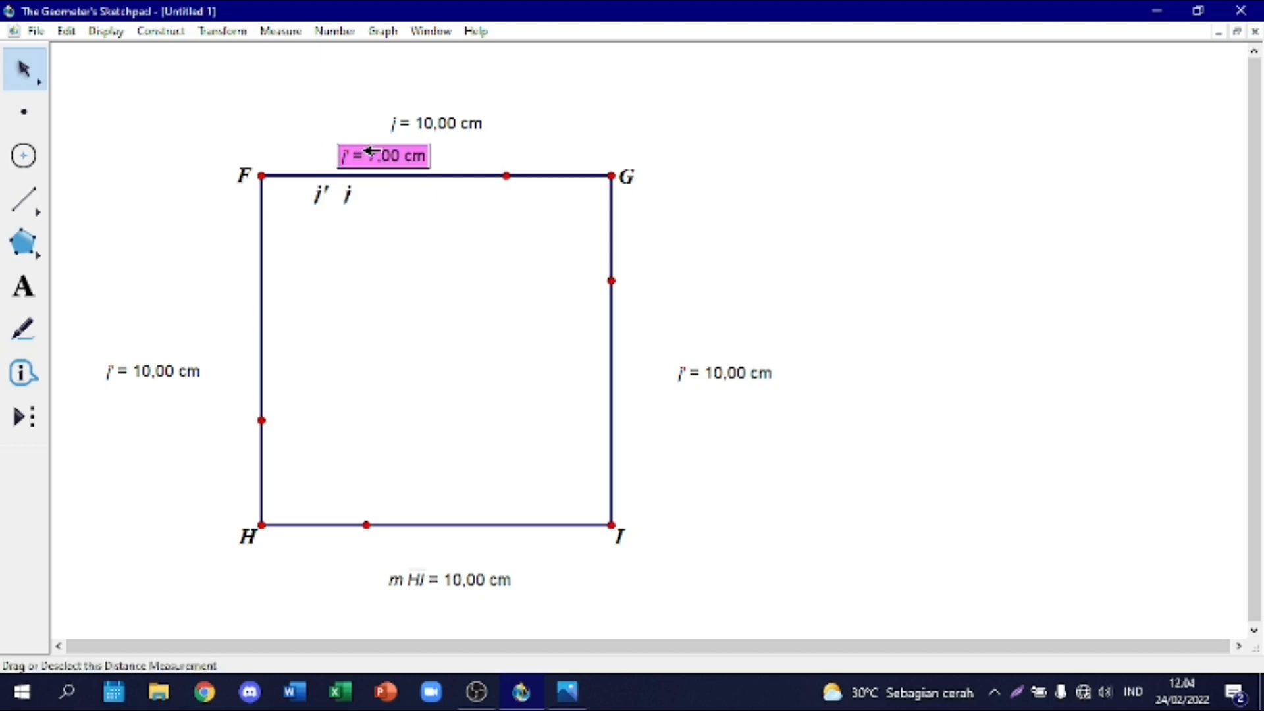
right_click(613, 237)
click(658, 577)
click(468, 273)
click(399, 184)
drag(687, 237, 719, 242)
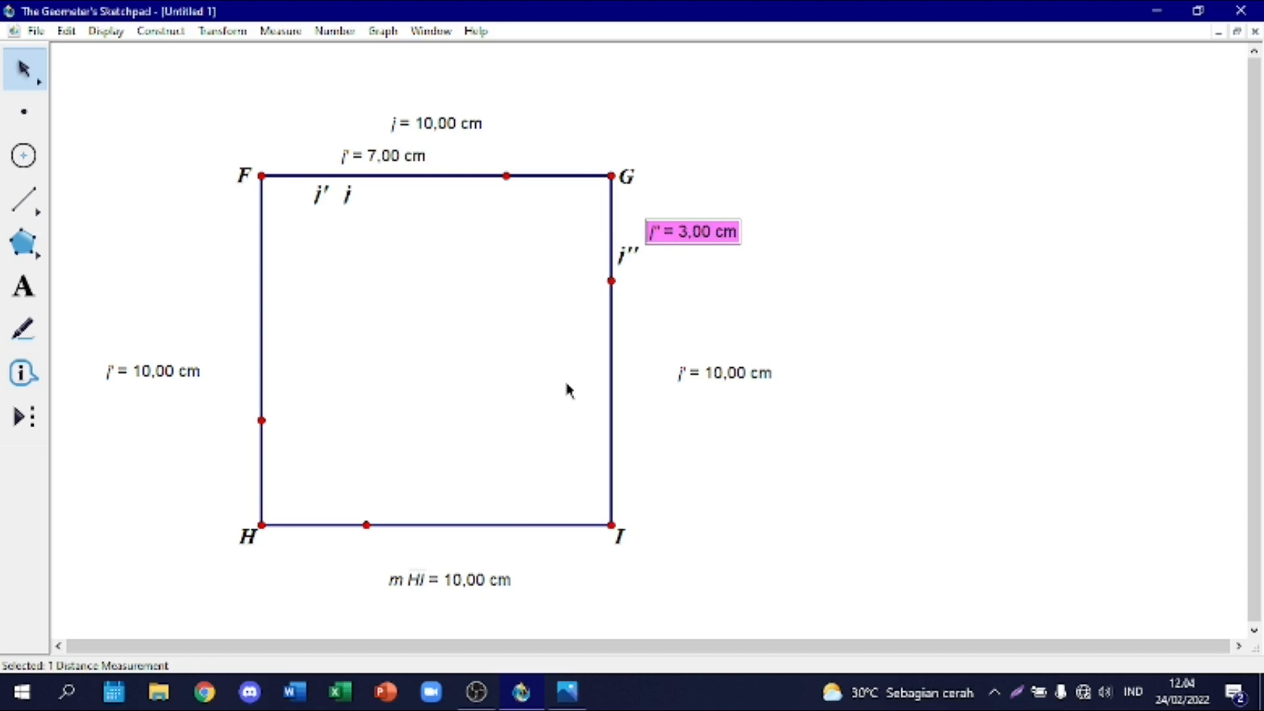
Step: Draw a segment from the division point on FG to the division point on GI, undoing the misplaced attempt
click(24, 199)
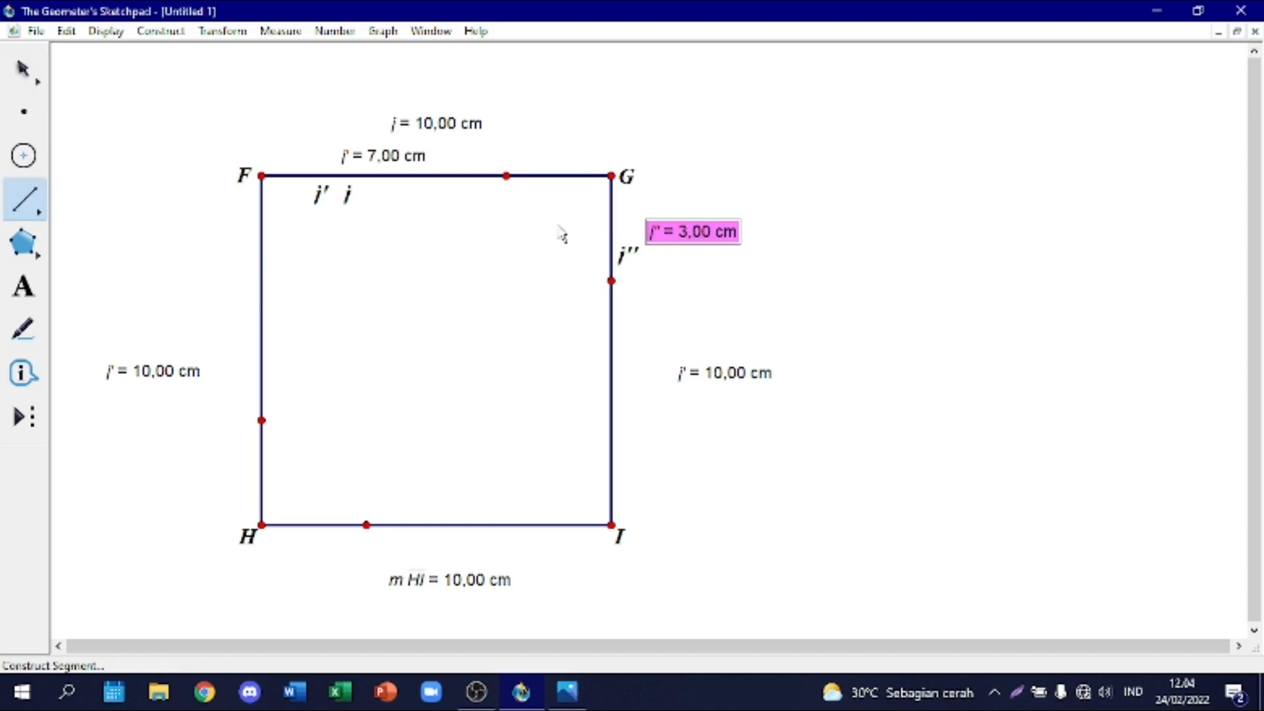
click(514, 177)
click(527, 127)
key(ctrl+z)
click(507, 176)
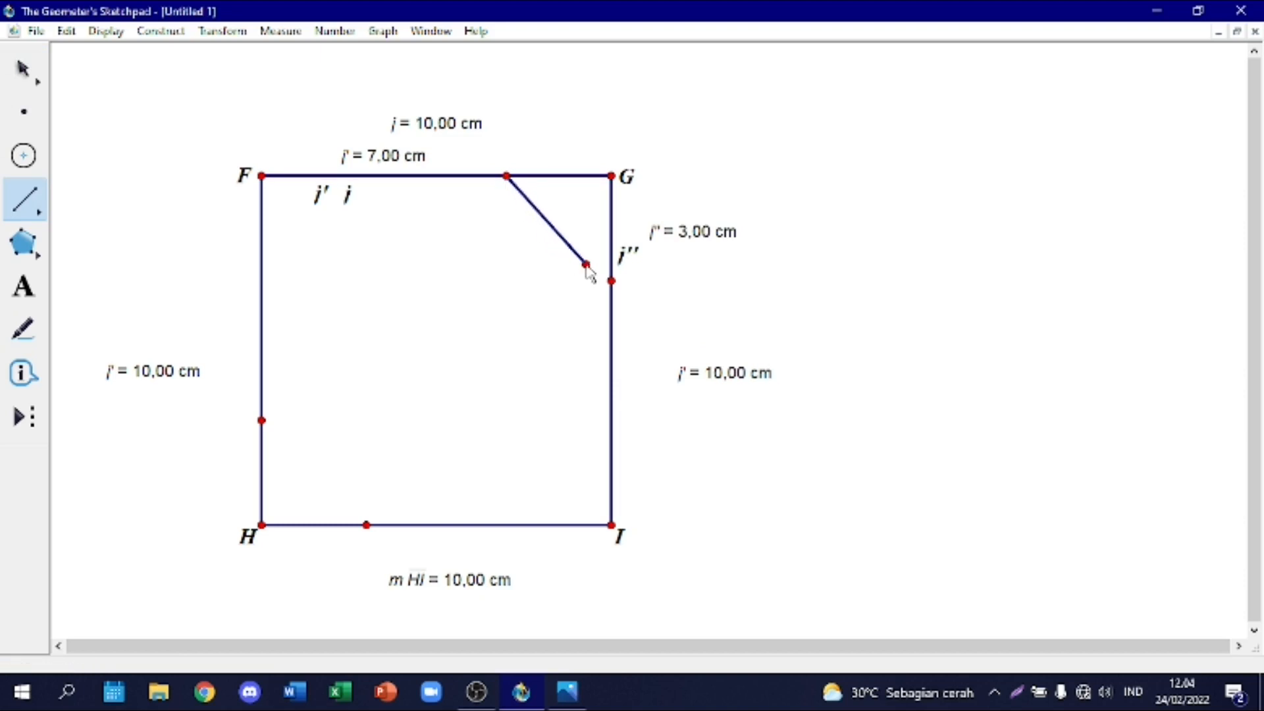
click(612, 281)
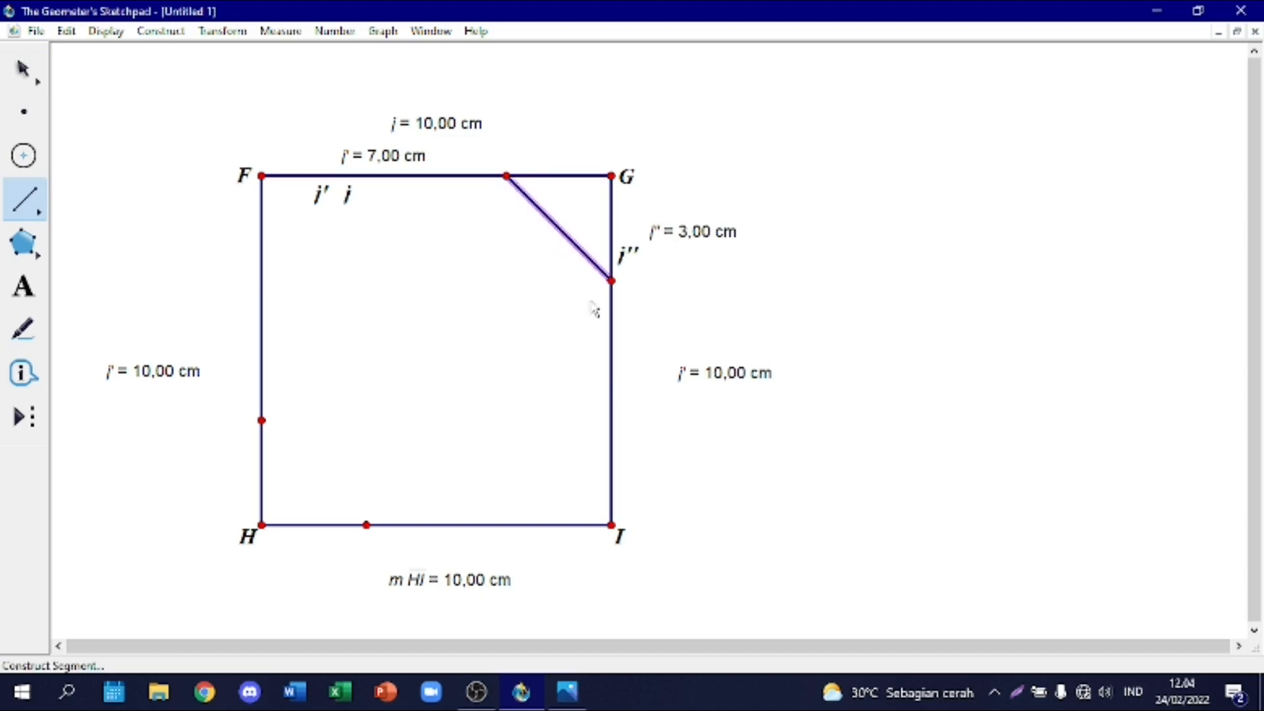
Step: Draw the inner rectangle's remaining three sides through the division points on GI, HI and FH, back to the one on FG
click(611, 281)
click(367, 525)
click(367, 525)
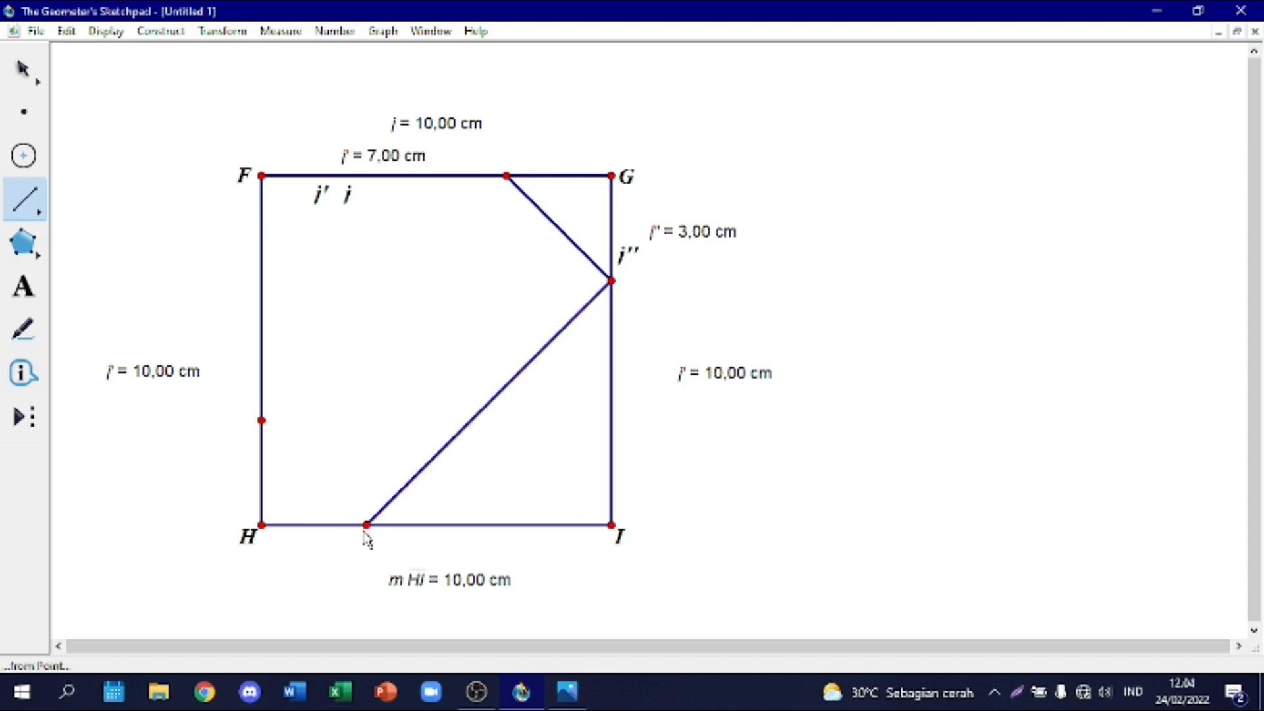
click(366, 525)
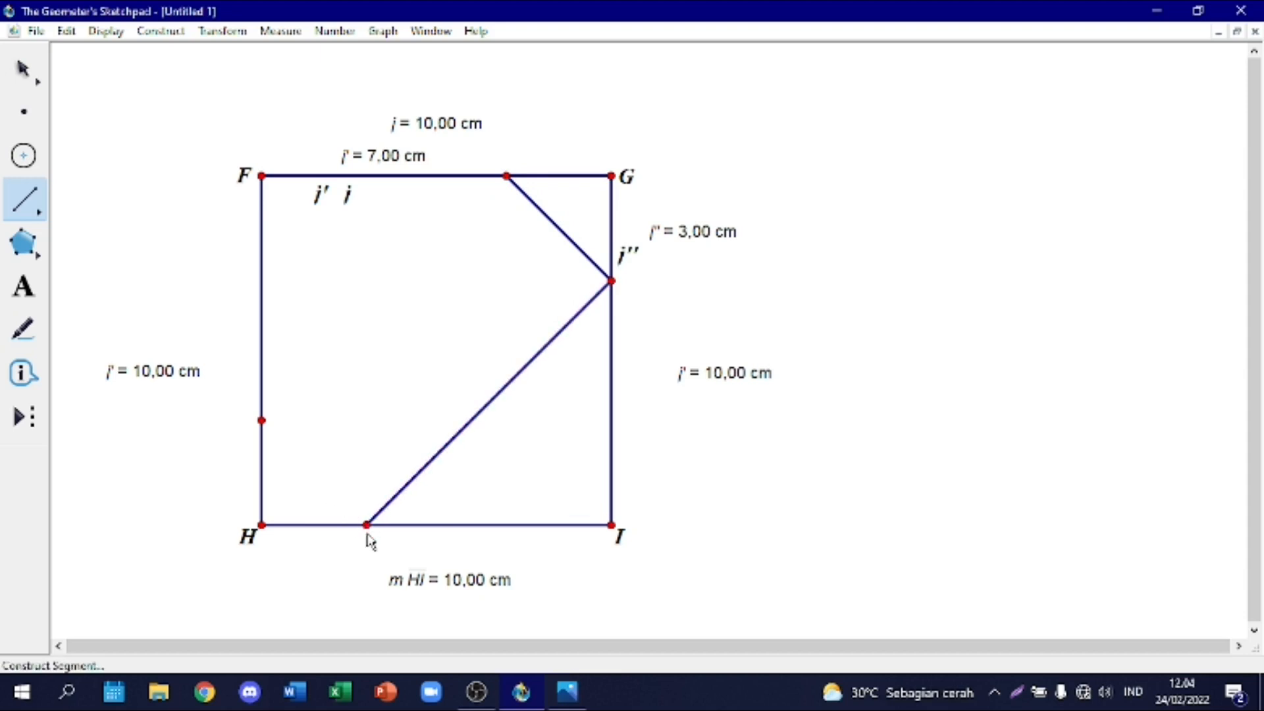
click(367, 525)
click(262, 420)
click(262, 420)
click(506, 175)
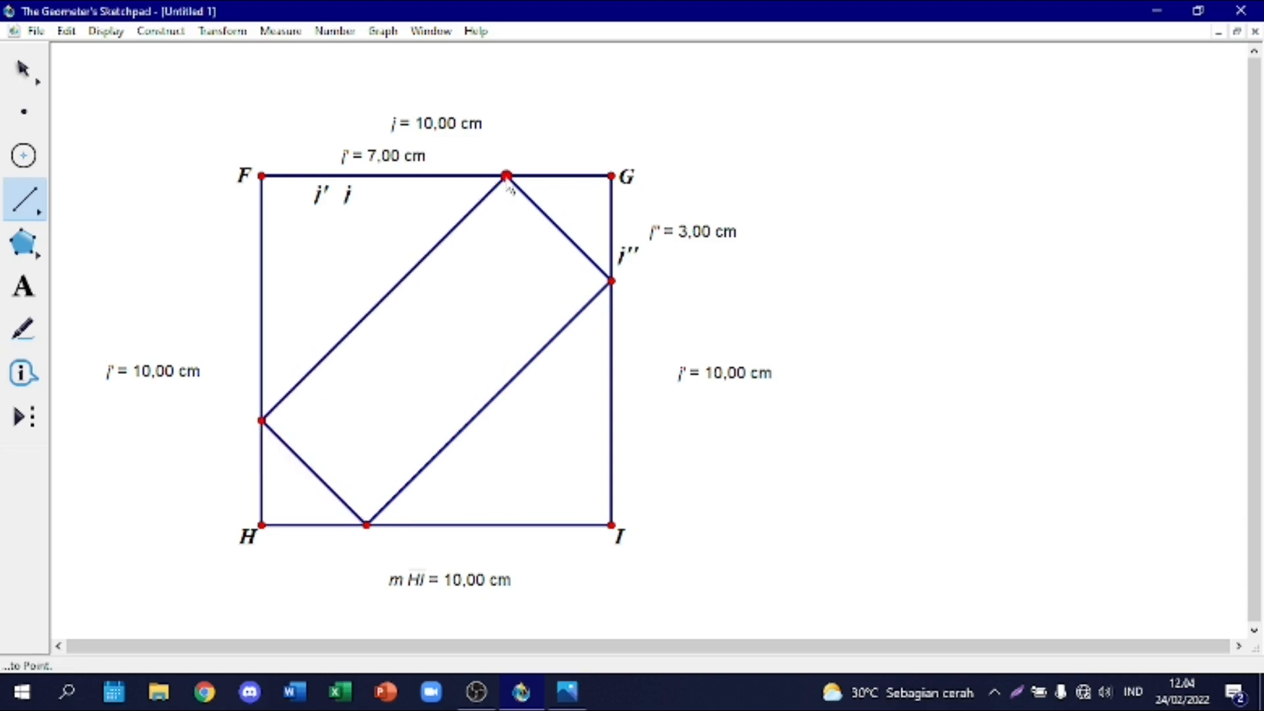
click(23, 67)
Step: Switch to the Photos image of Problem 4, compare it side by side with the construction, and return to the full-size sketch
click(567, 691)
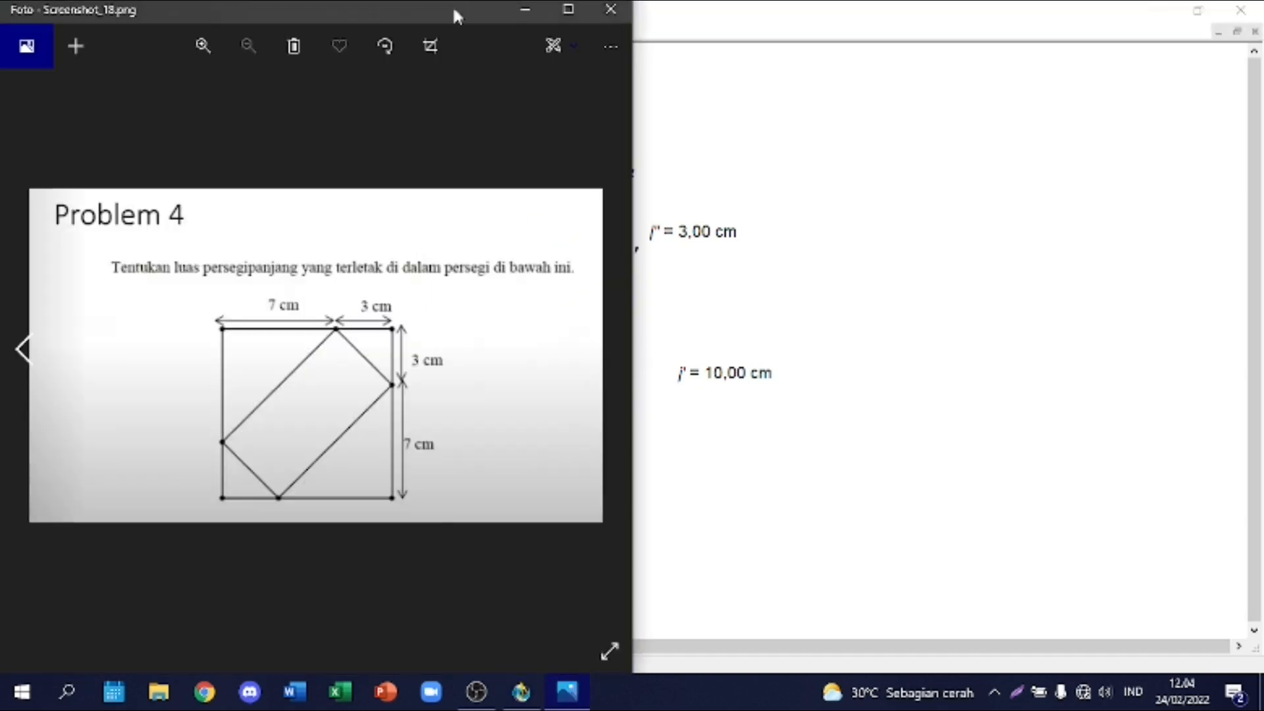
drag(452, 5, 1261, 8)
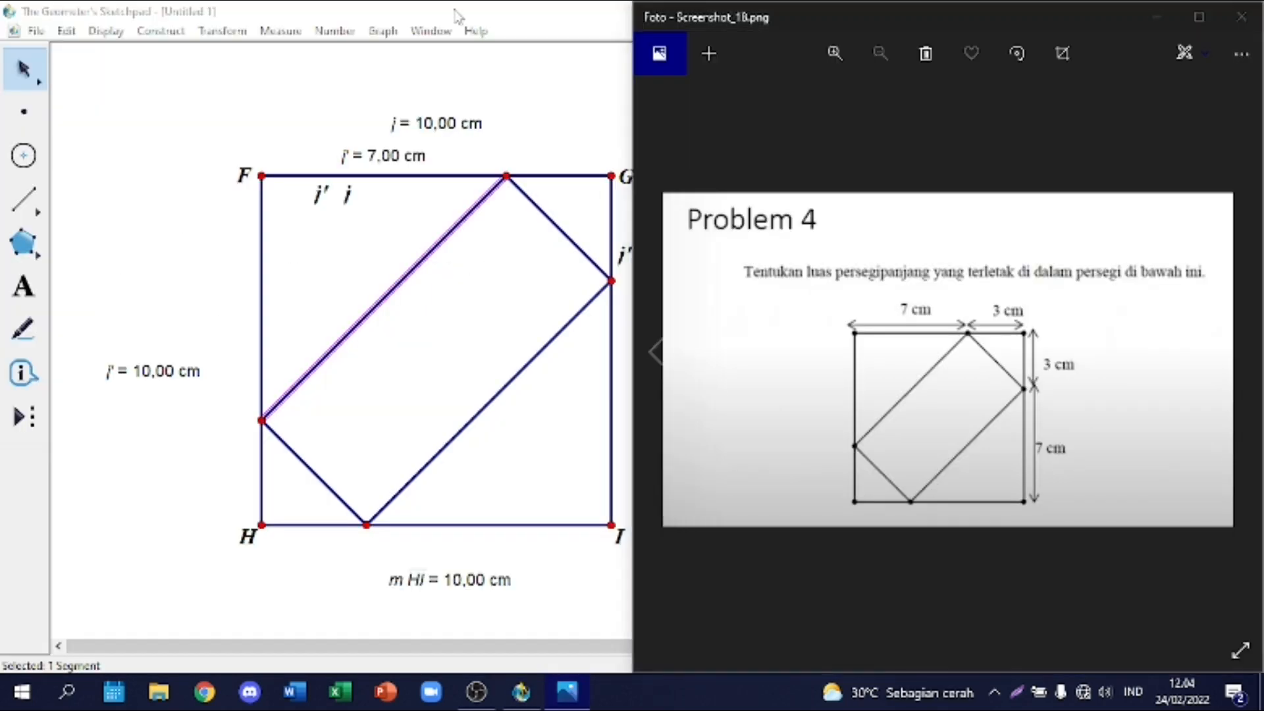
click(367, 118)
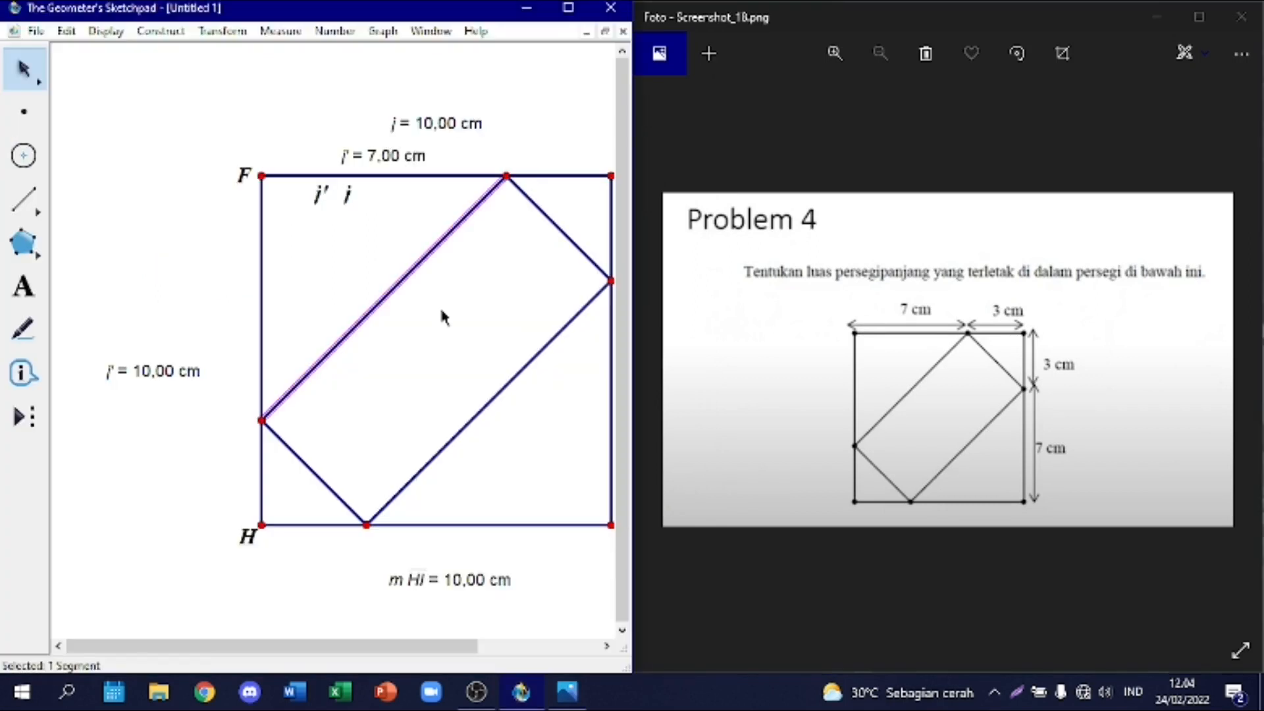
drag(402, 652, 460, 655)
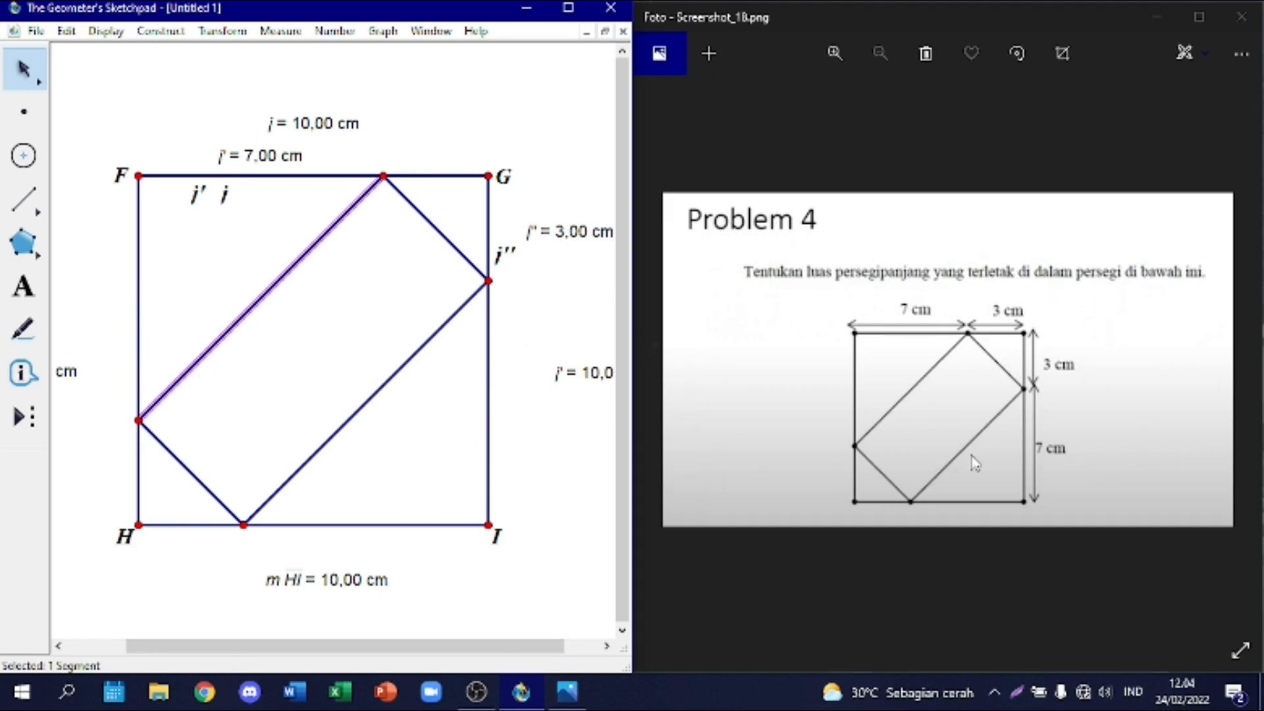
click(562, 90)
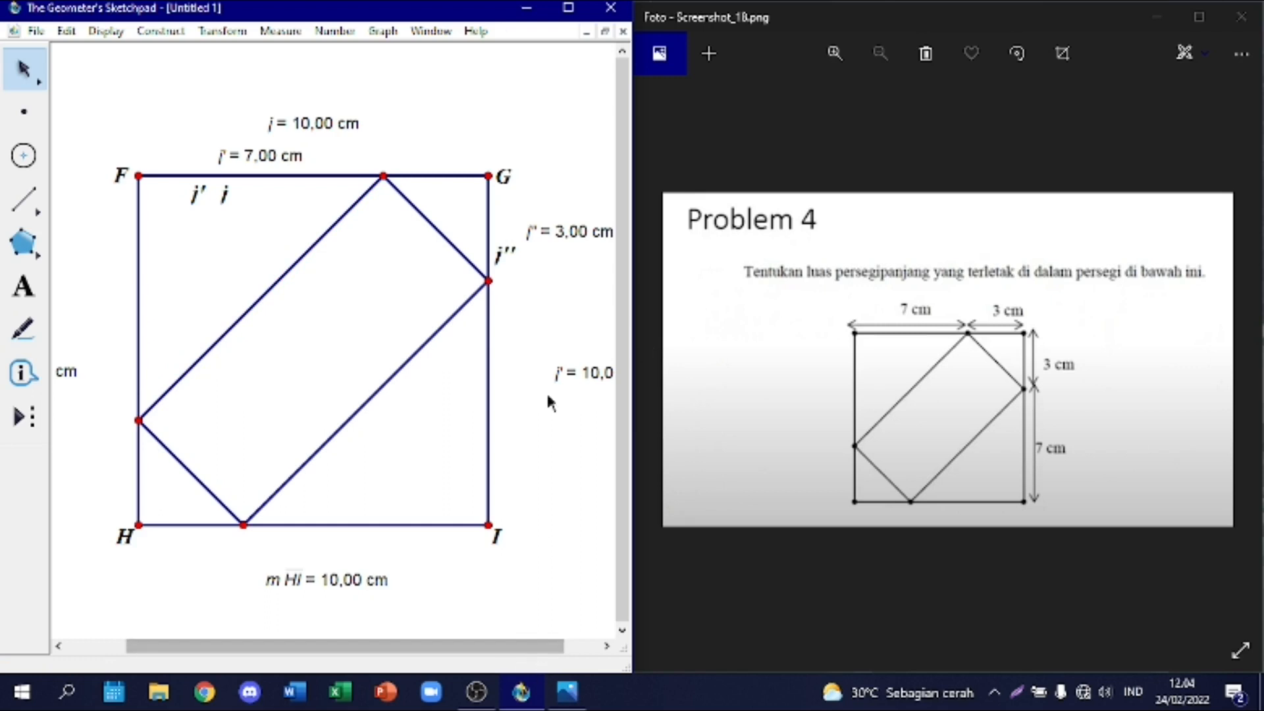
click(568, 8)
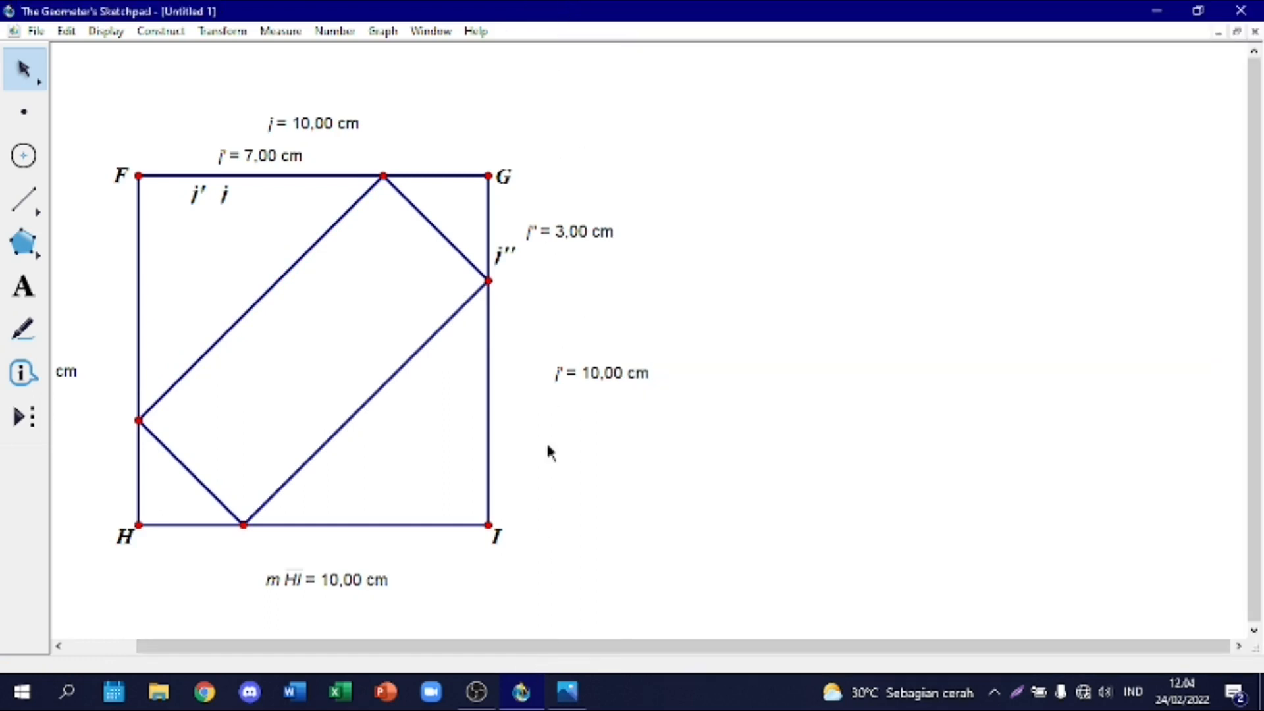
drag(512, 647, 344, 646)
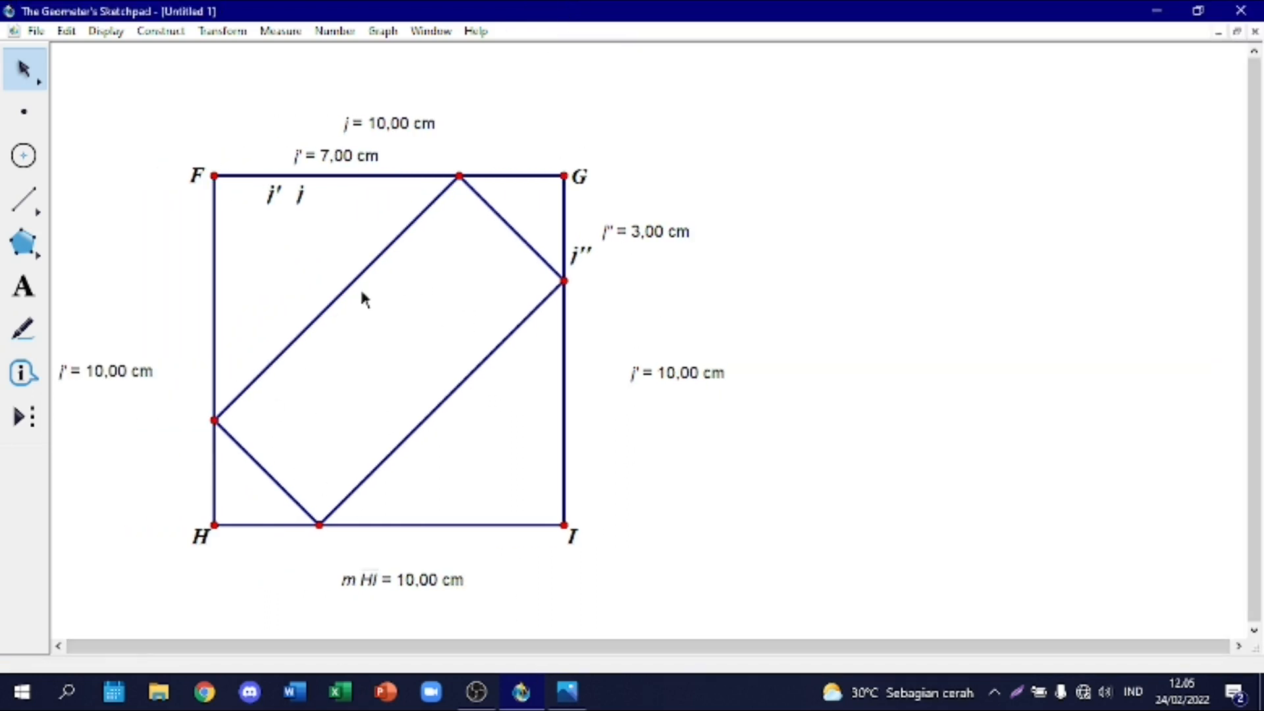
Step: Construct a filled polygon over the inner rectangle through the four division points on FG, GI, HI and FH
click(39, 251)
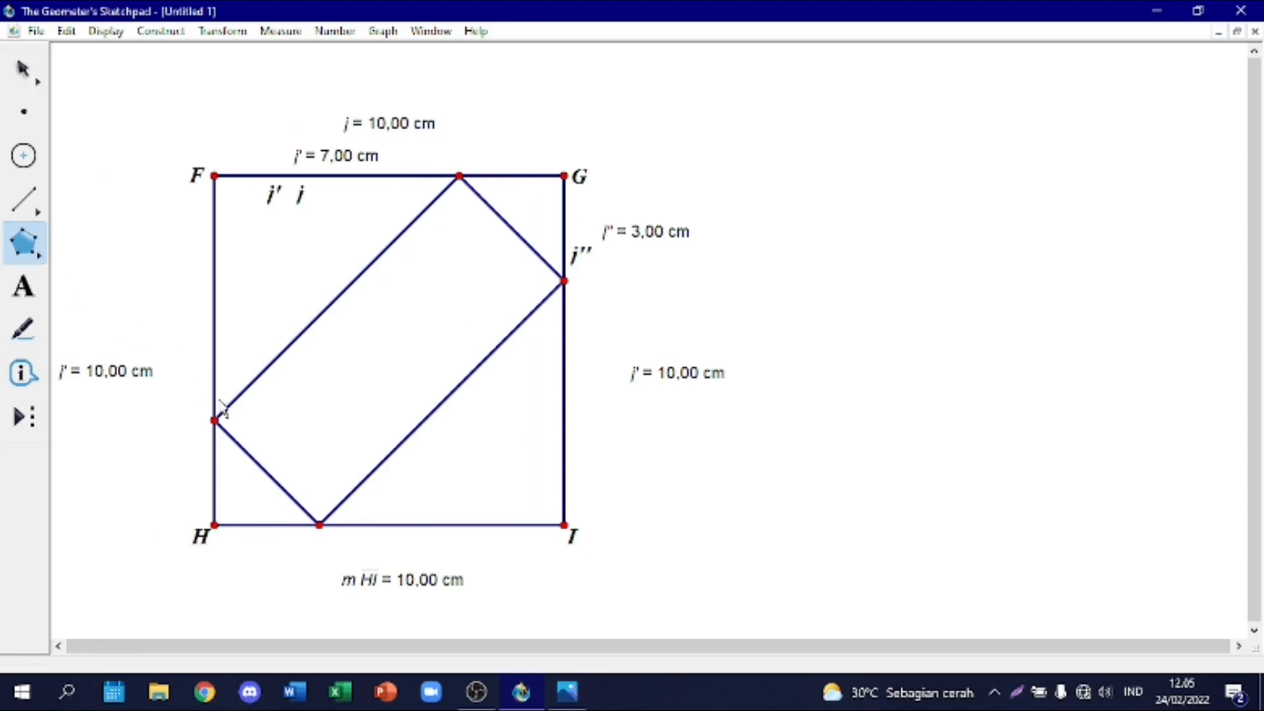
click(459, 176)
click(565, 282)
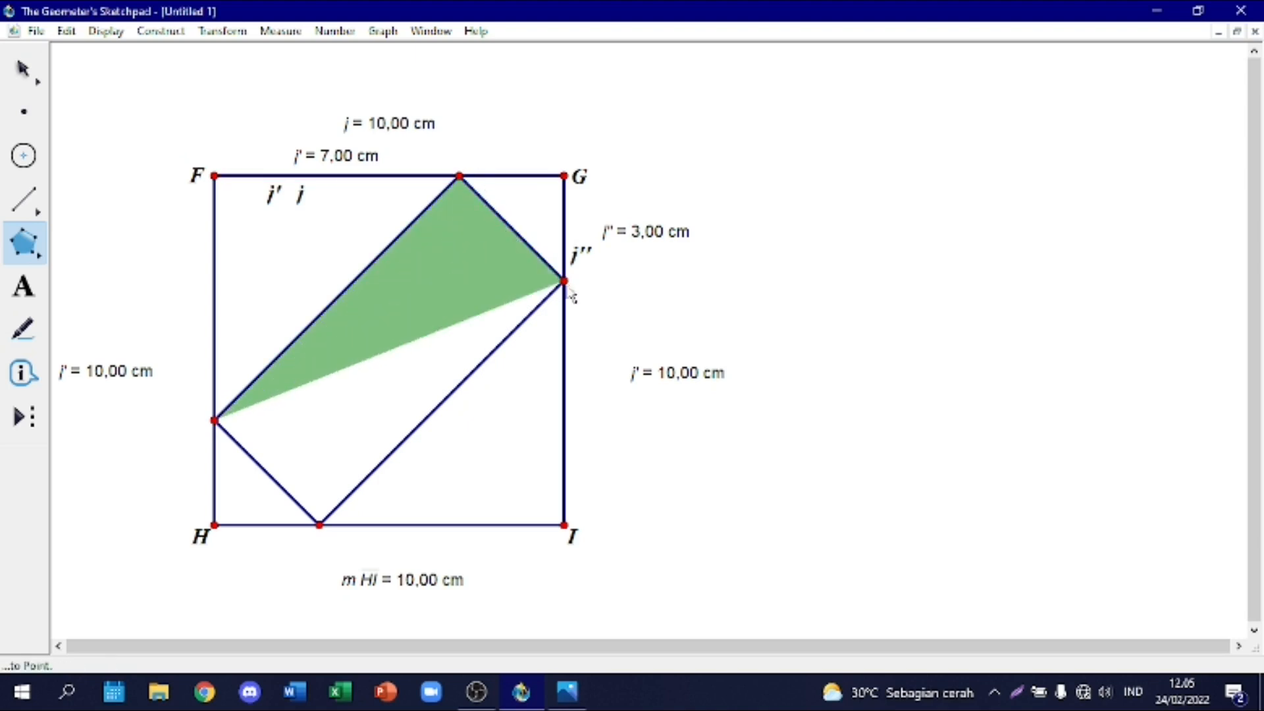
click(318, 527)
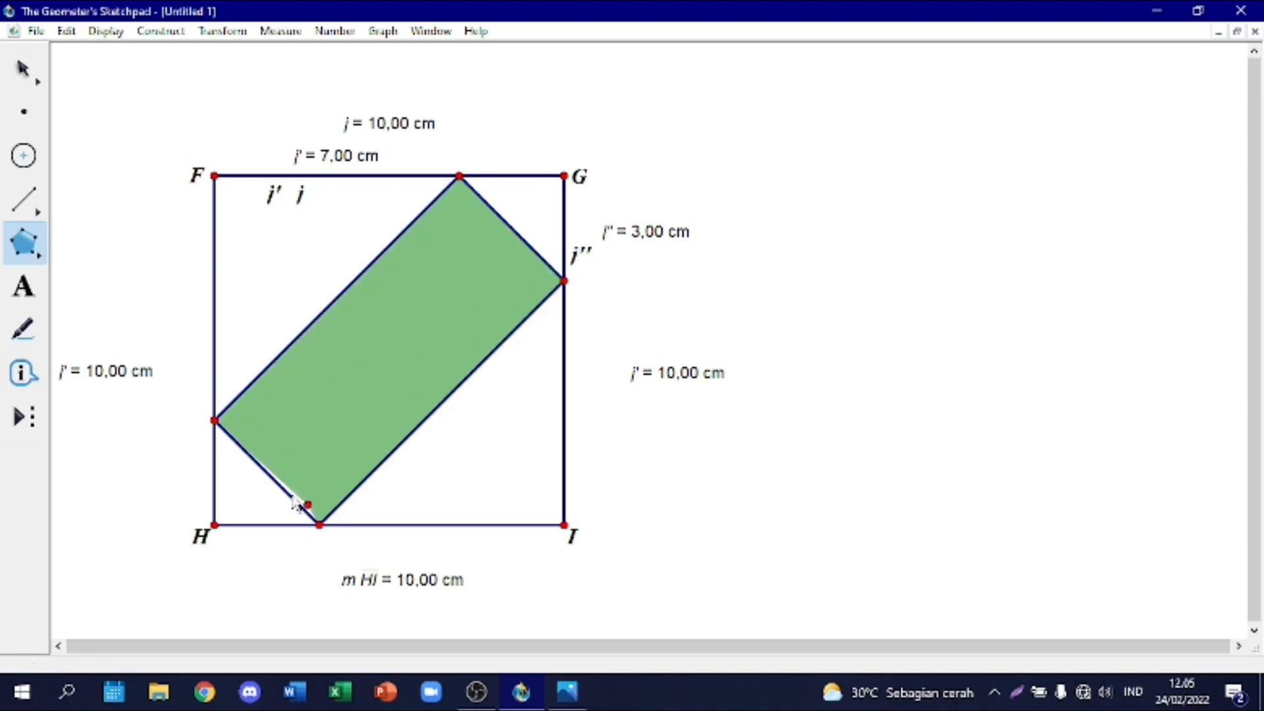
click(221, 432)
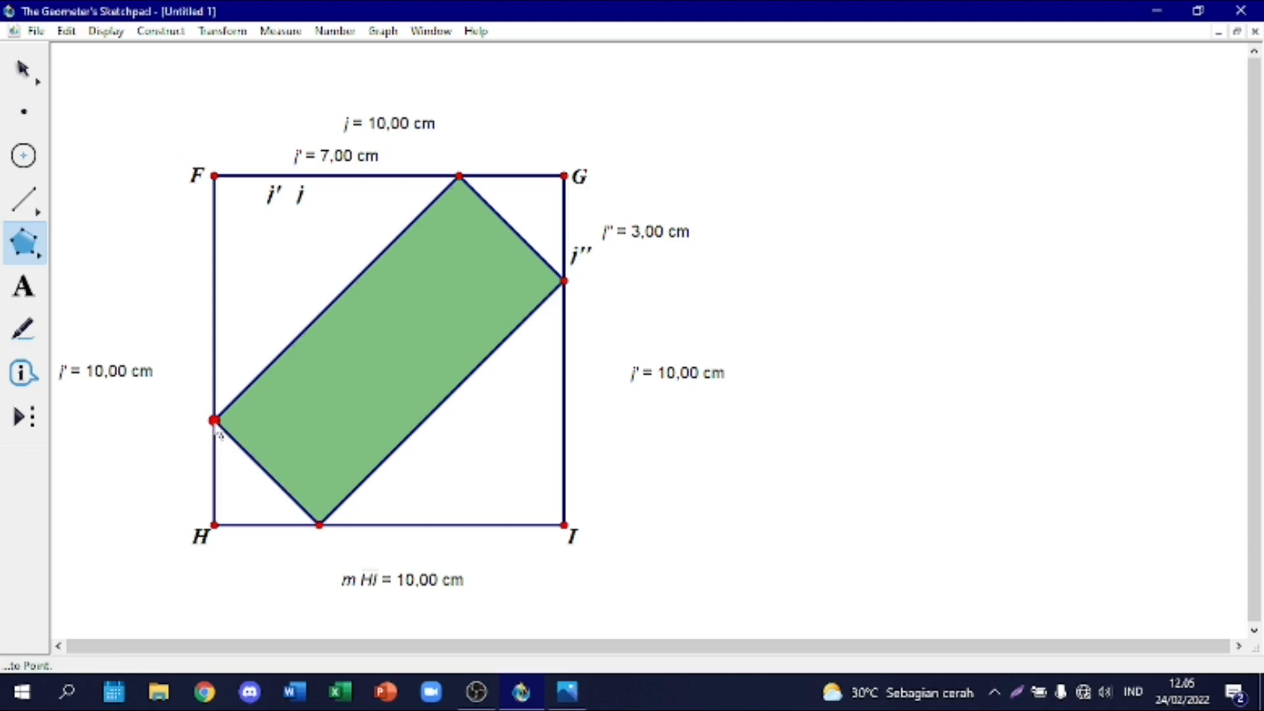
Step: Measure the area of the filled inner rectangle and place the measurement outside the square, beside side GI
click(27, 70)
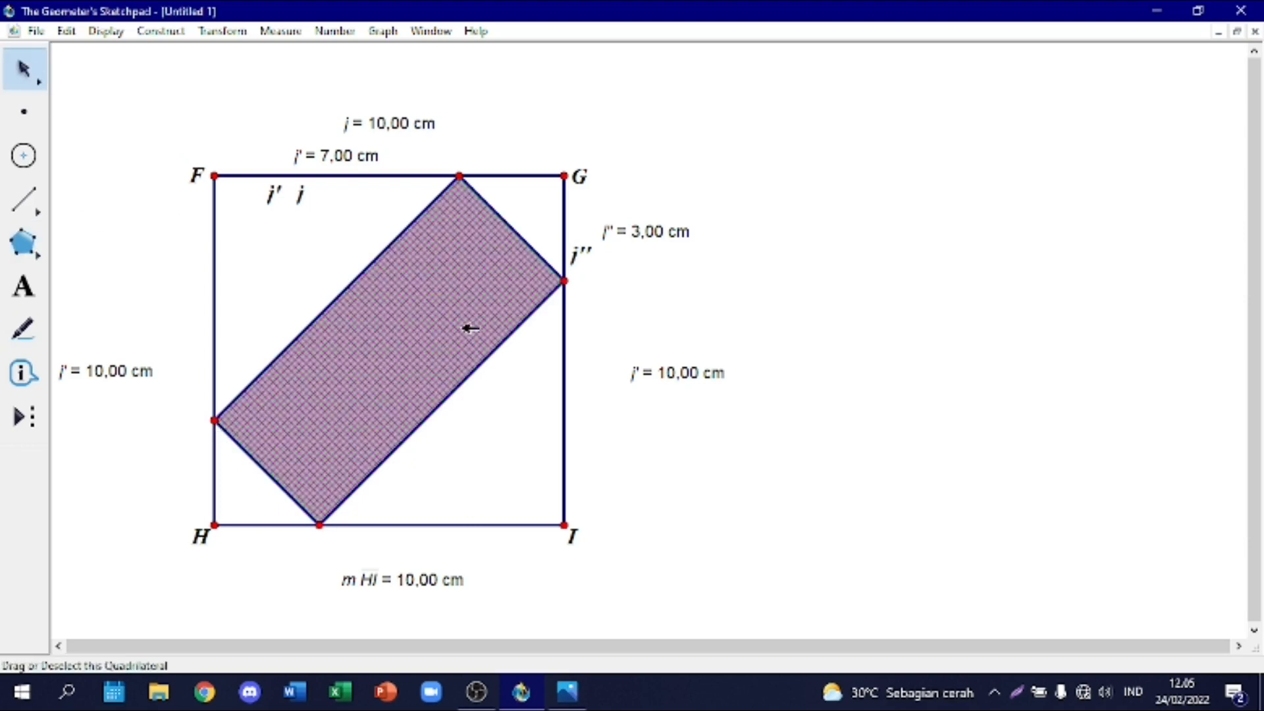
right_click(383, 331)
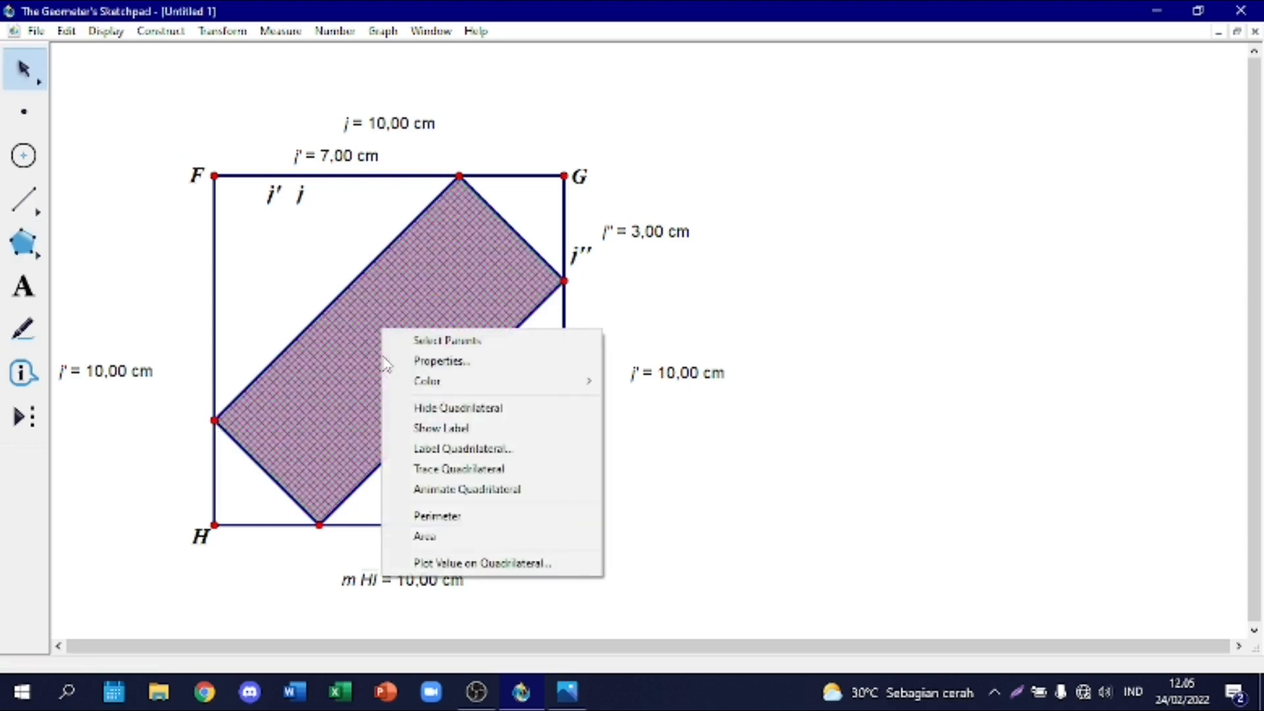
click(437, 535)
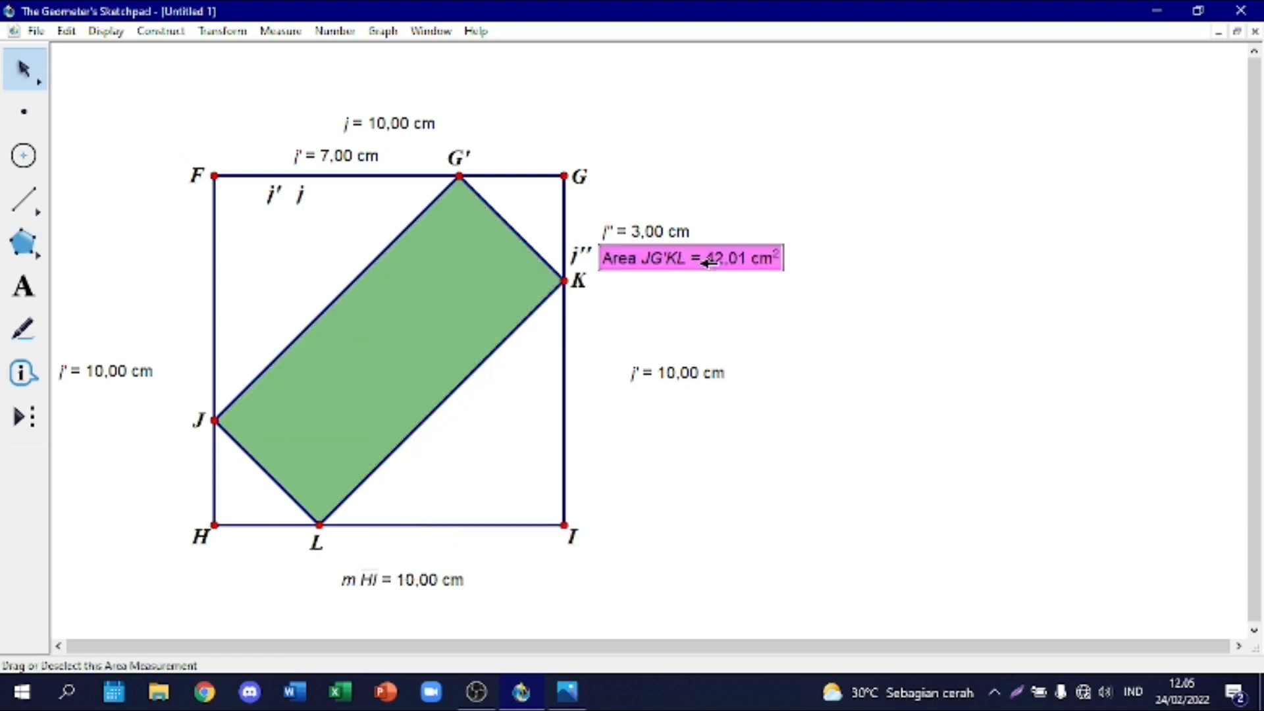
drag(705, 257, 823, 288)
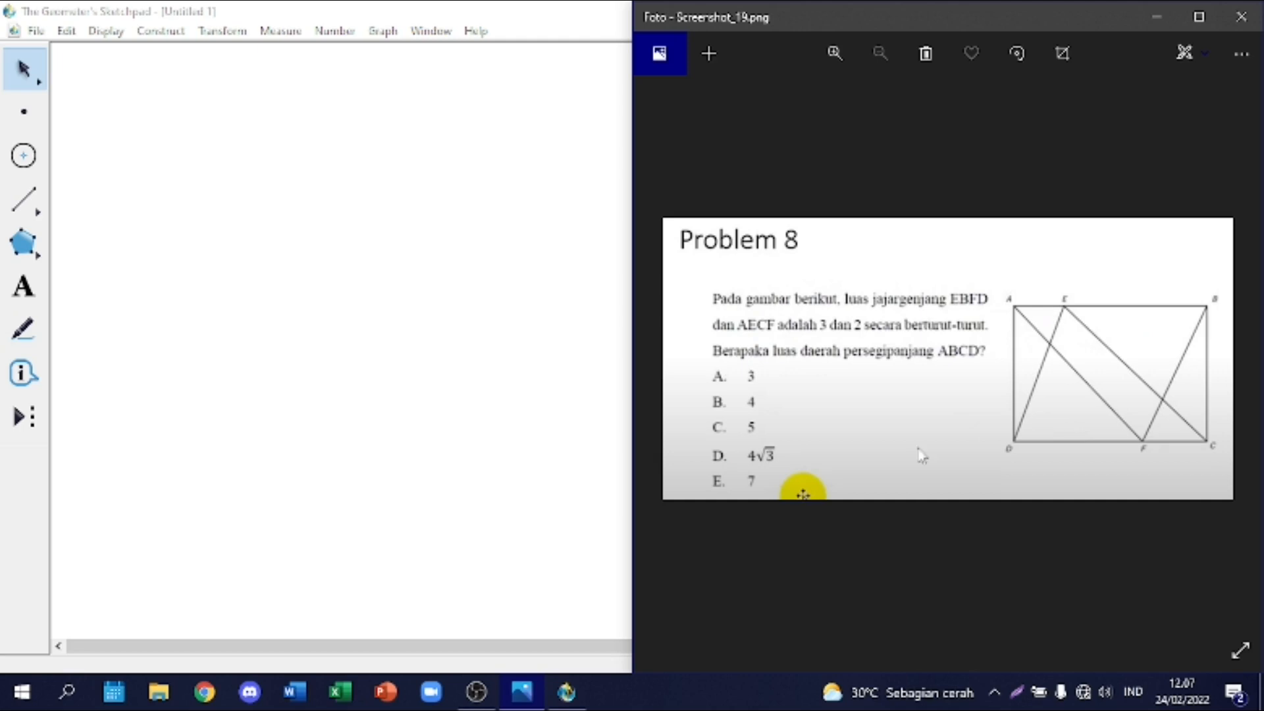
Step: In the blank full-size sketch, draw a horizontal segment about 6,77 cm long and measure its length
click(284, 418)
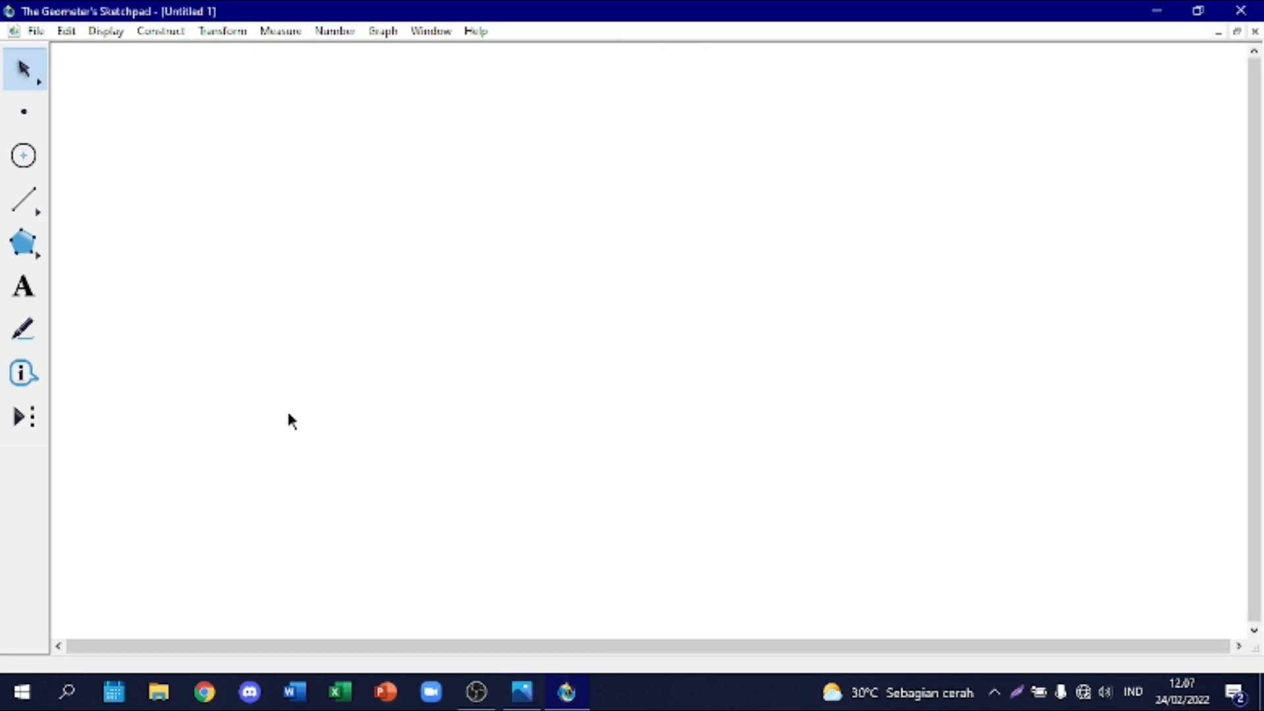
click(24, 199)
drag(229, 163, 471, 170)
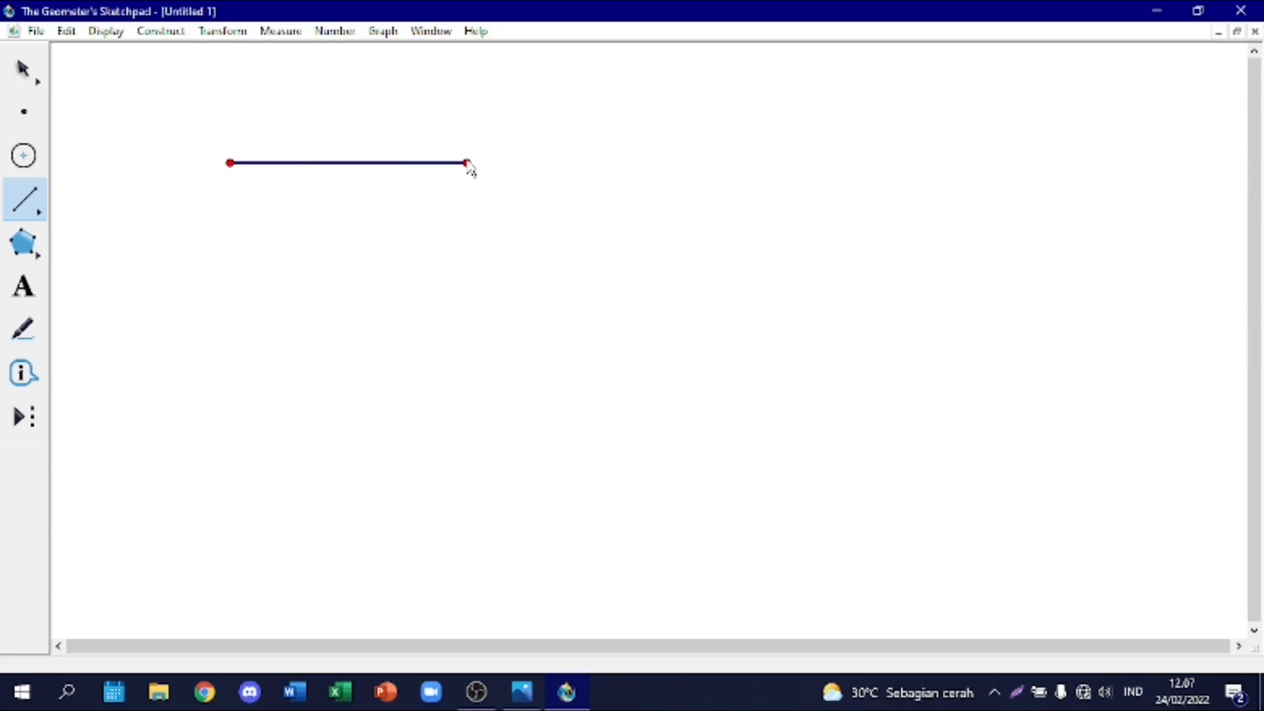
right_click(389, 165)
click(436, 506)
click(461, 508)
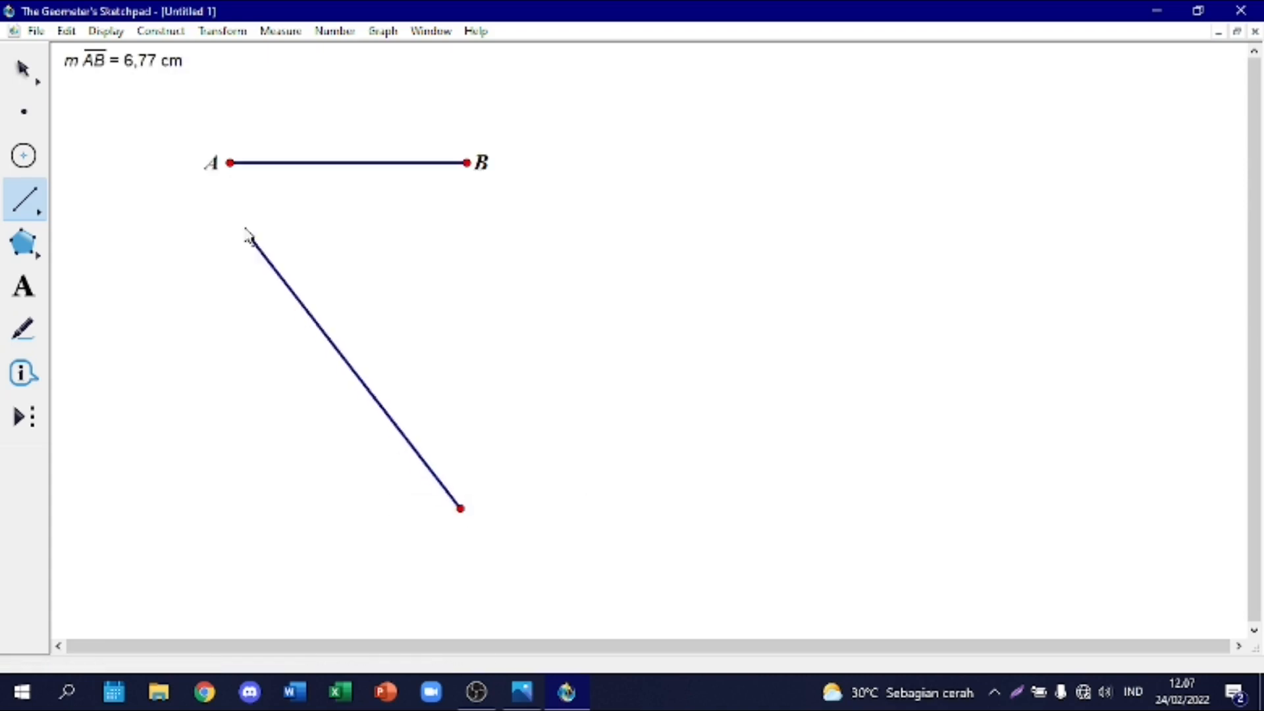
Step: Shorten segment AB to 5,00 cm by moving point B, and place its length measurement above the segment
click(18, 64)
drag(467, 164, 464, 163)
key(Left)
key(Left)
key(Left)
key(Left)
key(Left)
key(Left)
key(Left)
key(Left)
key(Left)
key(Left)
key(Left)
key(Left)
key(Left)
key(Left)
key(Left)
key(Left)
key(Left)
key(Left)
key(Left)
key(Left)
key(Left)
key(Left)
key(Left)
key(Left)
key(Left)
key(Left)
key(Left)
key(Left)
key(Left)
key(Left)
key(Left)
key(Left)
key(Left)
key(Left)
key(Left)
key(Left)
key(Left)
key(Left)
key(Left)
key(Left)
key(Left)
key(Left)
key(Left)
key(Left)
key(Left)
click(432, 202)
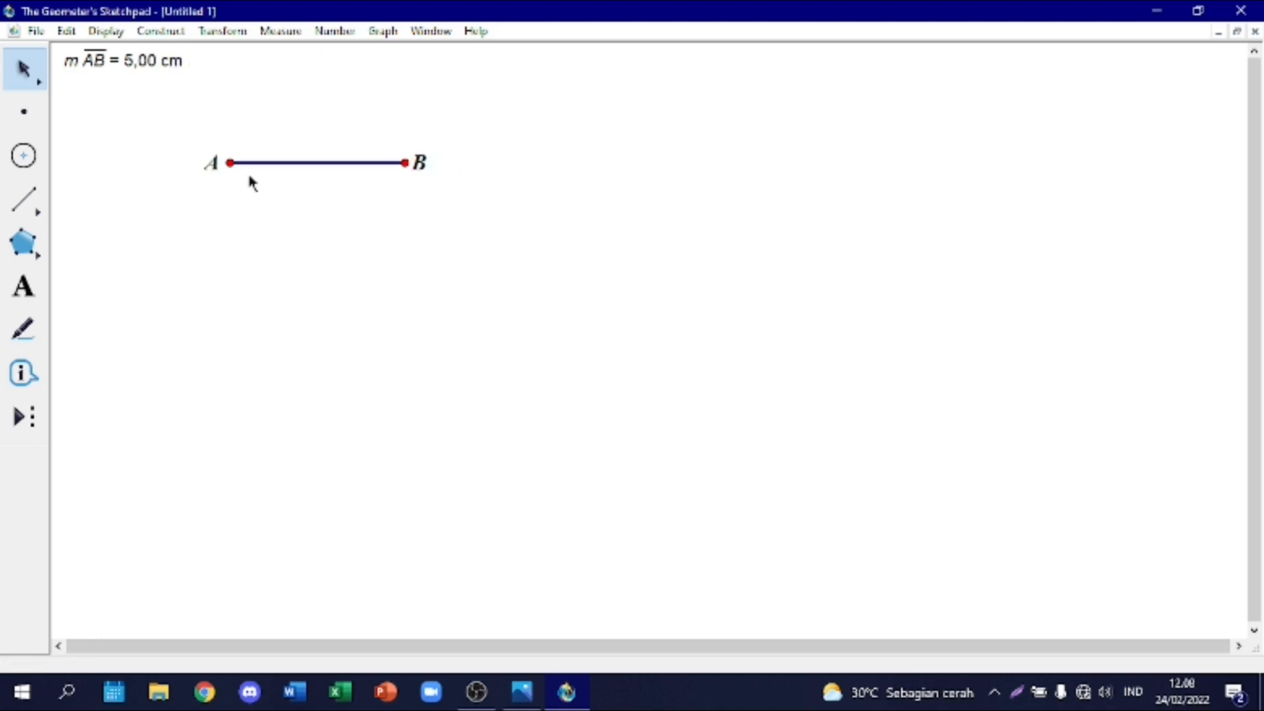
drag(139, 66, 341, 127)
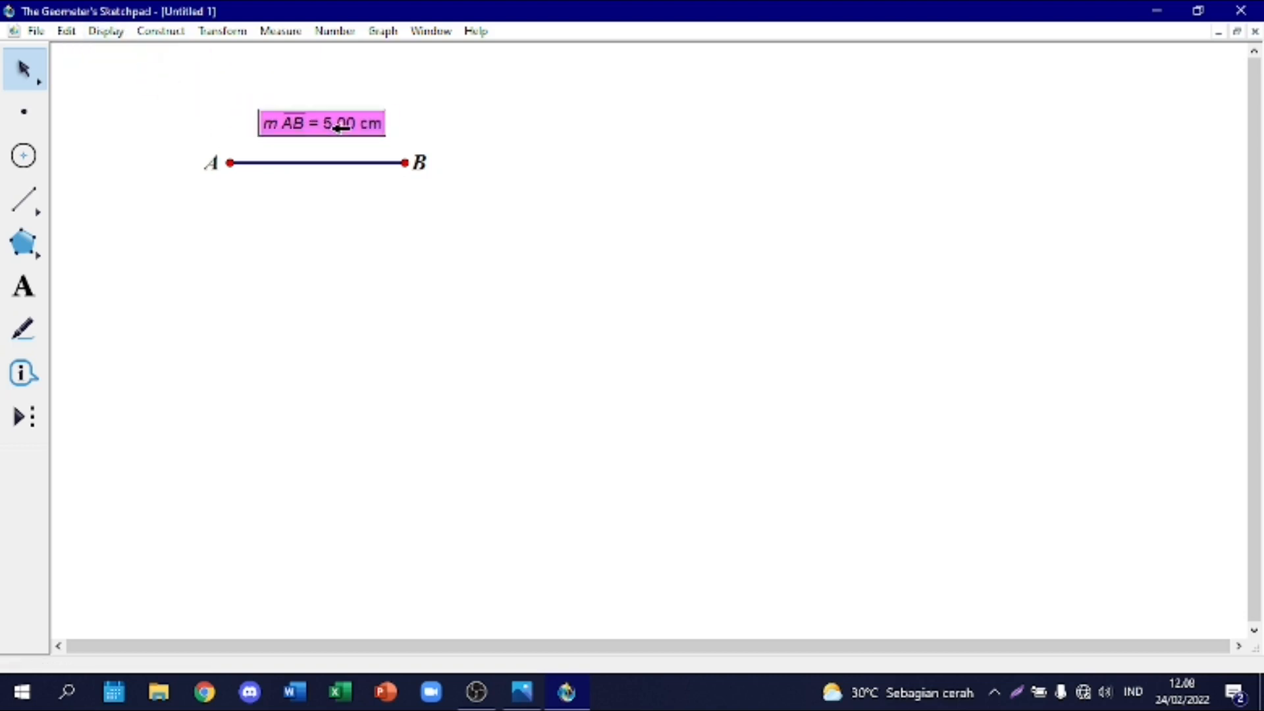
click(310, 249)
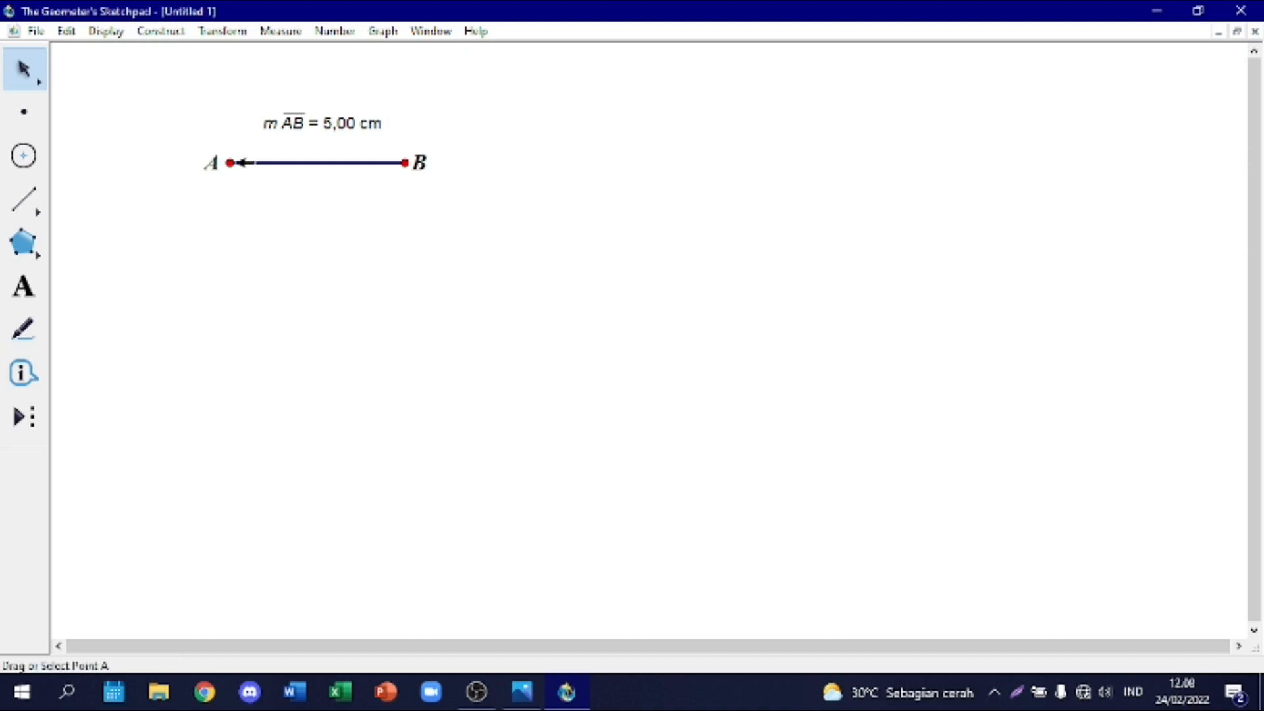
Step: Check the Problem 8 figure in Photos, return to the sketch and rotate segment AB by 90 degrees about point B
click(524, 692)
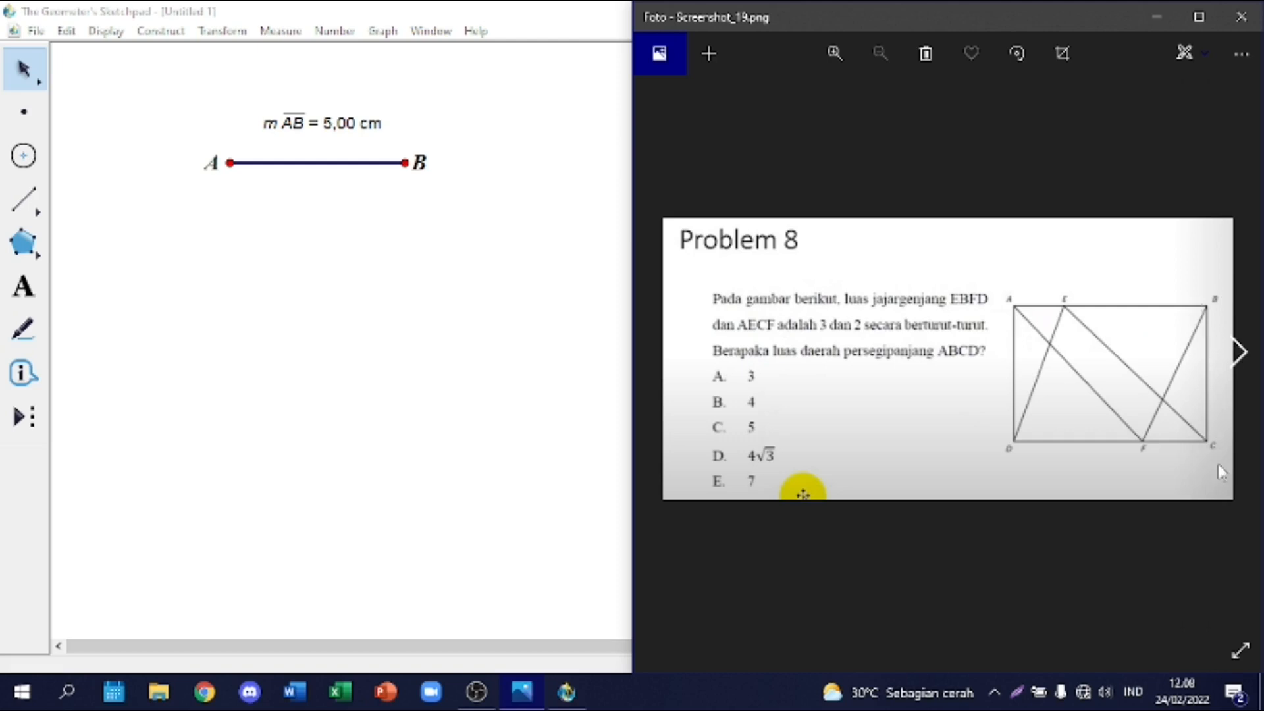
click(409, 331)
click(301, 163)
right_click(300, 163)
click(222, 31)
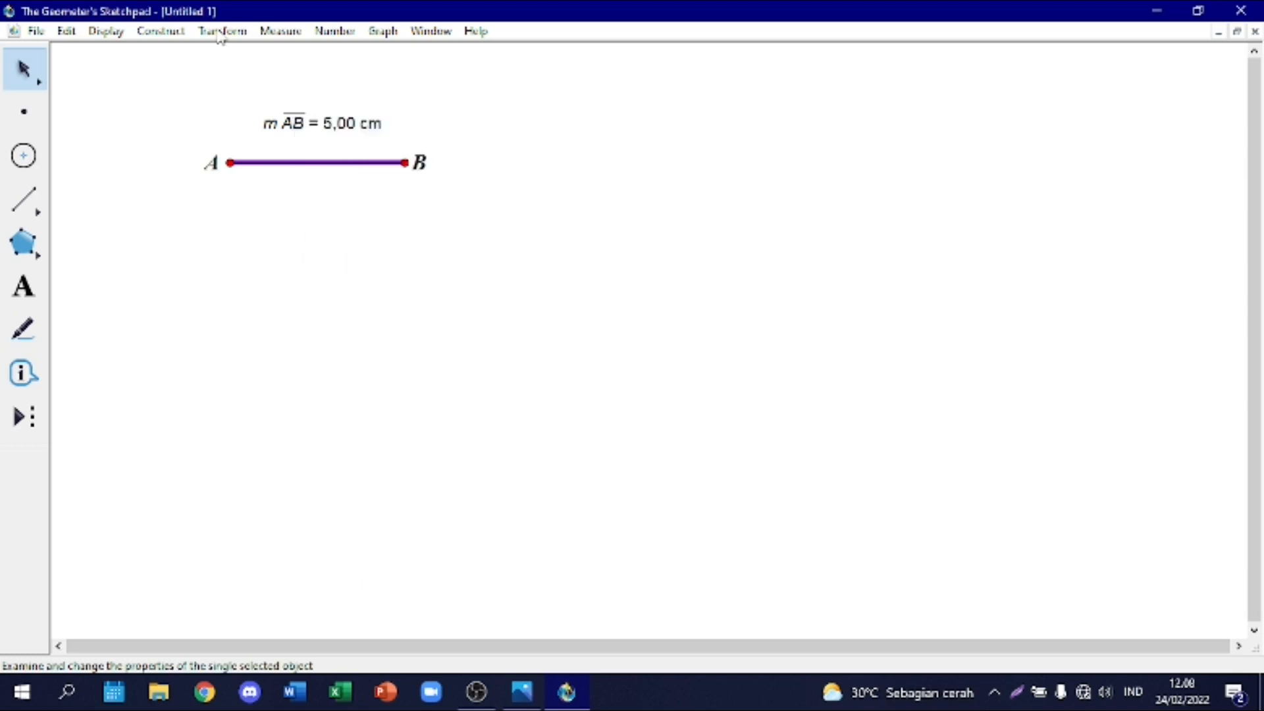
click(222, 31)
click(283, 202)
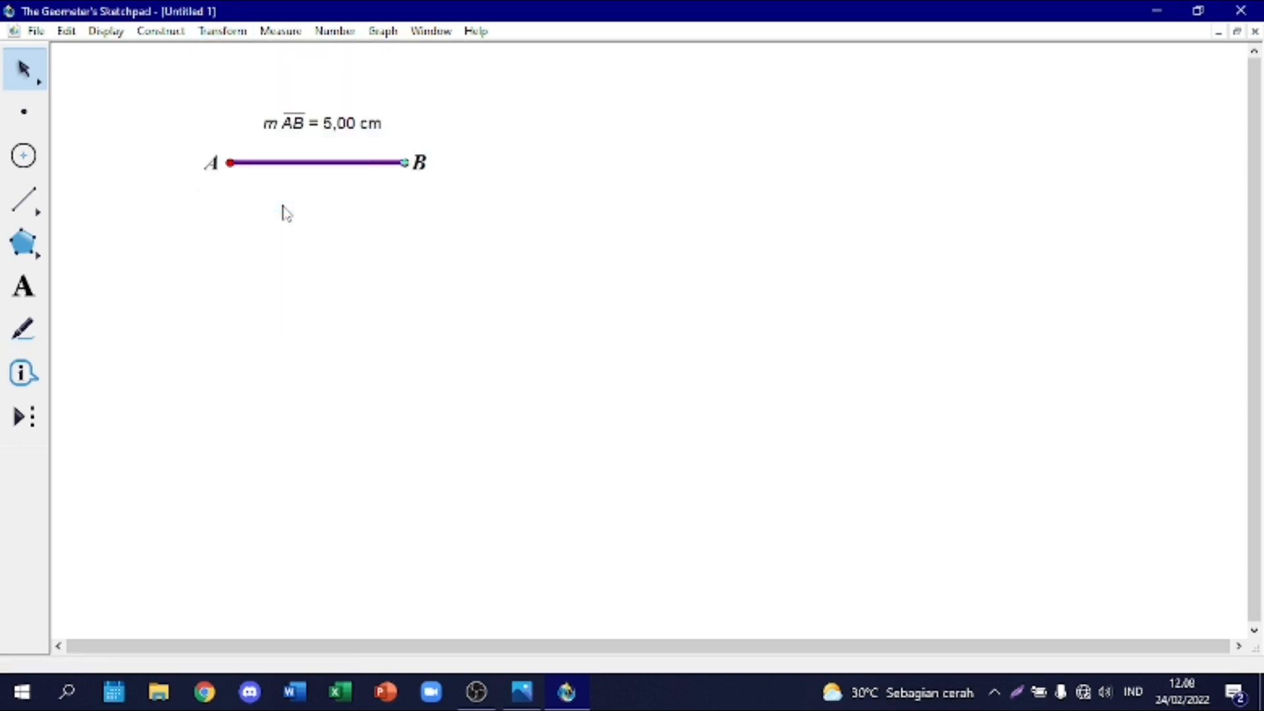
click(700, 333)
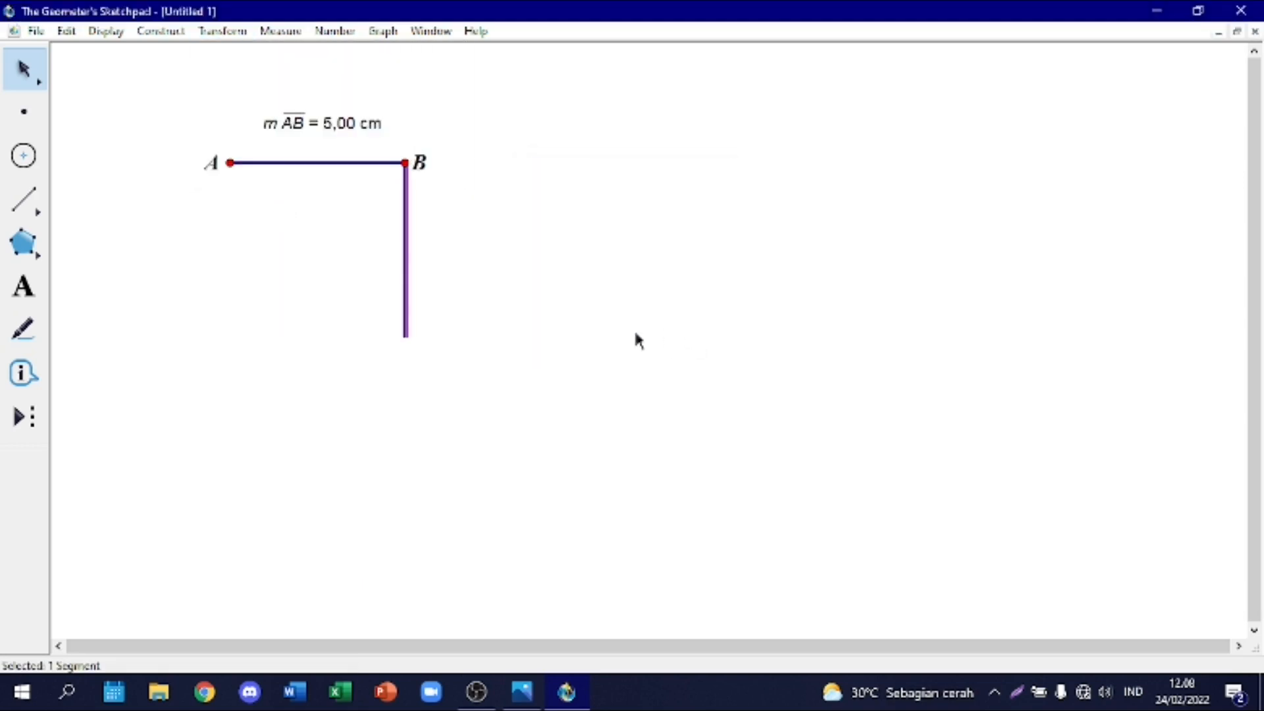
Step: Rotate segment AB by 270 degrees about point A to form the side hanging below A
click(288, 163)
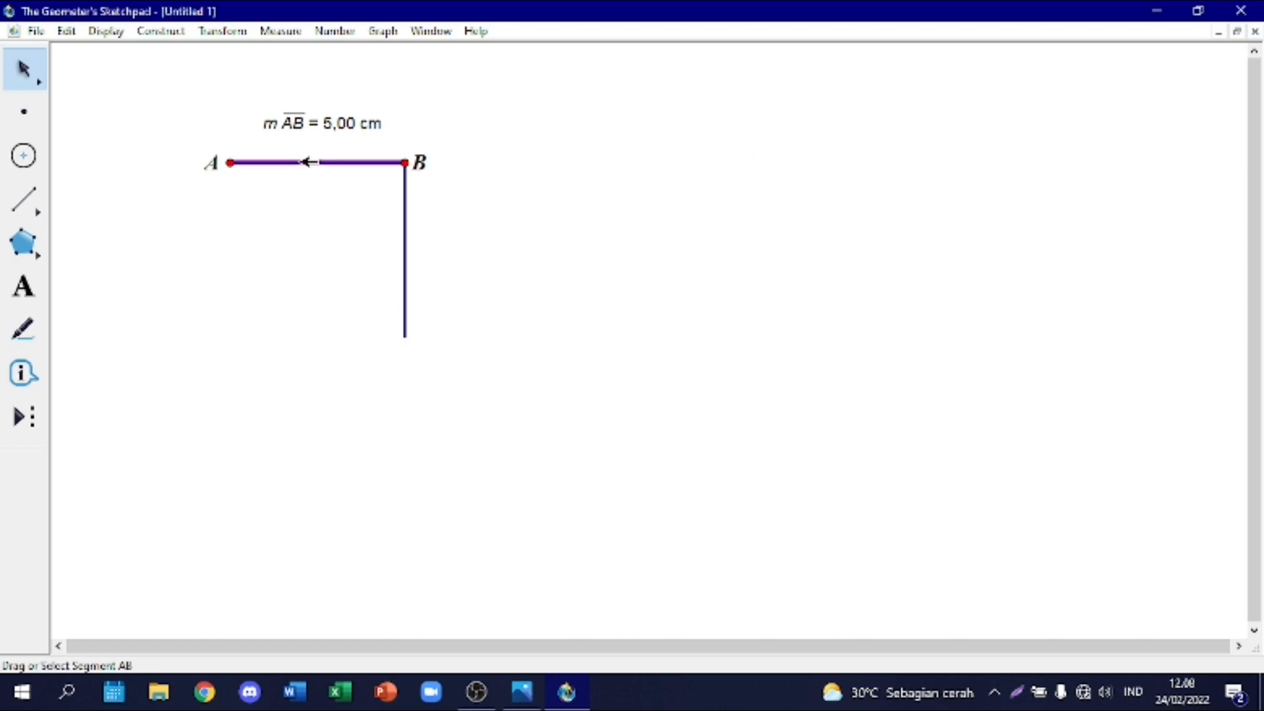
click(223, 32)
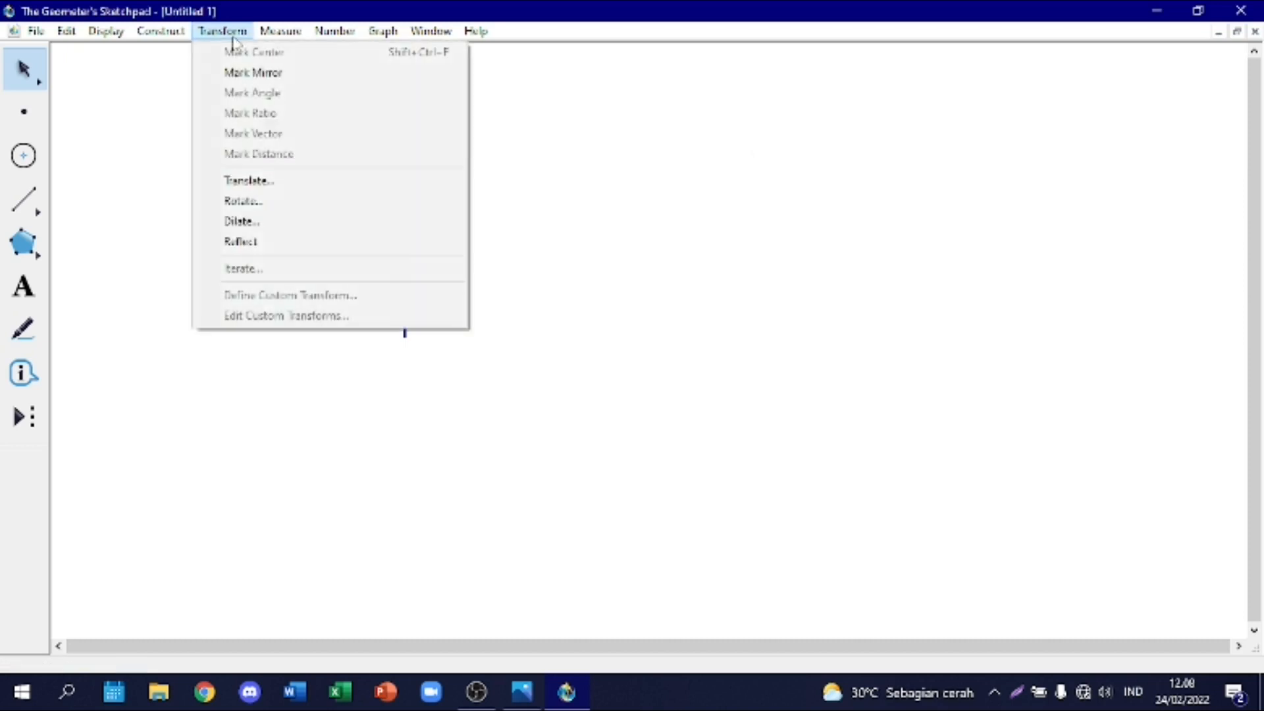
click(296, 200)
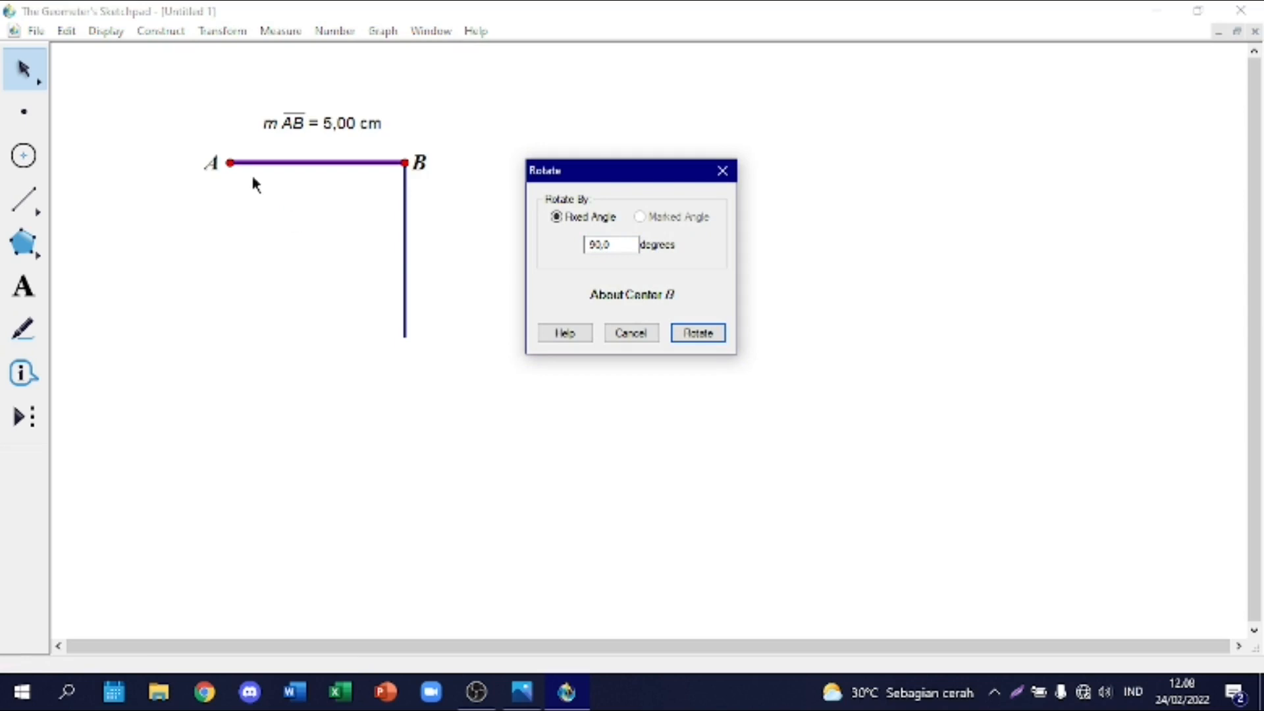
click(230, 163)
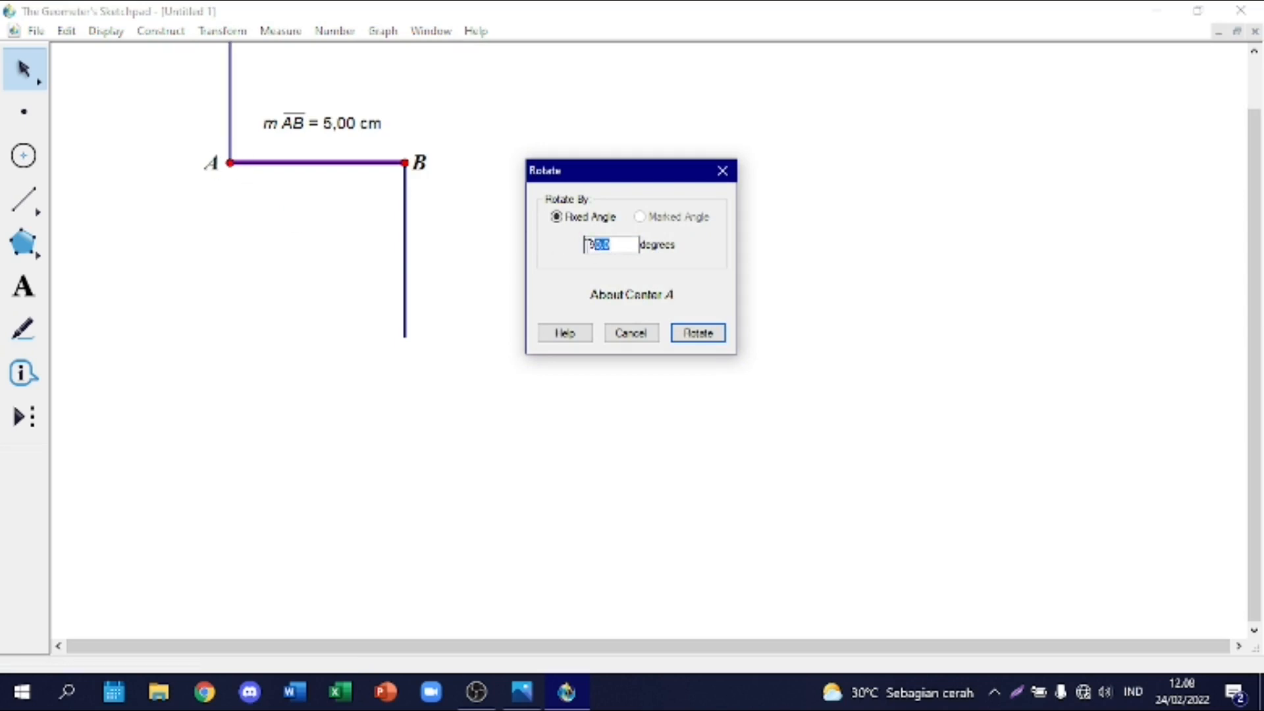
text(270)
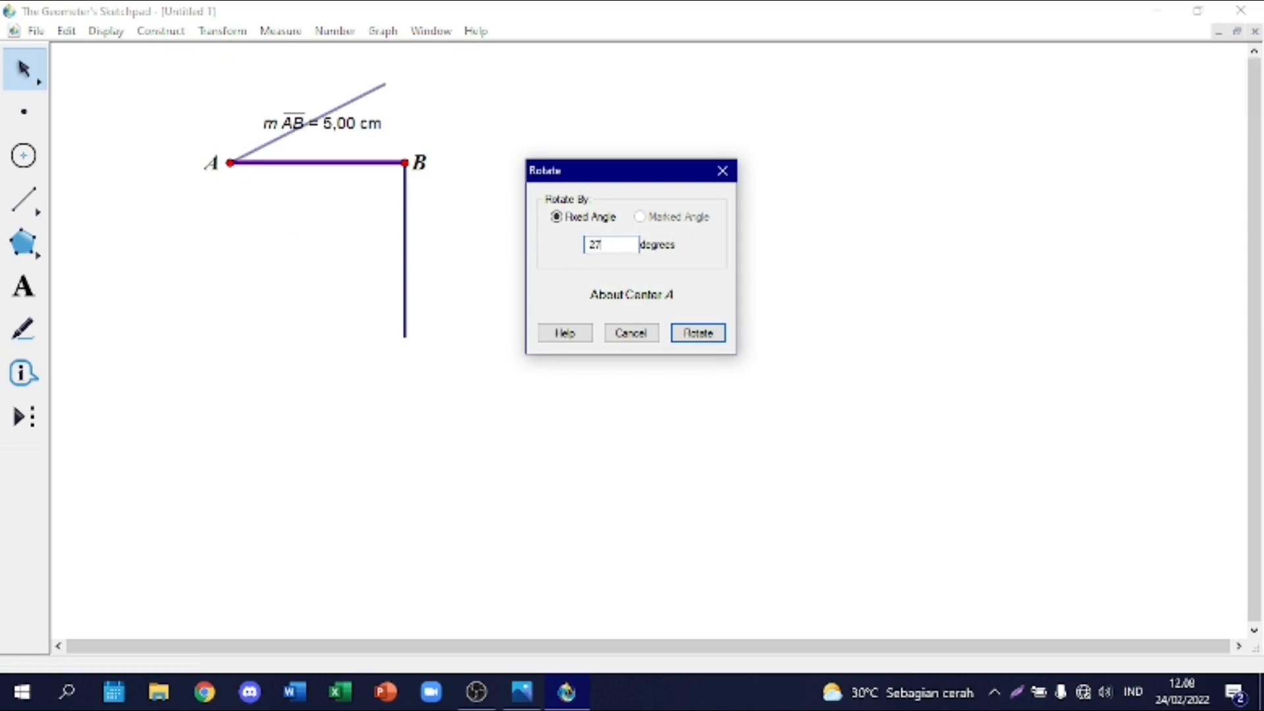
click(717, 333)
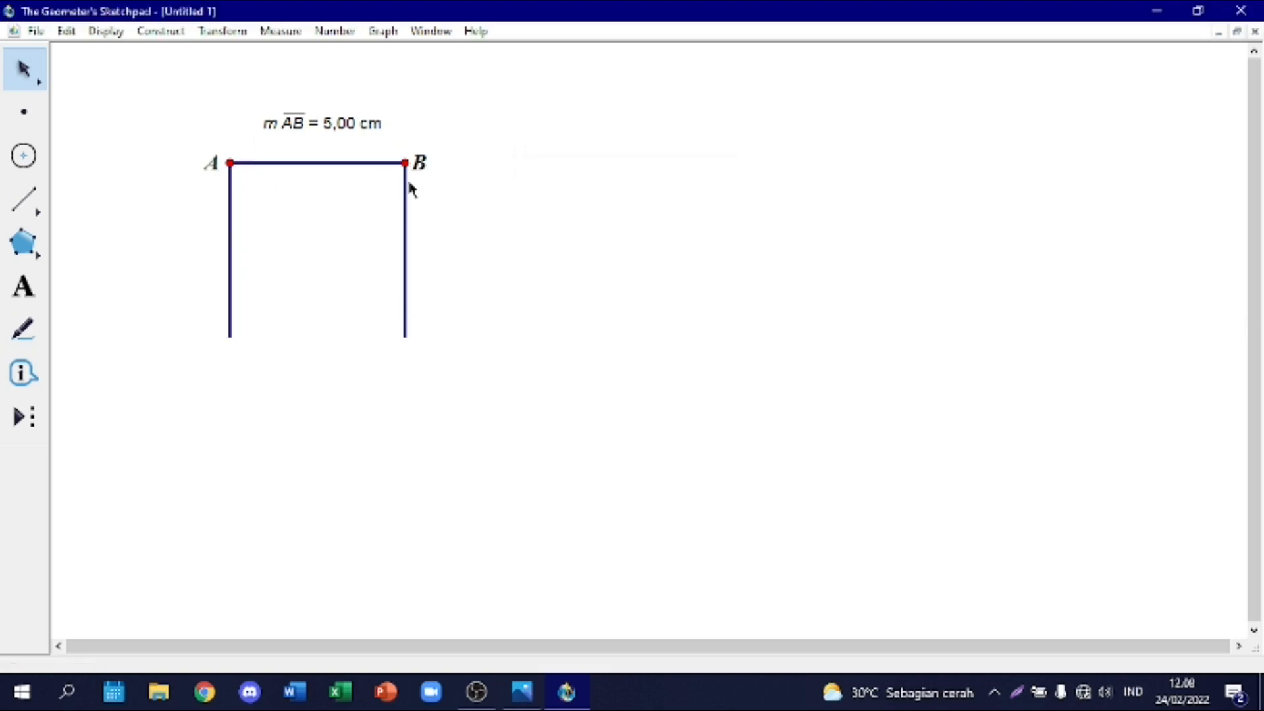
Step: Dilate the vertical segment below B by a 1/5 ratio about B, and hide the full-length original segment
click(409, 223)
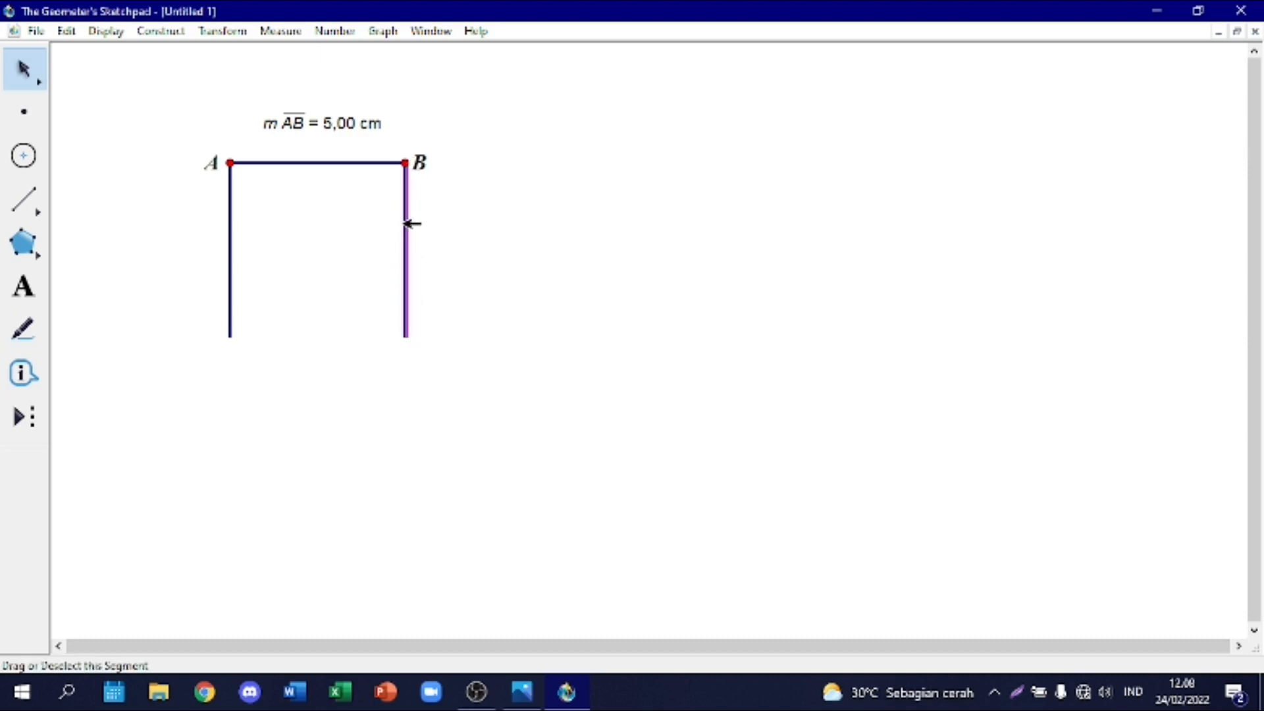
click(224, 32)
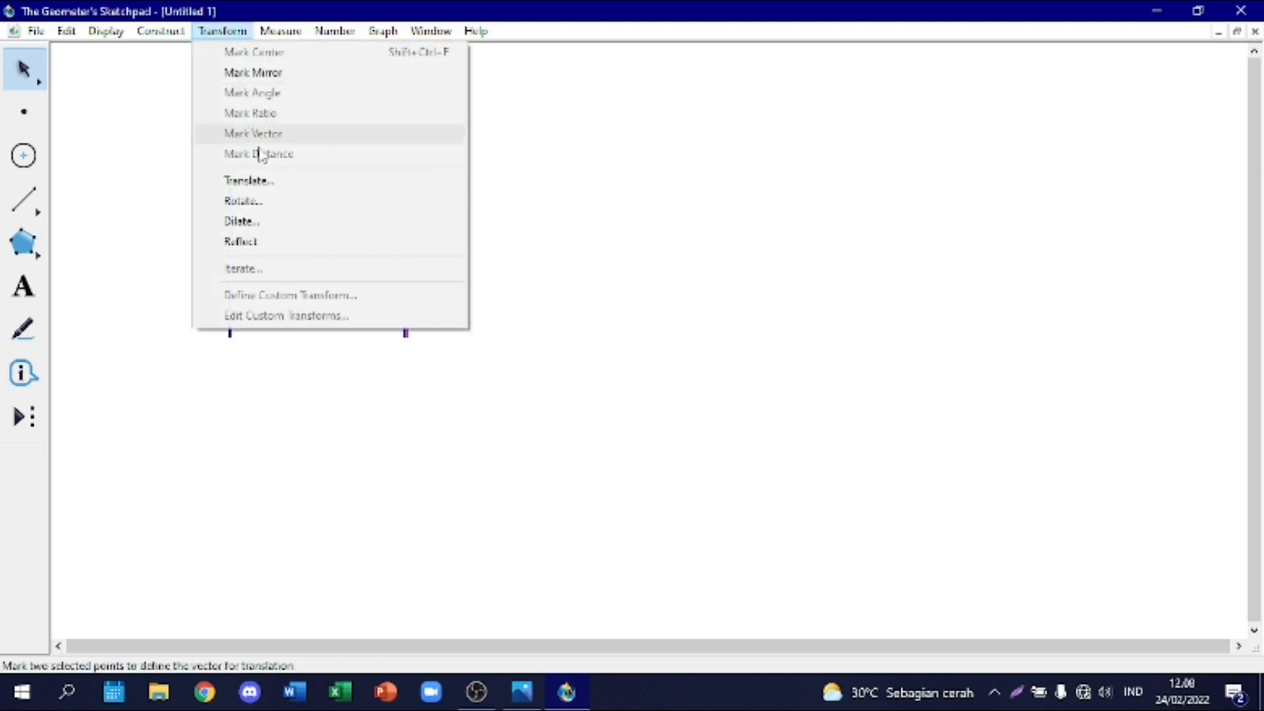
click(277, 220)
click(637, 243)
click(406, 162)
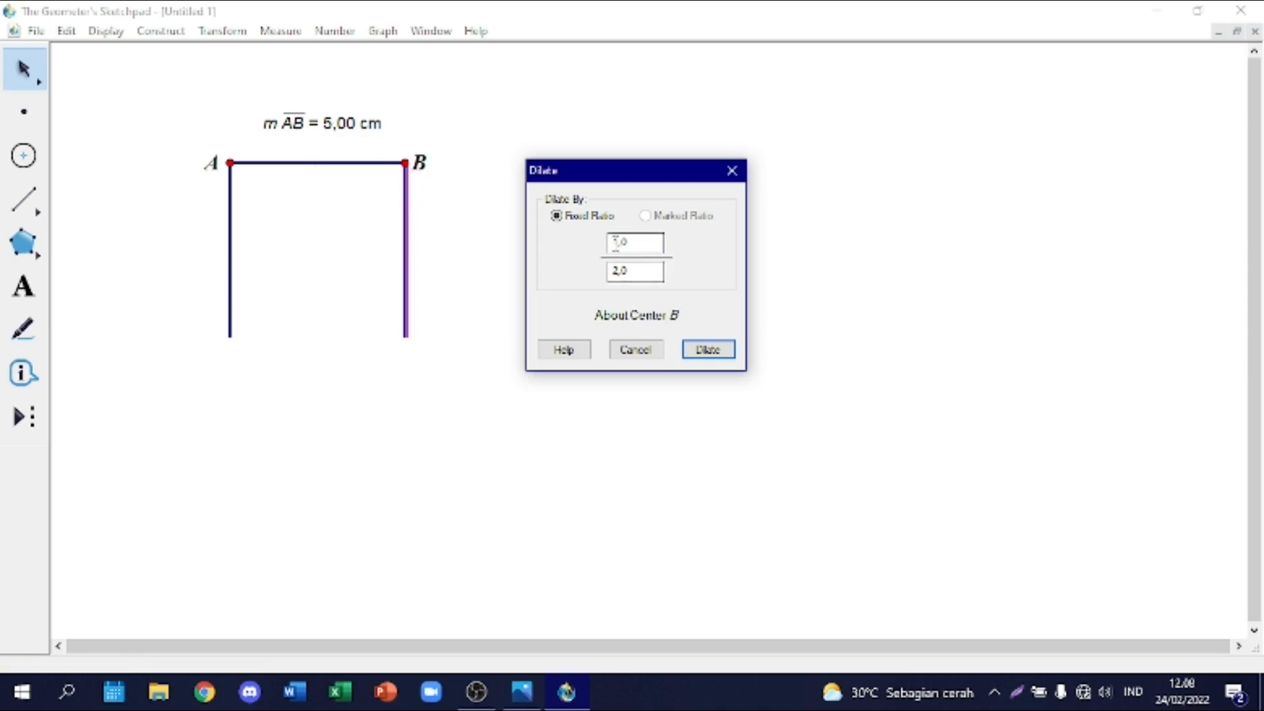
drag(620, 271, 595, 271)
text(5)
click(707, 350)
right_click(407, 273)
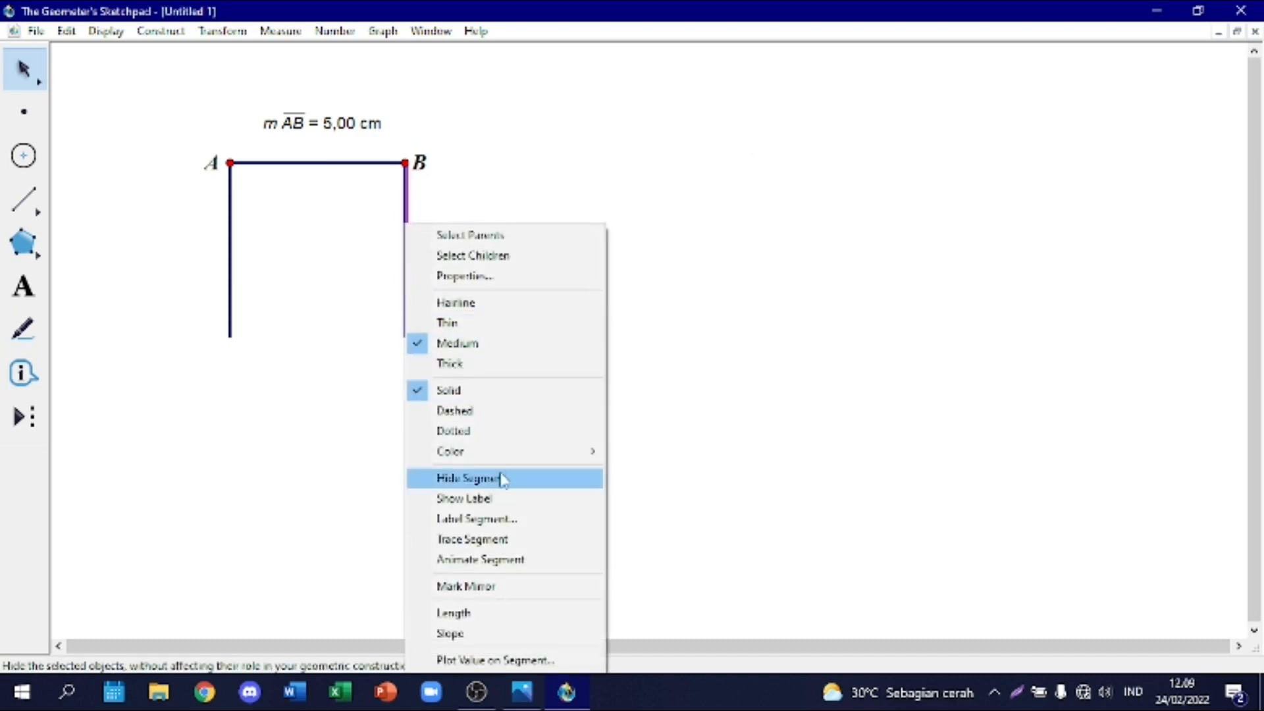
click(501, 479)
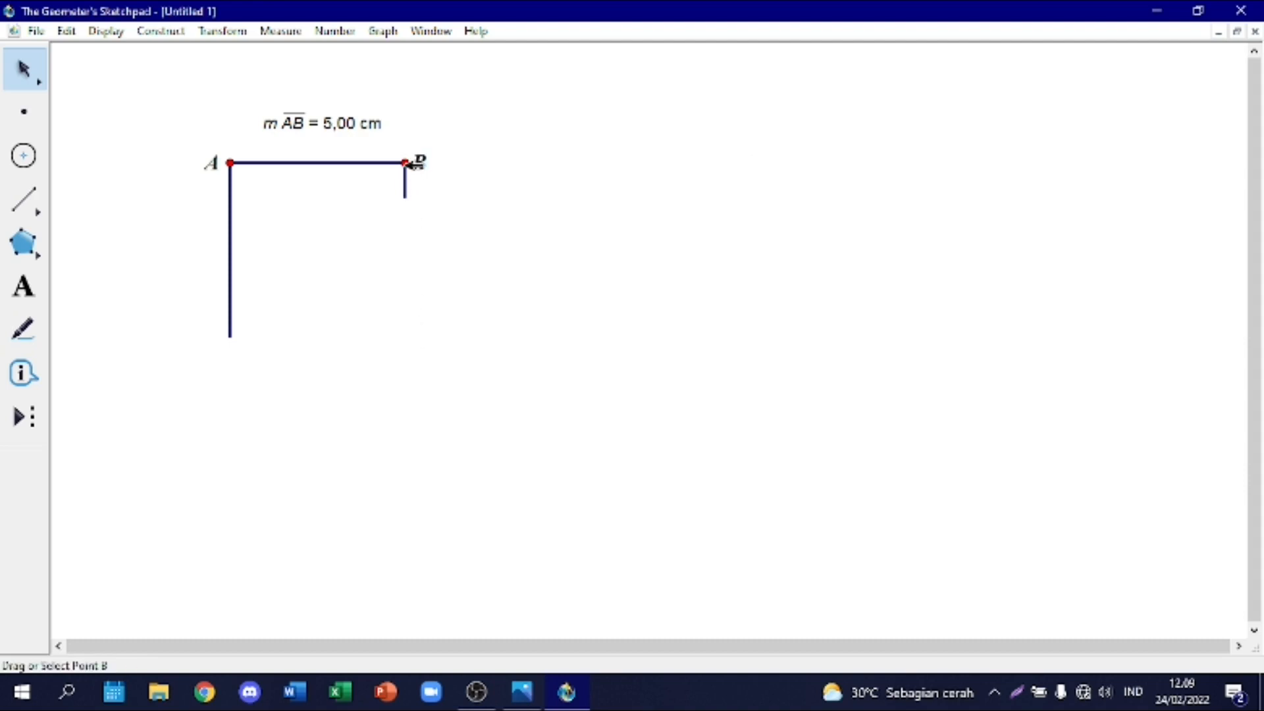
Step: Dilate the vertical segment below A by a 1/5 ratio about center A
click(232, 254)
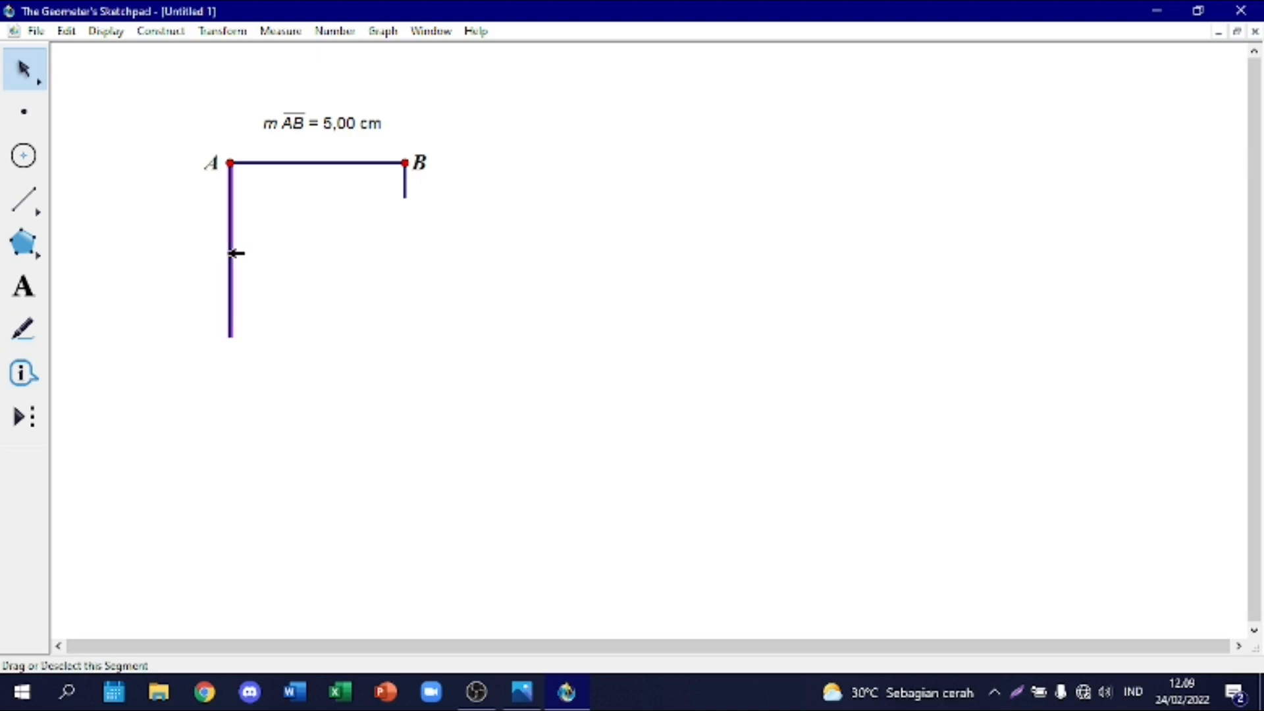
click(223, 31)
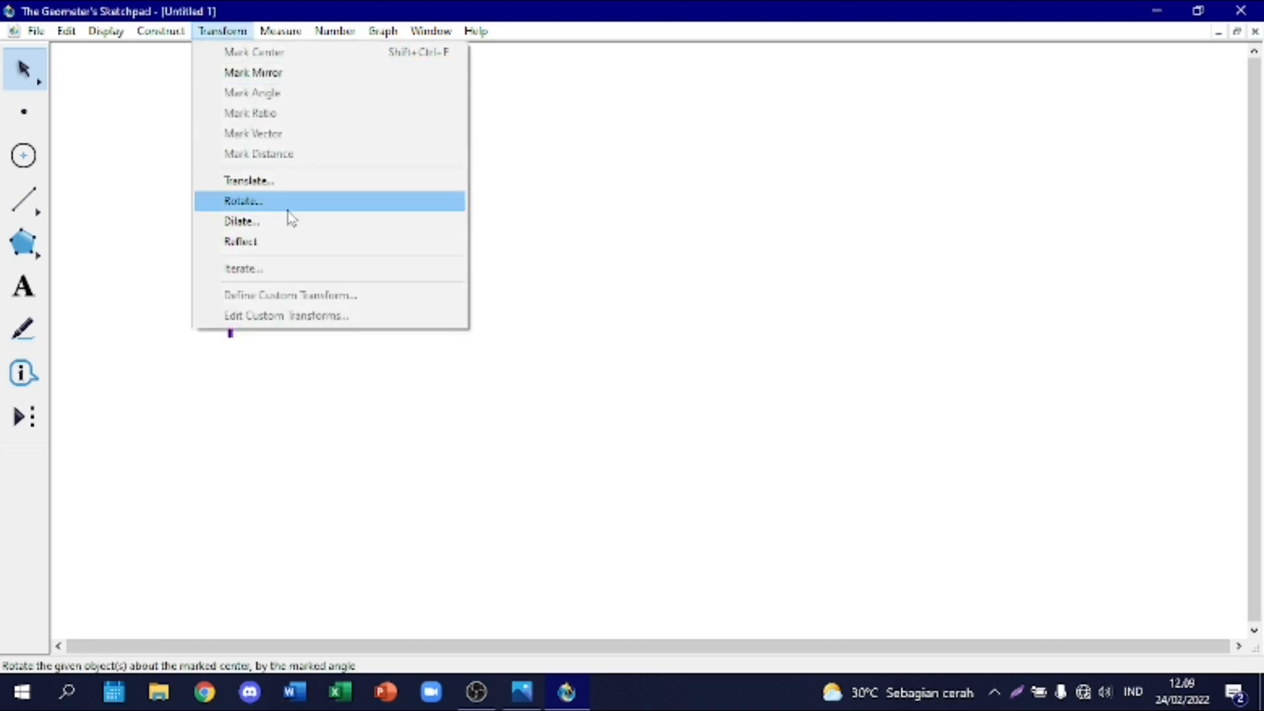
click(290, 220)
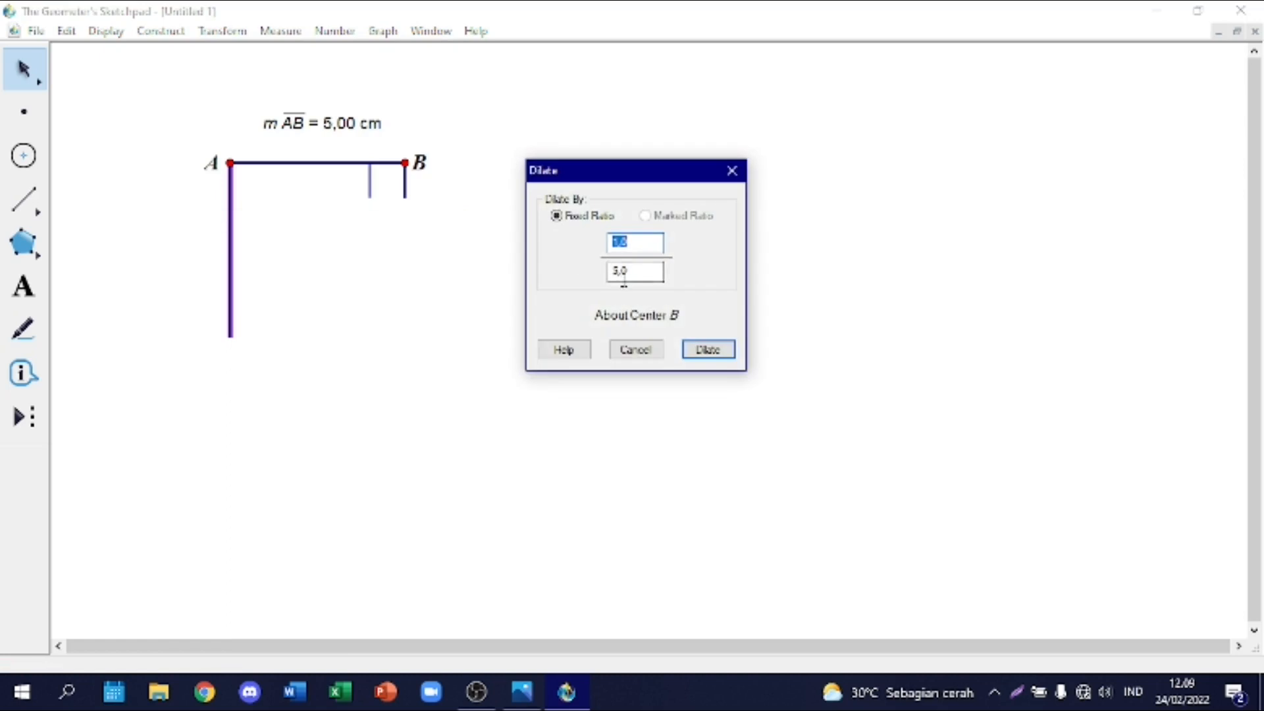
click(230, 162)
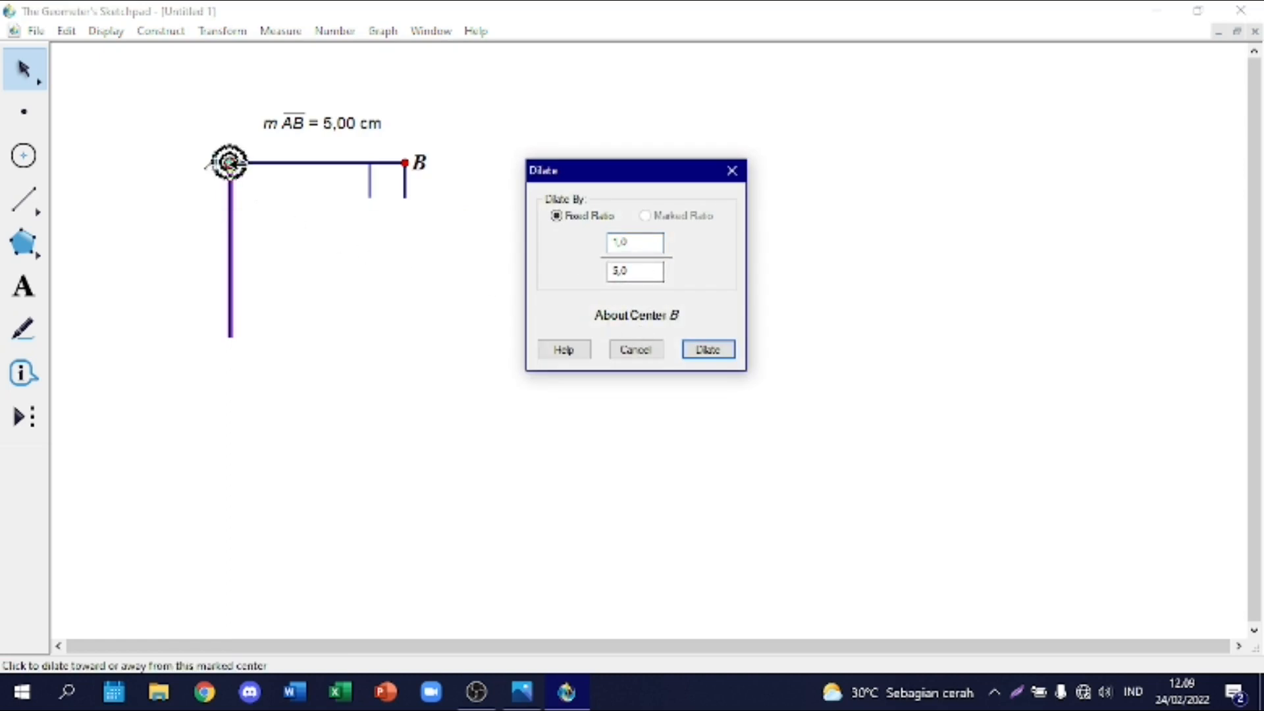
click(730, 356)
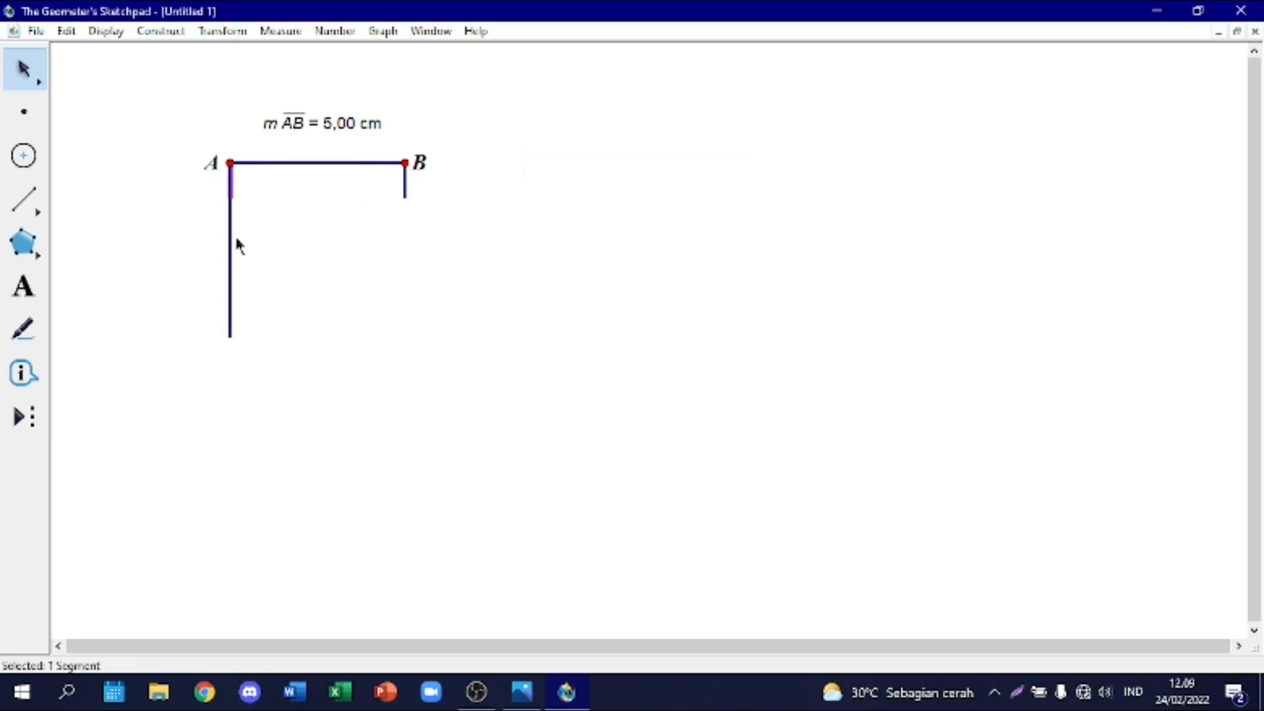
click(275, 238)
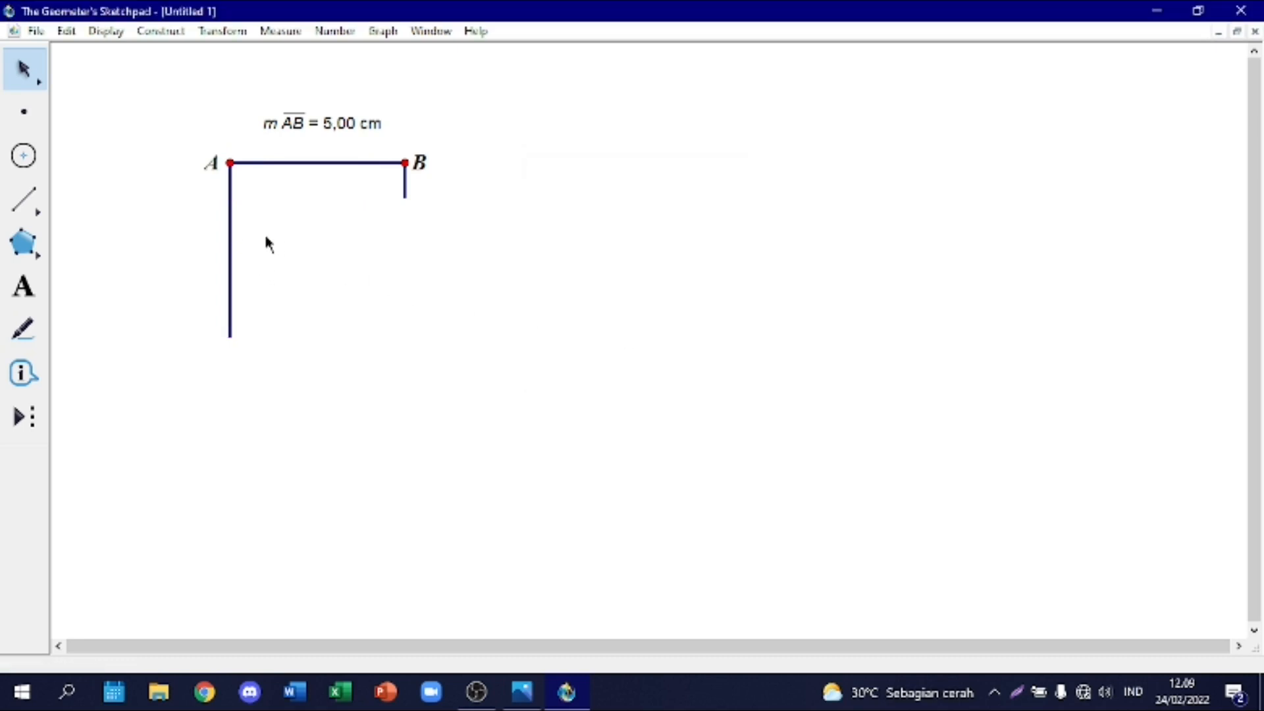
Step: Hide the full-length vertical segment below A and draw the rectangle's bottom side joining the lower ends of the two short sides
right_click(233, 243)
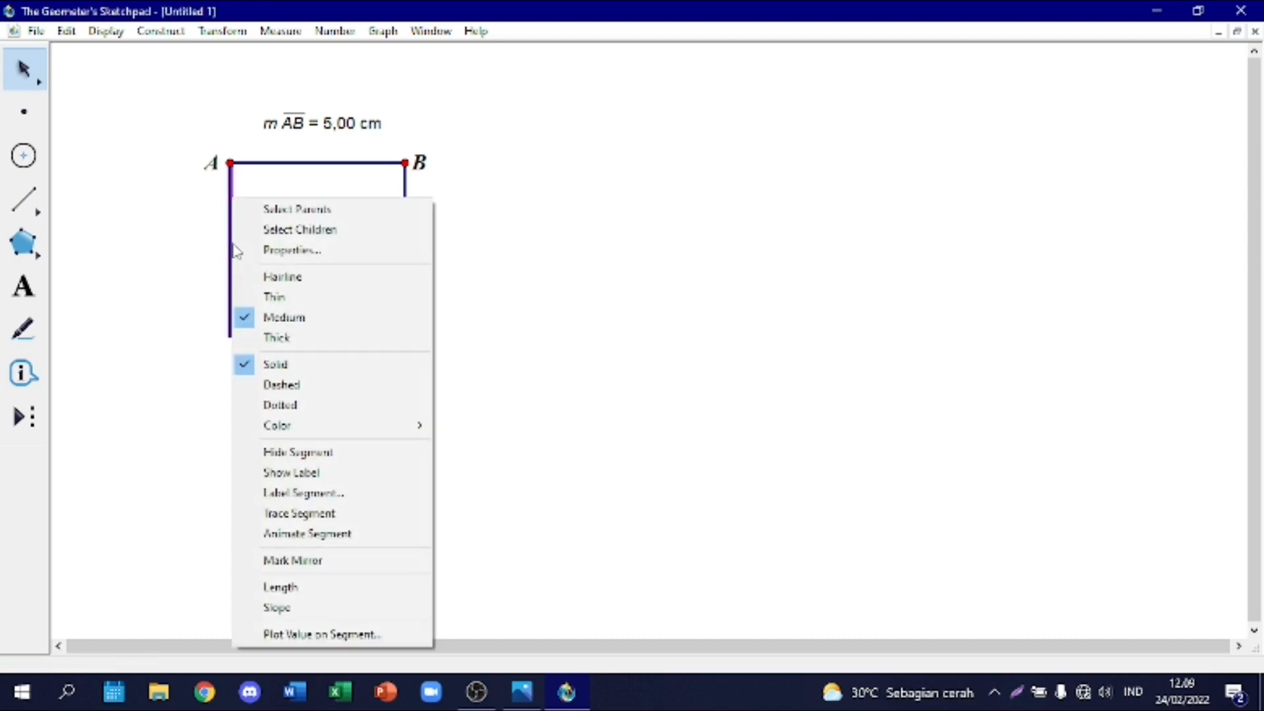
click(338, 466)
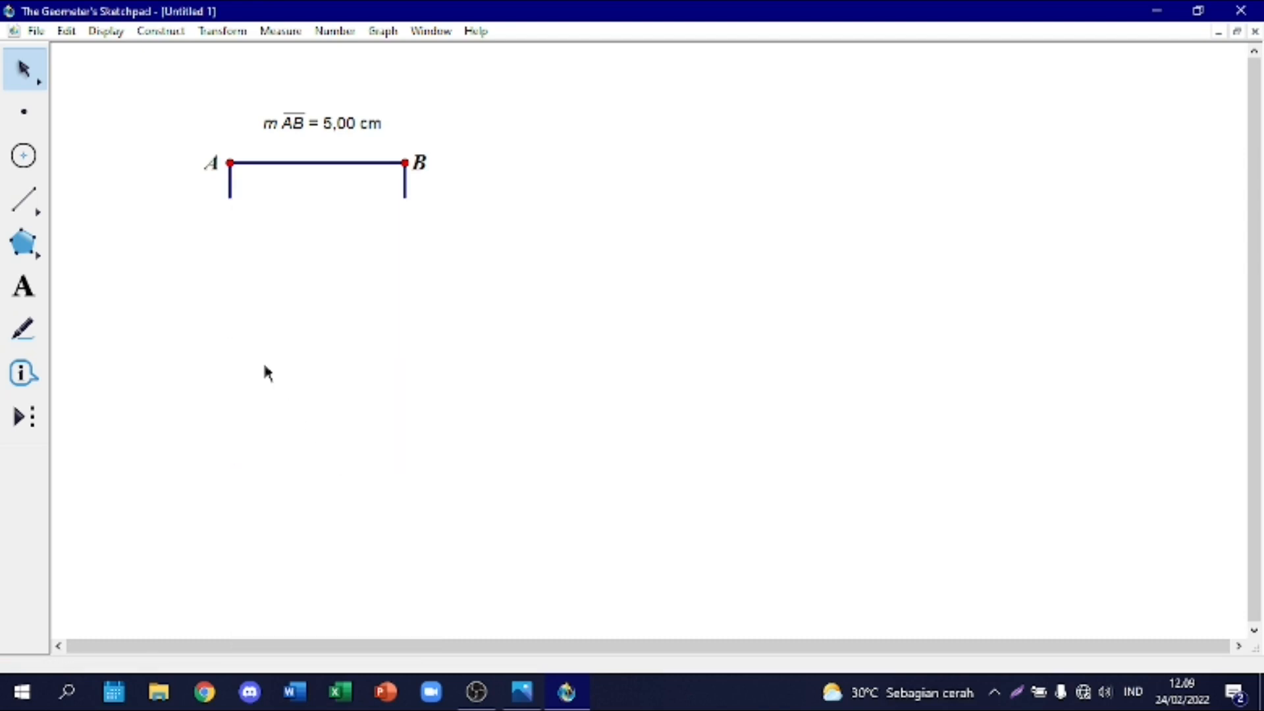
click(23, 199)
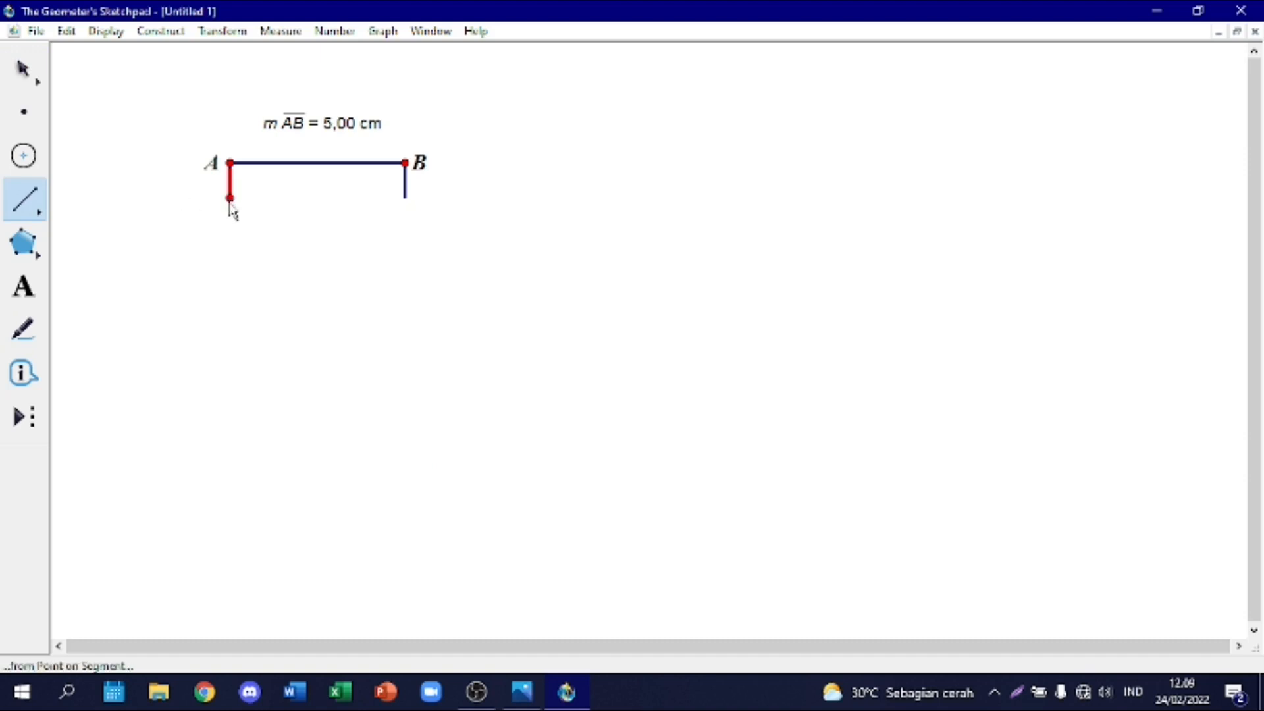
mouse_move(230, 204)
mouse_down()
mouse_move(404, 201)
mouse_move(293, 241)
mouse_up()
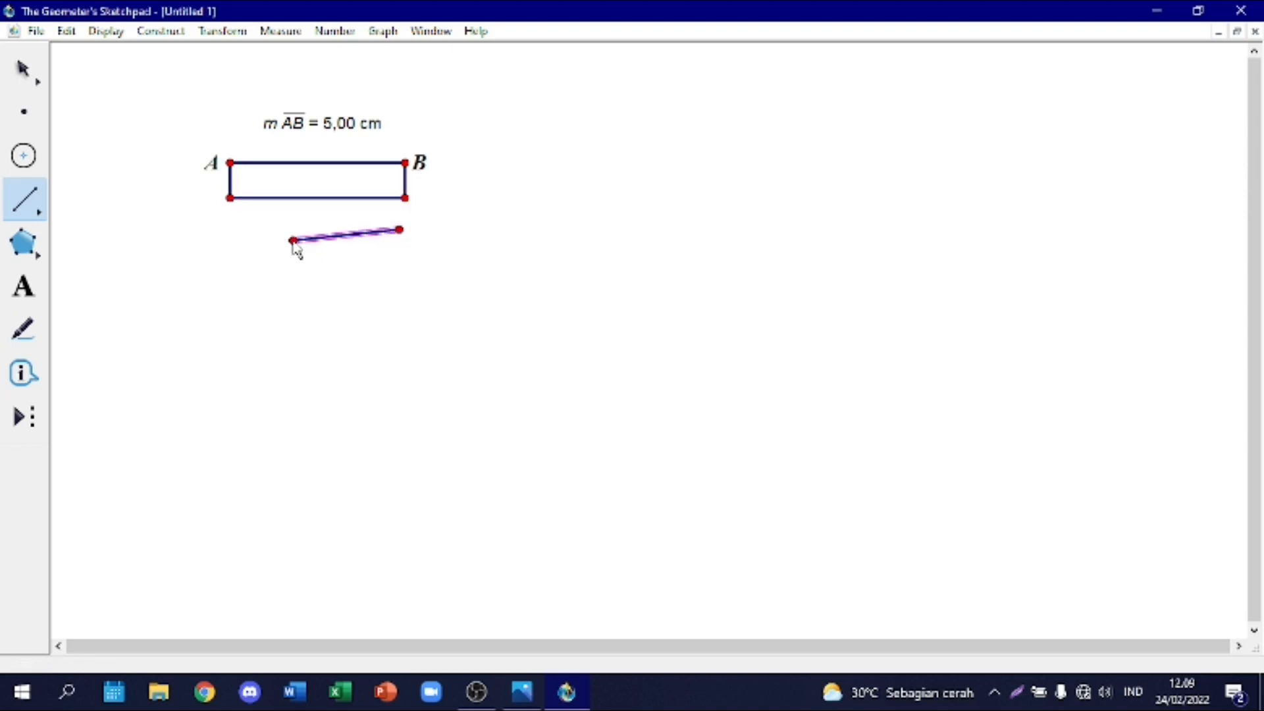
key(Escape)
key(Escape)
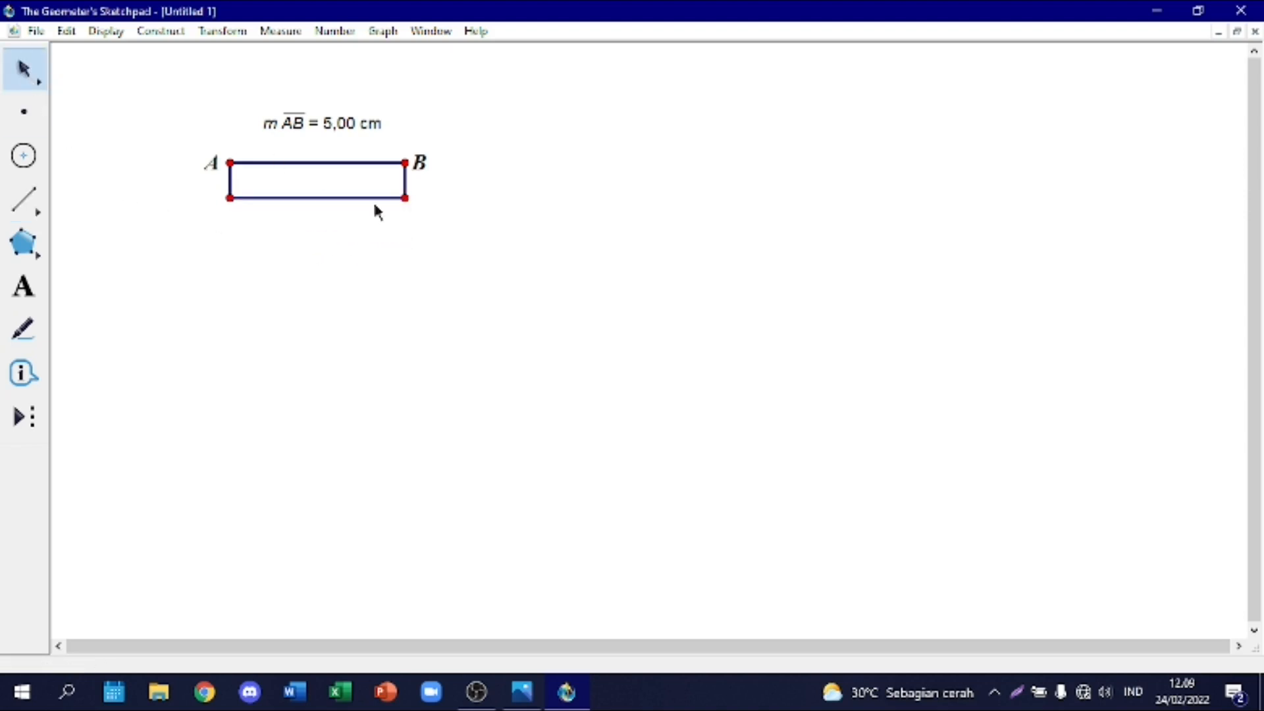
Step: Show the labels C and D on the rectangle's two lower corner points, starting with the corner below B
right_click(405, 198)
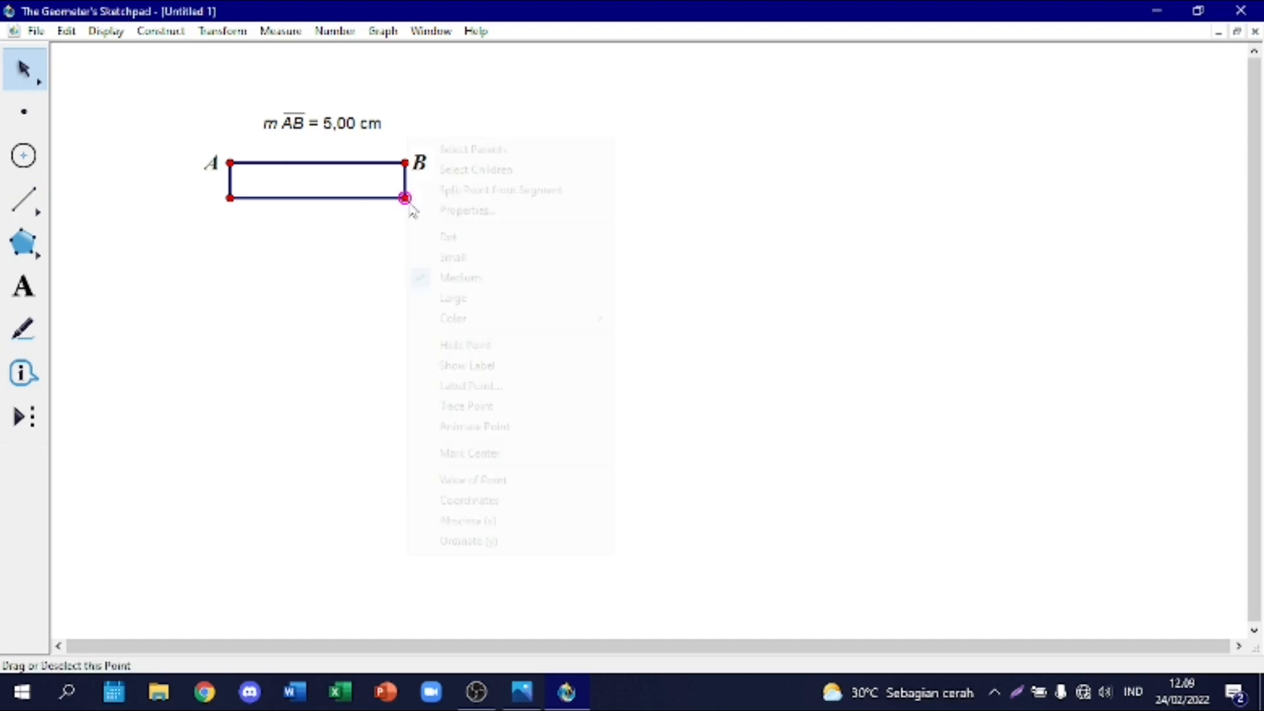
click(479, 370)
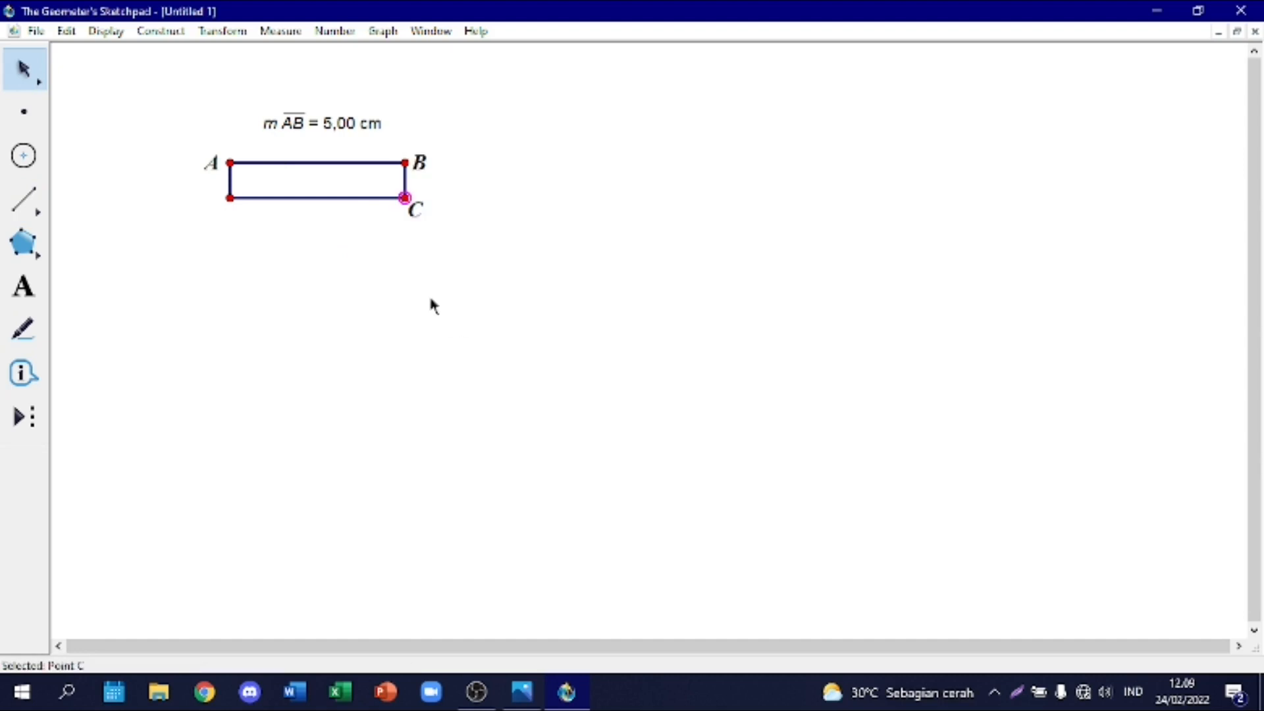
right_click(228, 197)
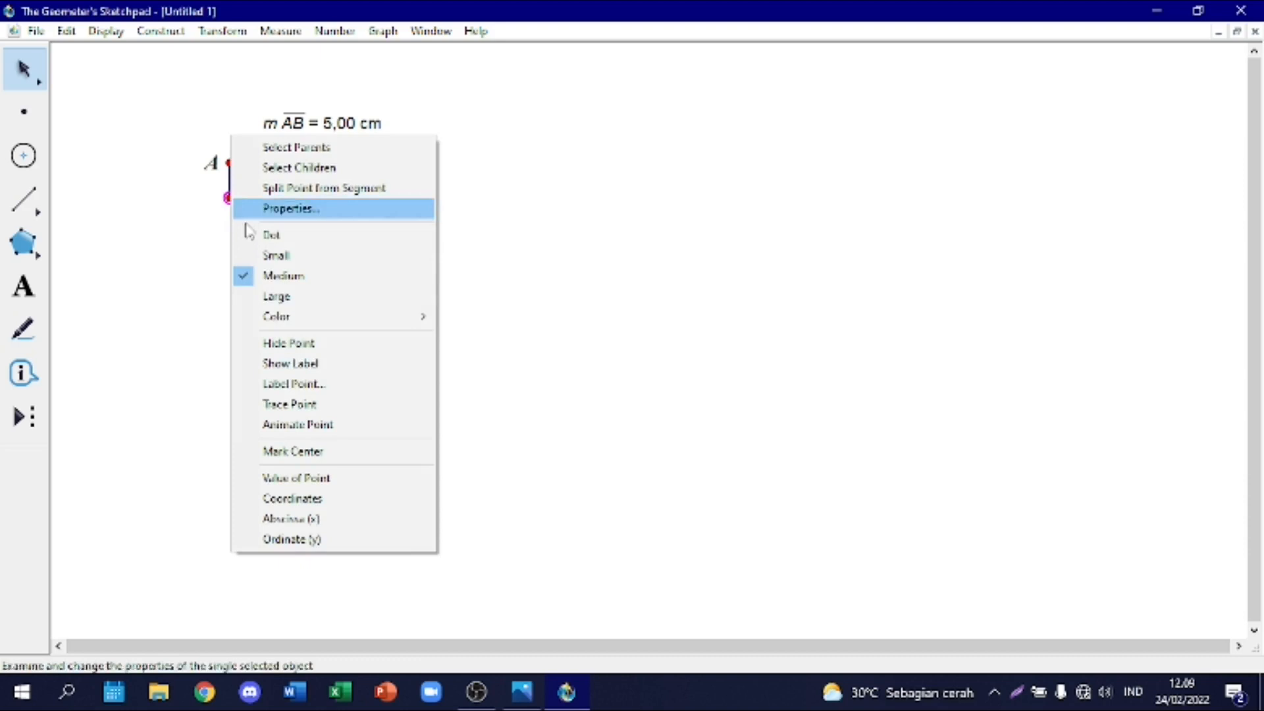
click(301, 363)
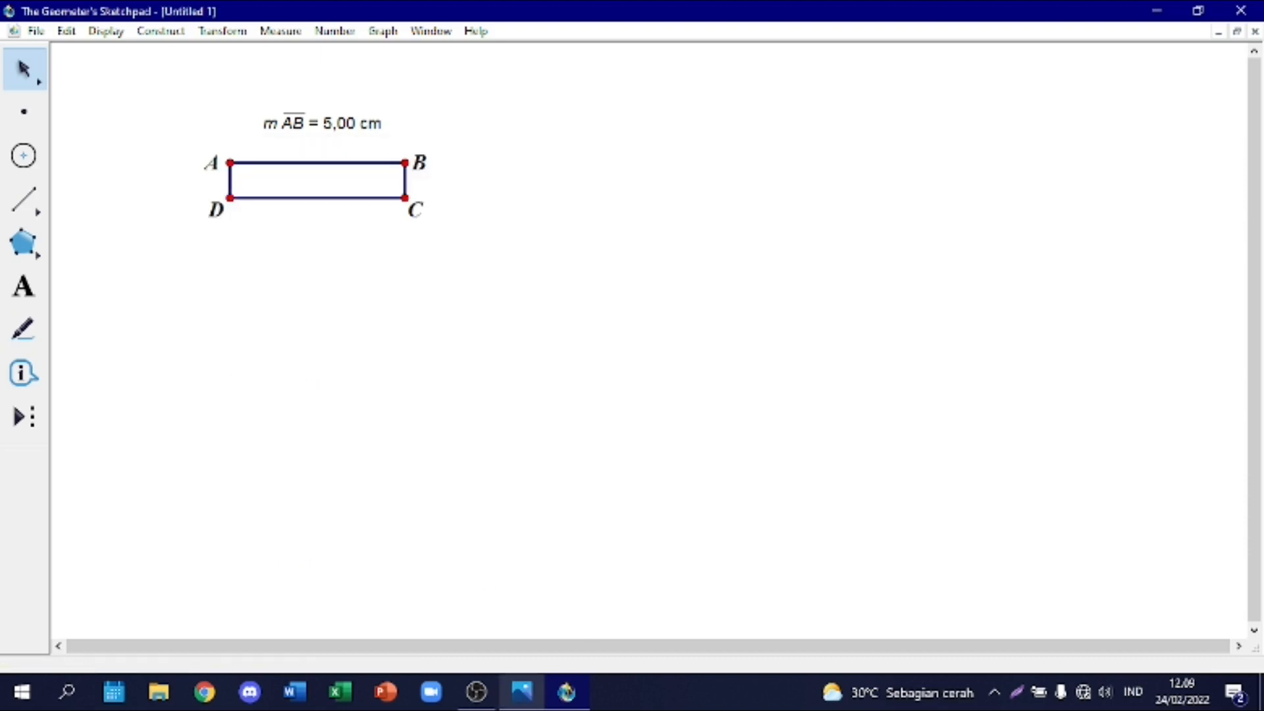
Step: Check the Problem 8 figure in Photos, return to the sketch, dilate segment AB by 2/5 about A and hide the original segment
mouse_move(524, 691)
click(532, 594)
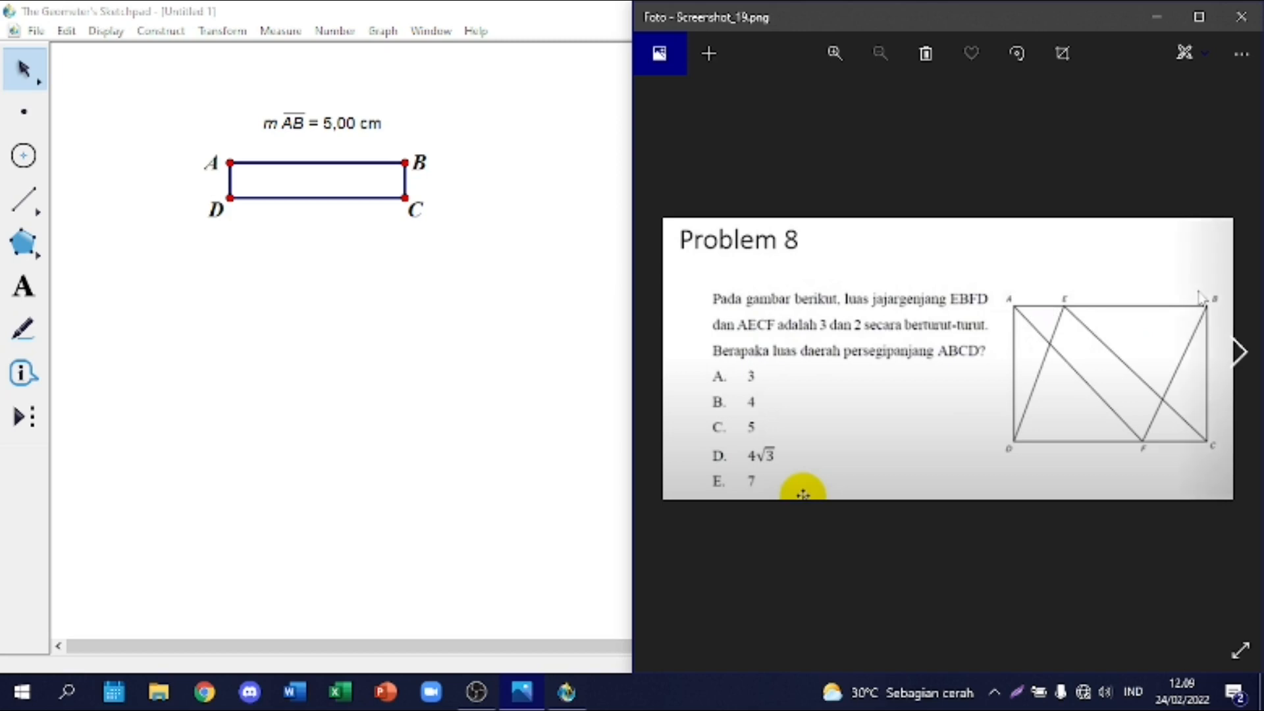
click(212, 319)
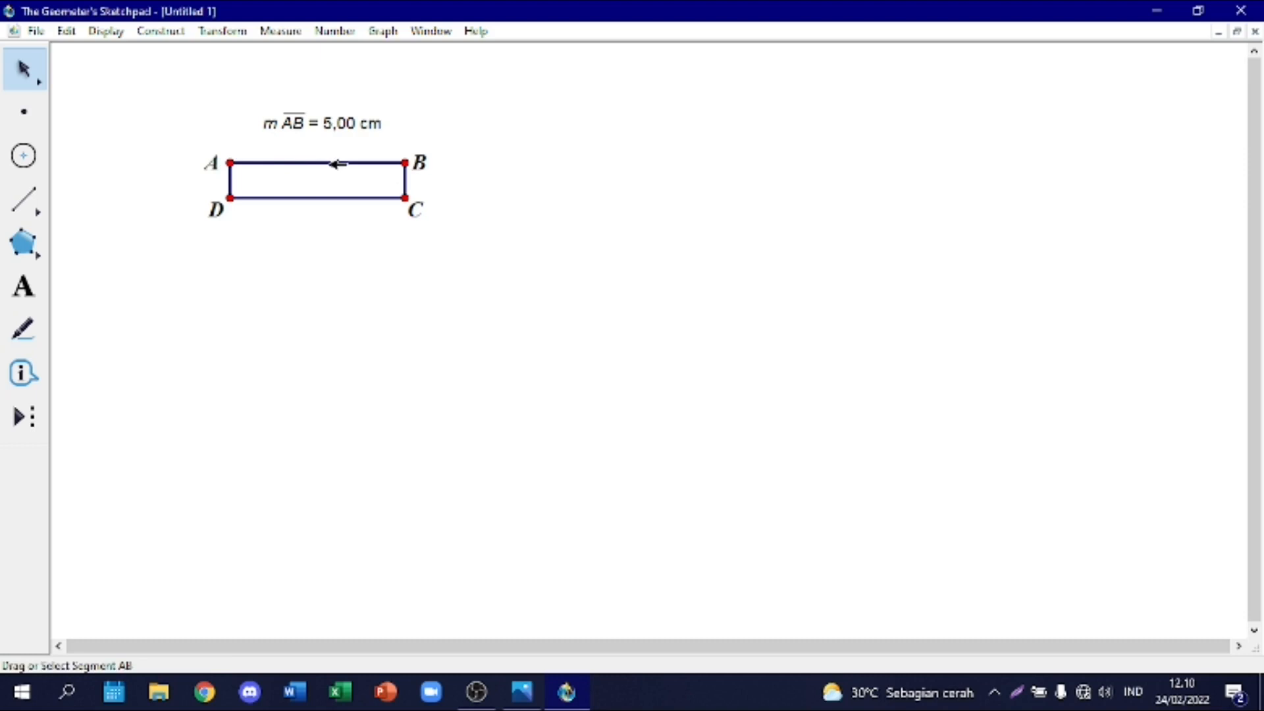
click(336, 163)
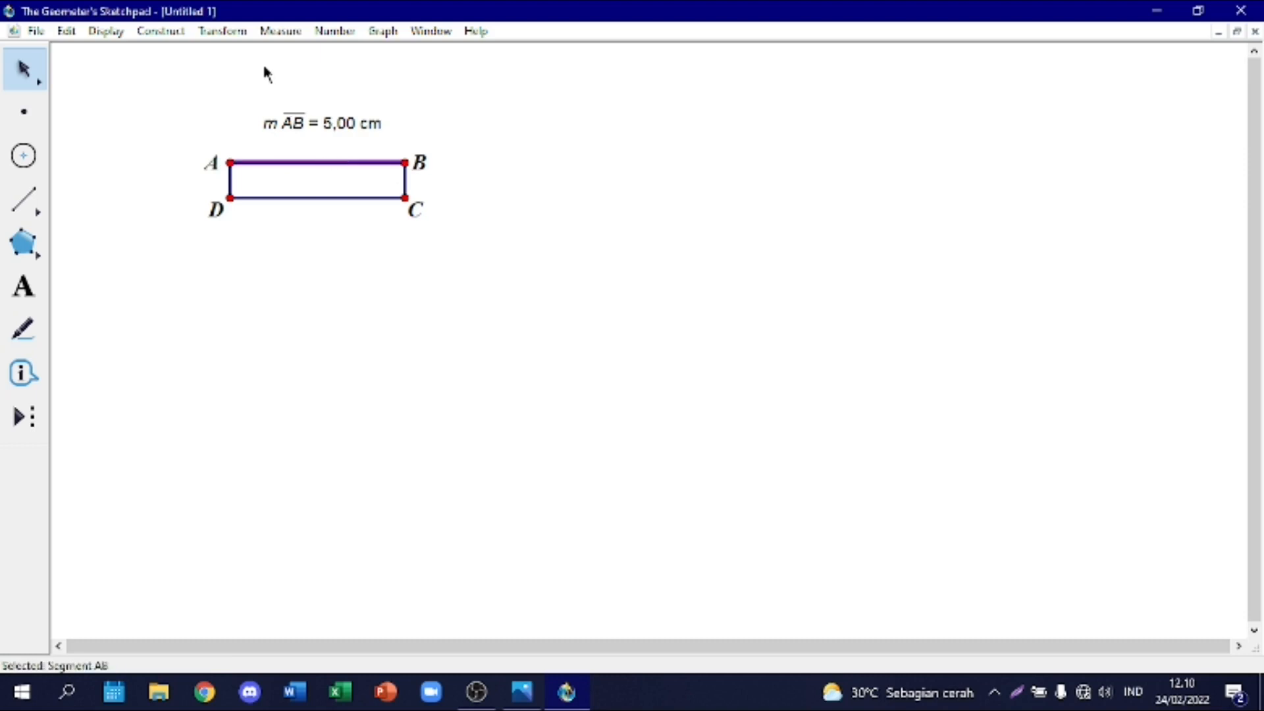
click(224, 31)
click(294, 225)
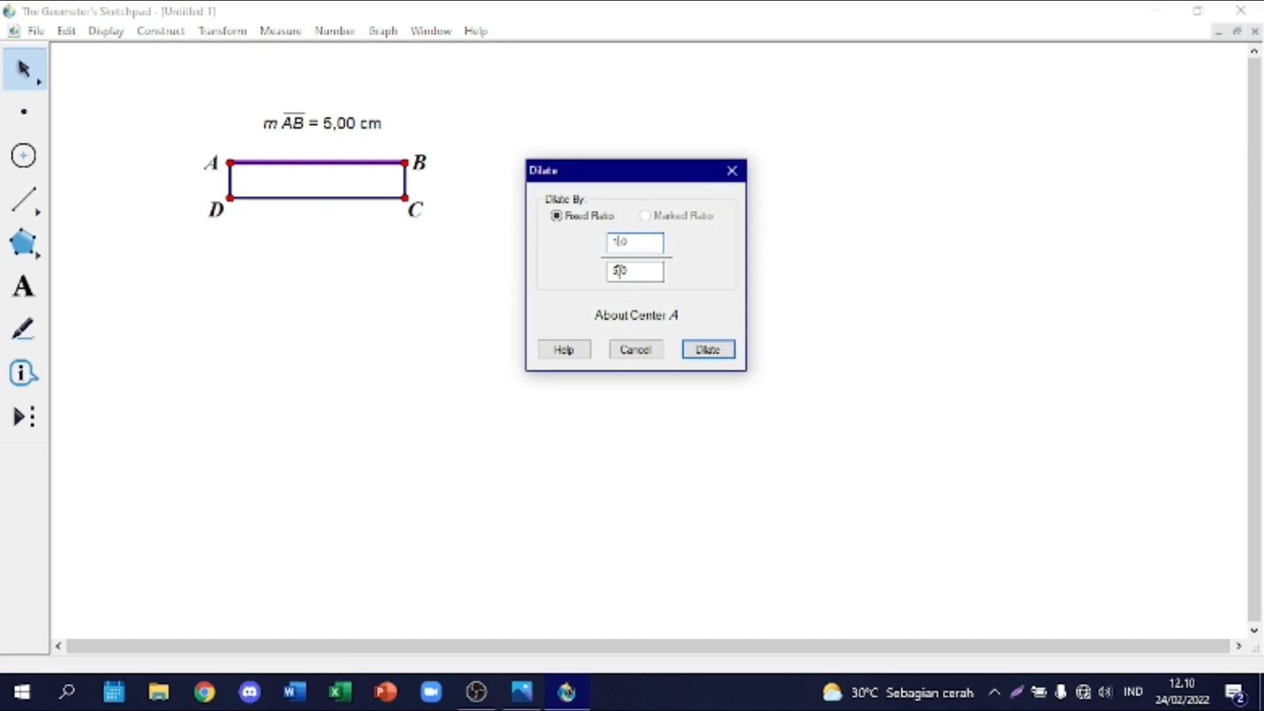
click(706, 349)
click(341, 161)
right_click(344, 162)
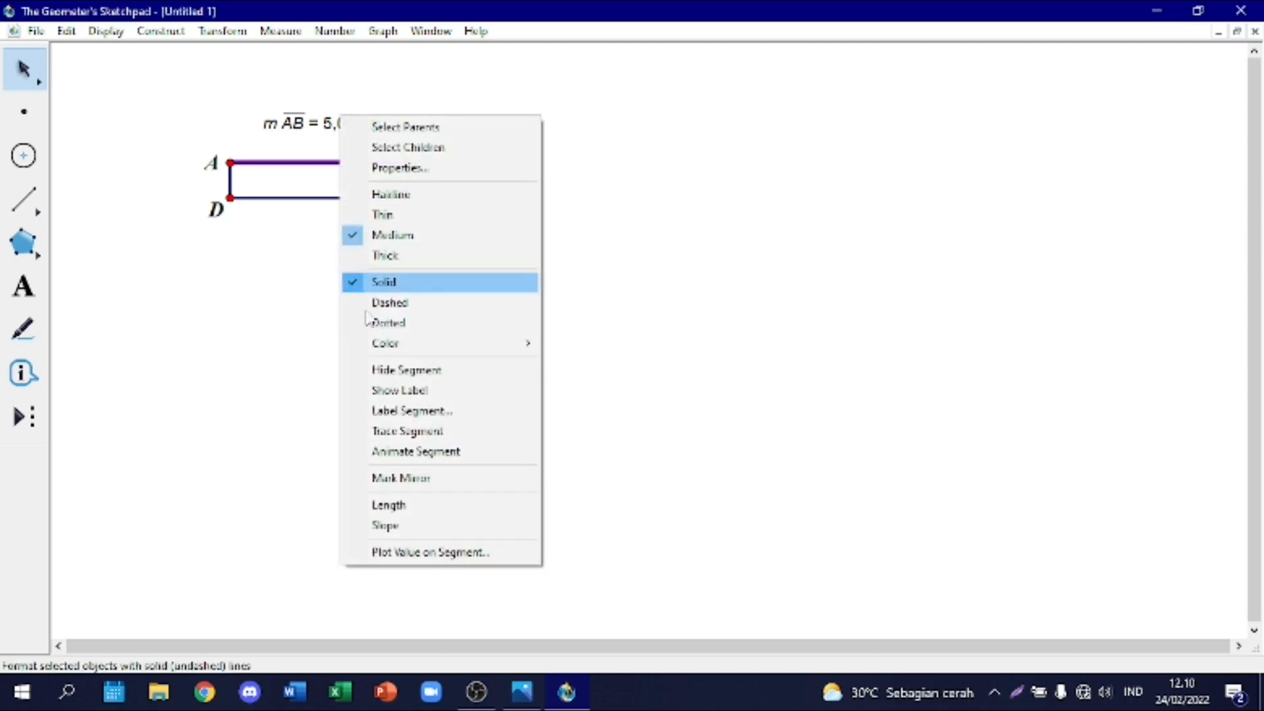
click(395, 366)
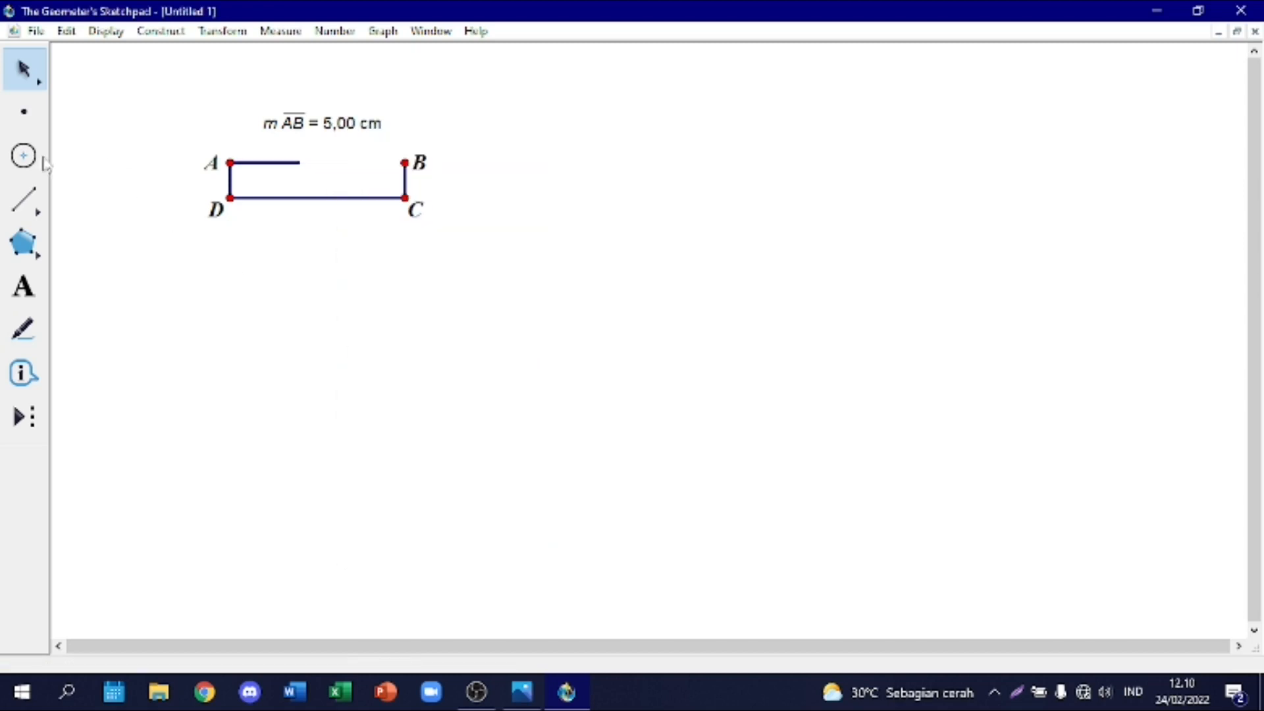
Step: Place a point at the free end of the shortened top segment and draw a segment from it to B
click(25, 112)
click(312, 167)
mouse_move(310, 174)
mouse_down()
mouse_move(299, 163)
mouse_move(405, 164)
mouse_up()
key(shift+Down)
key(shift+Down)
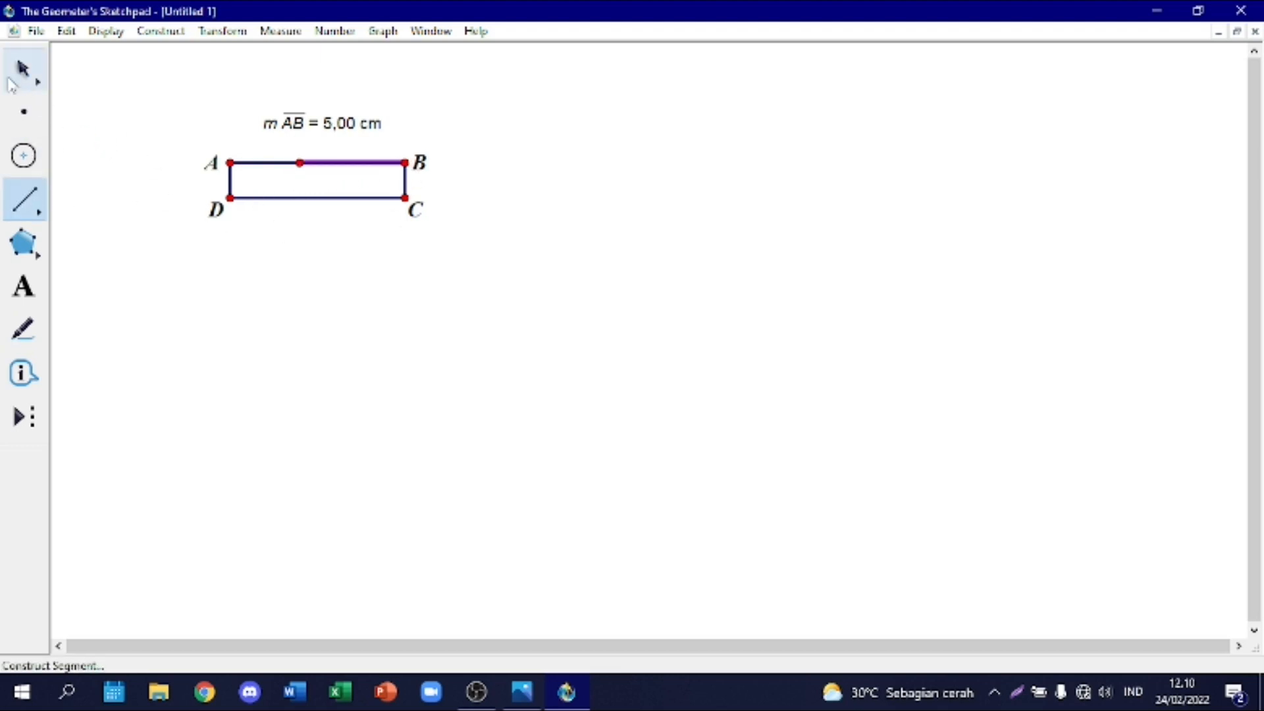
Step: Measure the lengths of the two top segments on either side of E and spread the length measurements out above the rectangle
click(25, 70)
right_click(270, 162)
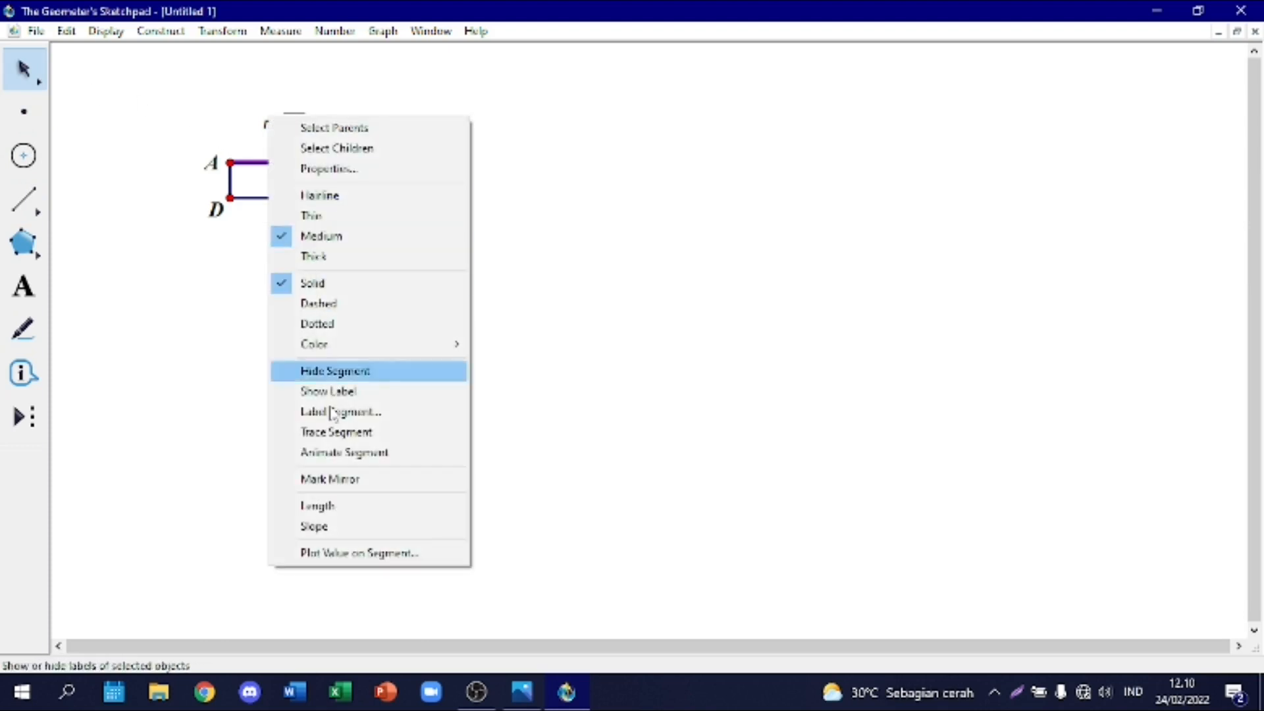
click(334, 505)
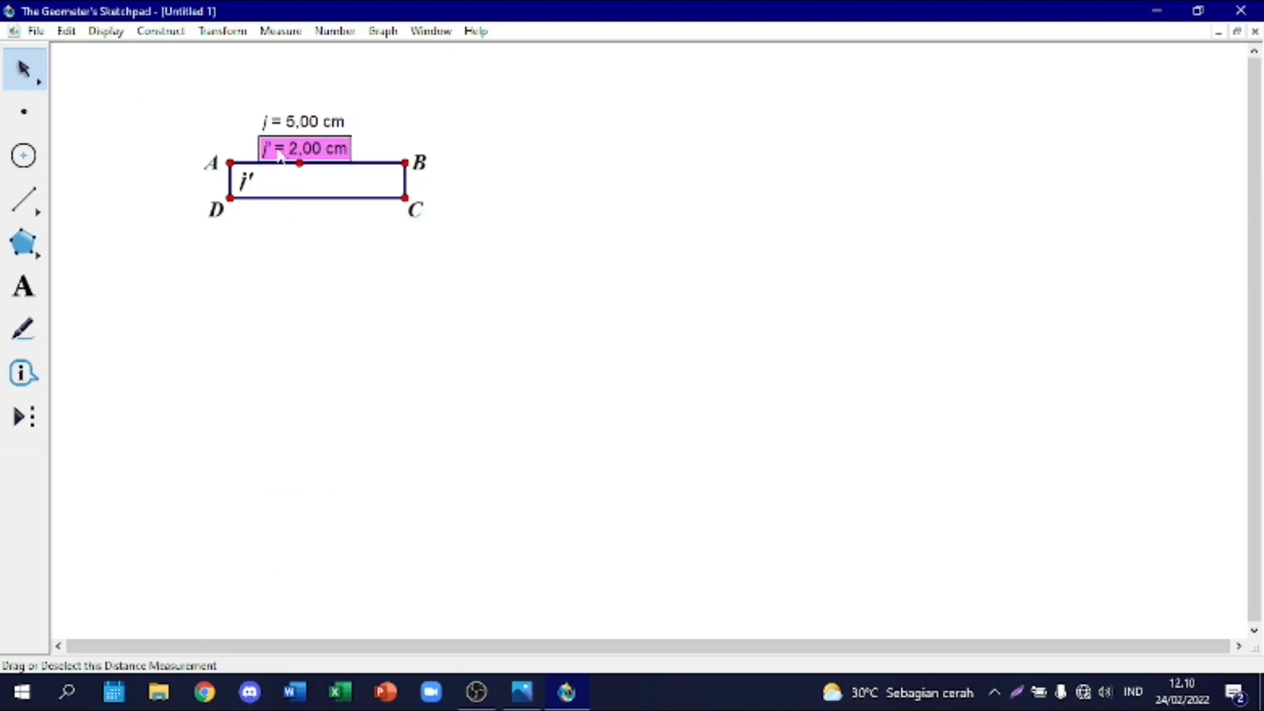
drag(296, 157, 169, 121)
right_click(359, 166)
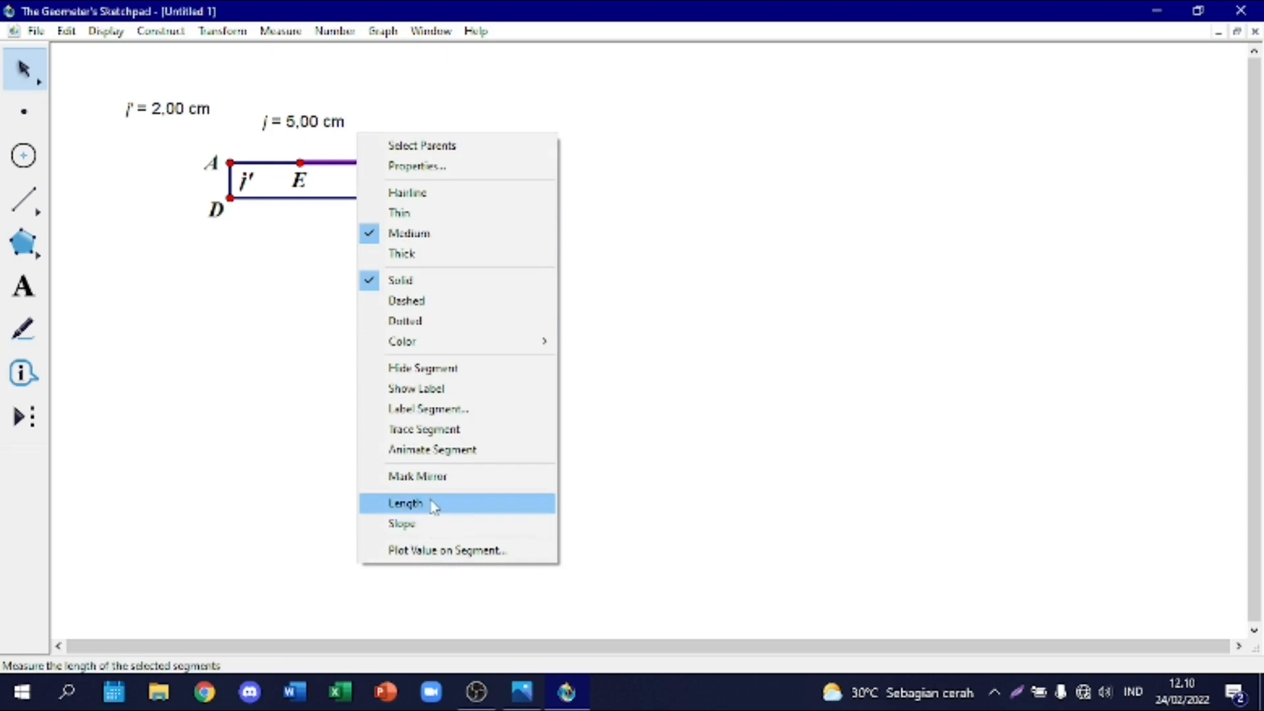
click(473, 503)
drag(186, 133, 419, 103)
click(454, 155)
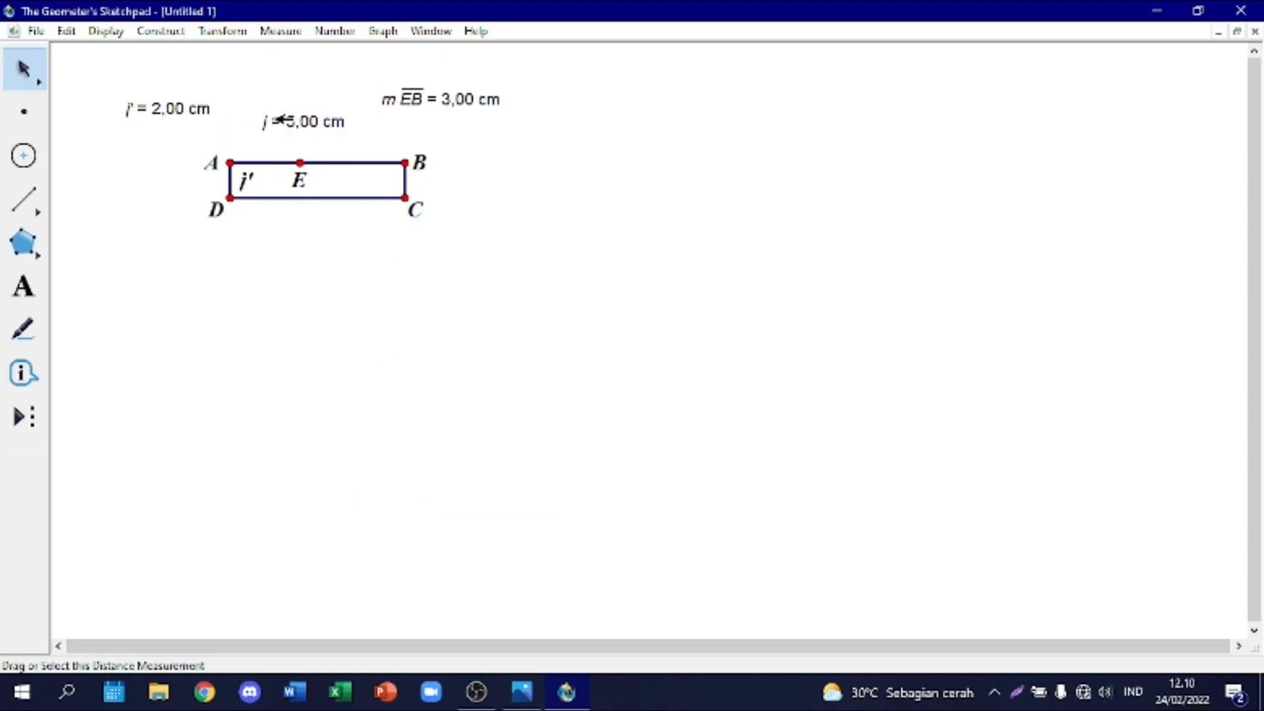
drag(279, 120, 293, 67)
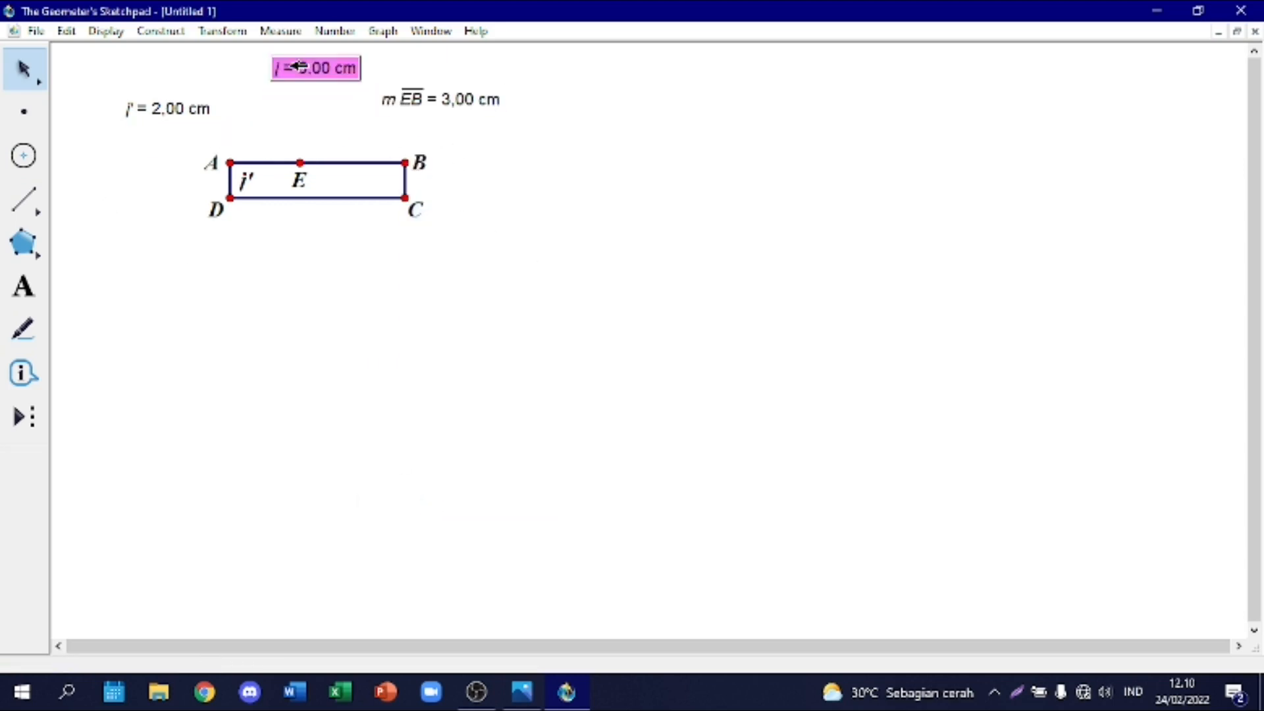
Step: Hide the label of segment AE and place the AE and EB length measurements directly above their segments
right_click(270, 162)
click(367, 393)
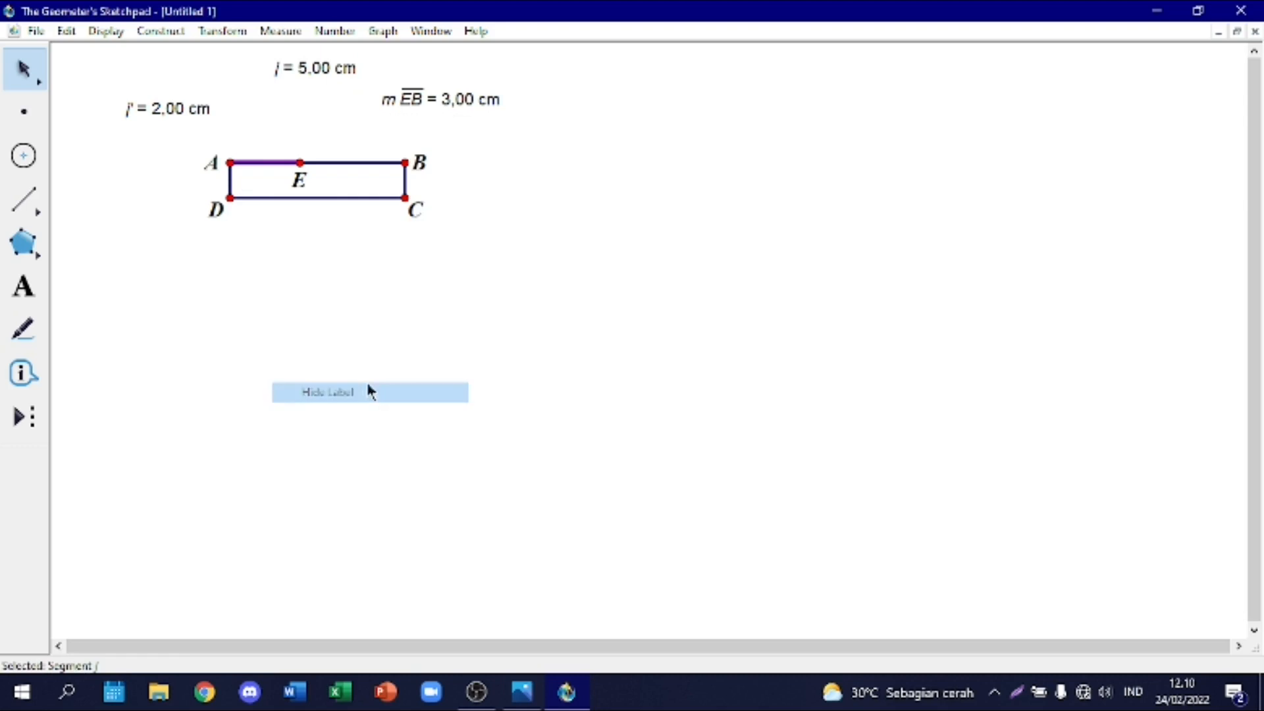
drag(157, 110, 249, 131)
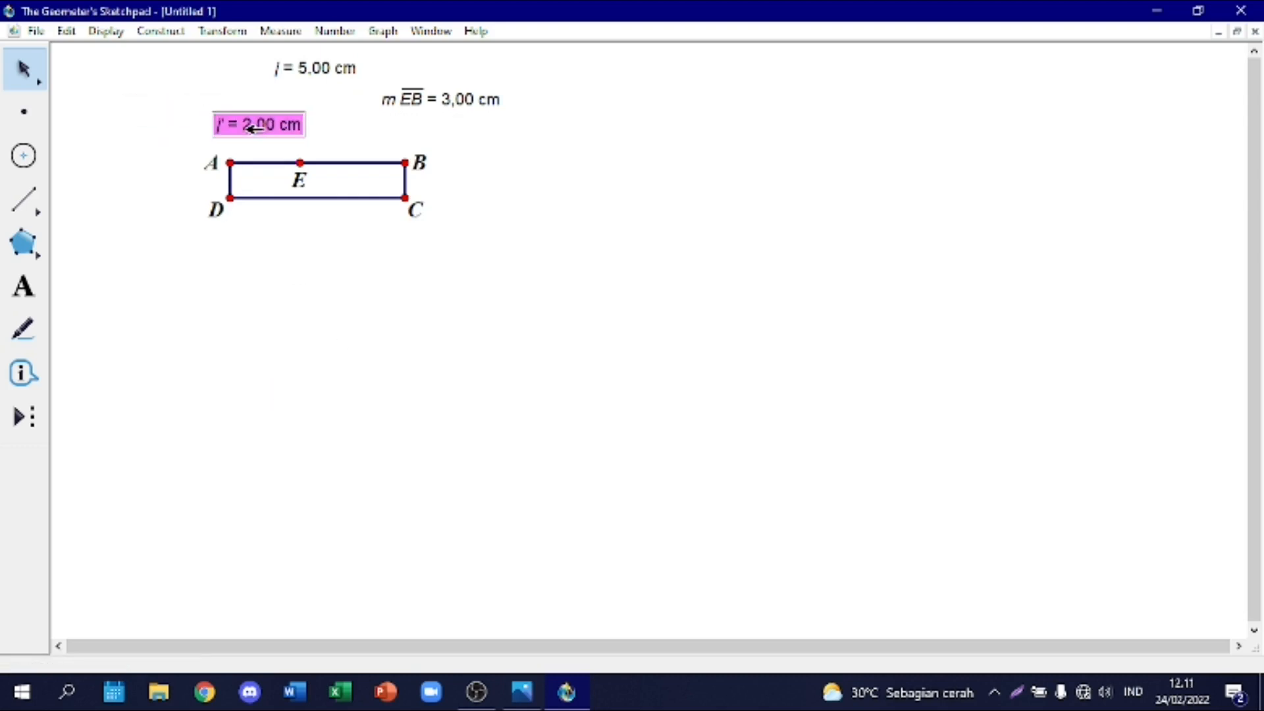
drag(440, 101, 388, 123)
click(517, 225)
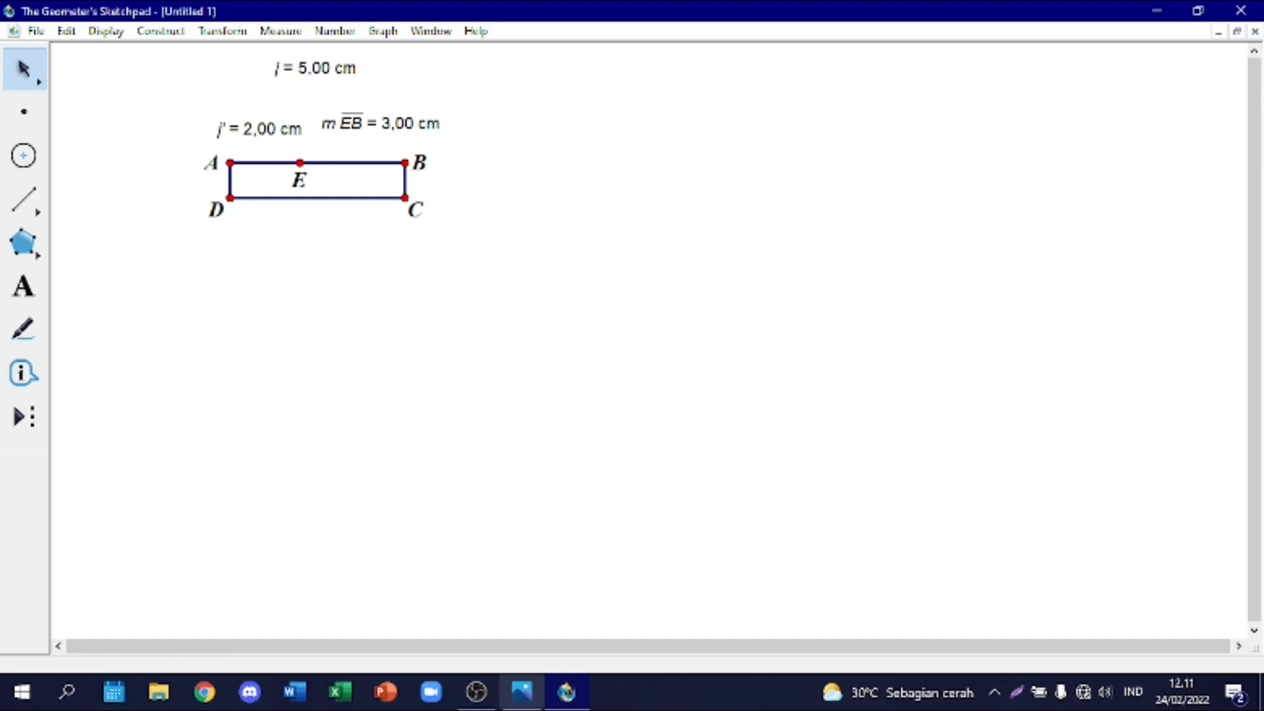
Step: Check the Problem 8 figure in Photos, return to the sketch and dilate the bottom side DC by 3/5 about point D
click(536, 700)
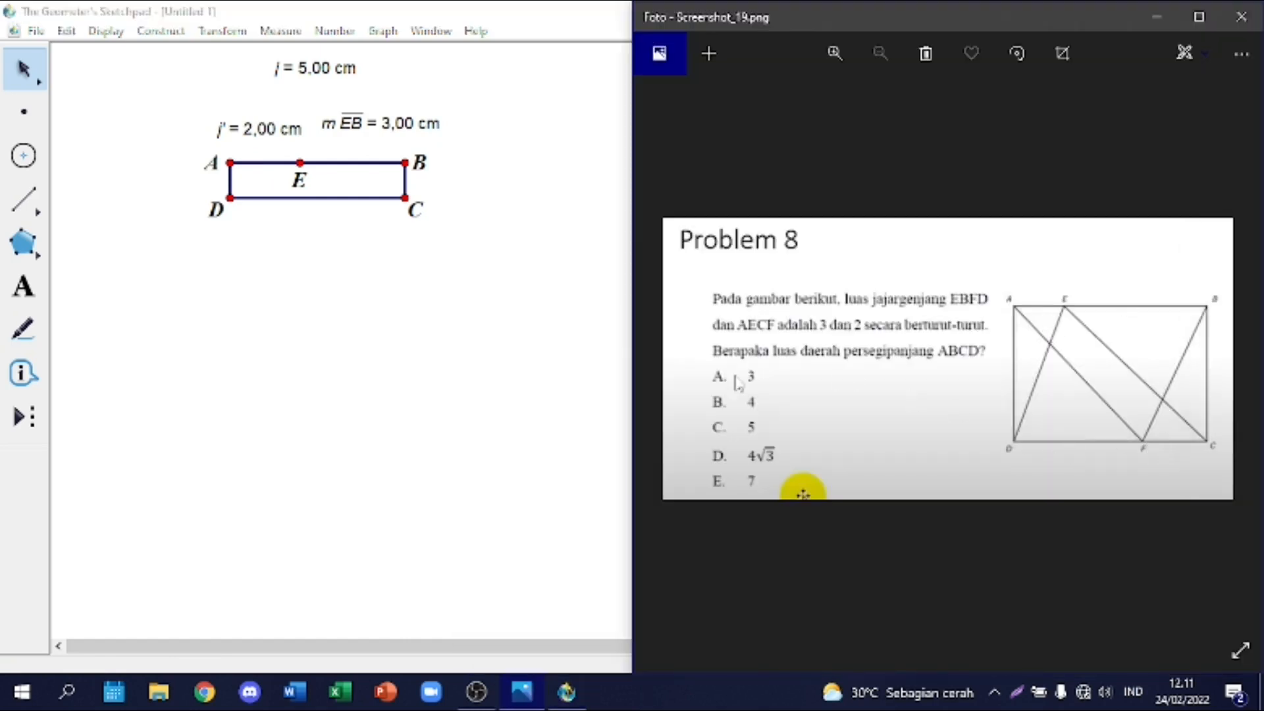
click(651, 355)
click(484, 360)
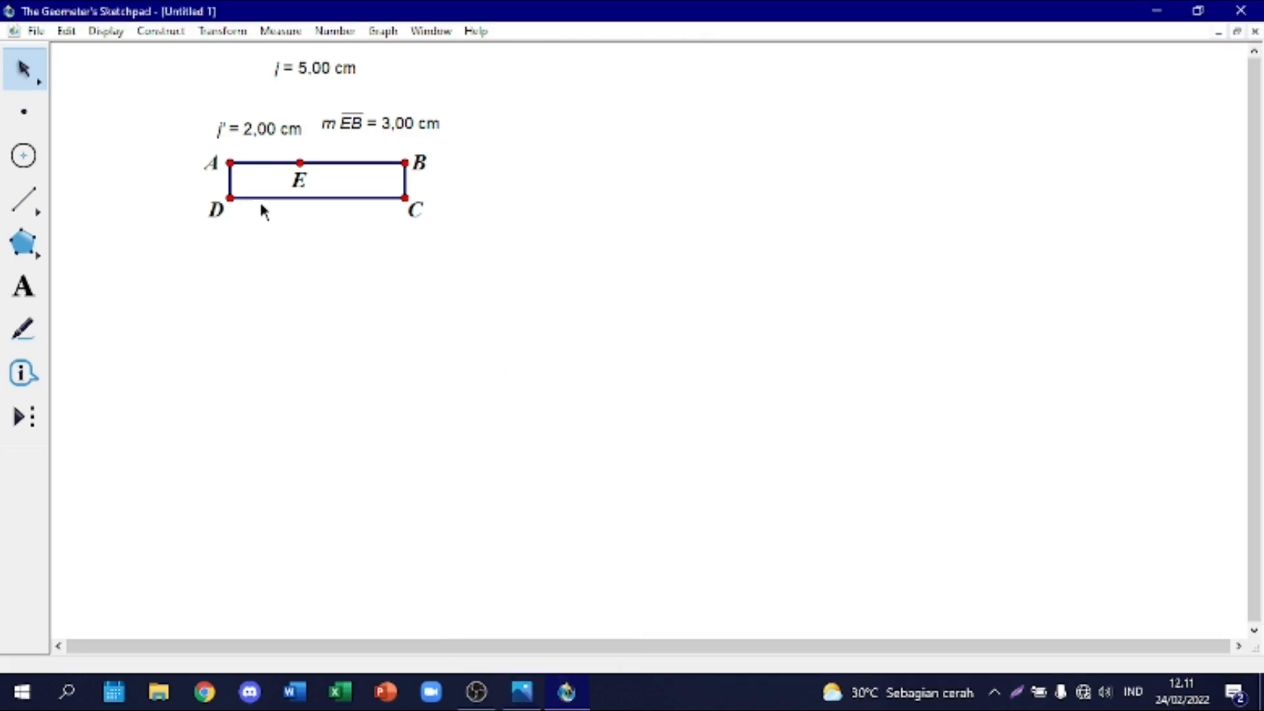
click(276, 198)
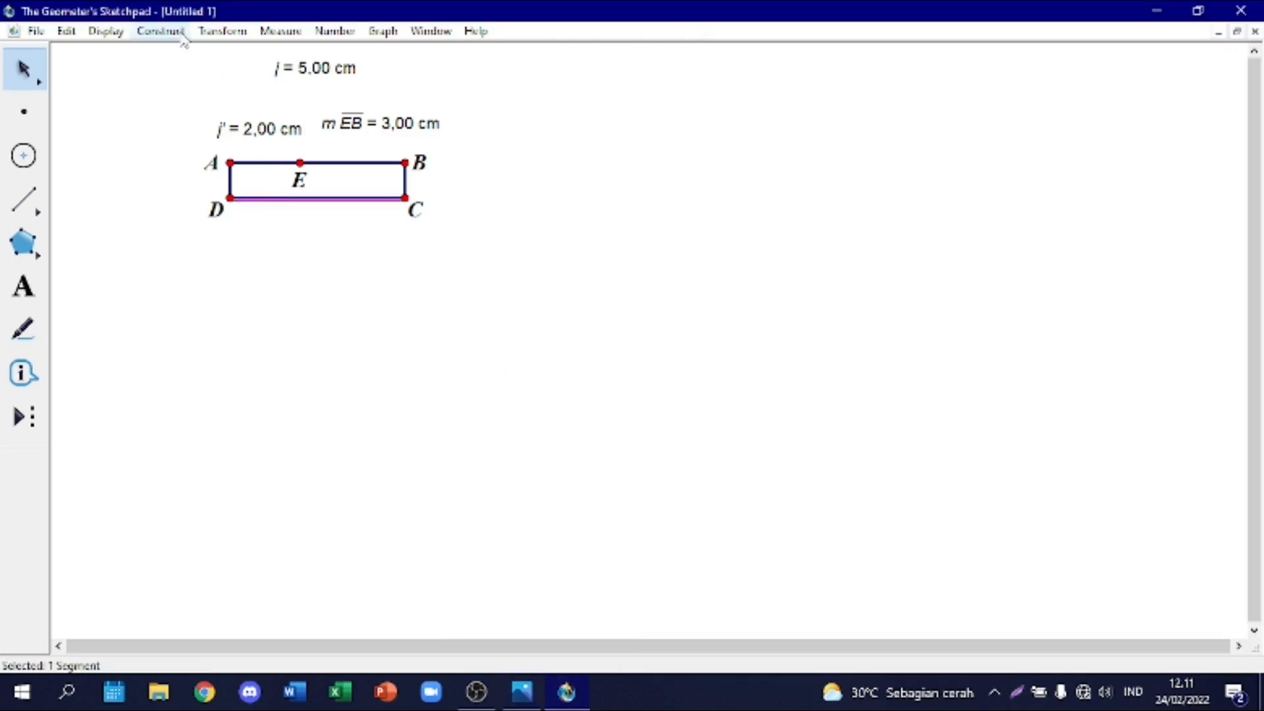
click(215, 29)
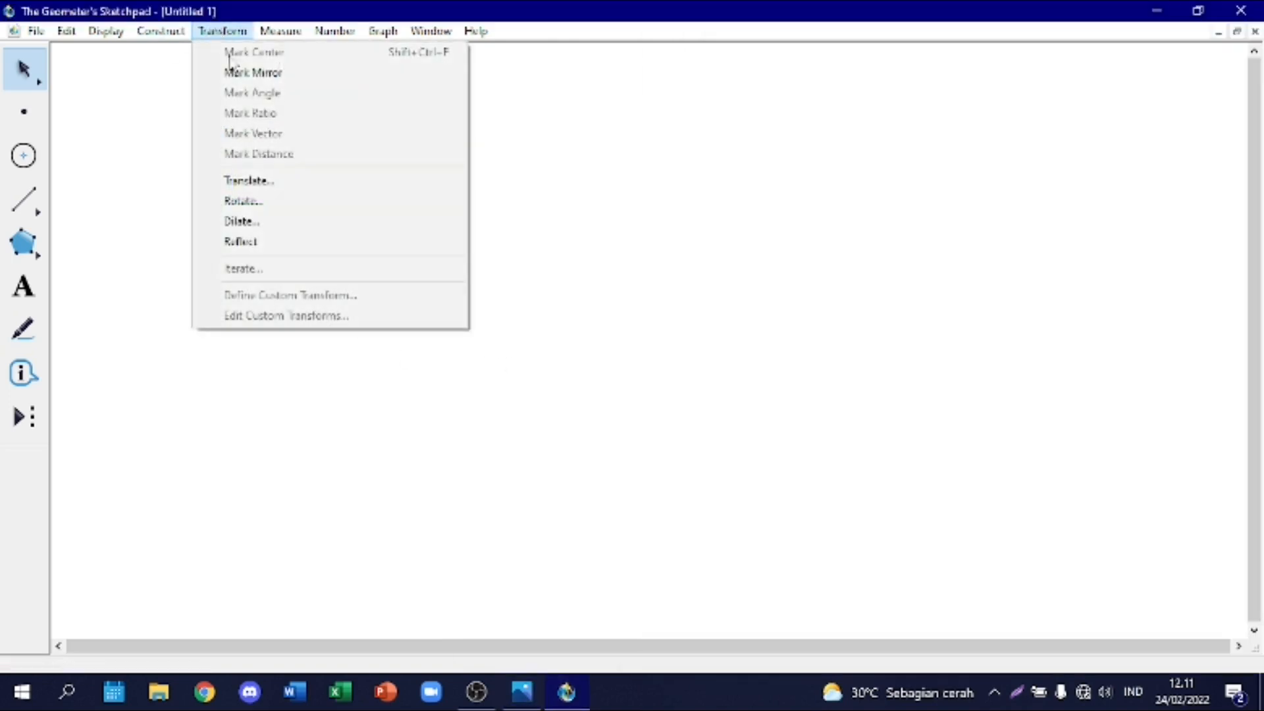
click(286, 222)
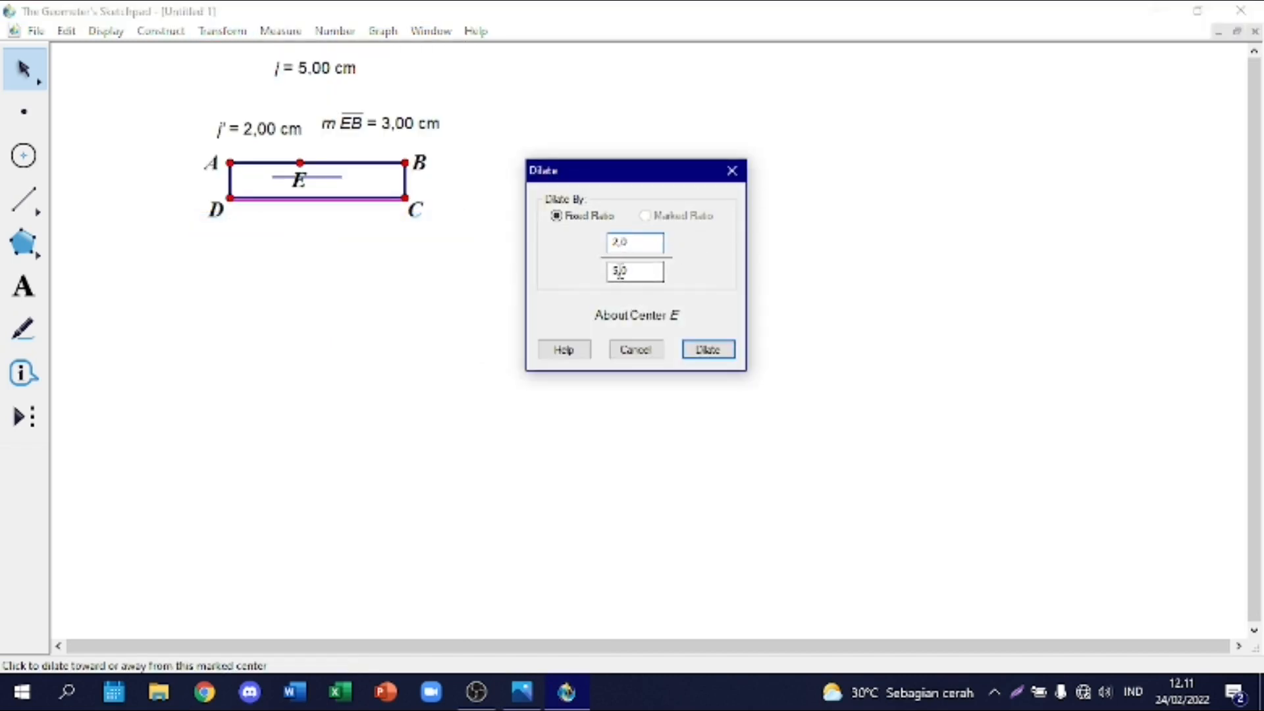
key(BackSpace)
text(3)
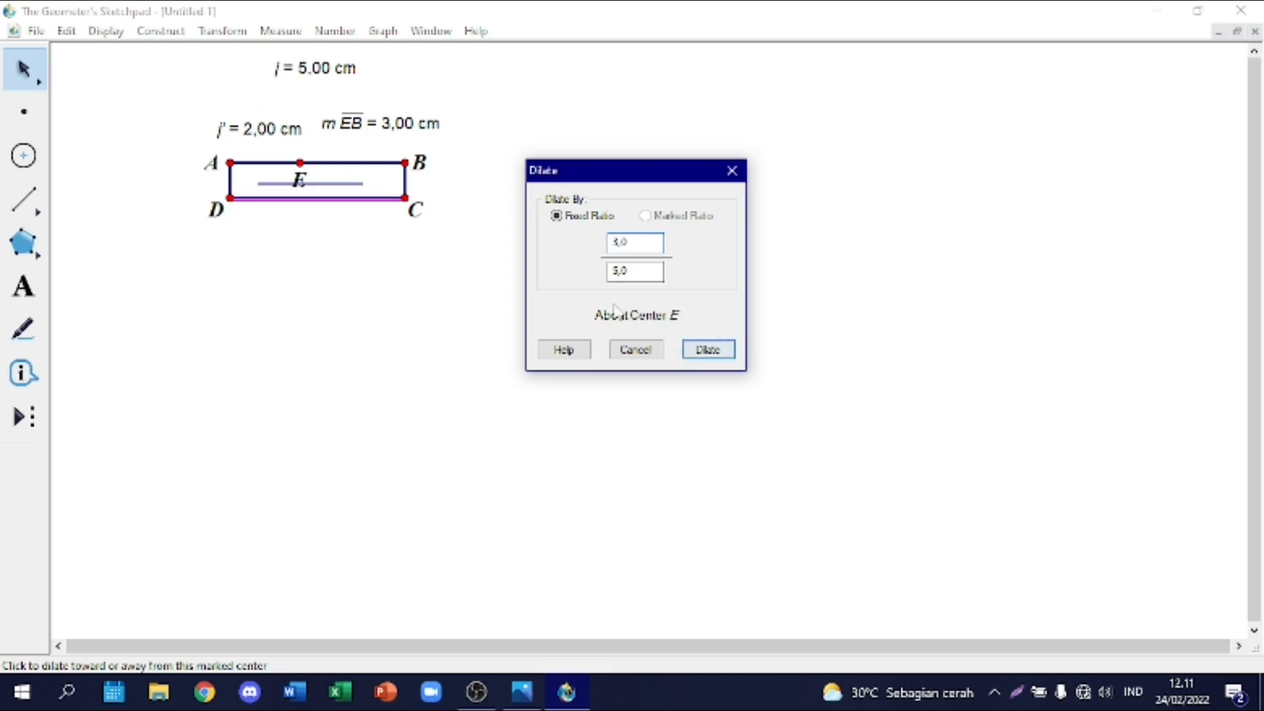
click(229, 198)
click(702, 350)
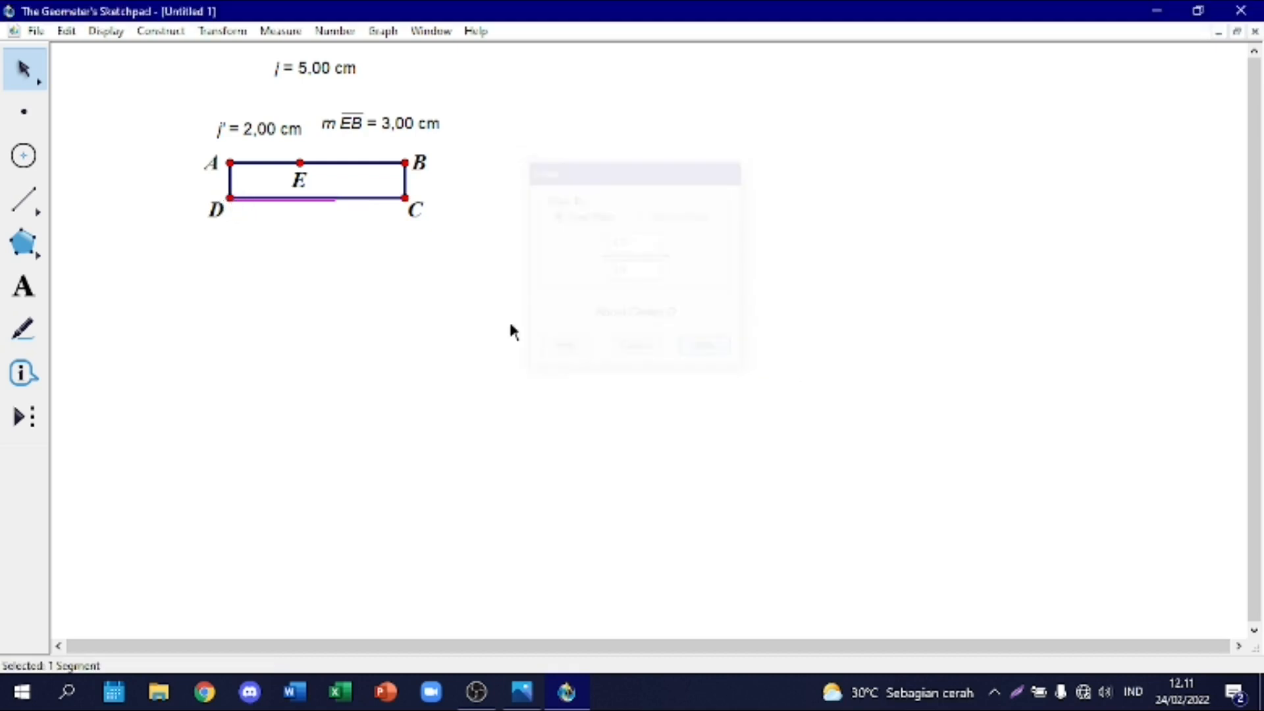
Step: Hide the original full-length bottom segment DC, leaving its dilated copy
click(373, 199)
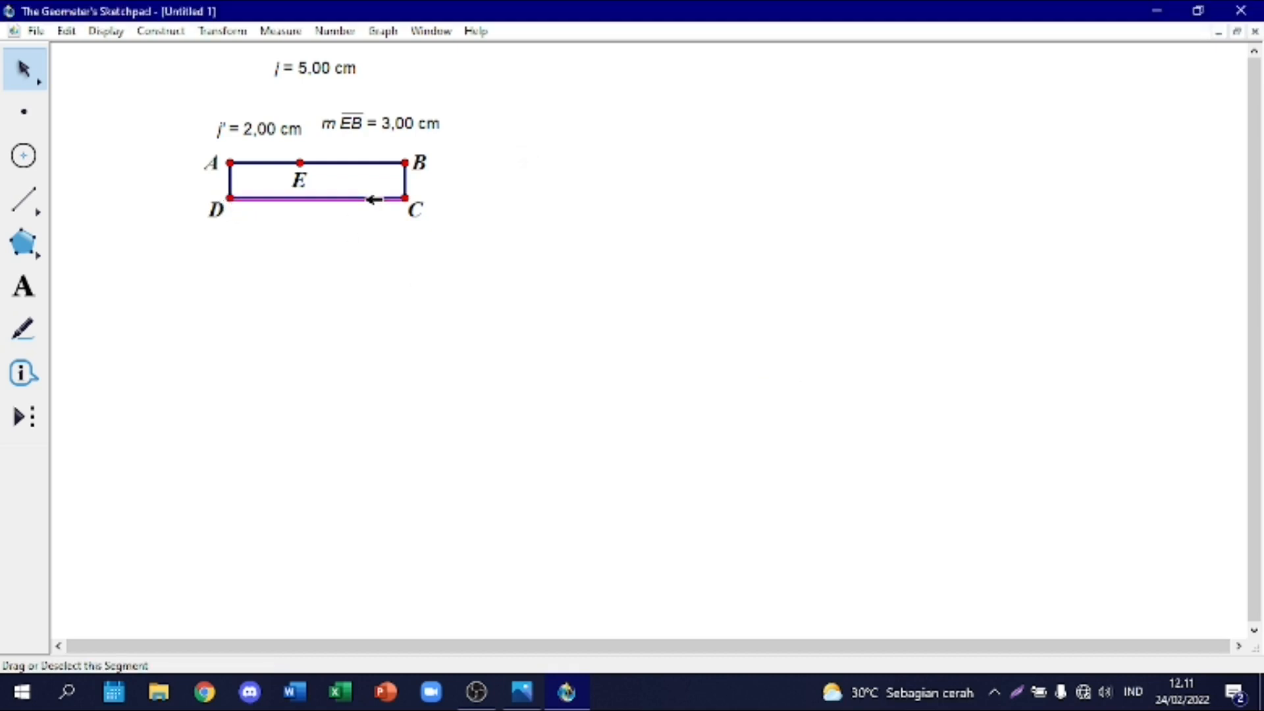
right_click(373, 199)
click(436, 410)
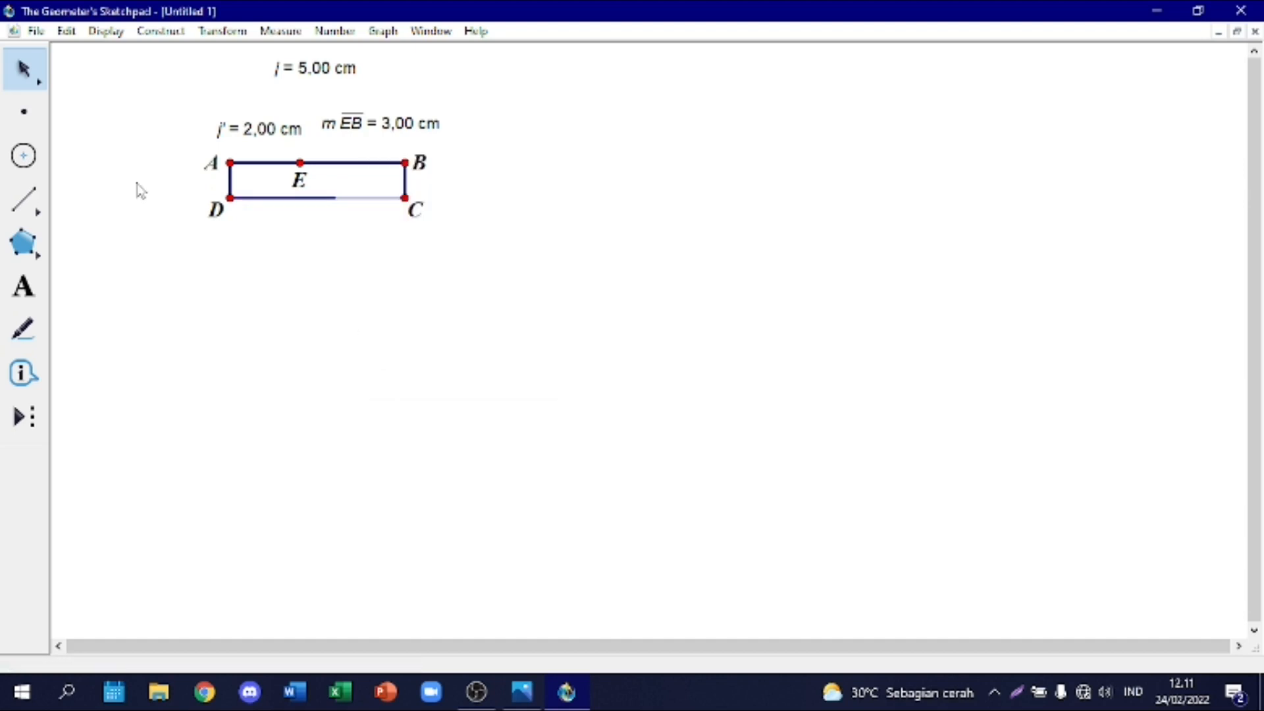
Step: Construct a point at the free end of the dilated bottom segment and join it to C with a segment
click(27, 115)
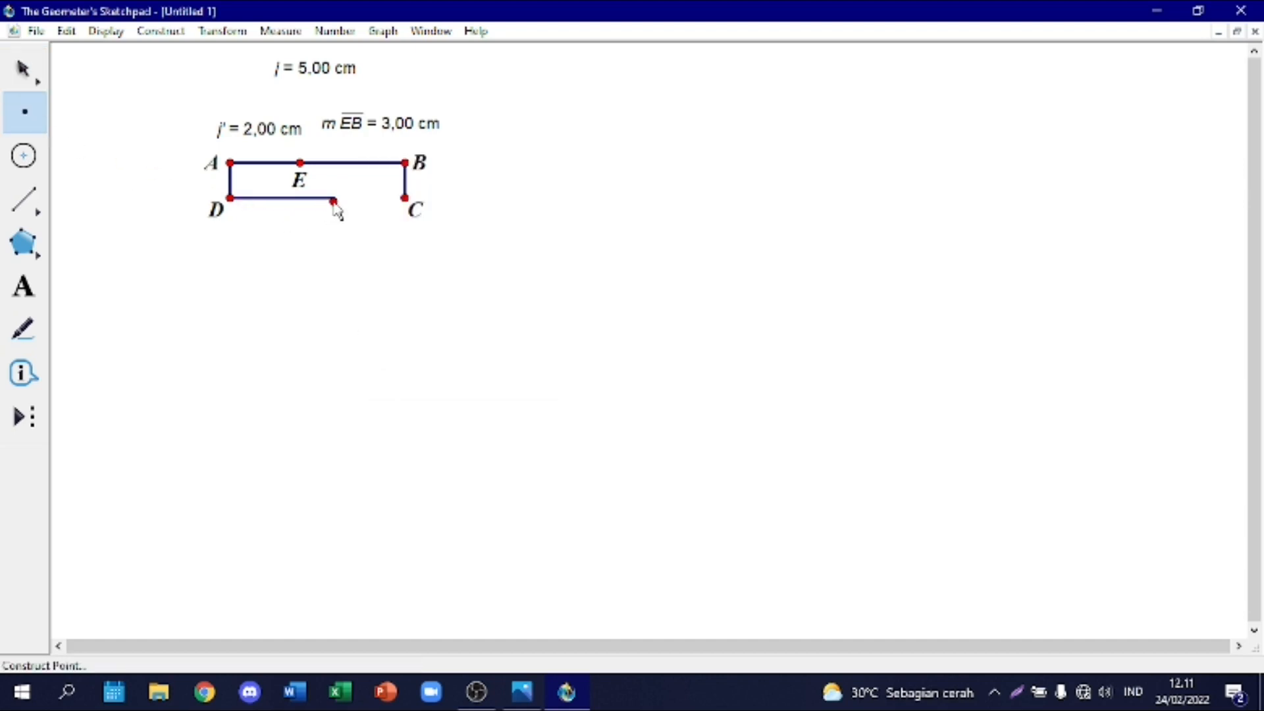
click(336, 198)
click(27, 204)
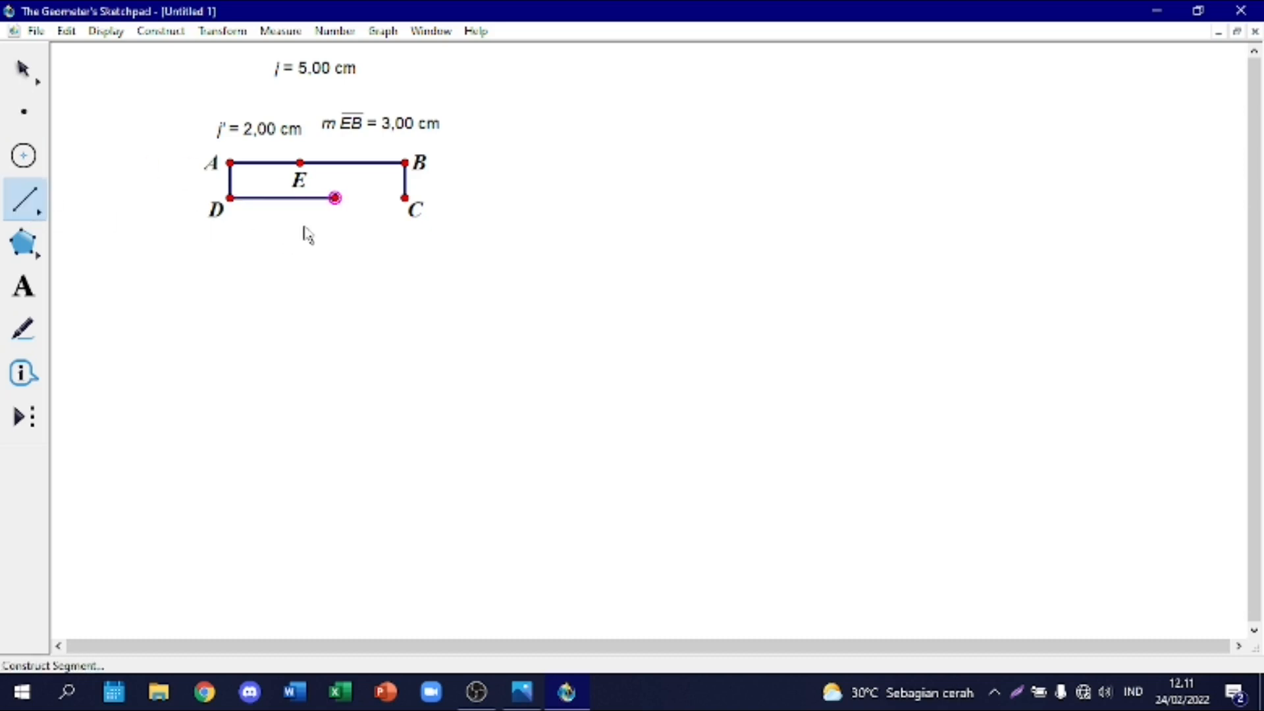
drag(335, 199, 404, 197)
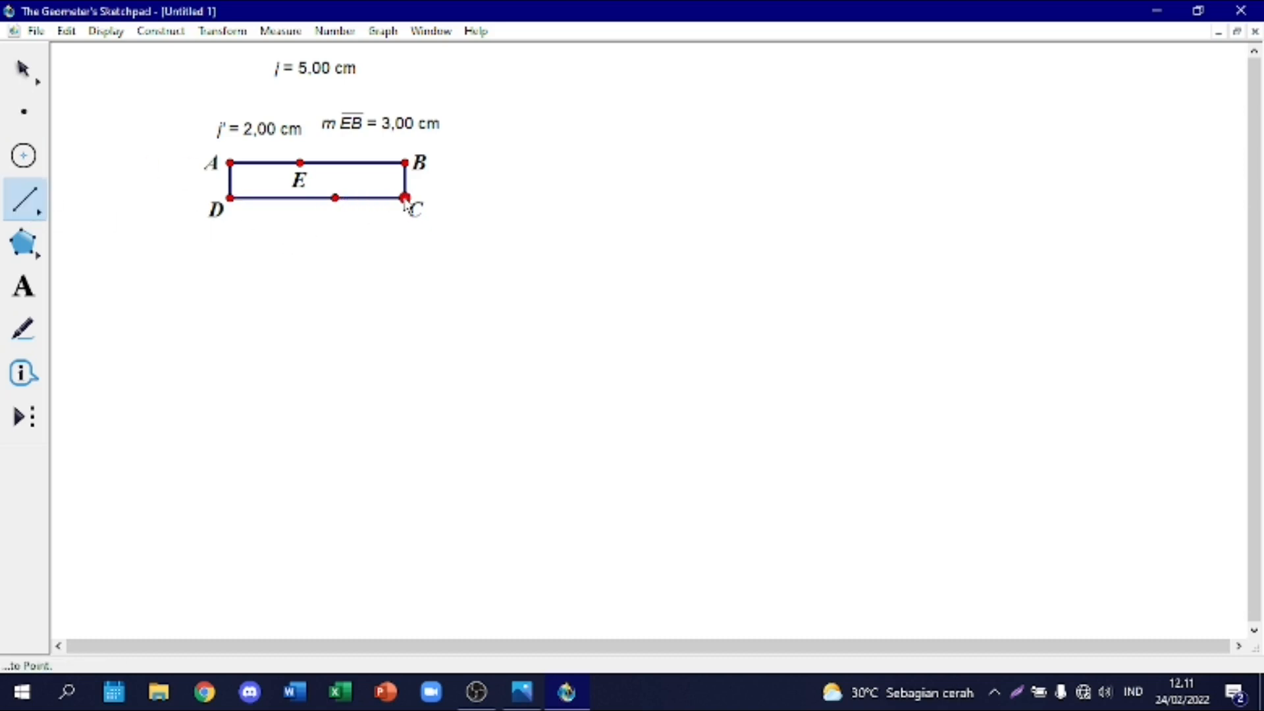
key(Escape)
click(331, 281)
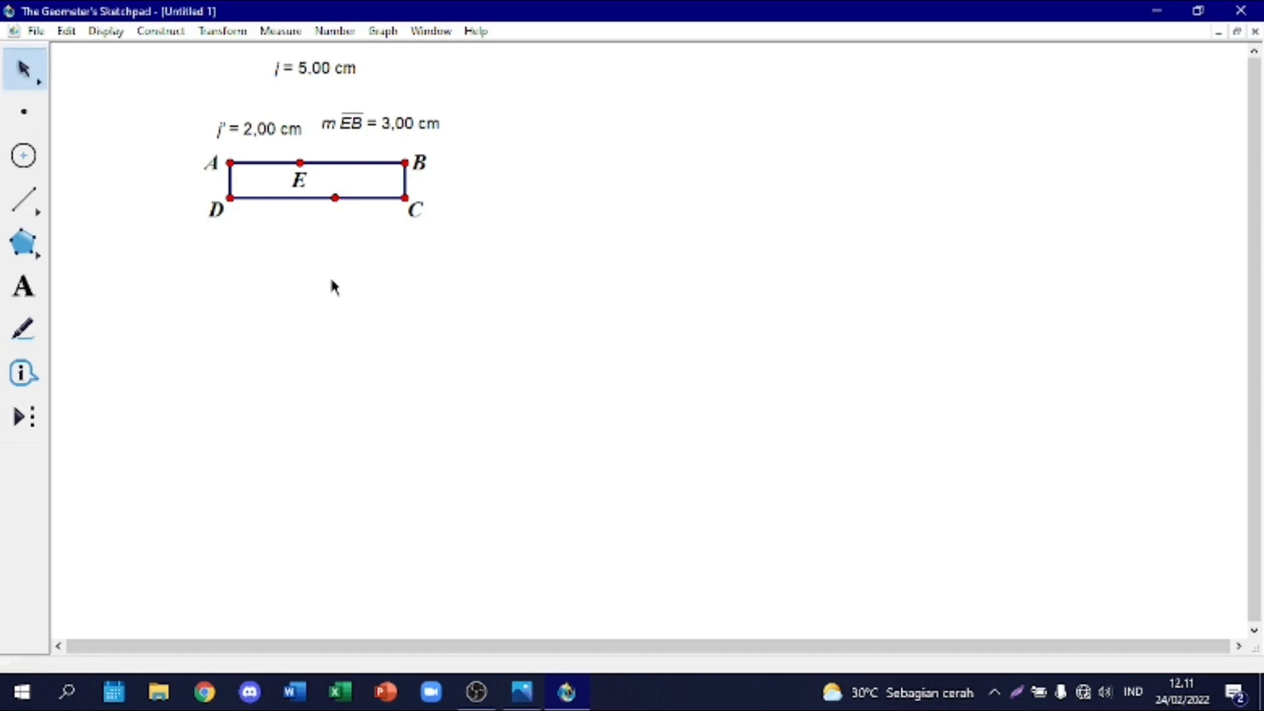
Step: Measure the length of the bottom segment starting at D, move the measurement below the rectangle and hide the segment's label
right_click(283, 198)
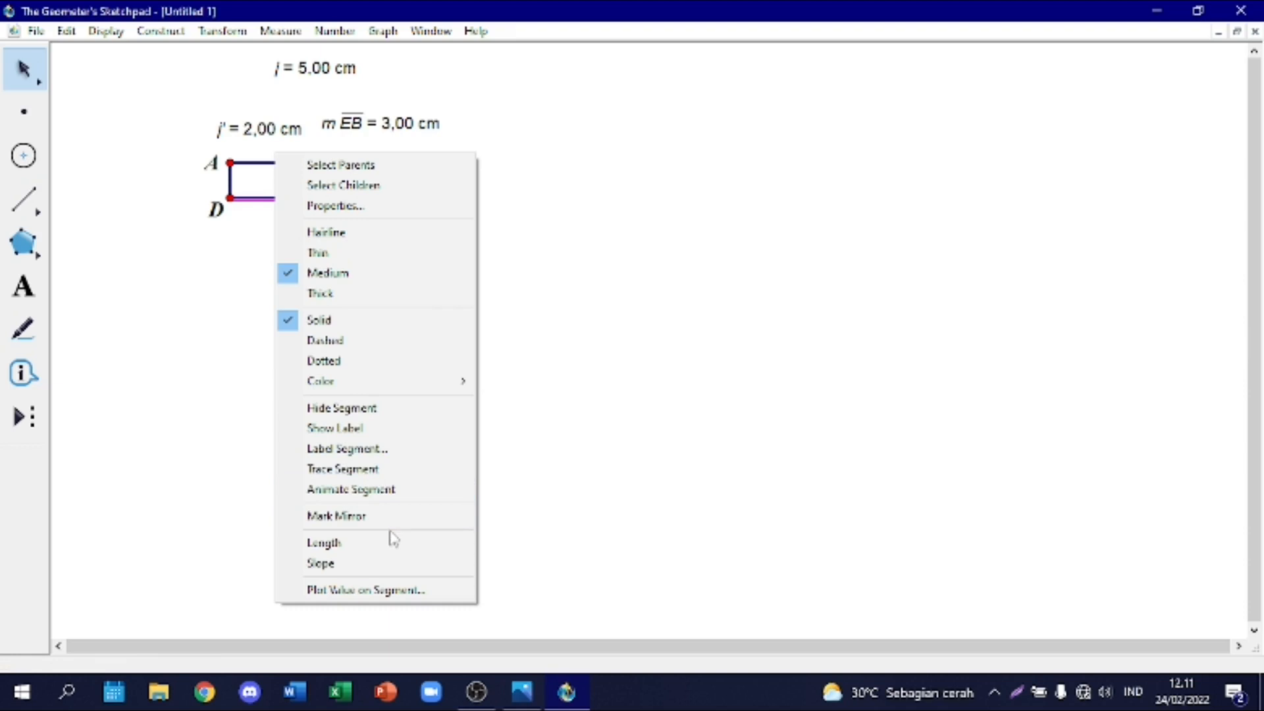
click(393, 547)
drag(349, 160, 283, 315)
click(227, 297)
right_click(273, 196)
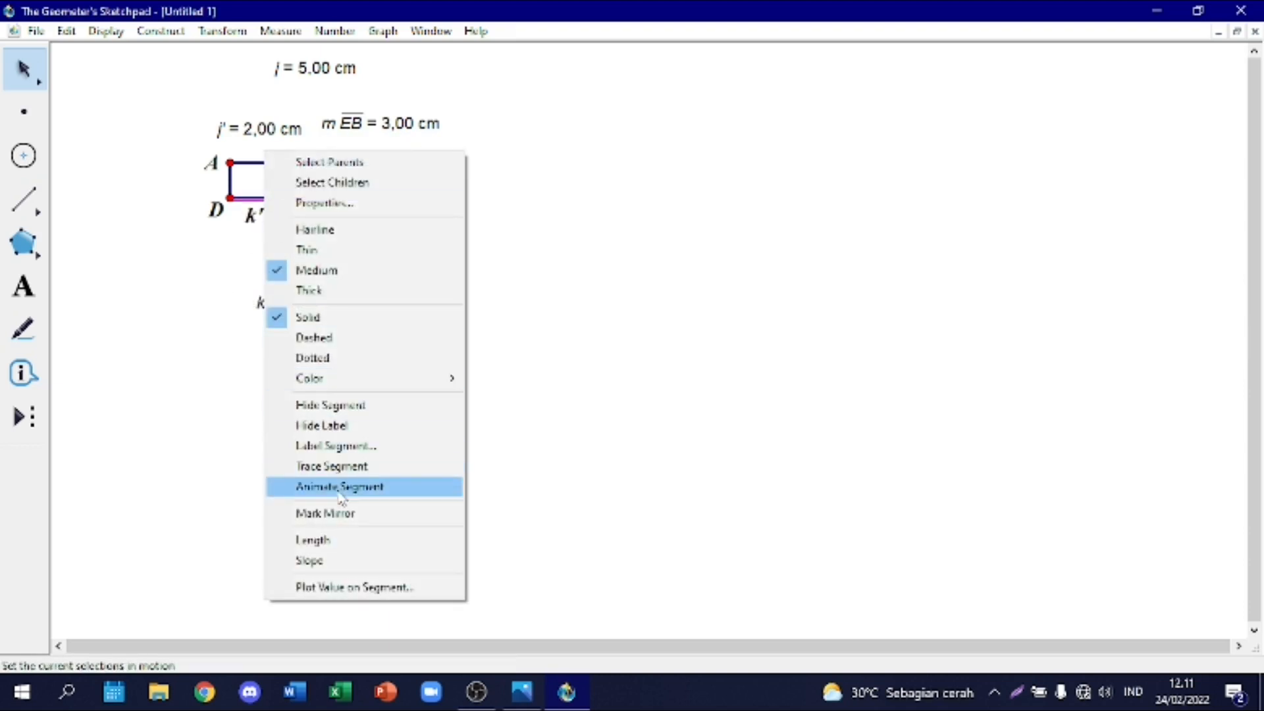
click(329, 425)
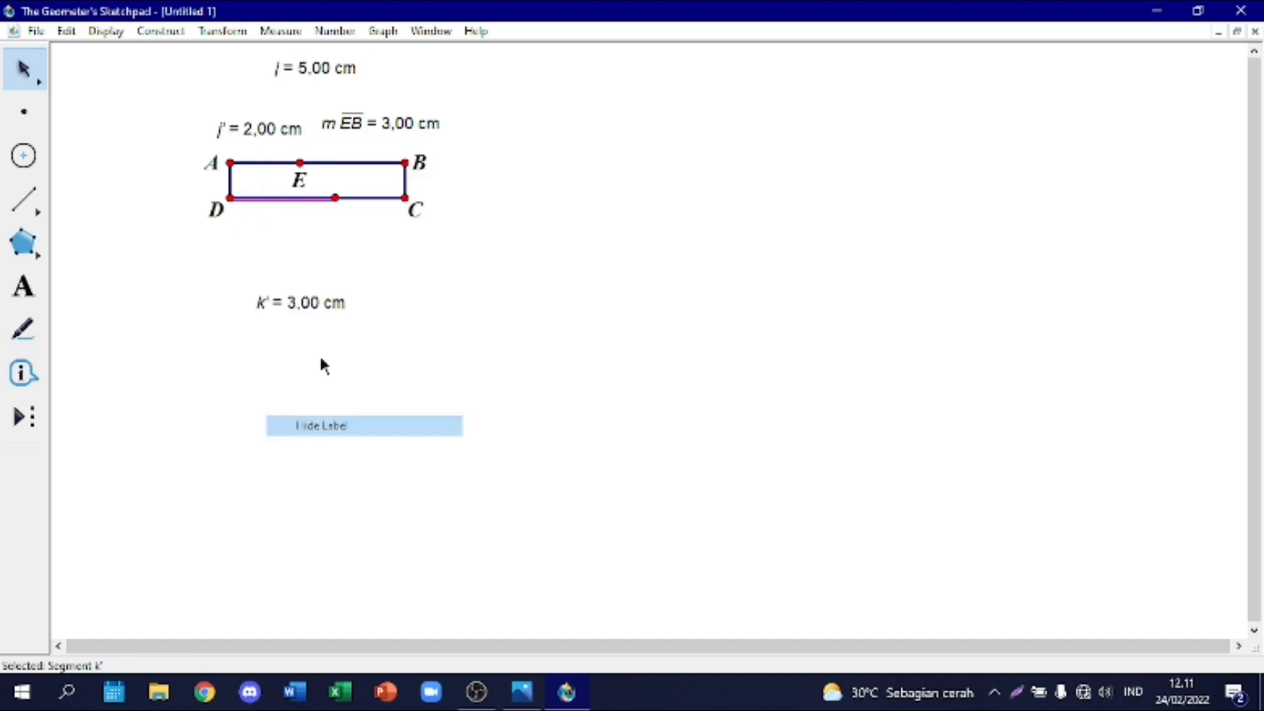
Step: Measure the length of the bottom segment ending at C and place both bottom length measurements side by side below the rectangle
right_click(374, 200)
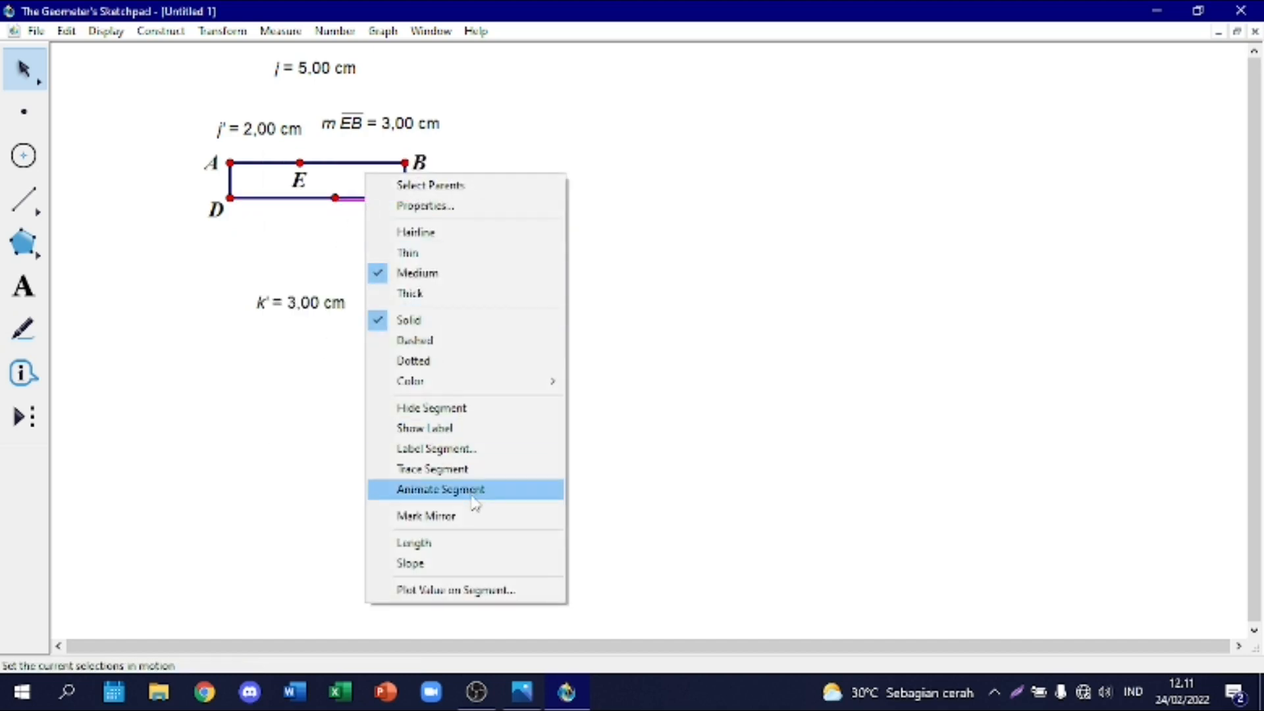
click(472, 543)
drag(323, 327, 390, 263)
drag(345, 303, 281, 262)
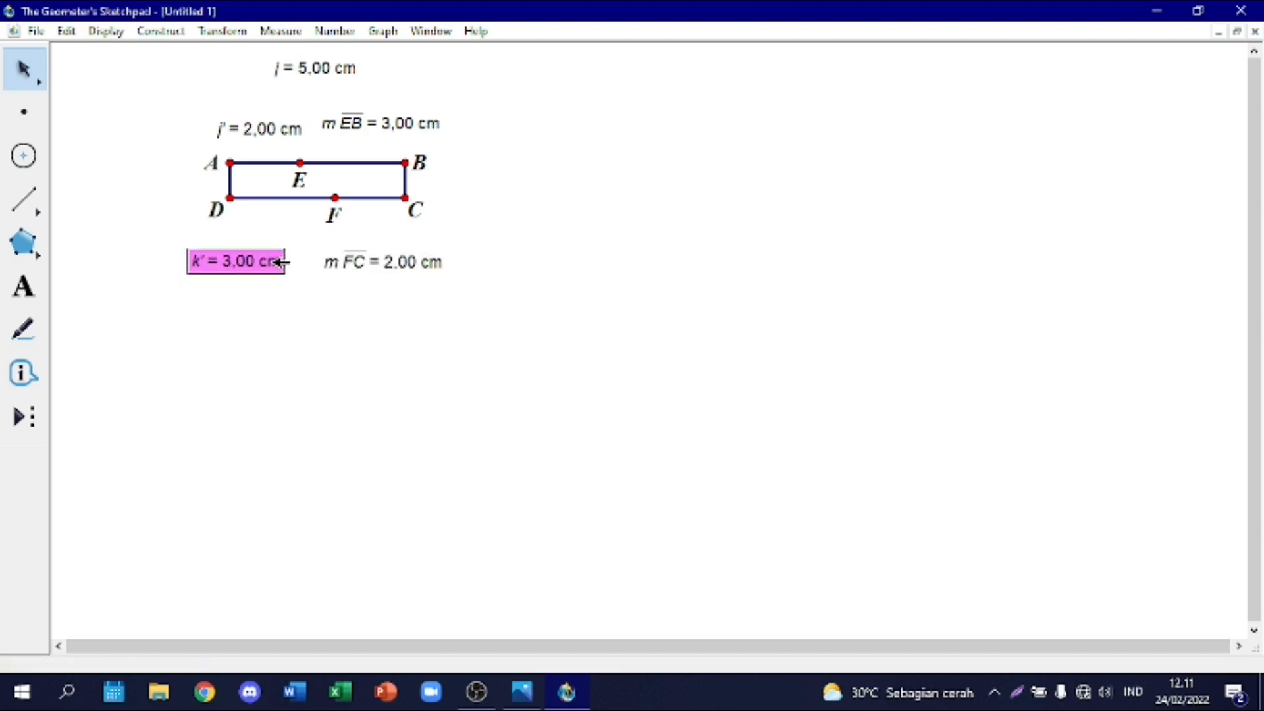
Step: Move label E above its point and shift the AE, EB and DF length measurements outward, clear of the rectangle's labels
click(24, 200)
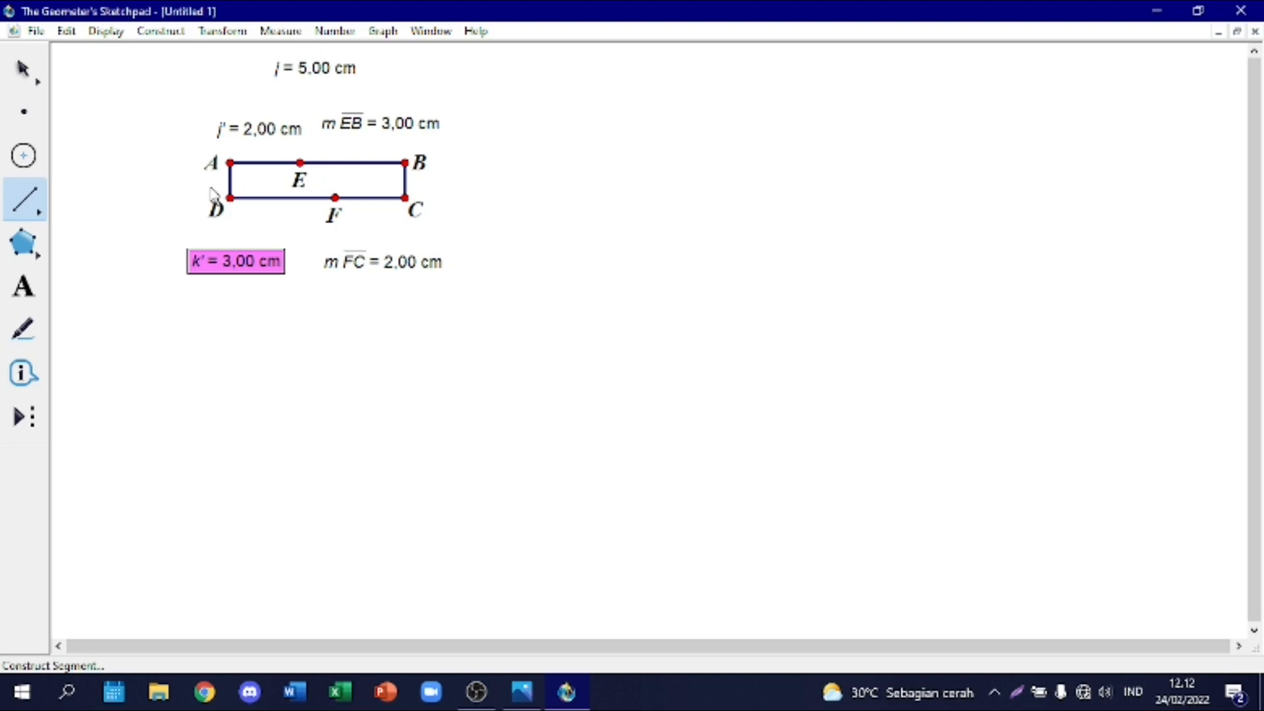
click(23, 69)
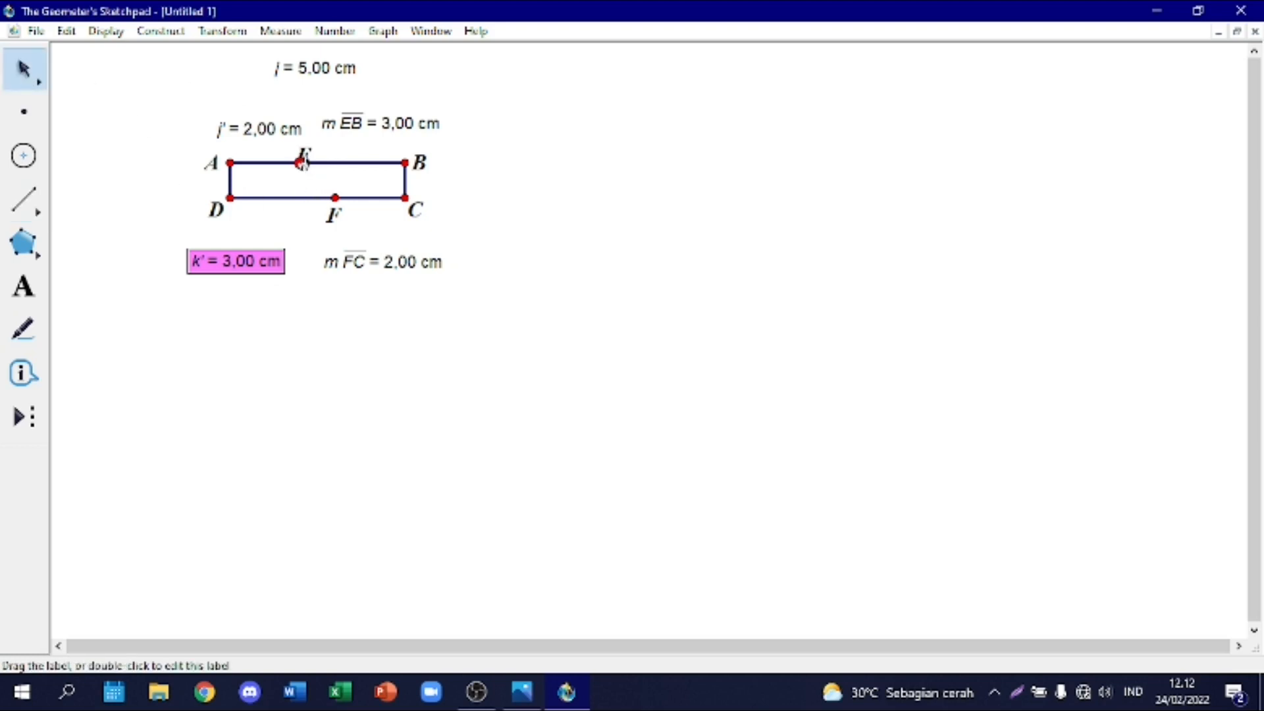
drag(271, 122, 245, 108)
click(323, 92)
click(263, 101)
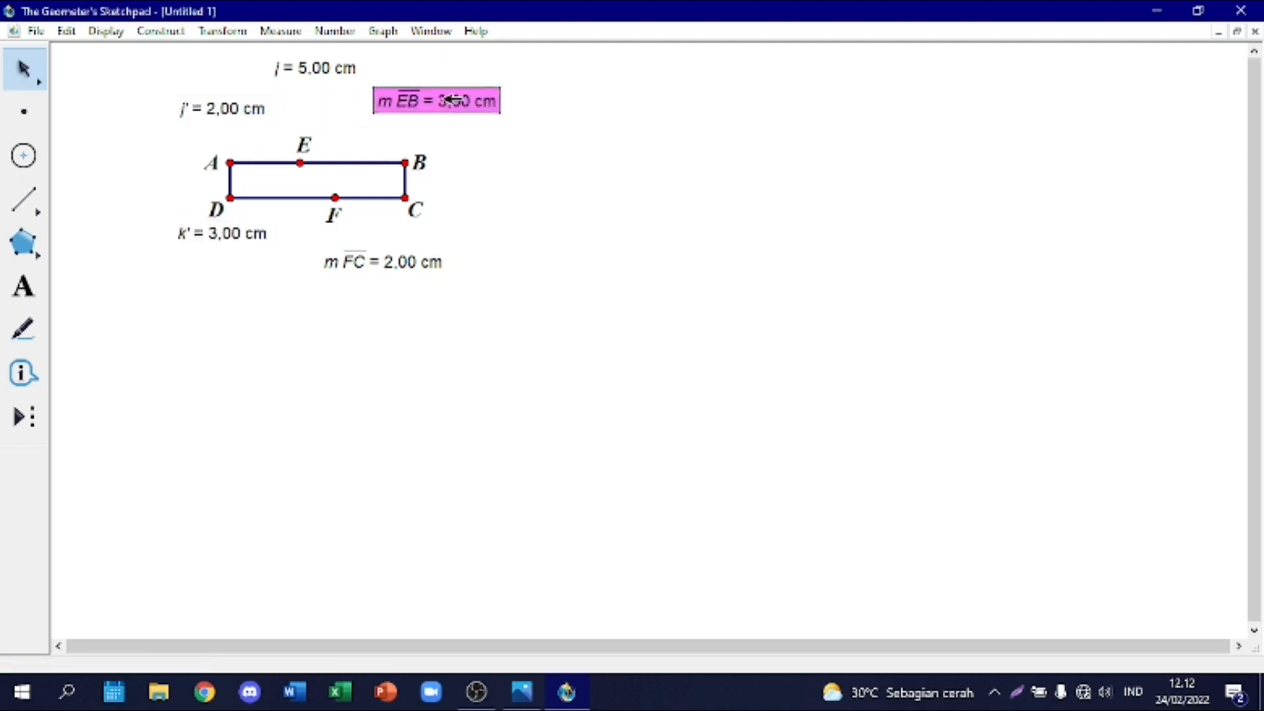